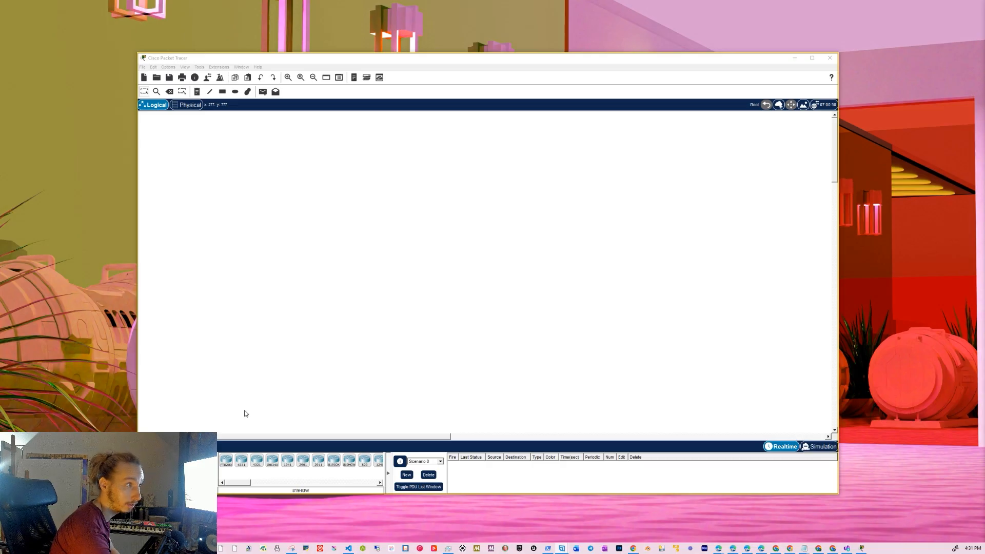
# - Place a Server-PT in the upper part of the workspace and a PC-PT directly below it with a wide gap between
pyautogui.click(161, 460)
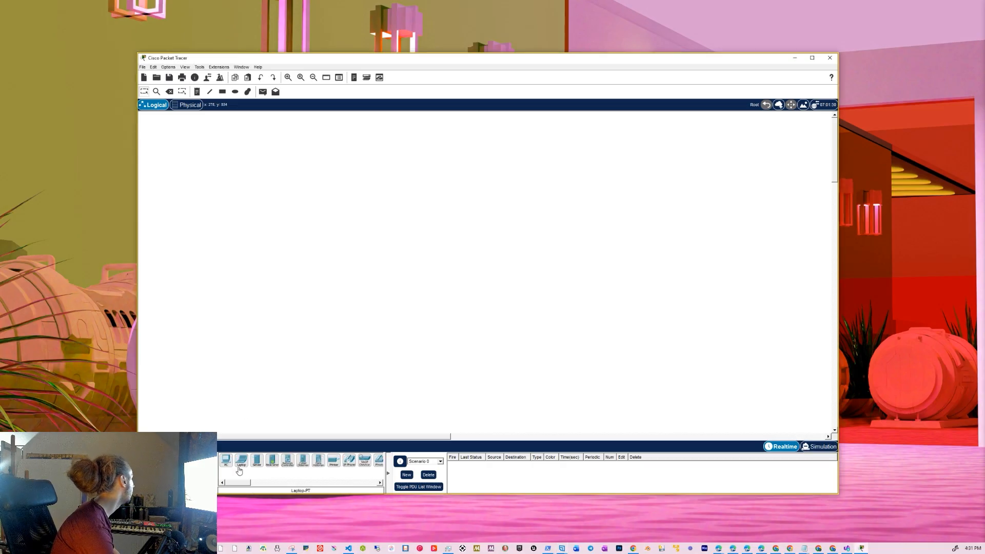
pyautogui.moveTo(257, 460); pyautogui.dragTo(253, 193)
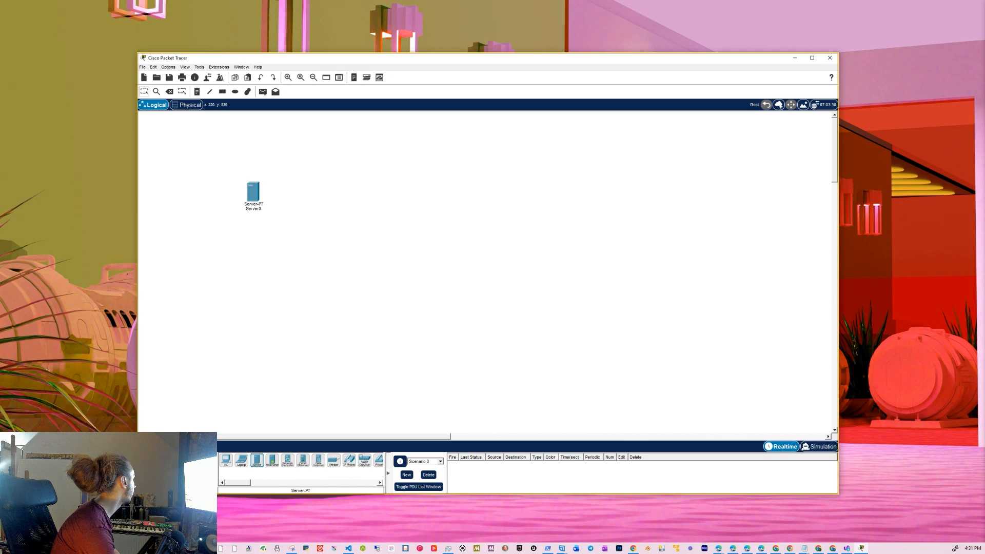
pyautogui.click(226, 460)
pyautogui.click(254, 340)
pyautogui.moveTo(253, 337)
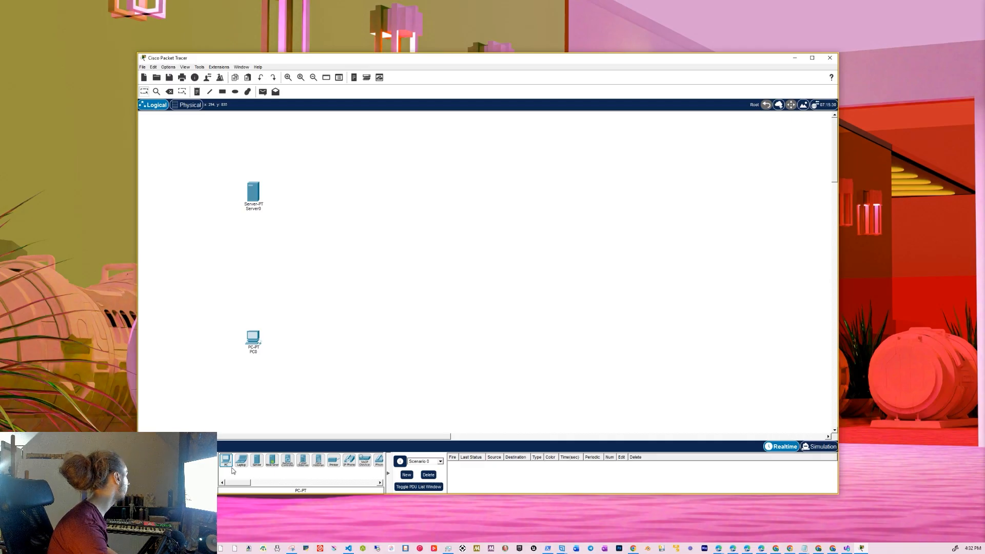
# - Place a 2960 switch midway between the server and the PC
pyautogui.click(145, 460)
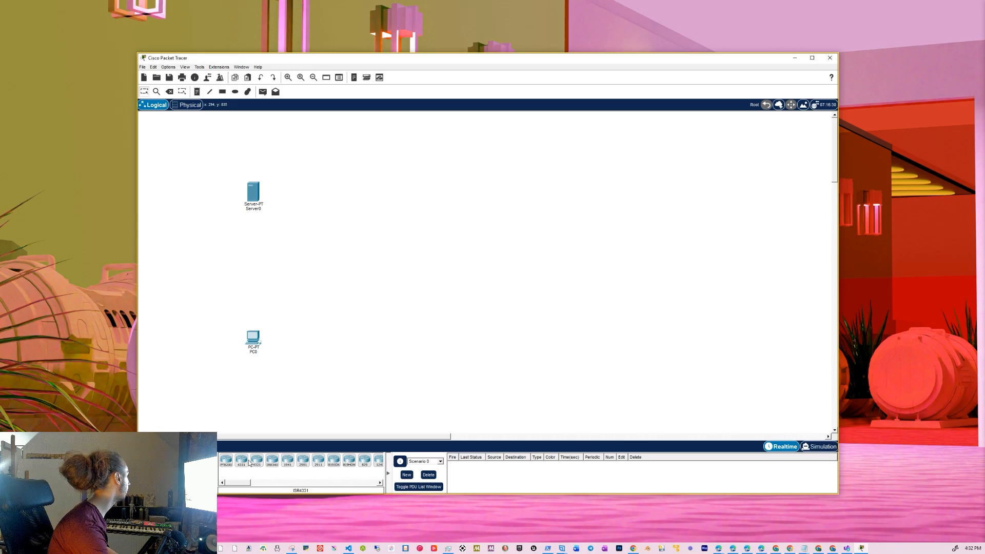
pyautogui.click(160, 481)
pyautogui.moveTo(226, 462); pyautogui.dragTo(257, 264)
pyautogui.moveTo(257, 264)
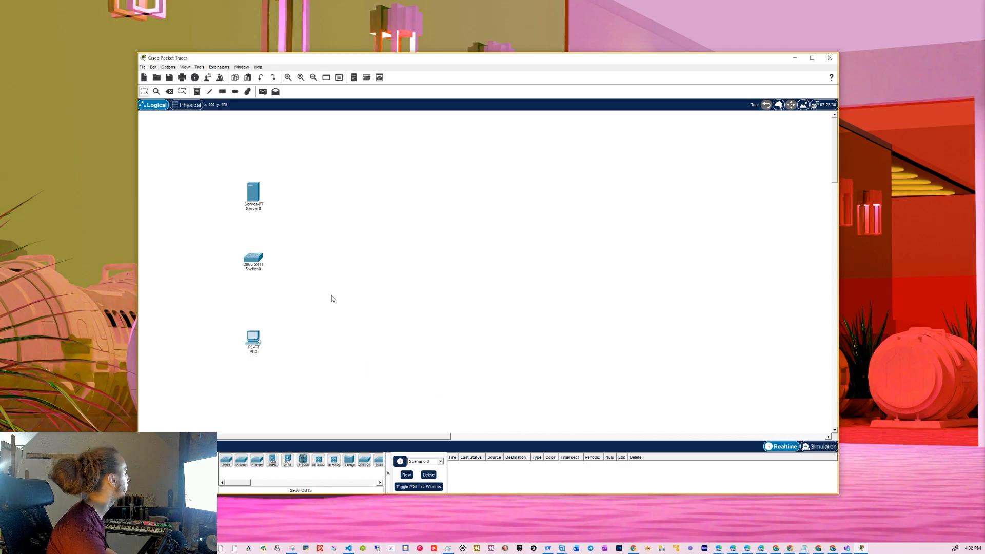
# - Connect the PC to the switch's FastEthernet0/2 port with a copper straight-through cable
pyautogui.click(185, 460)
pyautogui.click(257, 462)
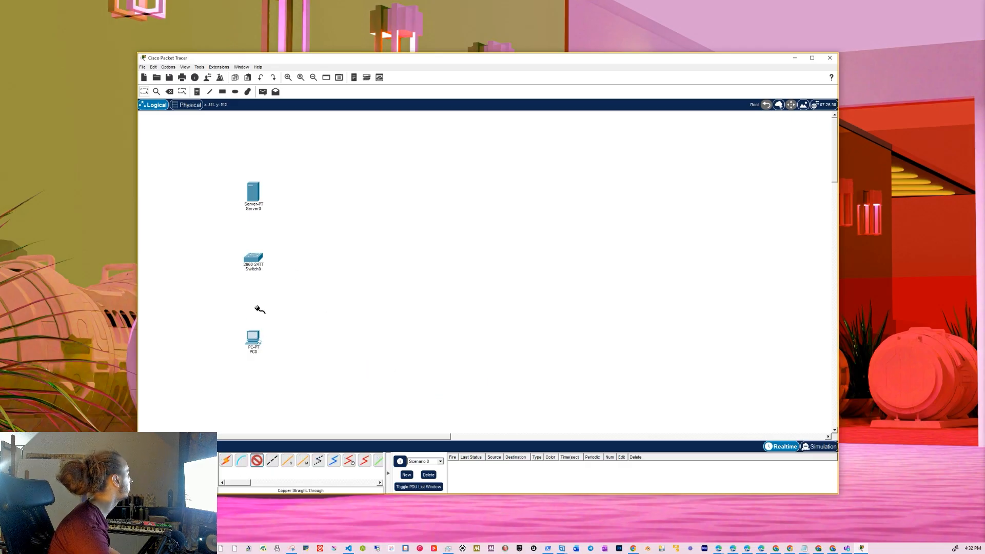
pyautogui.click(254, 338)
pyautogui.click(275, 366)
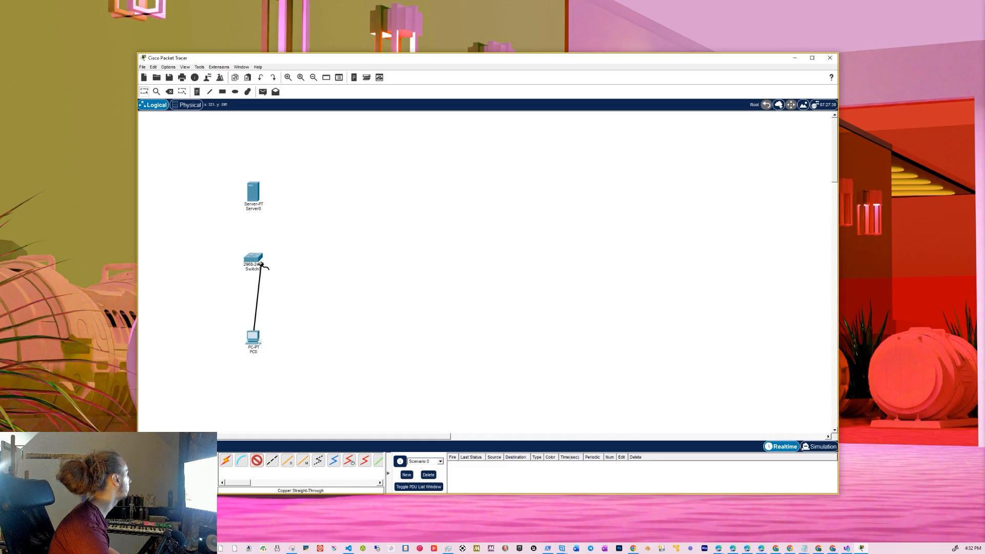
pyautogui.click(255, 260)
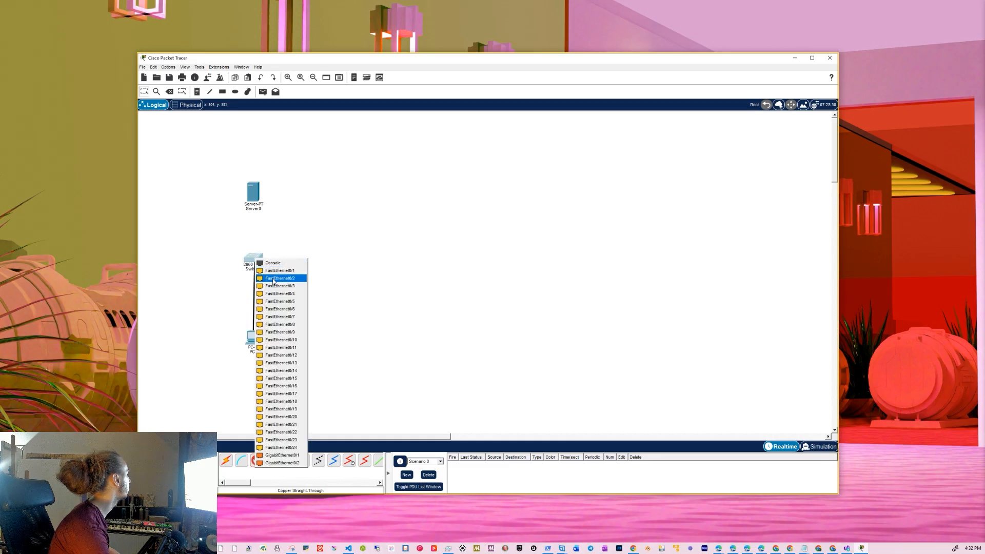
pyautogui.click(274, 279)
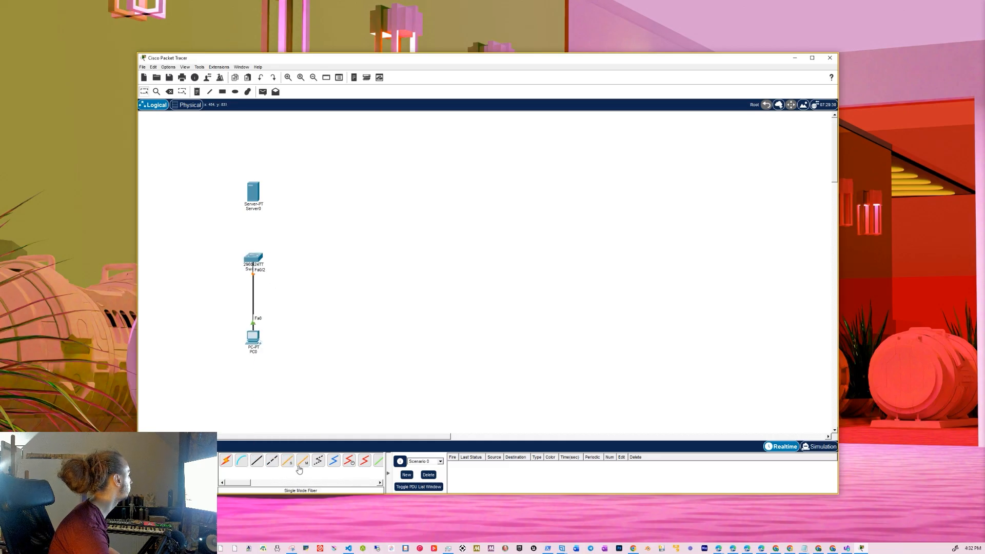
# - Connect the switch's FastEthernet0/1 port to the server's FastEthernet0 port with a copper straight-through cable
pyautogui.click(256, 259)
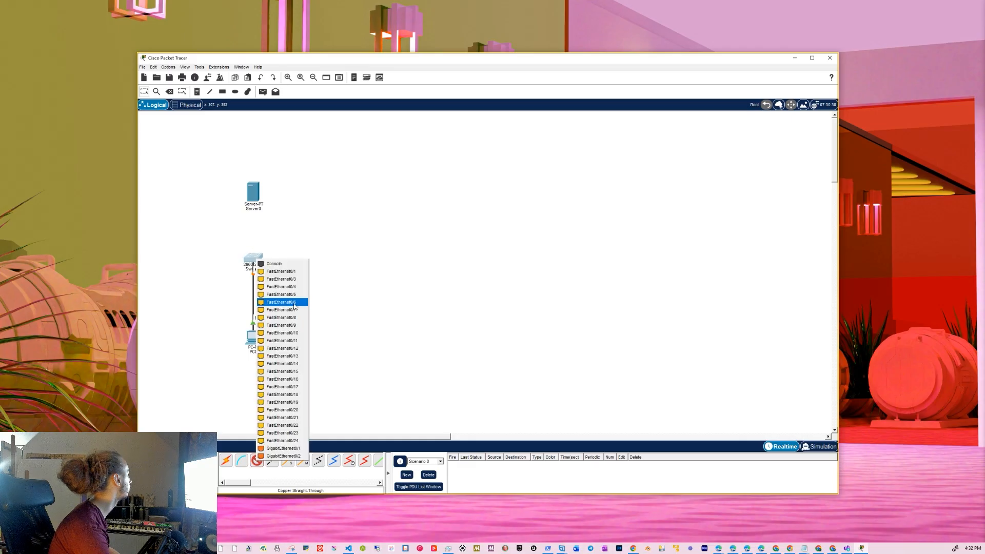
pyautogui.click(273, 270)
pyautogui.click(254, 196)
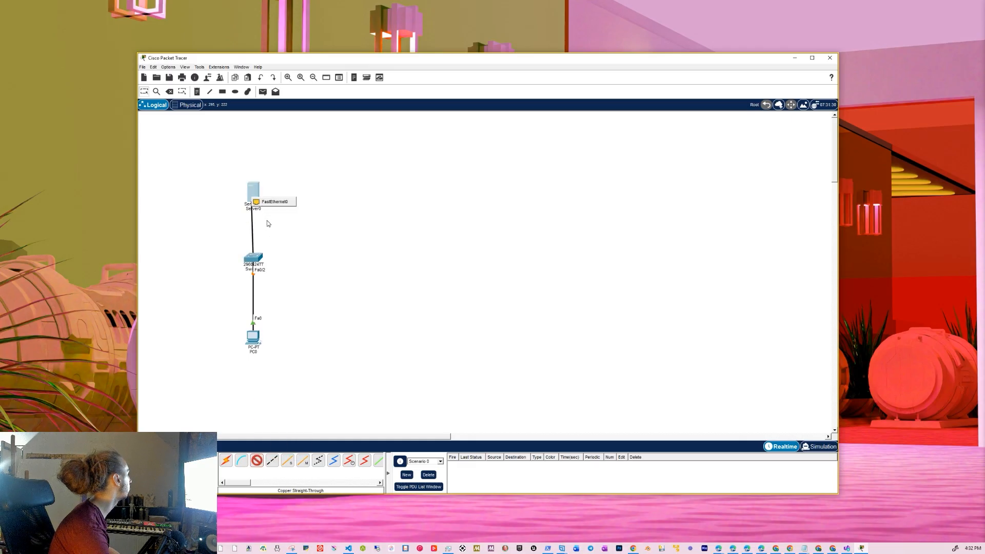
pyautogui.click(264, 201)
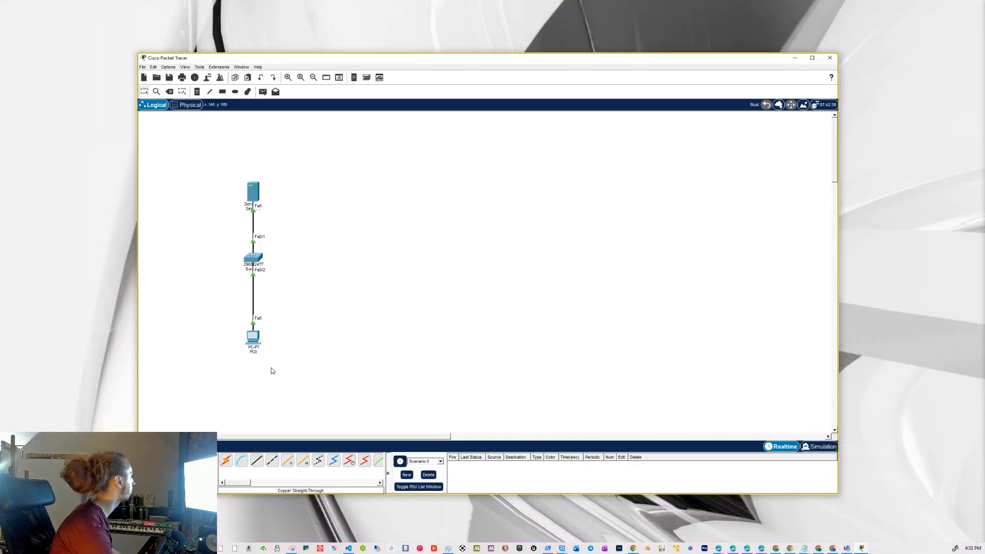
# - In the server's HTTP service, replace the centered heading text in index.html with "Facebook" and save over the existing file
pyautogui.click(254, 194)
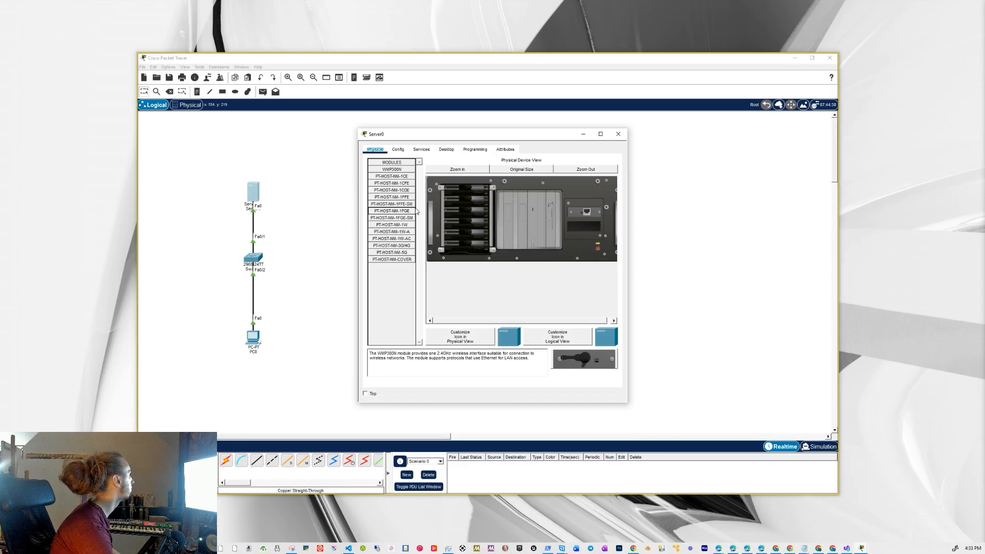
pyautogui.click(399, 149)
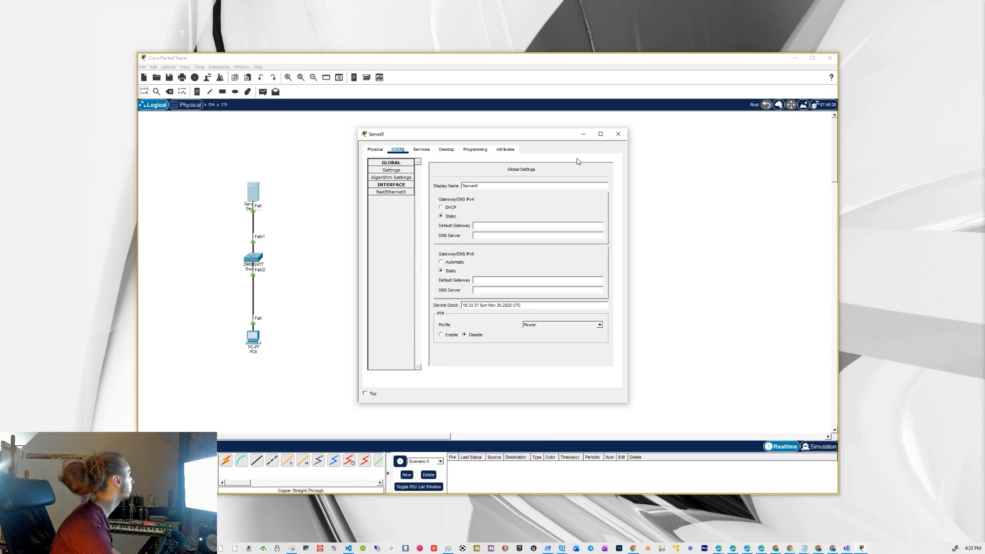
pyautogui.click(421, 150)
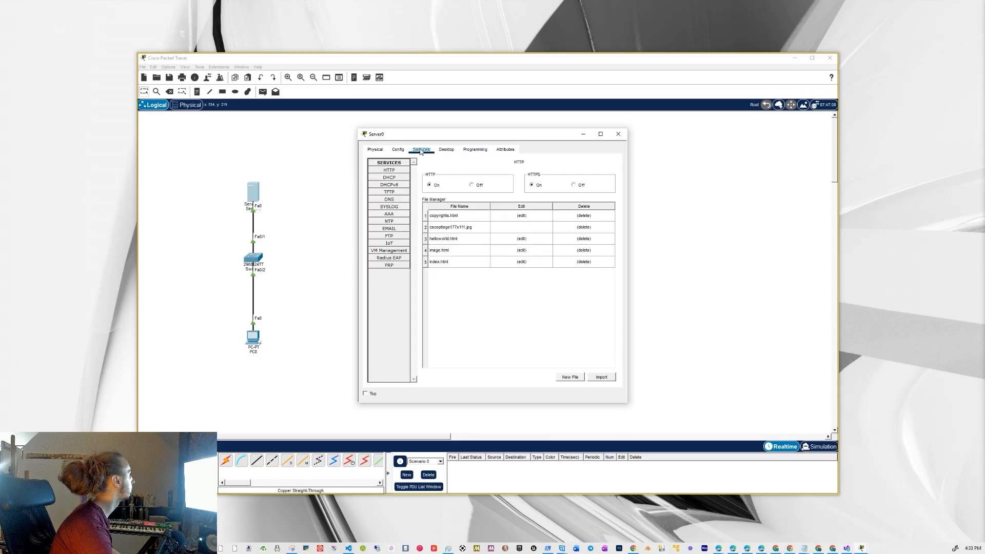
pyautogui.click(395, 172)
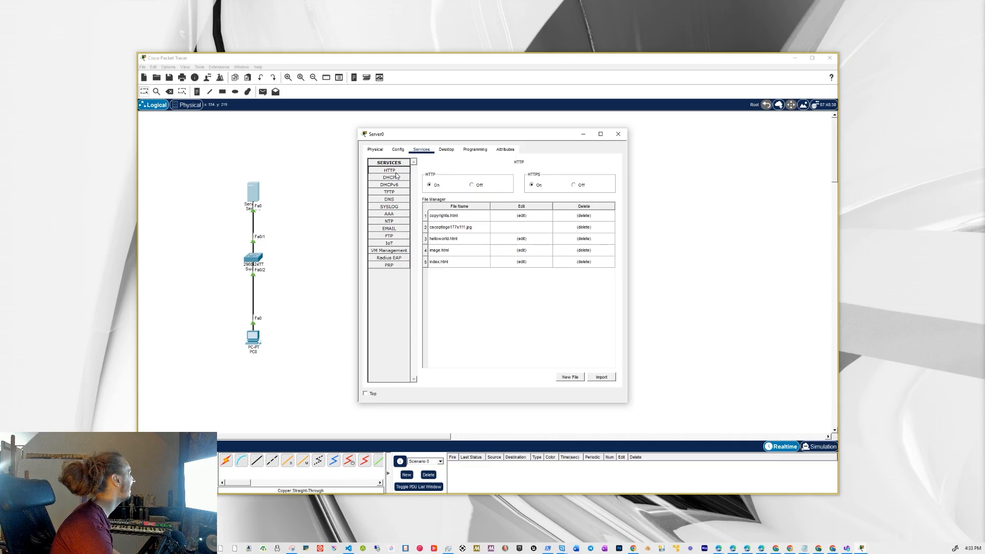
pyautogui.click(522, 262)
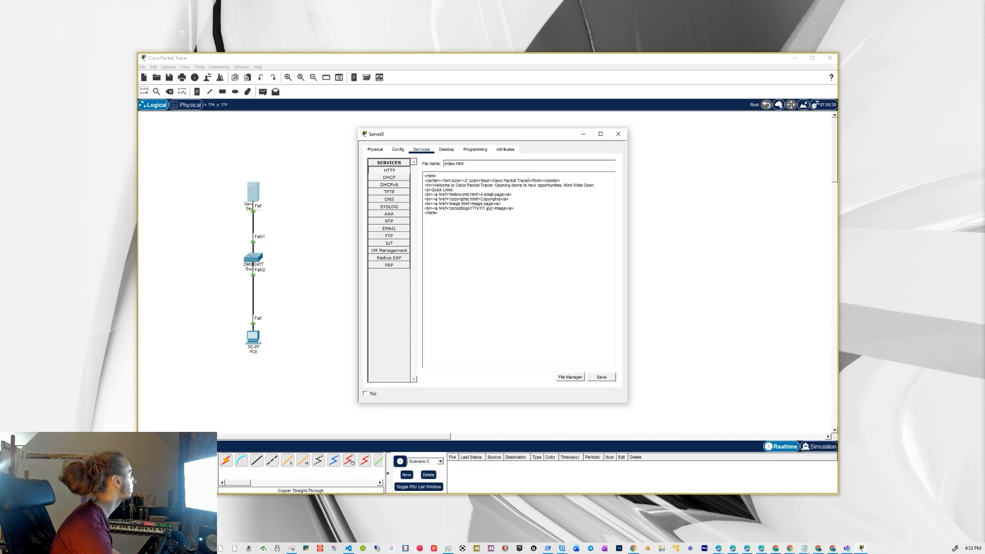
pyautogui.moveTo(531, 180); pyautogui.dragTo(492, 181)
pyautogui.write('Facebook')
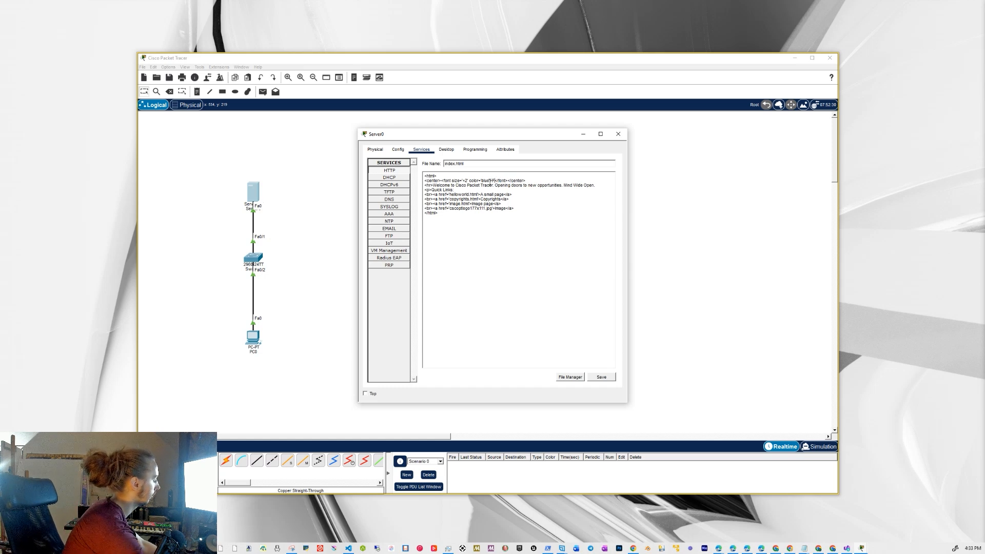
pyautogui.write('k')
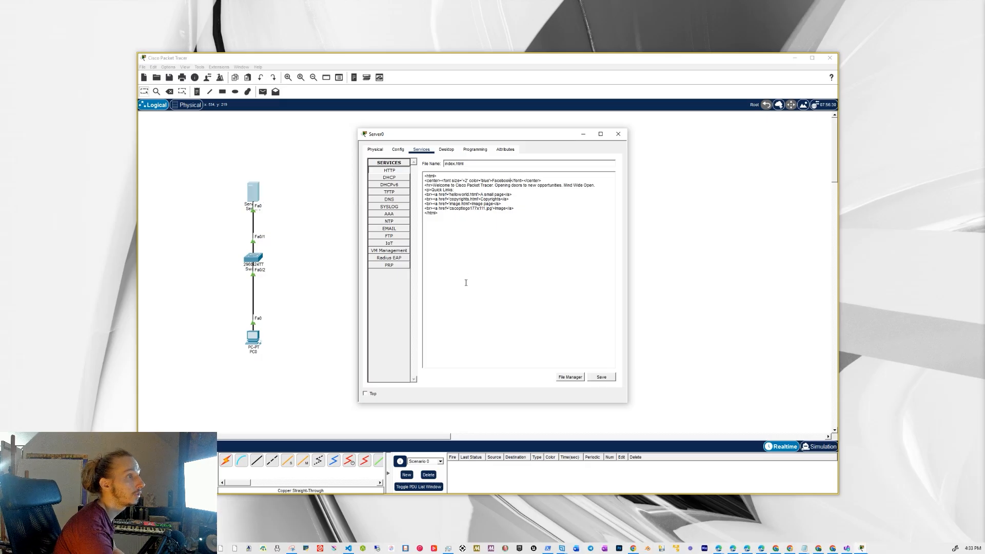
pyautogui.click(601, 377)
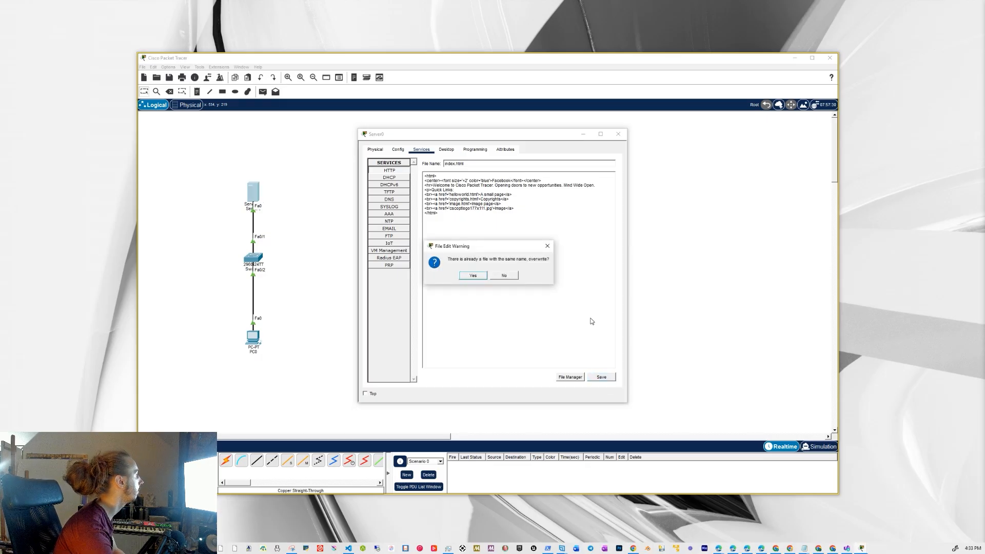
pyautogui.click(473, 276)
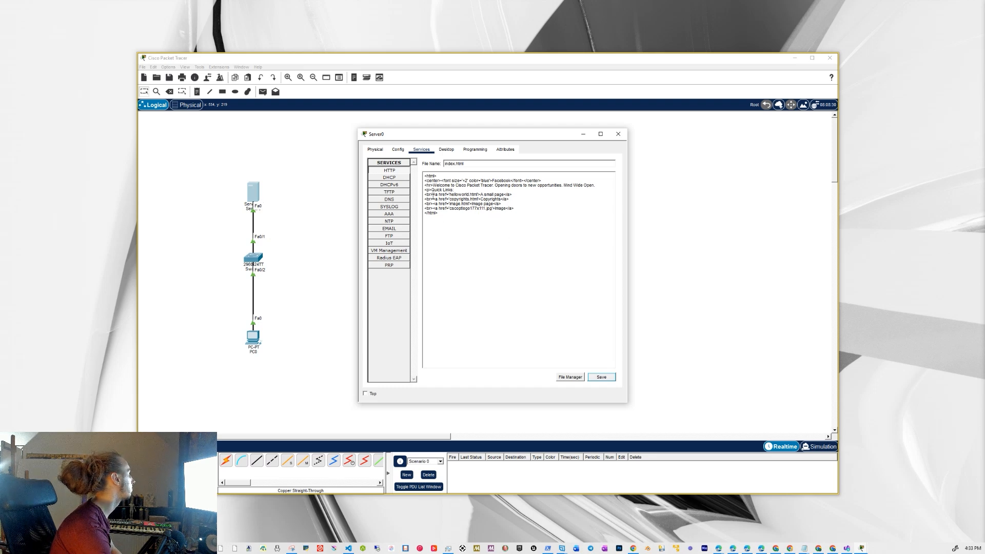
# - Examine the HTML source of the server's index.html page and return to the HTTP file list
pyautogui.moveTo(467, 225); pyautogui.dragTo(417, 173)
pyautogui.click(471, 198)
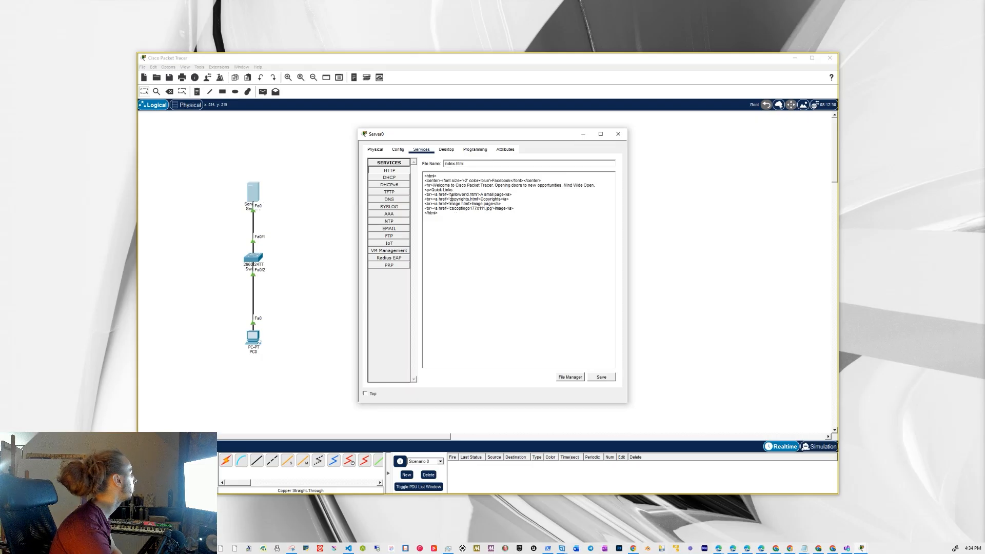
pyautogui.moveTo(460, 215); pyautogui.dragTo(414, 160)
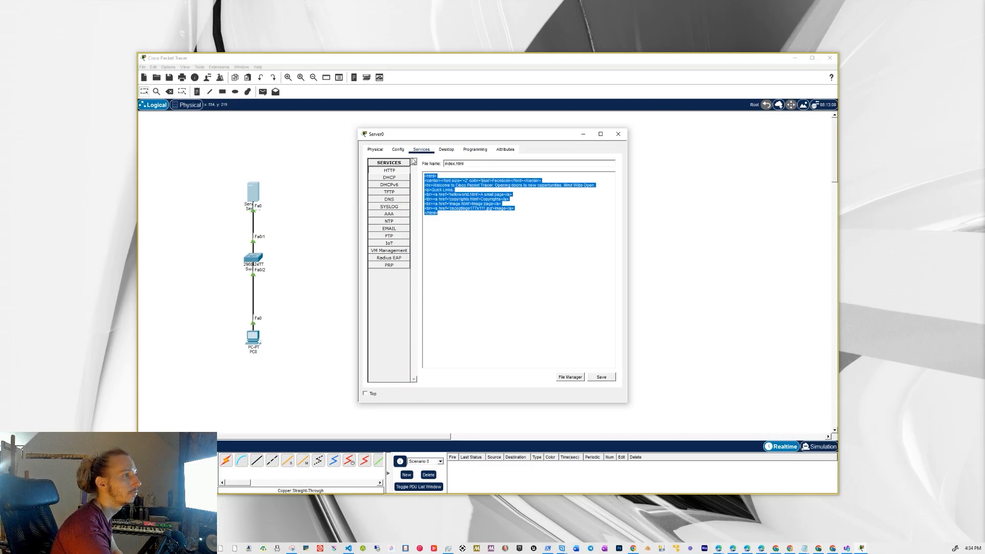
pyautogui.click(454, 215)
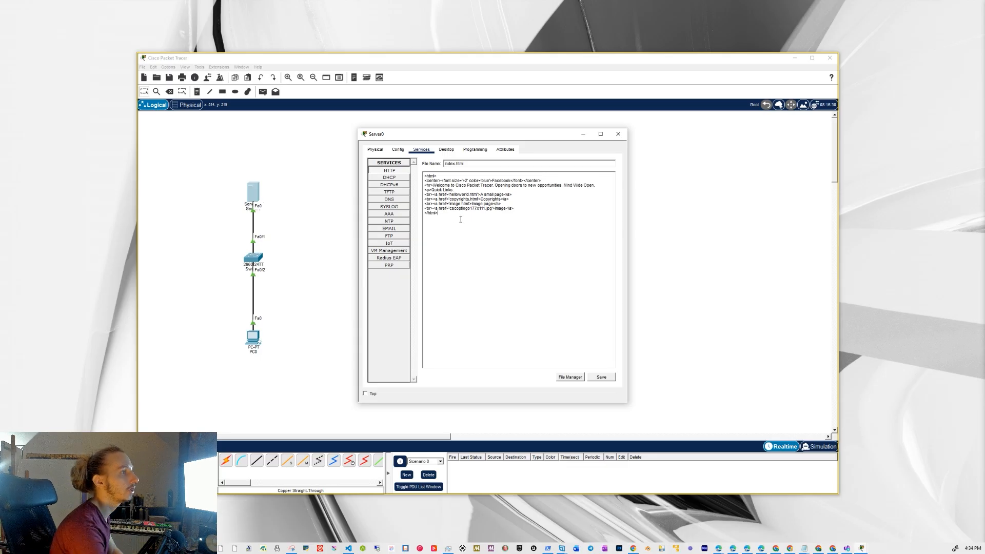
pyautogui.moveTo(478, 231); pyautogui.dragTo(426, 174)
pyautogui.click(483, 219)
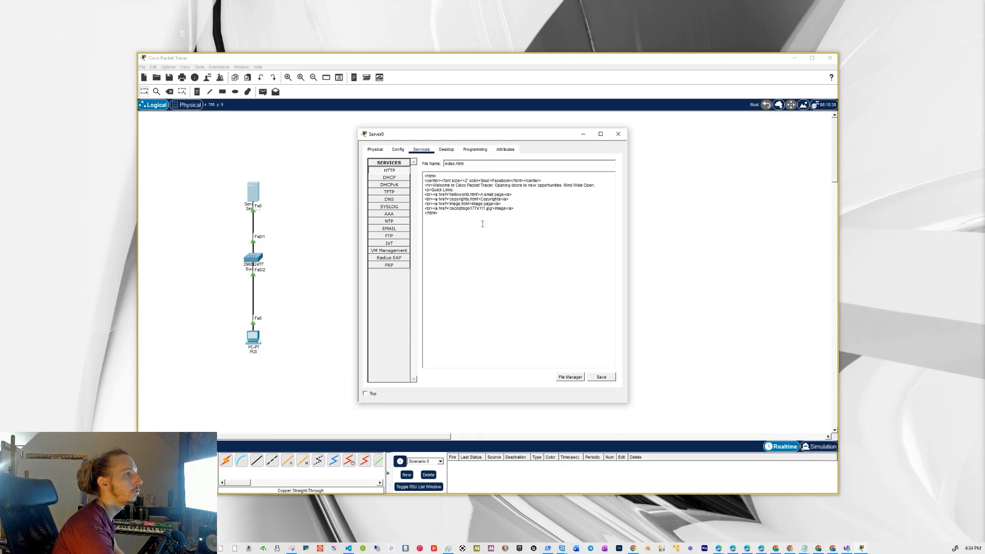
pyautogui.moveTo(482, 224); pyautogui.dragTo(401, 171)
pyautogui.click(450, 209)
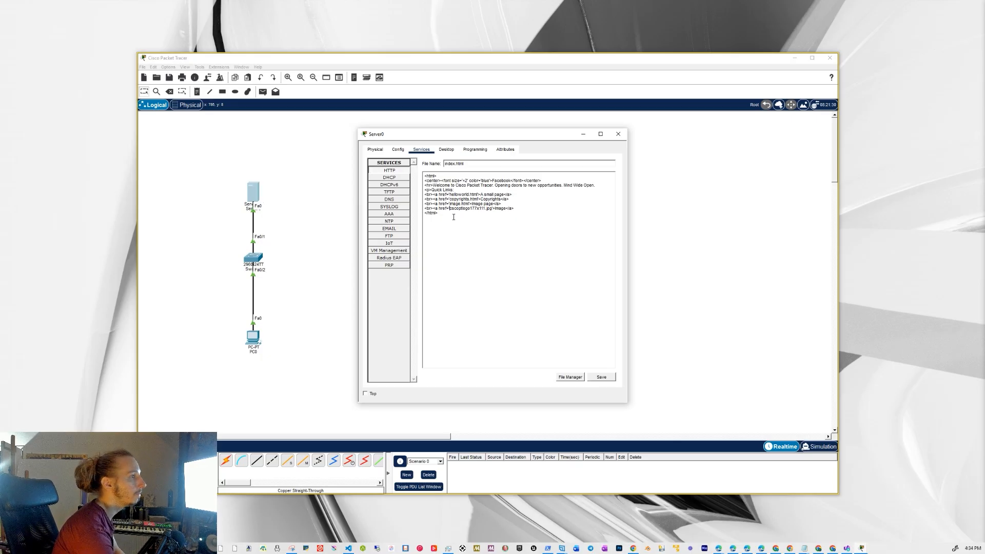
pyautogui.click(399, 171)
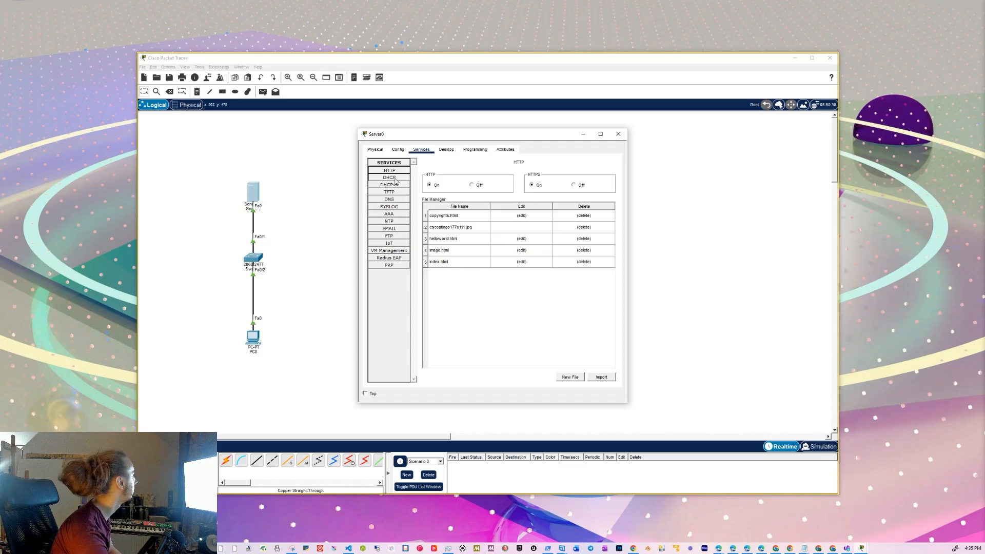
# - Turn on the server's DHCP service and enter 192.168.1.1 as the default gateway of serverPool
pyautogui.click(390, 178)
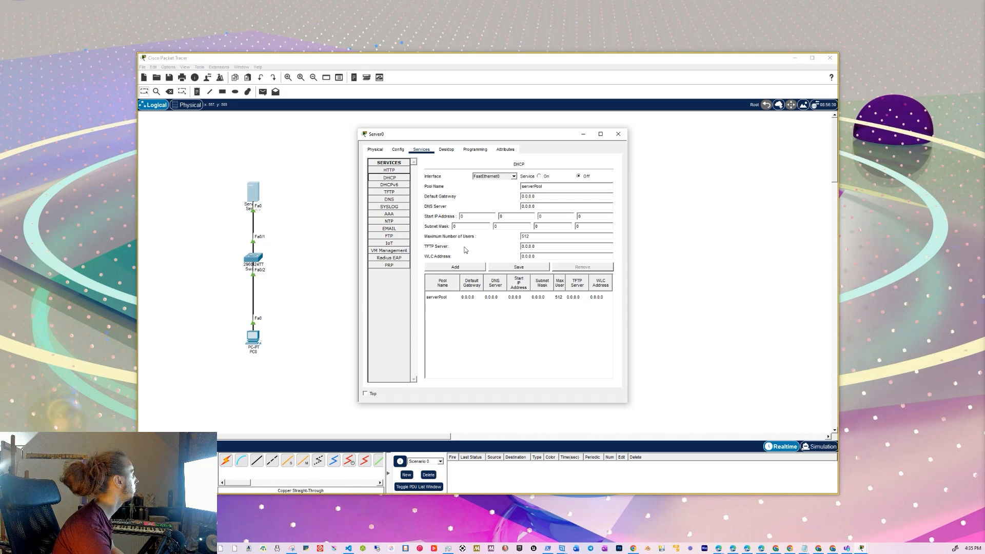
pyautogui.click(540, 176)
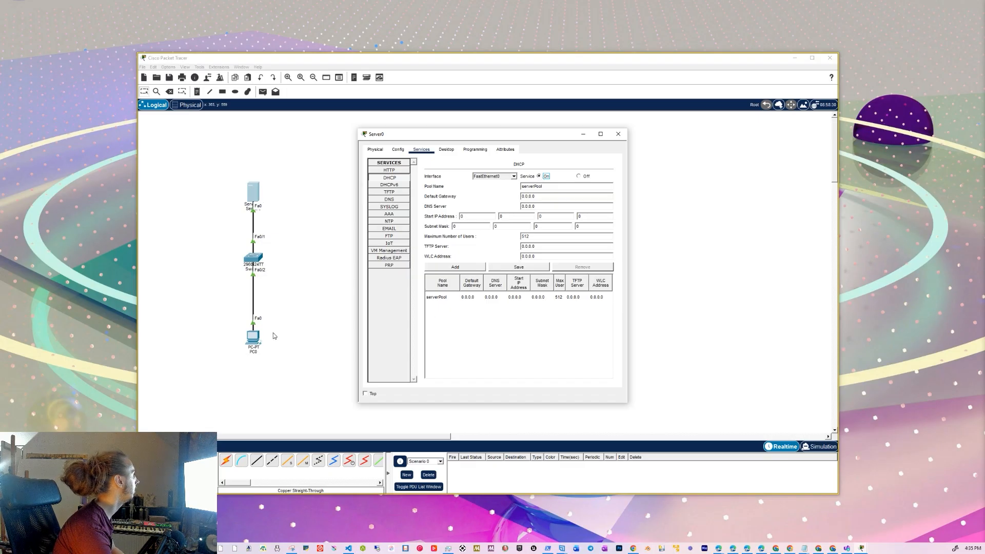
pyautogui.click(547, 196)
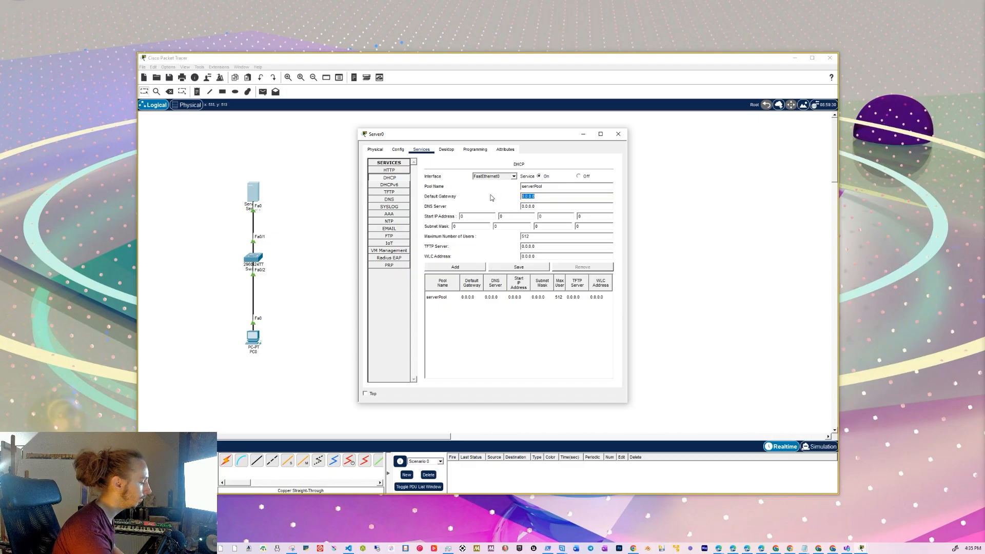
pyautogui.write('192.168.1.1')
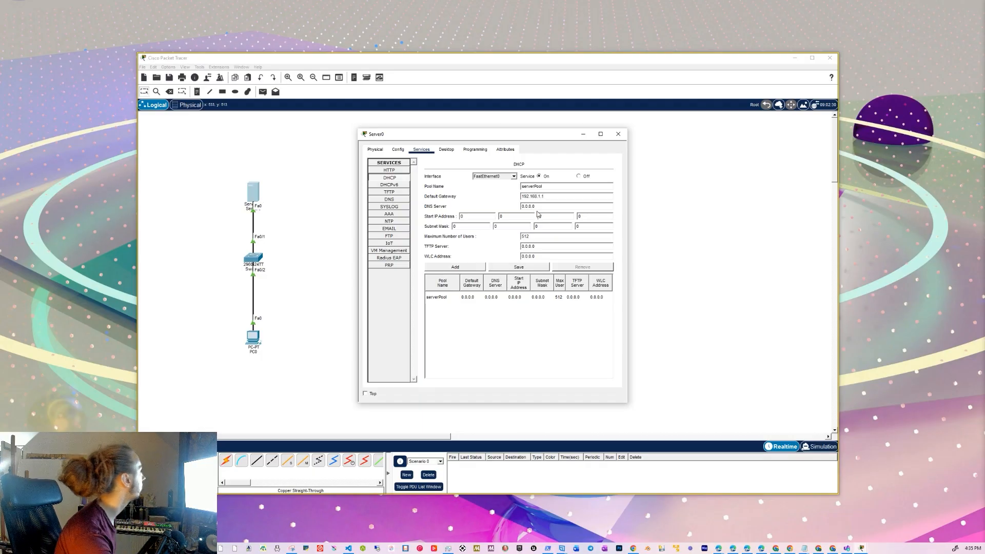
# - Copy the DHCP pool's default gateway address and move the server's configuration window clear of the network topology
pyautogui.hotkey('ctrl', 'a')
pyautogui.hotkey('ctrl', 'c')
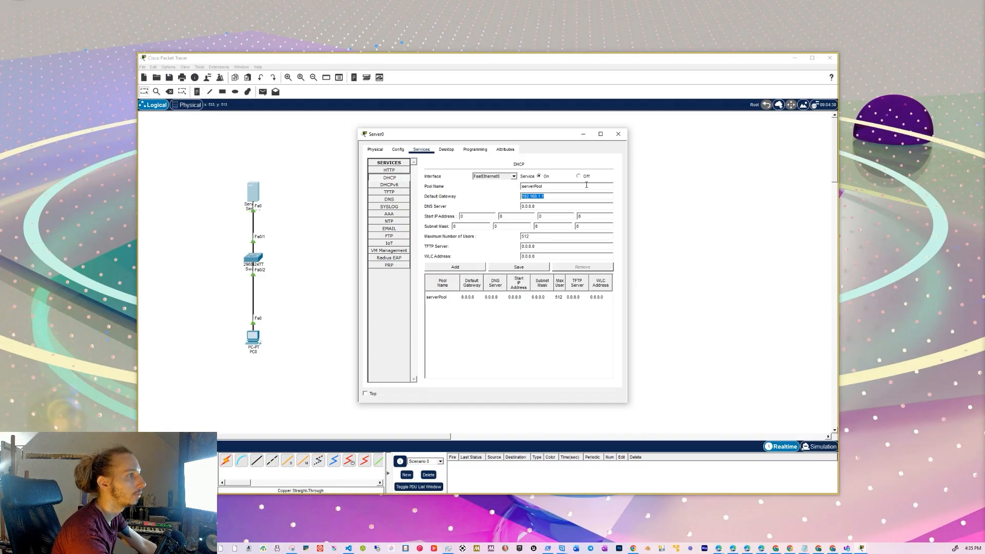
pyautogui.click(500, 190)
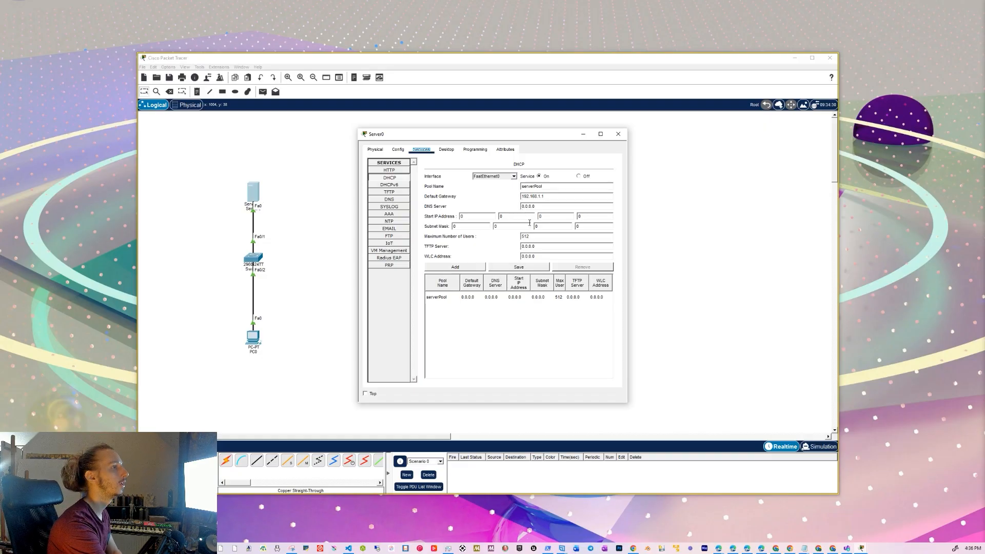
pyautogui.moveTo(546, 196); pyautogui.dragTo(524, 196)
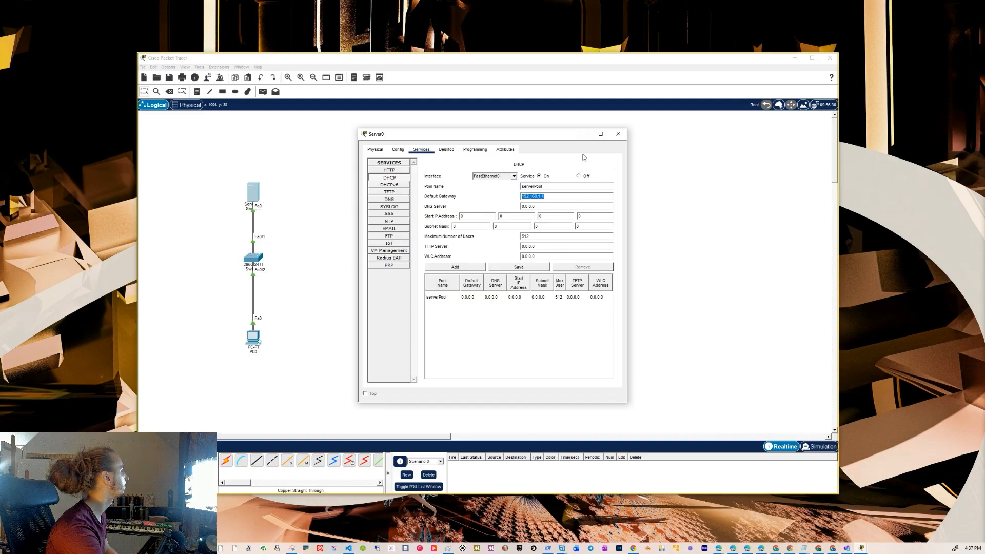
pyautogui.moveTo(541, 139); pyautogui.dragTo(833, 217)
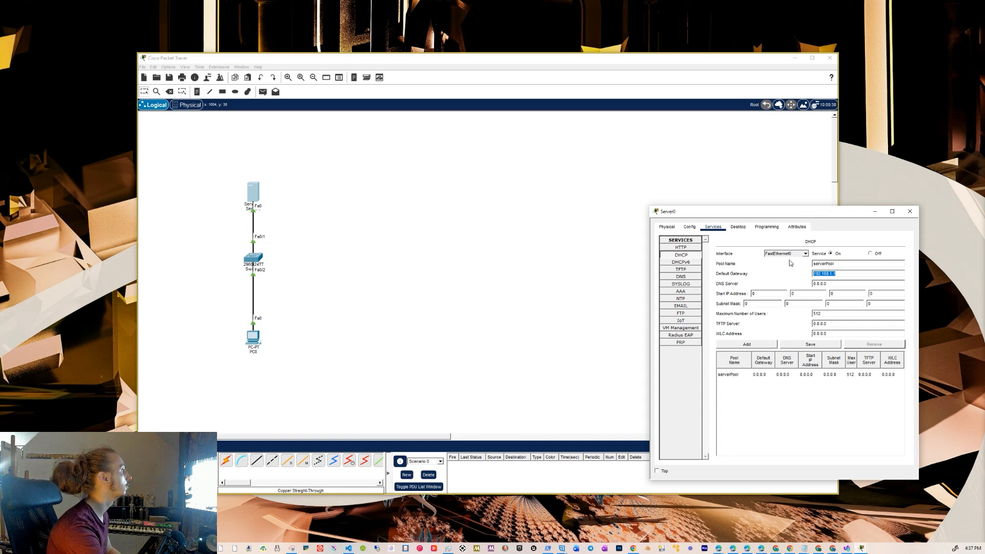
# - Set the DHCP pool's DNS server to 192.168.1.1 and its start IP address to 192.168.1.50
pyautogui.press('Tab')
pyautogui.hotkey('ctrl', 'v')
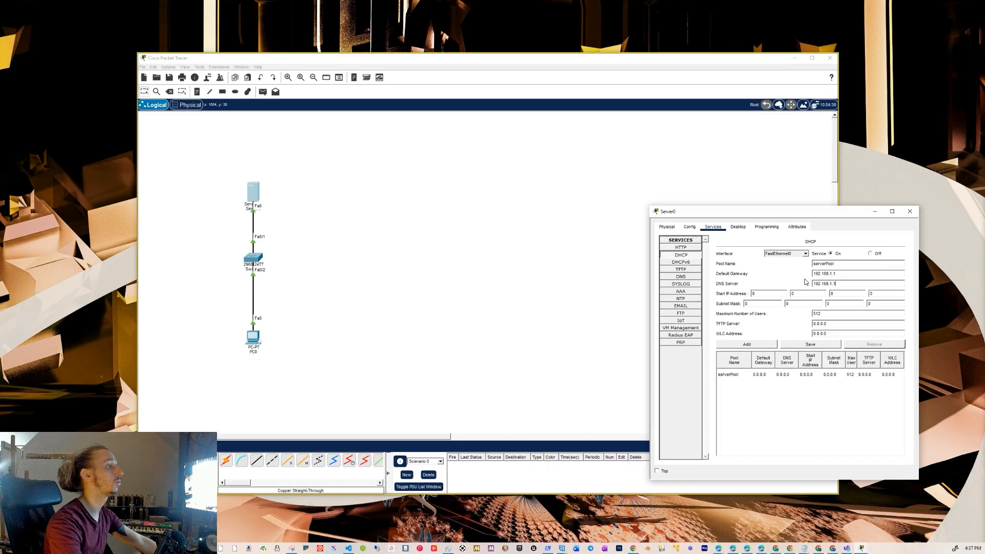
pyautogui.click(752, 294)
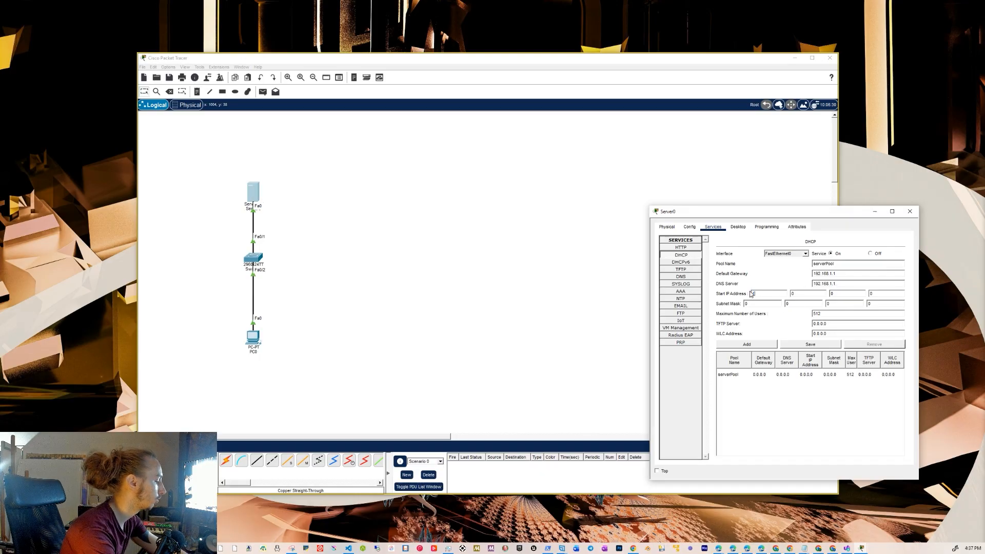
pyautogui.write('192 ')
pyautogui.write('168 ')
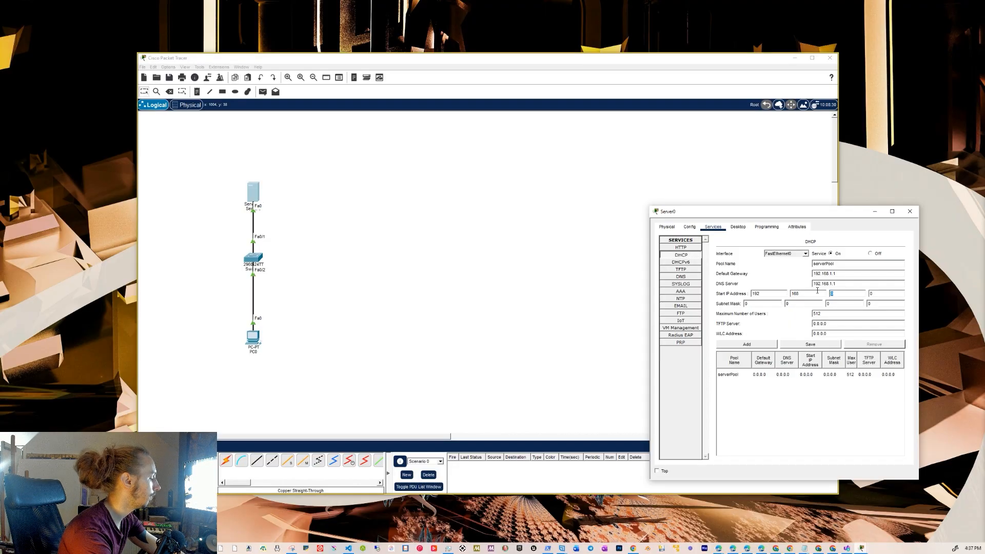
pyautogui.write('50')
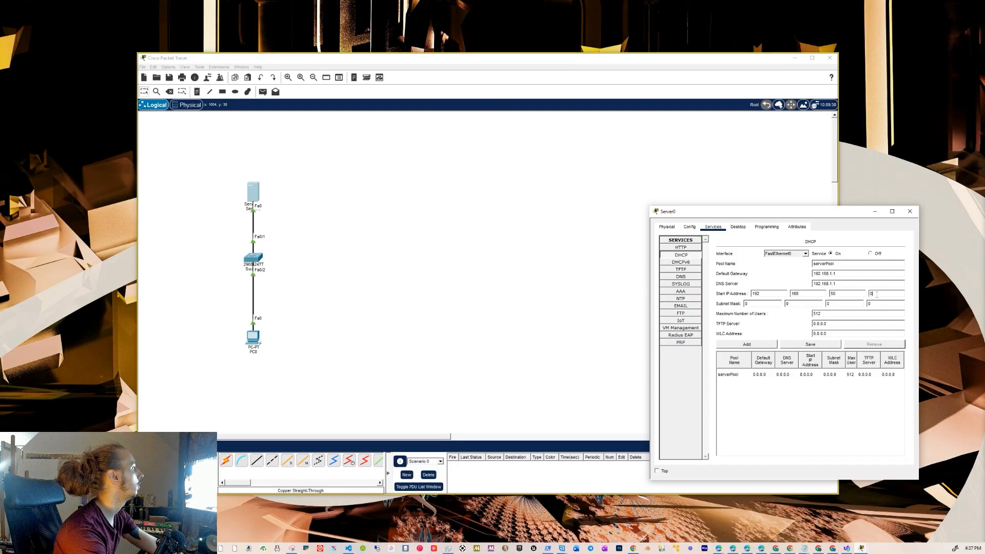
pyautogui.press('BackSpace')
pyautogui.press('BackSpace')
pyautogui.write('1')
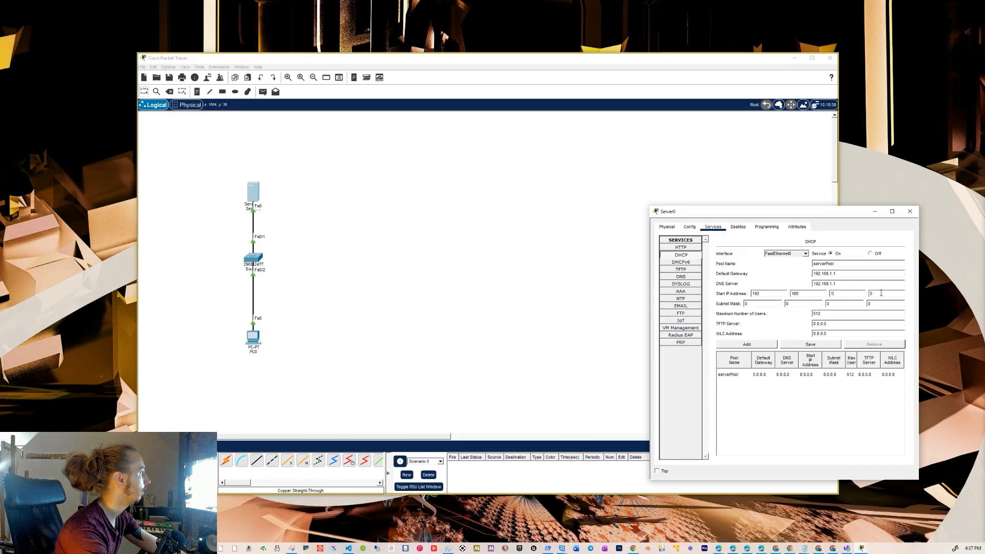
pyautogui.write('50')
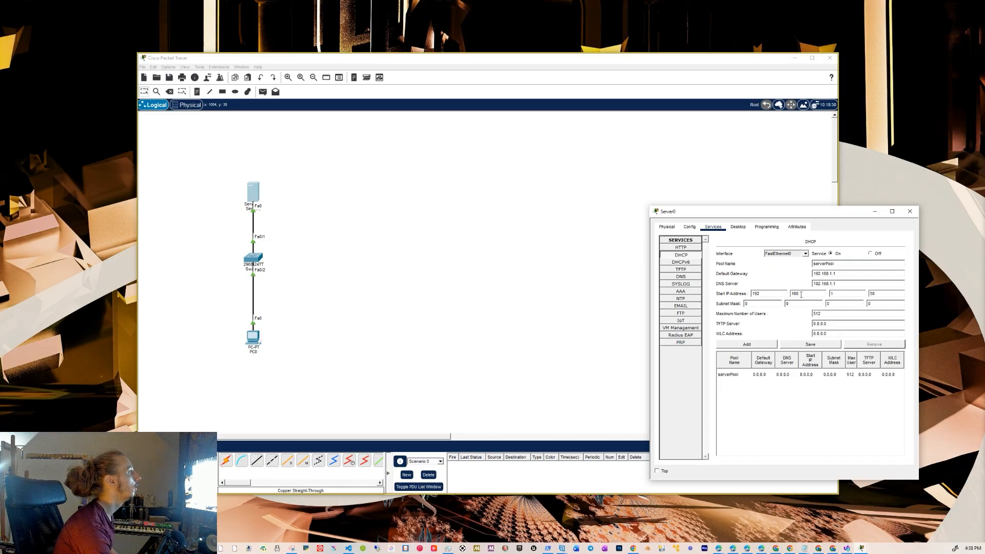
# - Set the DHCP pool's subnet mask to 255.255.255.0 and save serverPool
pyautogui.moveTo(762, 307); pyautogui.dragTo(727, 307)
pyautogui.write('255')
pyautogui.moveTo(794, 305); pyautogui.dragTo(778, 304)
pyautogui.write('255255')
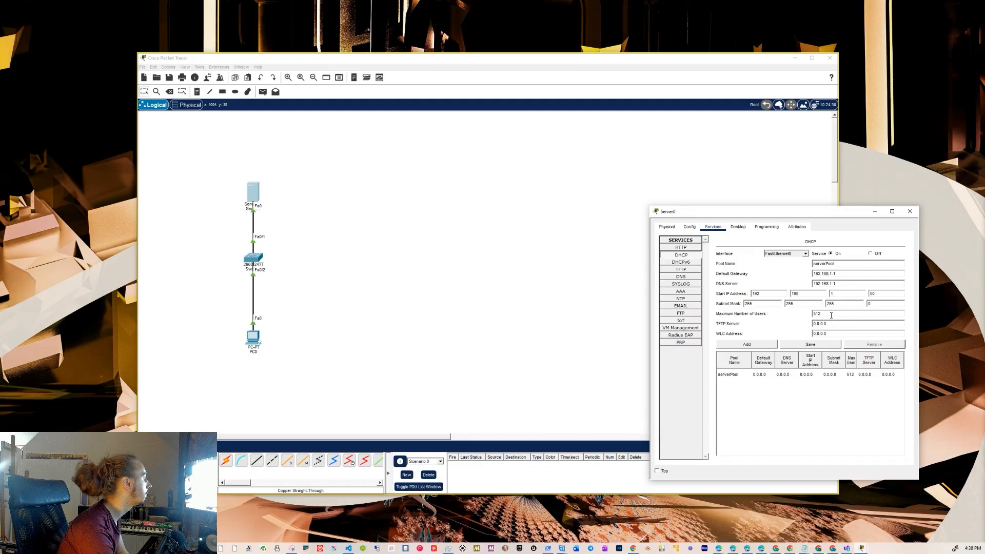
pyautogui.click(813, 348)
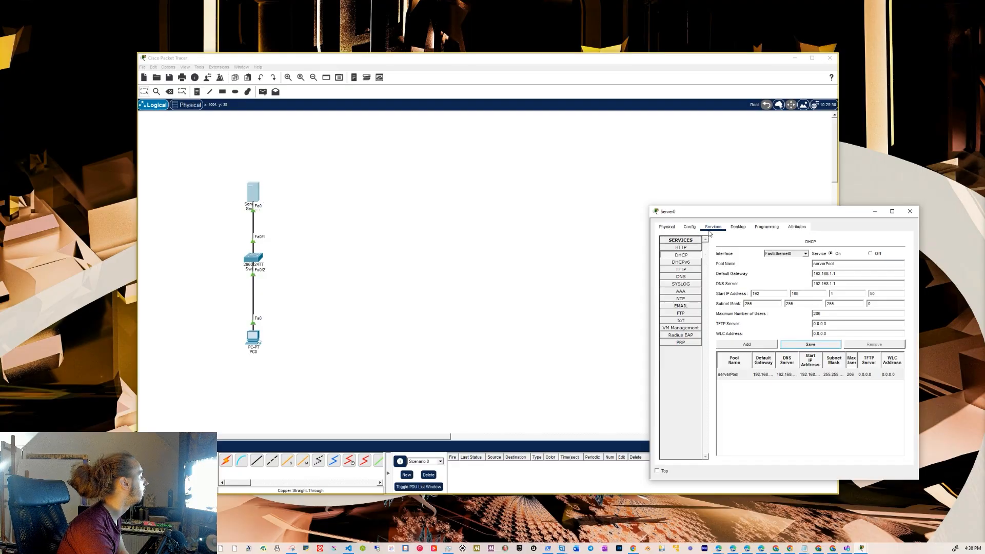
# - Give the server the static IPv4 address 192.168.1.1 with subnet mask 255.255.255.0
pyautogui.click(690, 227)
pyautogui.click(738, 226)
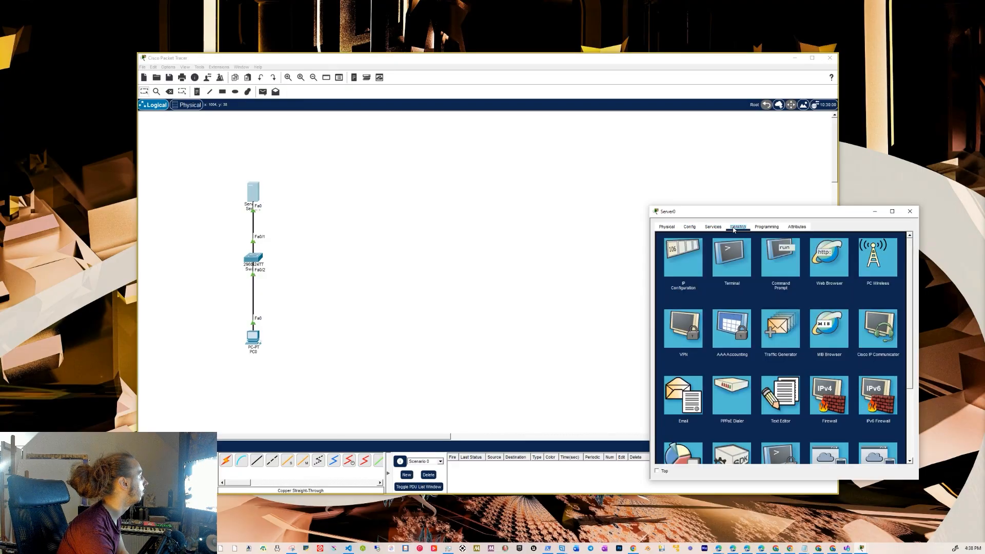
pyautogui.click(691, 266)
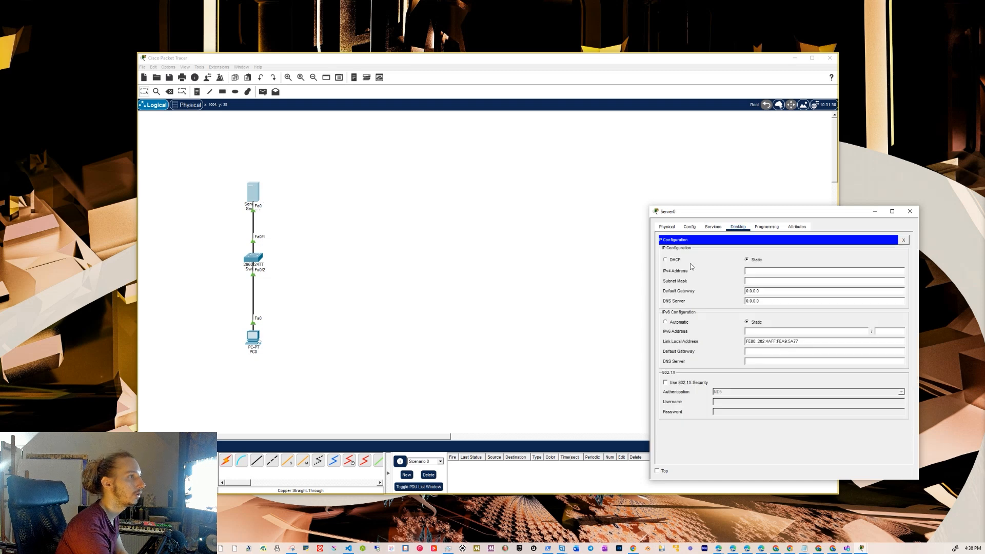
pyautogui.click(755, 270)
pyautogui.write('192.168.1.1')
pyautogui.click(760, 281)
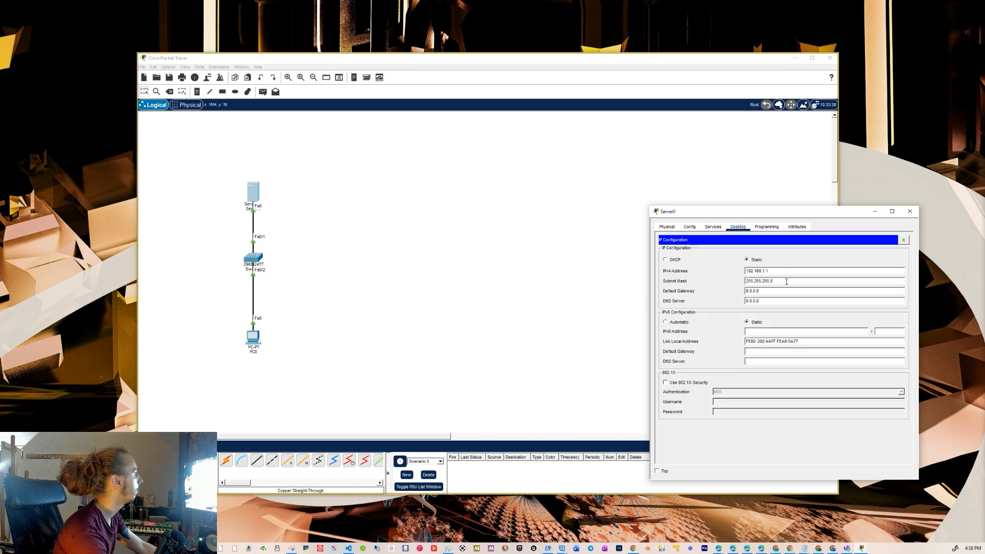
# - Set both the default gateway and the DNS server in the server's IPv4 configuration to 192.168.1.1
pyautogui.doubleClick(772, 291)
pyautogui.write('192.168.1.1')
pyautogui.click(768, 301)
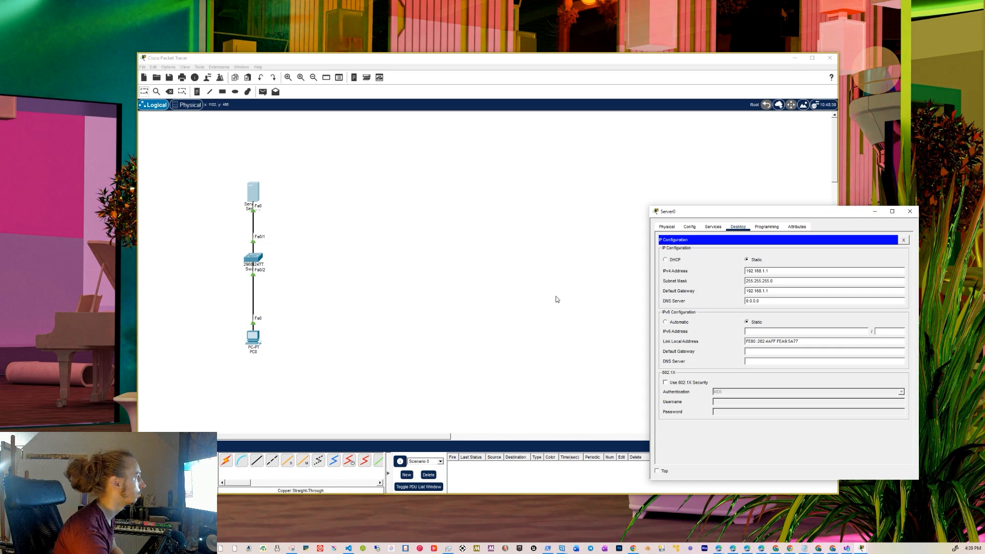
pyautogui.tripleClick(783, 302)
pyautogui.write('192.168.1.1')
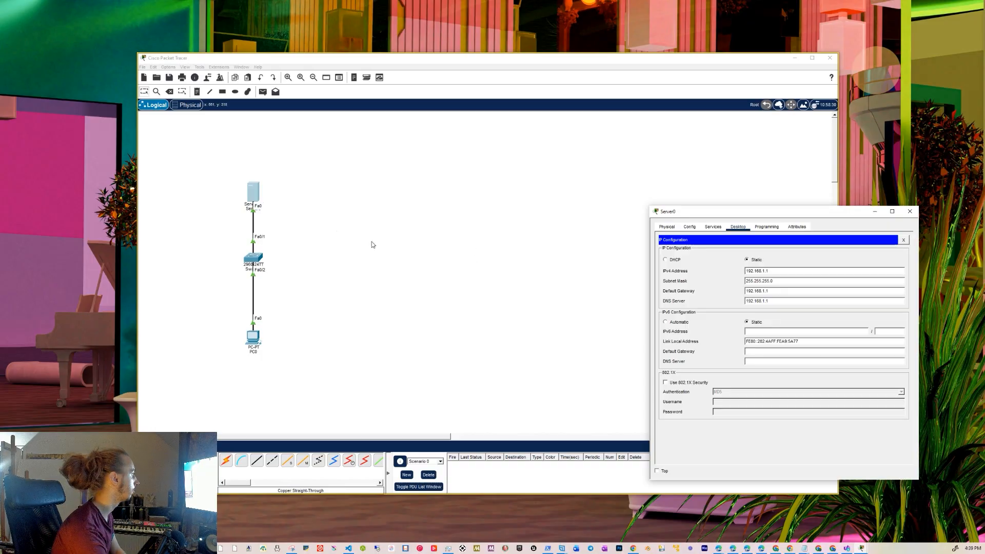
# - In the server's DNS service, add an A record named facebook.com with the address 192.168.1.1
pyautogui.click(690, 226)
pyautogui.click(705, 227)
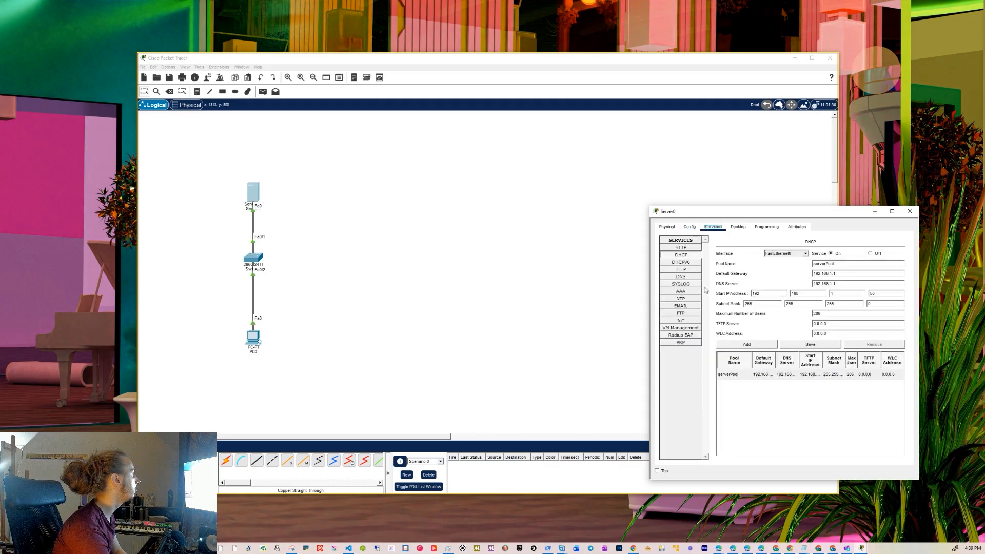
pyautogui.click(690, 278)
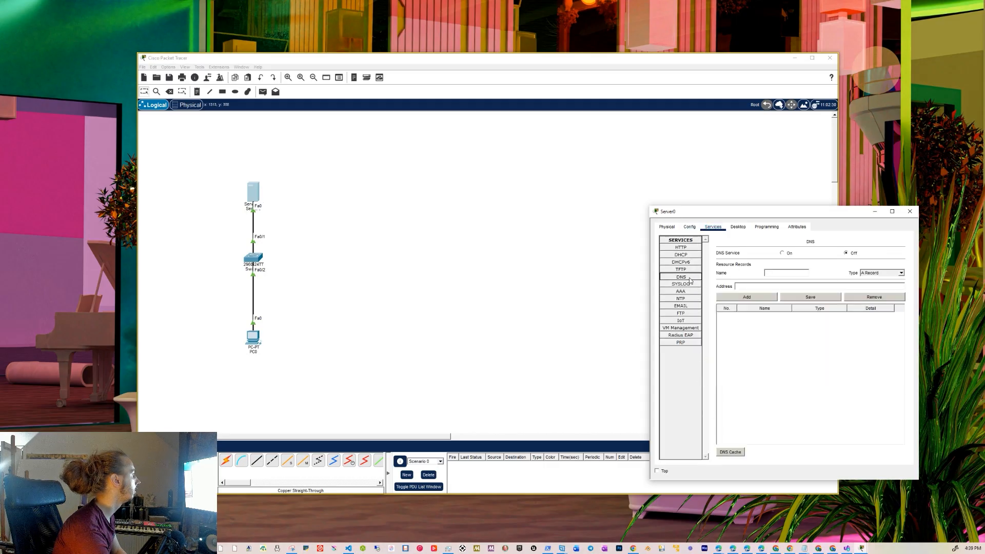
pyautogui.click(789, 273)
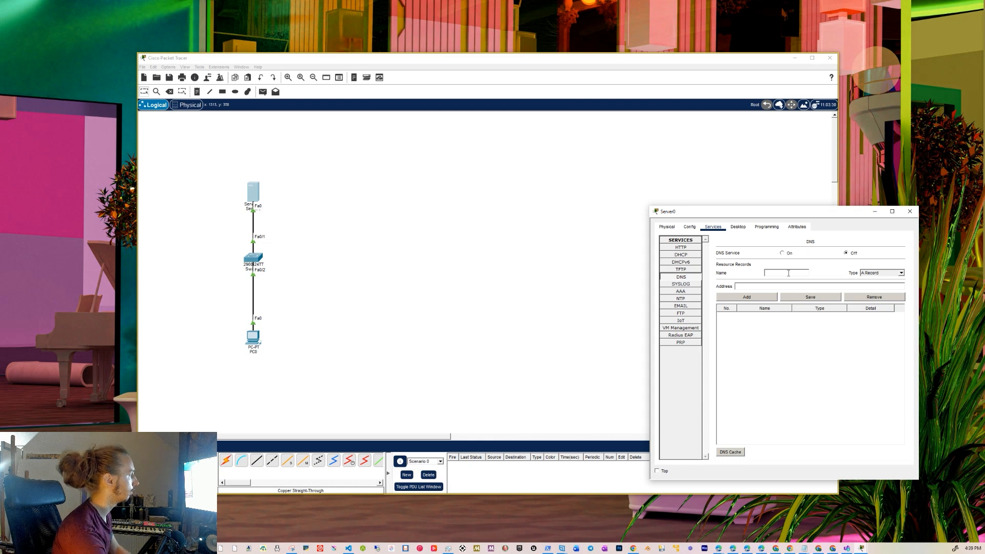
pyautogui.write('facebook.com')
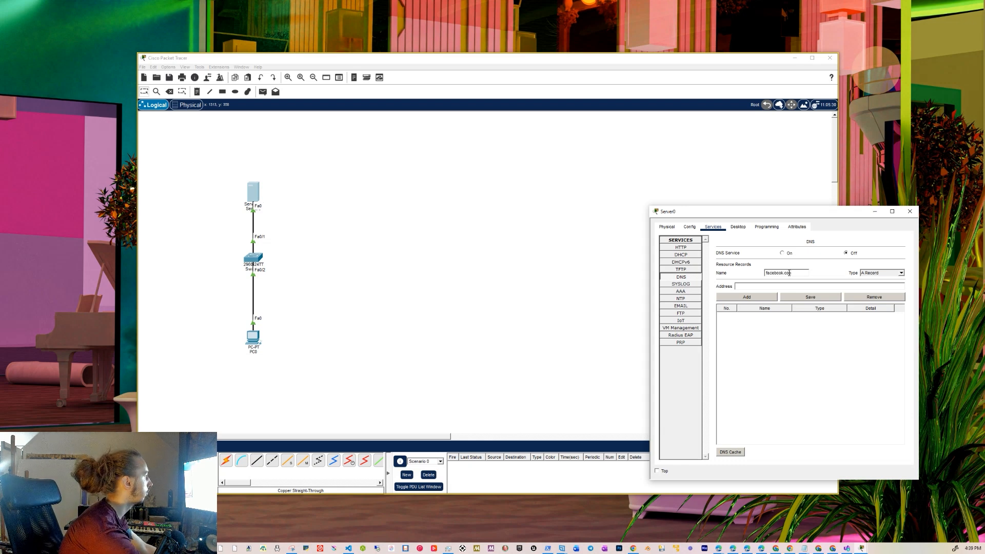
pyautogui.click(777, 286)
pyautogui.write('192.168.1.1')
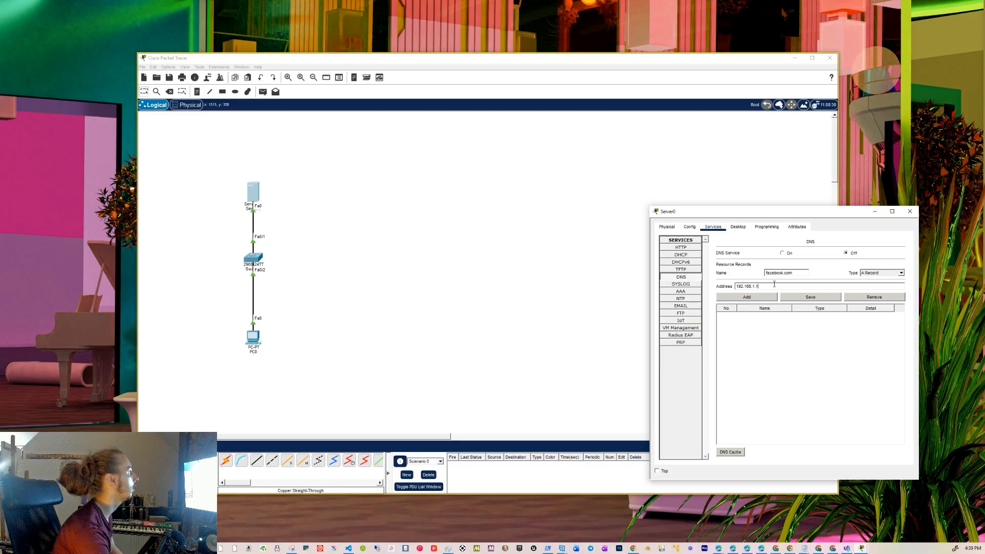
pyautogui.click(767, 297)
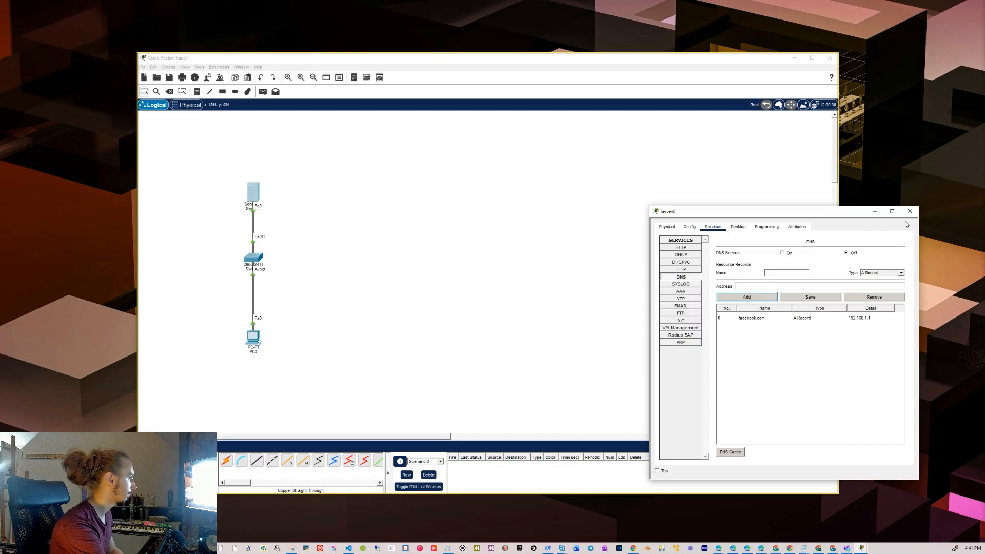
# - Close the server's configuration window and set PC0's IPv4 gateway and DNS settings to DHCP
pyautogui.click(667, 227)
pyautogui.click(739, 227)
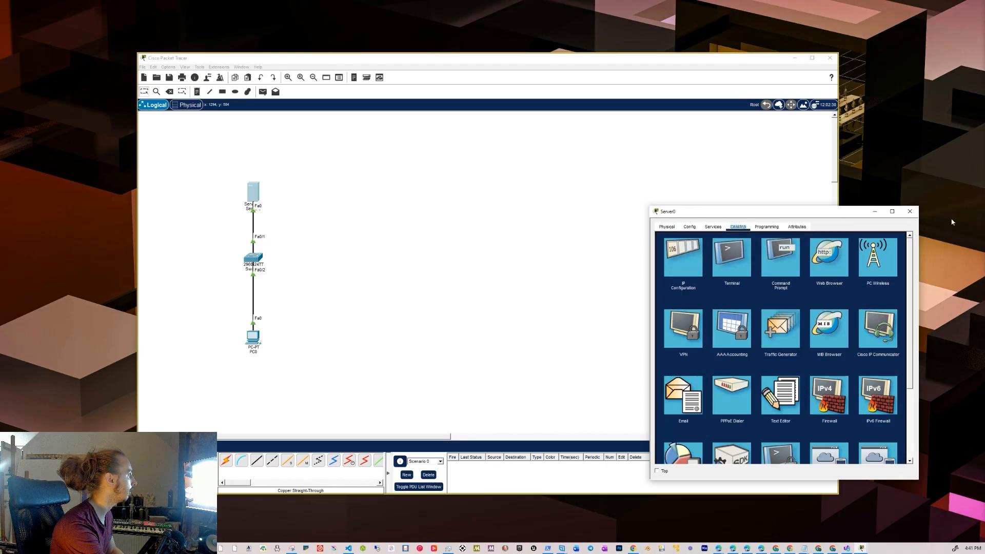
pyautogui.click(910, 211)
pyautogui.click(259, 343)
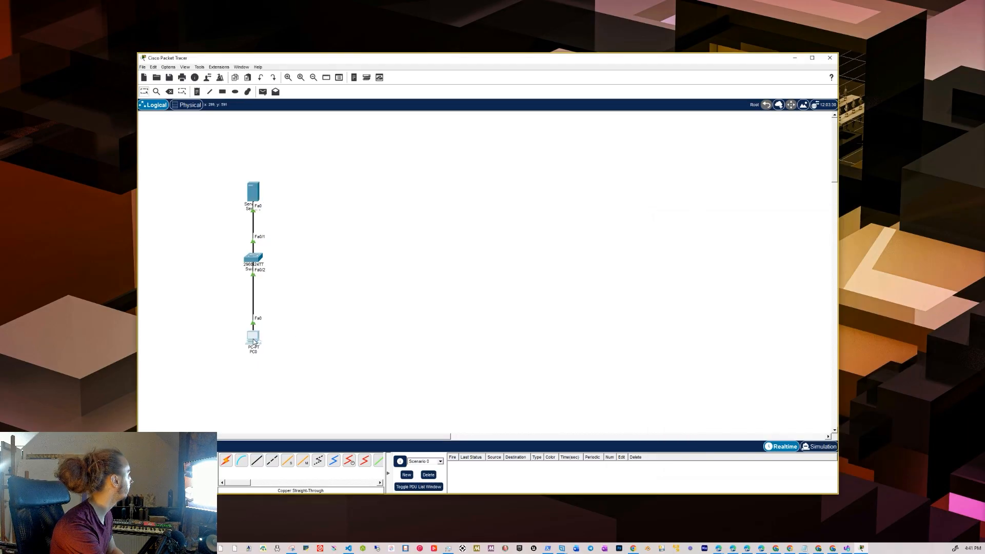
pyautogui.click(398, 149)
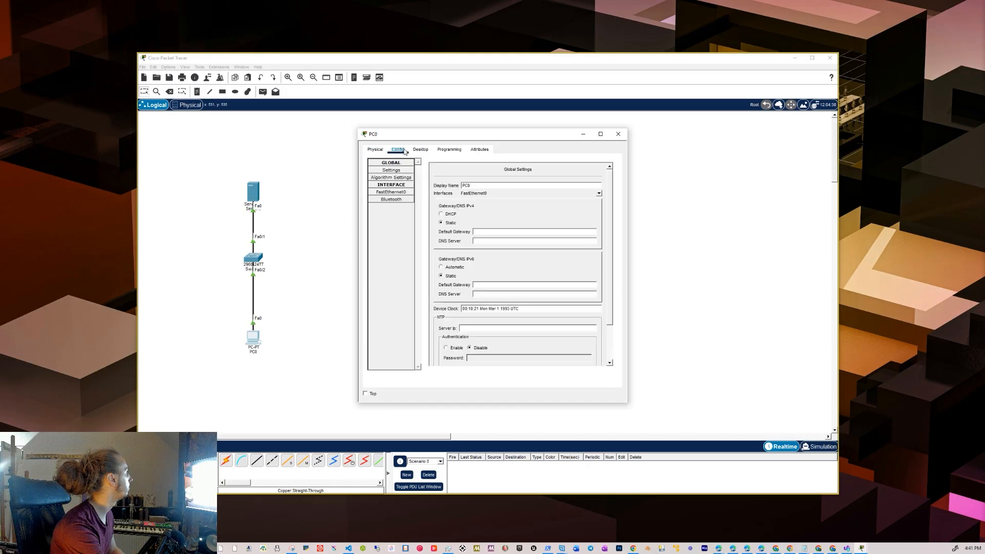
pyautogui.click(450, 214)
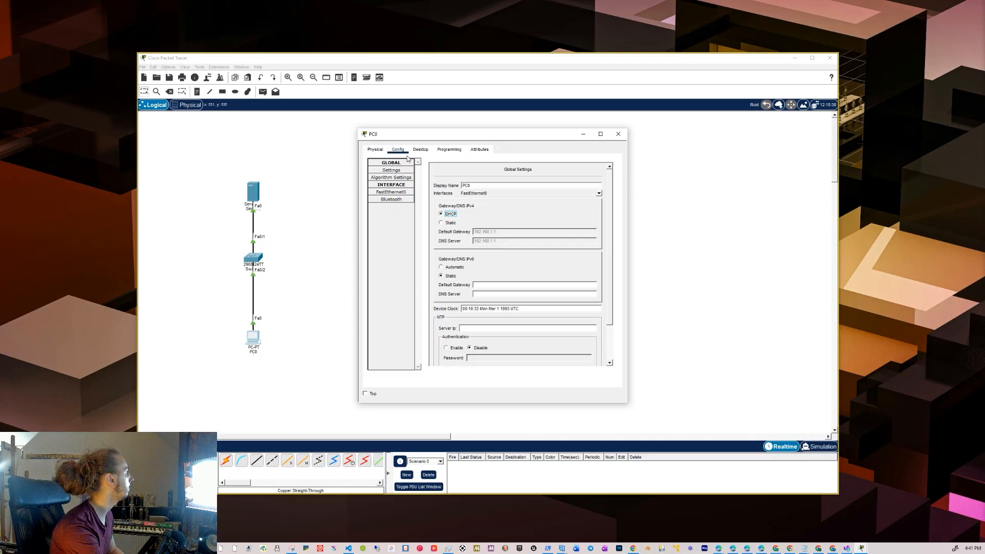
# - Check the IPv4 settings PC0 received through DHCP in its IP Configuration and close the PC's window
pyautogui.click(421, 149)
pyautogui.click(392, 179)
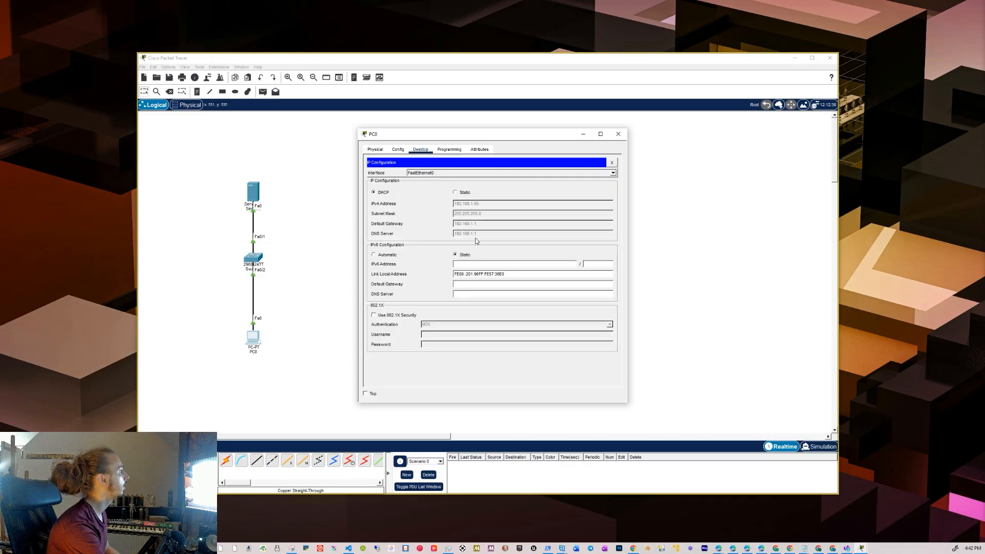
pyautogui.click(422, 149)
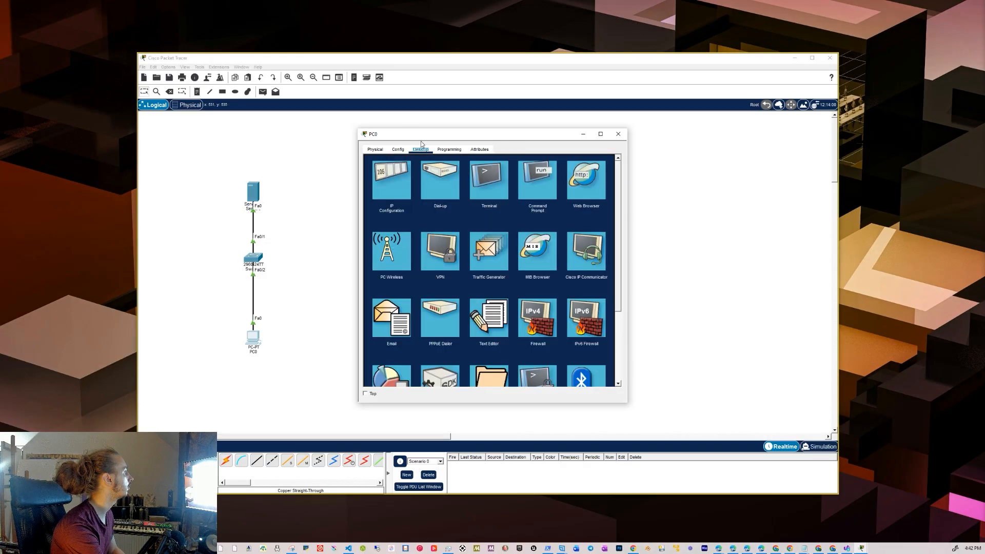
pyautogui.click(398, 177)
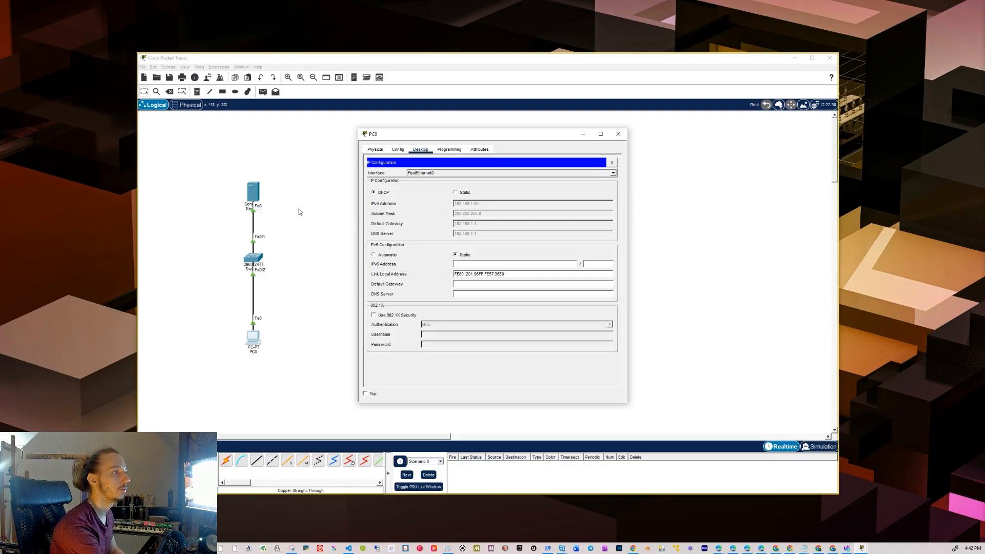
pyautogui.click(619, 134)
# - Ping 192.168.1.1 from PC0's Command Prompt to test the connection to the server, and close the prompt
pyautogui.click(253, 339)
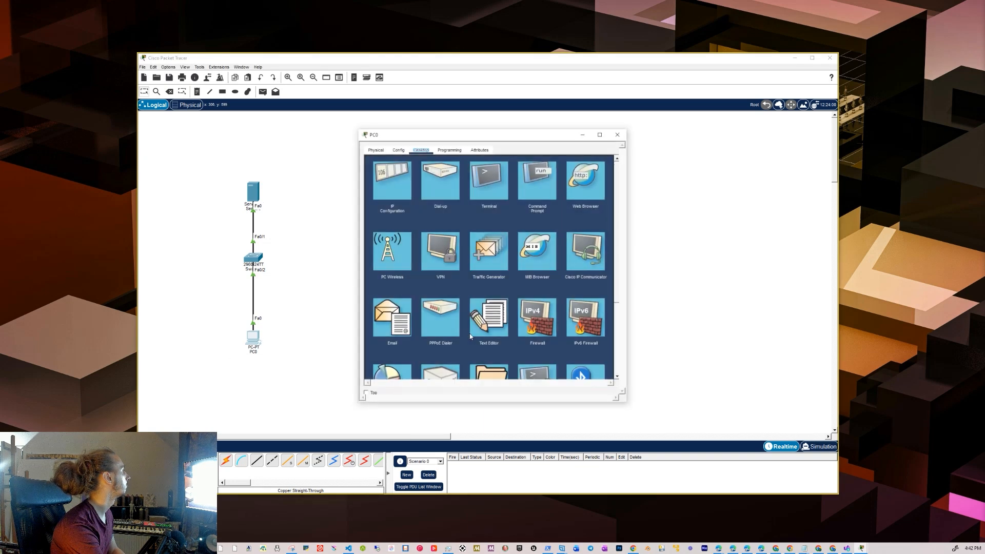
pyautogui.click(538, 181)
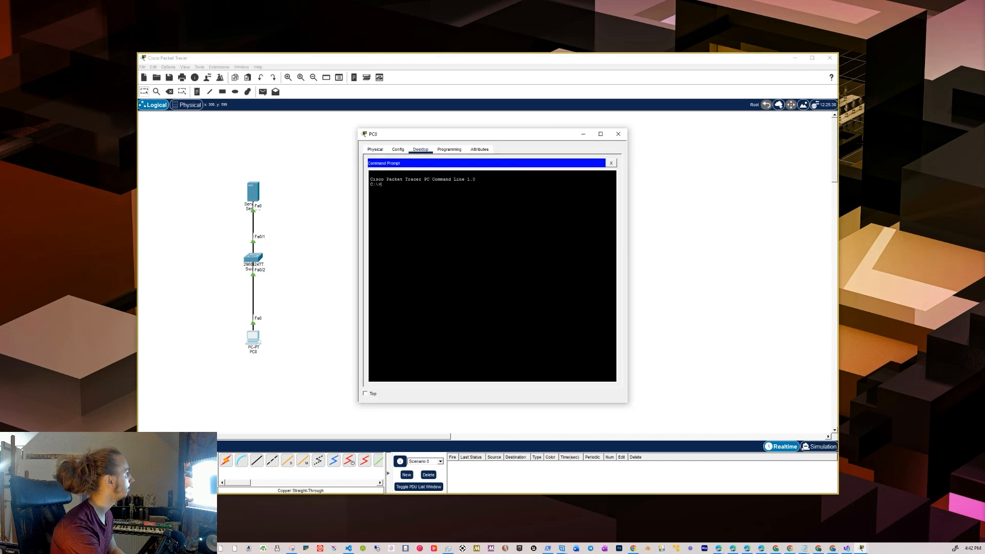
pyautogui.write('ping')
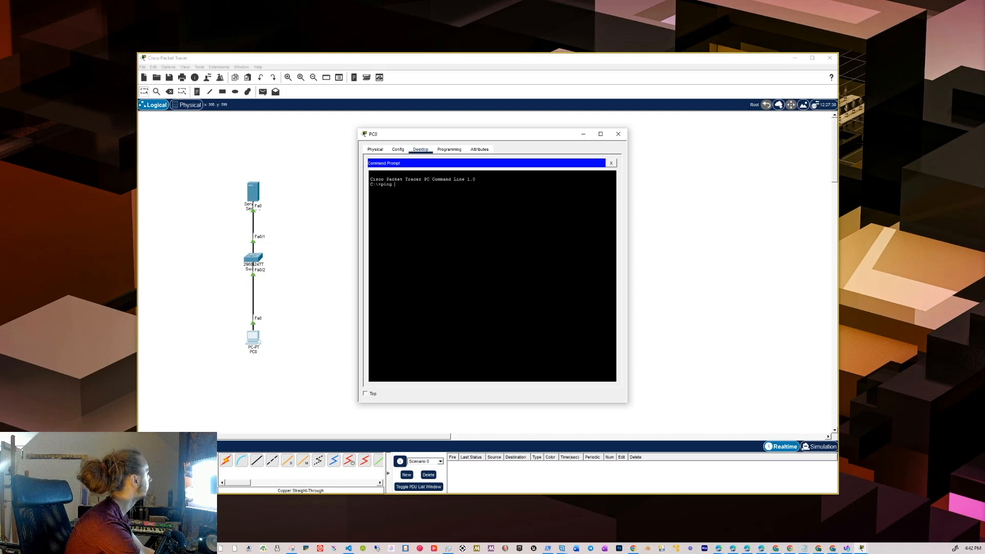
pyautogui.rightClick(480, 201)
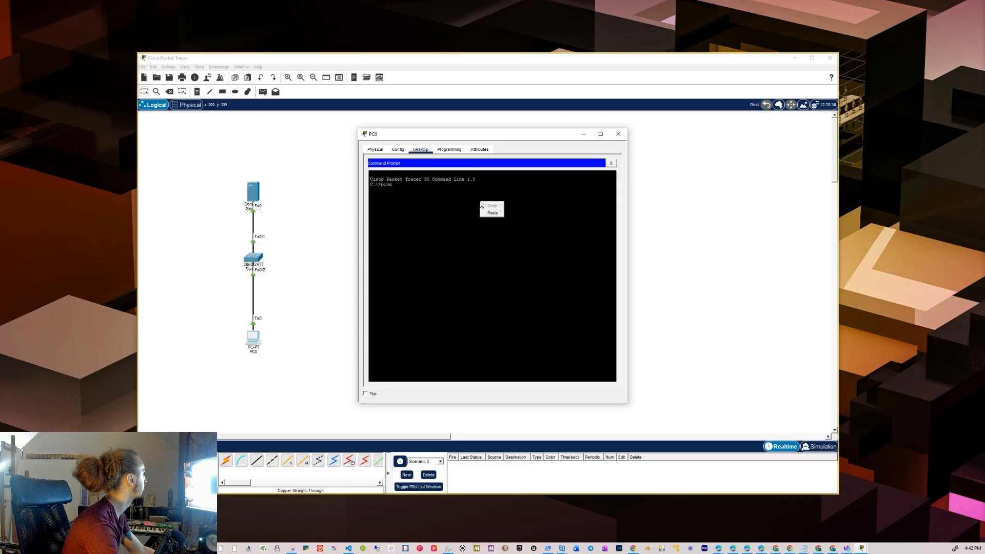
pyautogui.click(492, 210)
pyautogui.press('Return')
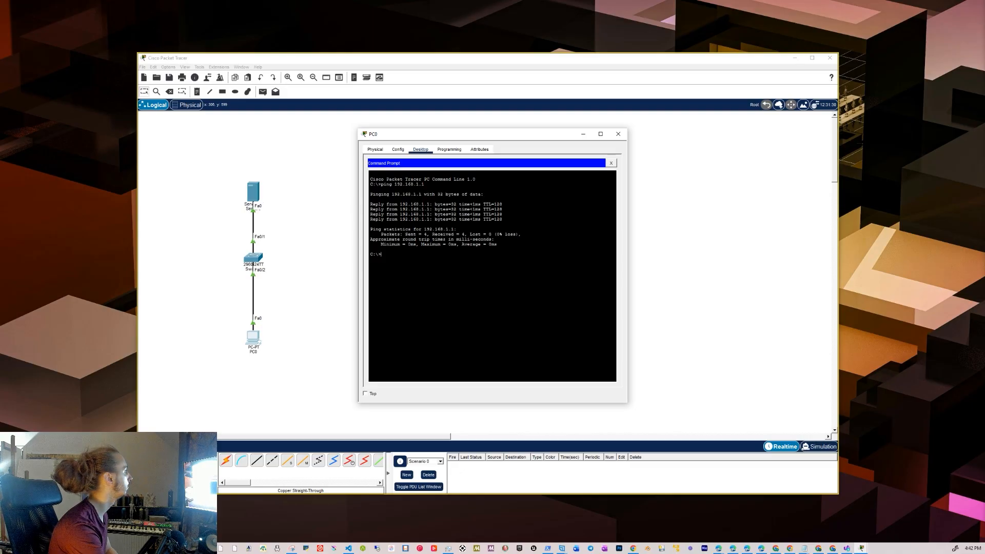
pyautogui.click(612, 163)
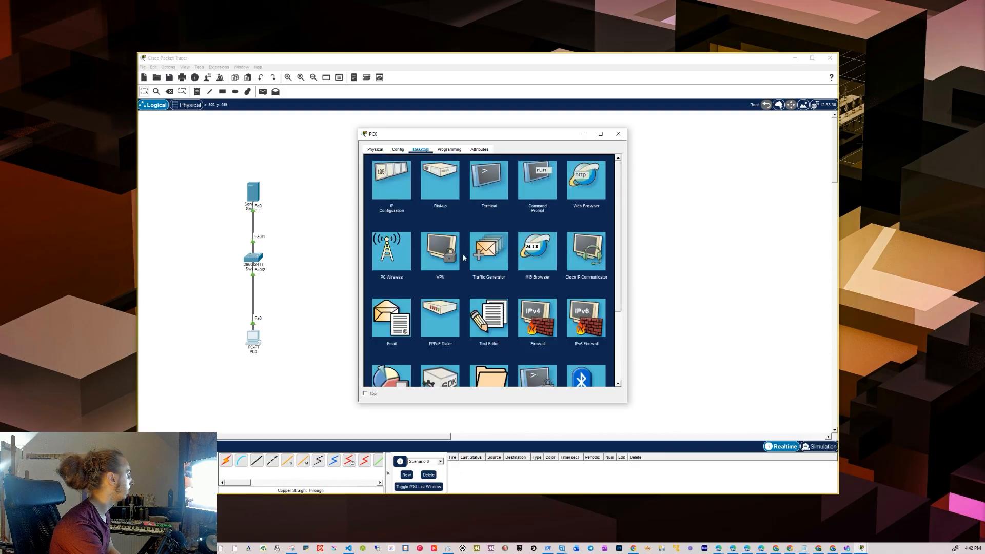
# - Load 192.168.1.1 in PC0's Web Browser and check the heading of the server's page
pyautogui.click(591, 190)
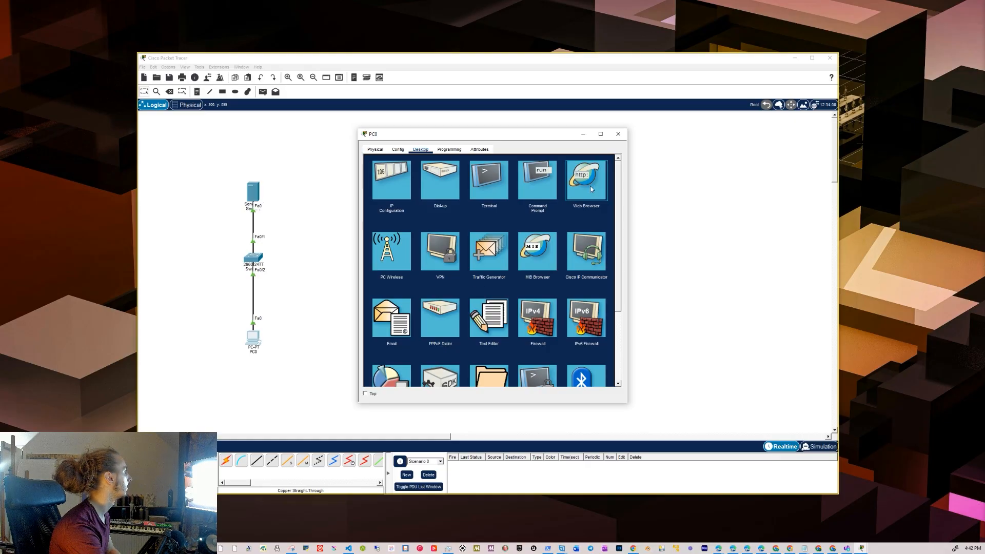
pyautogui.click(591, 190)
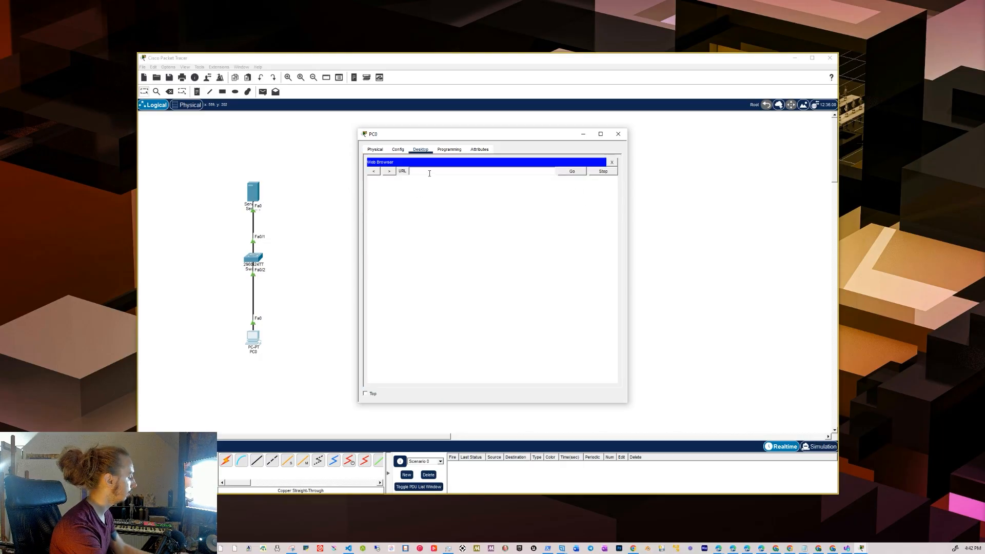
pyautogui.write('192.168.1.1')
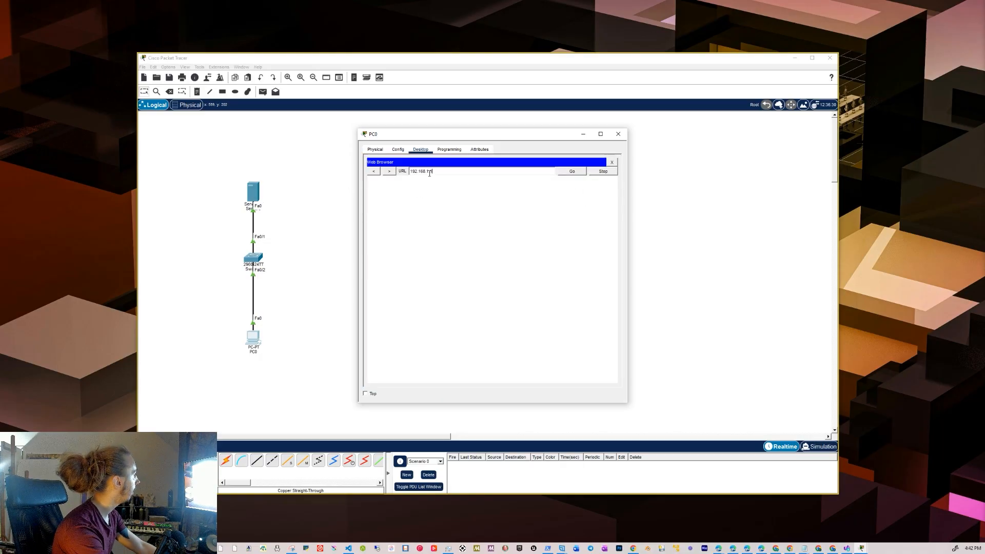
pyautogui.click(572, 172)
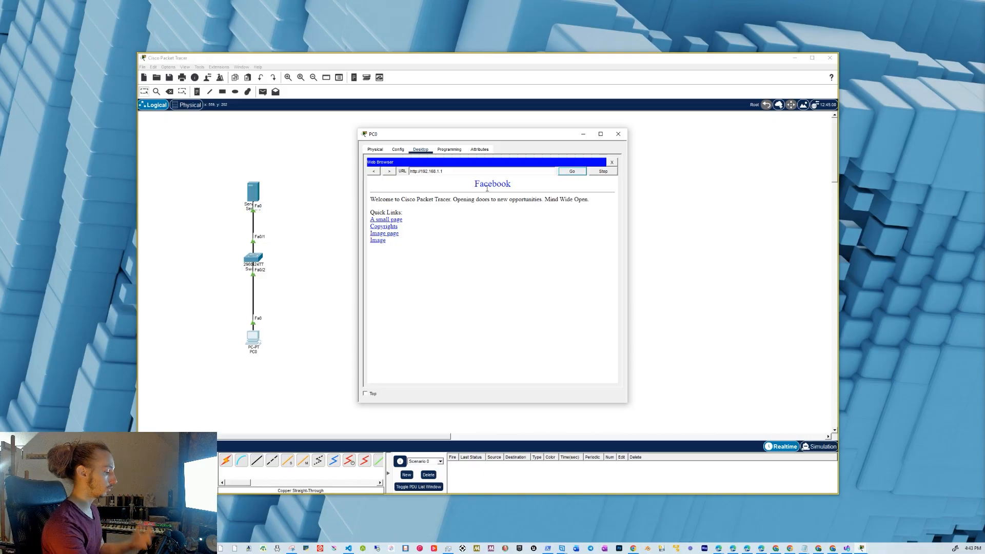
pyautogui.click(474, 186)
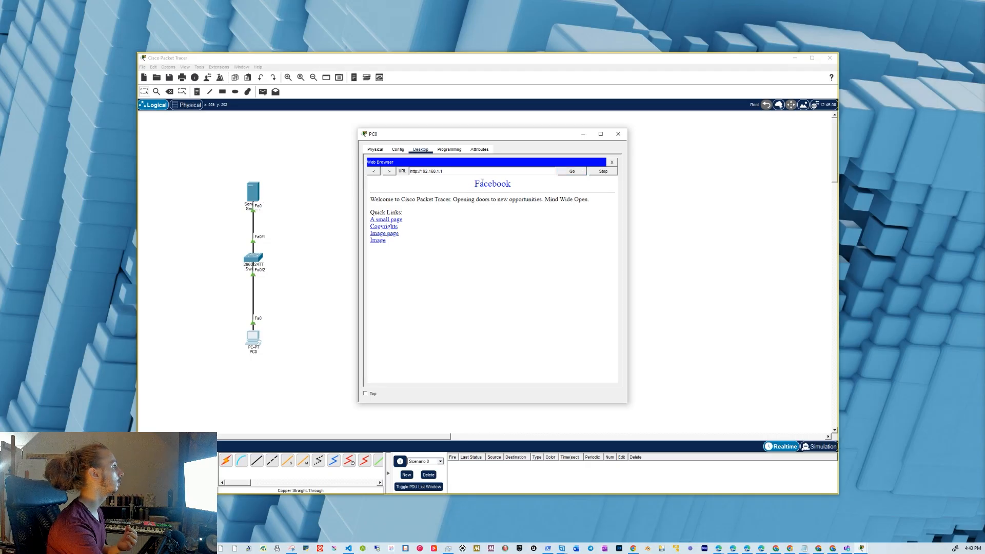
pyautogui.moveTo(475, 185); pyautogui.dragTo(520, 186)
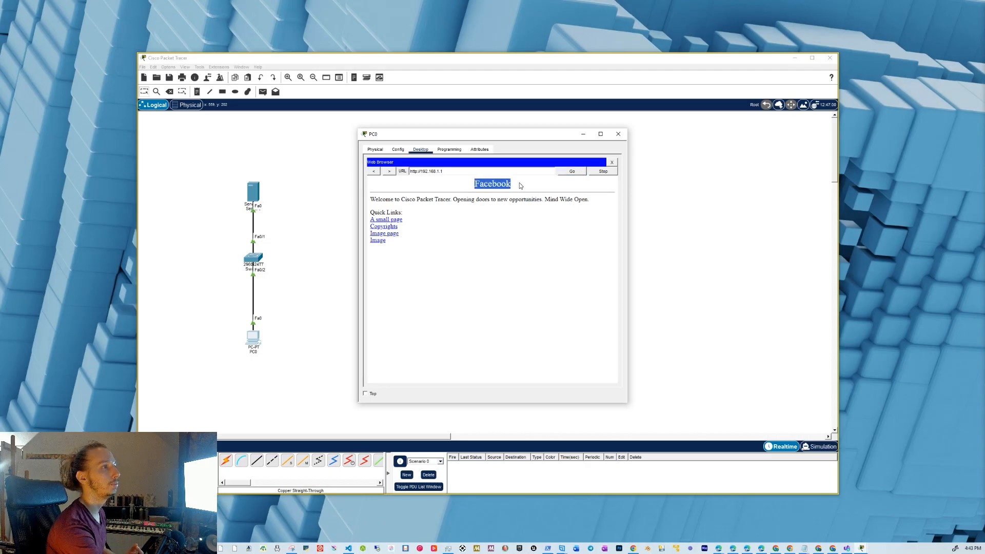
# - Try to load facebook.com in PC0's Web Browser in place of the IP address
pyautogui.moveTo(442, 172); pyautogui.dragTo(421, 172)
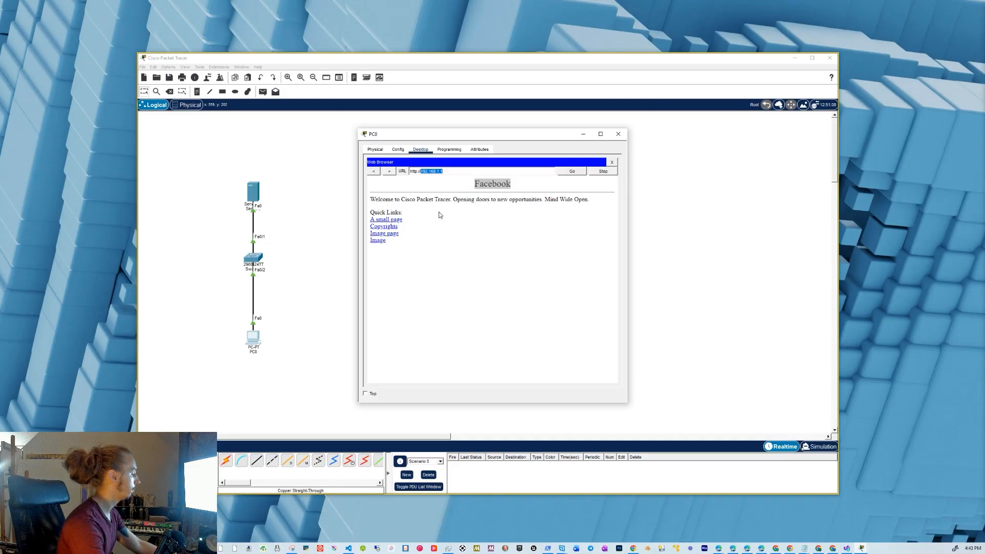
pyautogui.write('face')
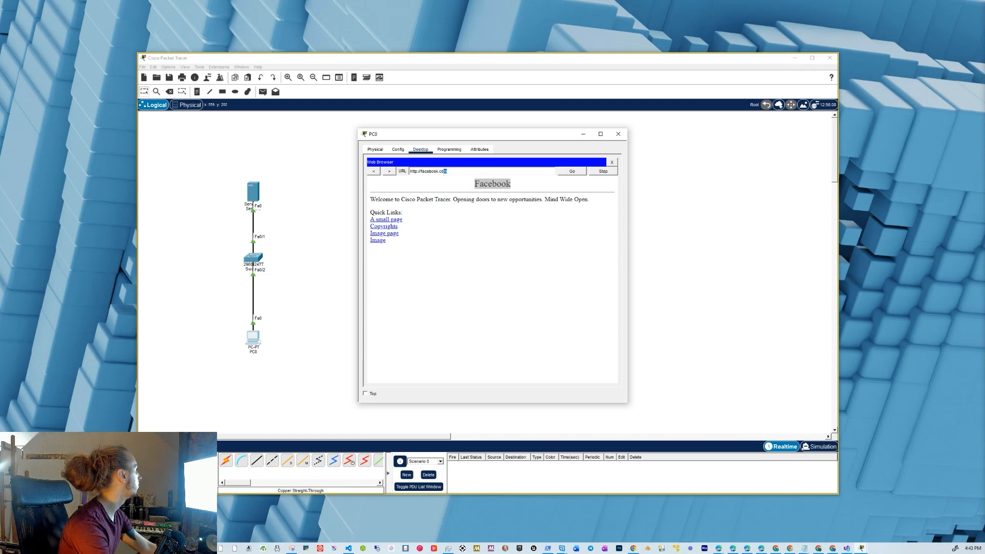
pyautogui.press('BackSpace')
pyautogui.press('BackSpace')
pyautogui.press('BackSpace')
pyautogui.press('BackSpace')
pyautogui.press('BackSpace')
pyautogui.click(572, 172)
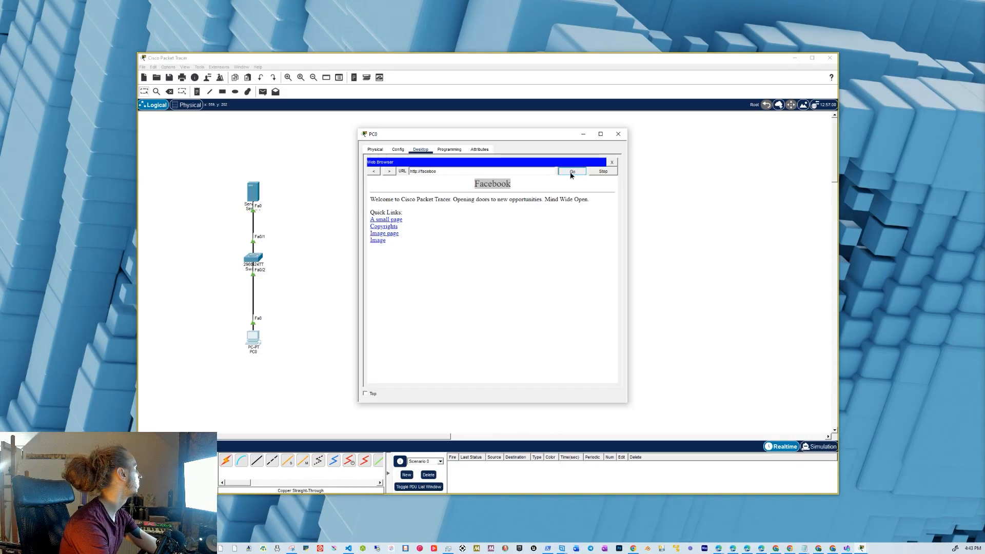
# - Try to load 192.168.1.0 in PC0's Web Browser and close the browser
pyautogui.moveTo(468, 173); pyautogui.dragTo(421, 175)
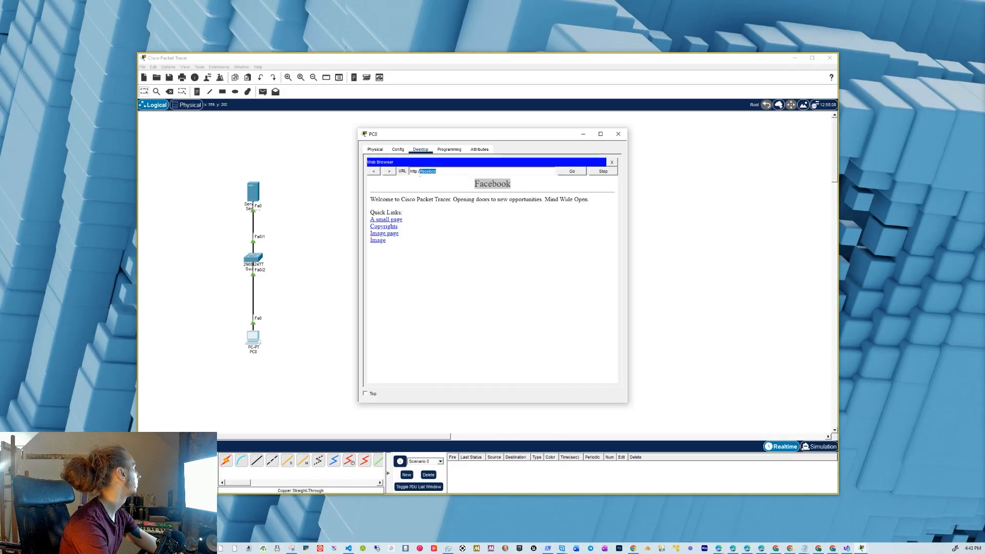
pyautogui.write('192.168.1.0')
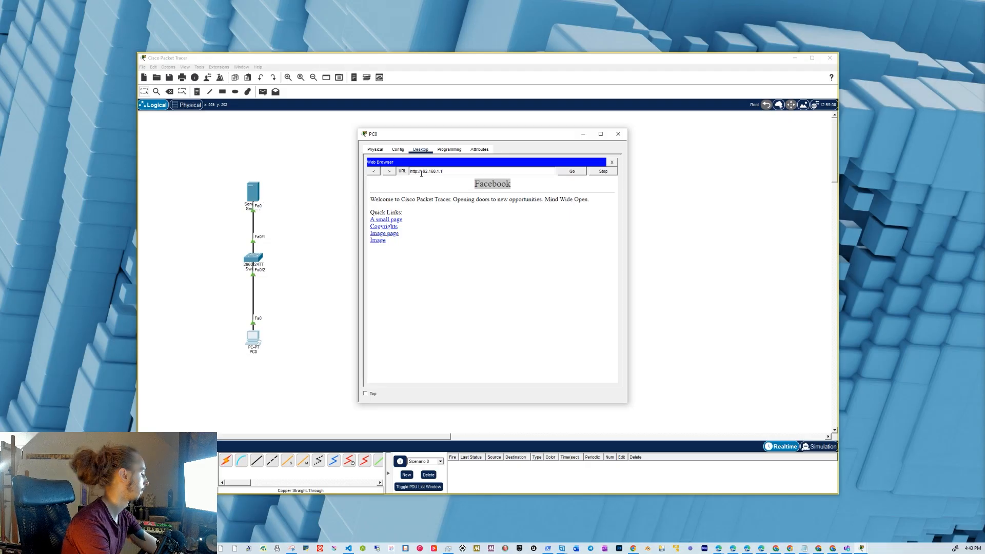
pyautogui.click(572, 173)
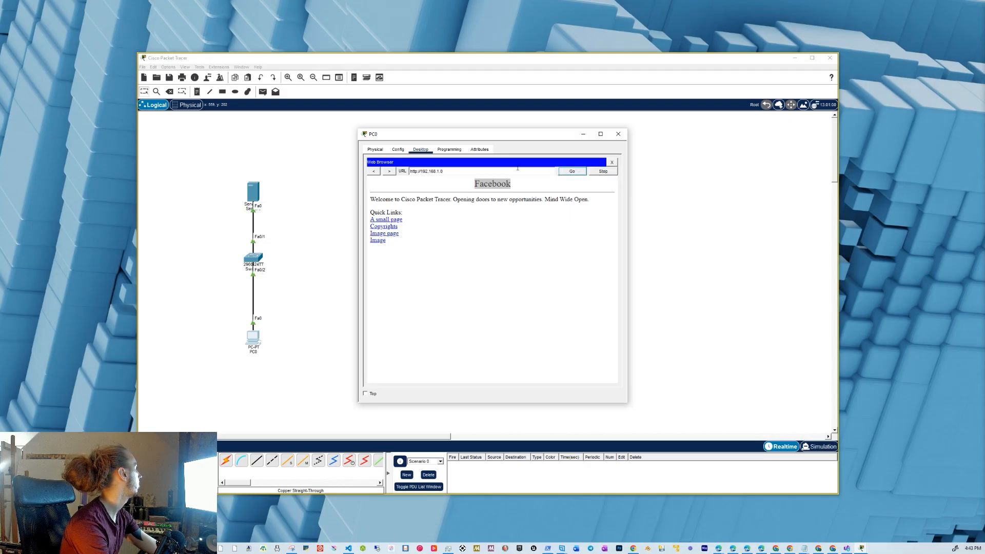
pyautogui.click(611, 163)
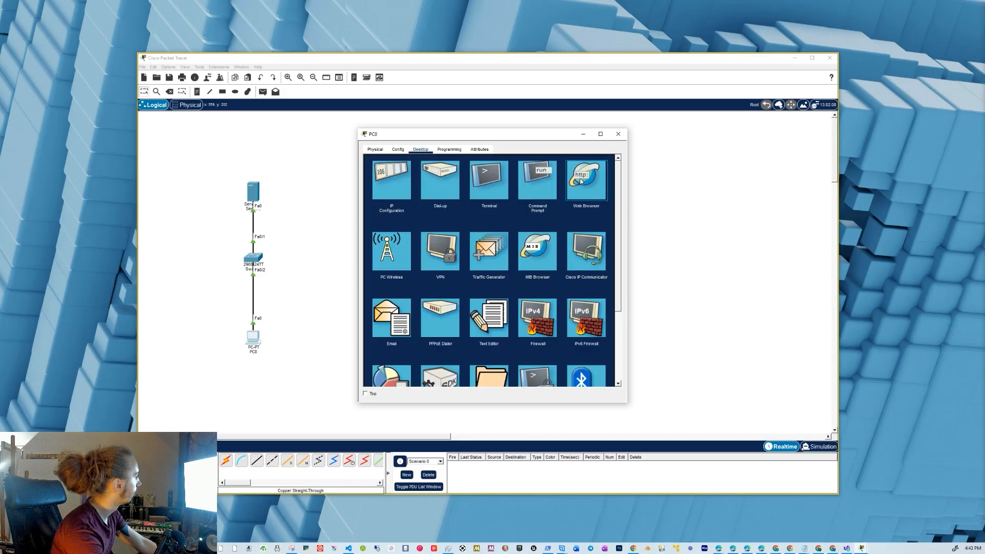
# - Reopen PC0's Web Browser and load facebook.com to test the server's DNS name resolution
pyautogui.click(579, 181)
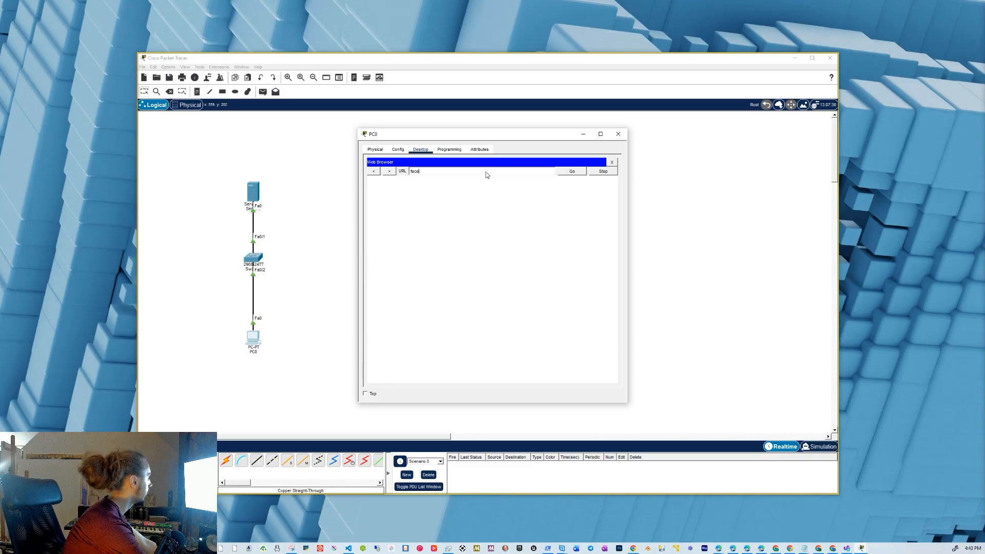
pyautogui.write('.com')
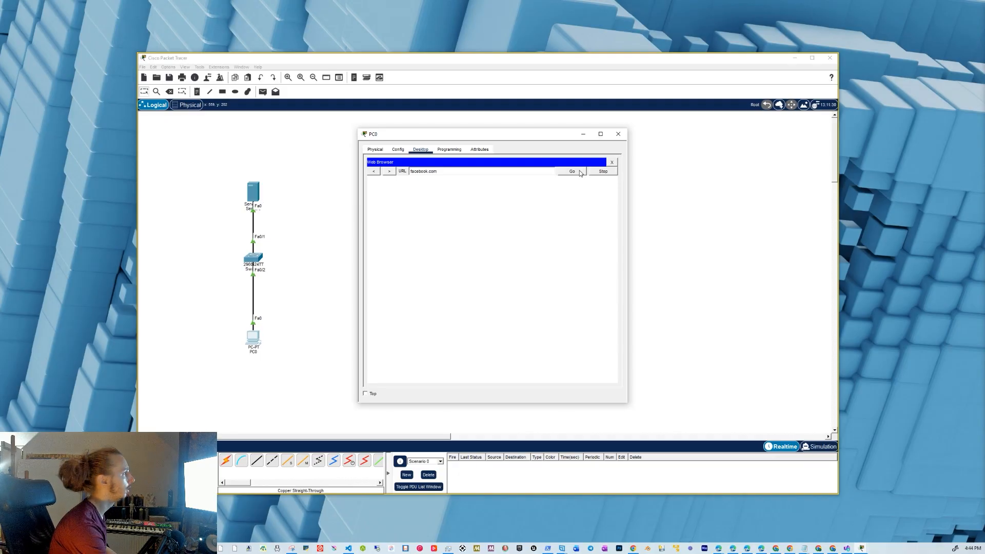
pyautogui.click(580, 173)
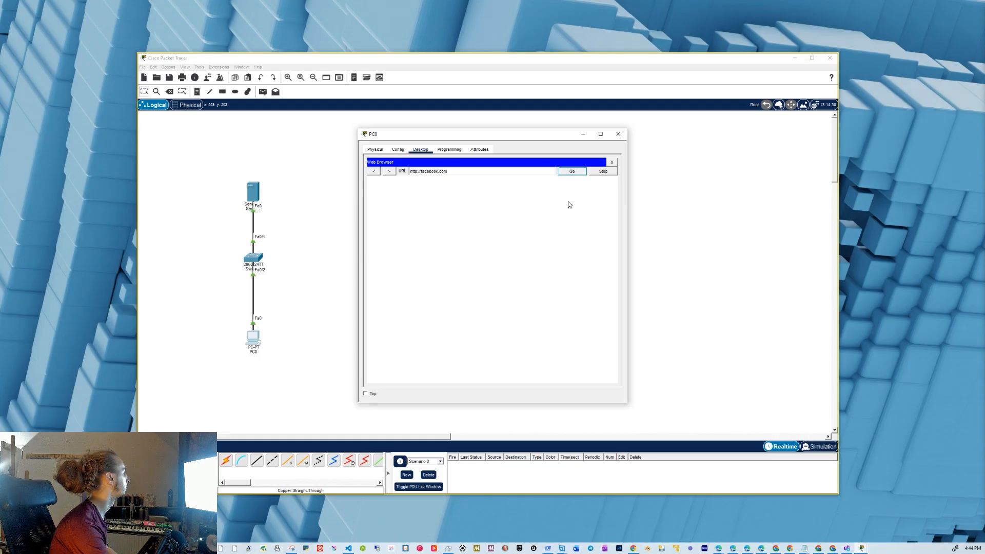
pyautogui.click(570, 173)
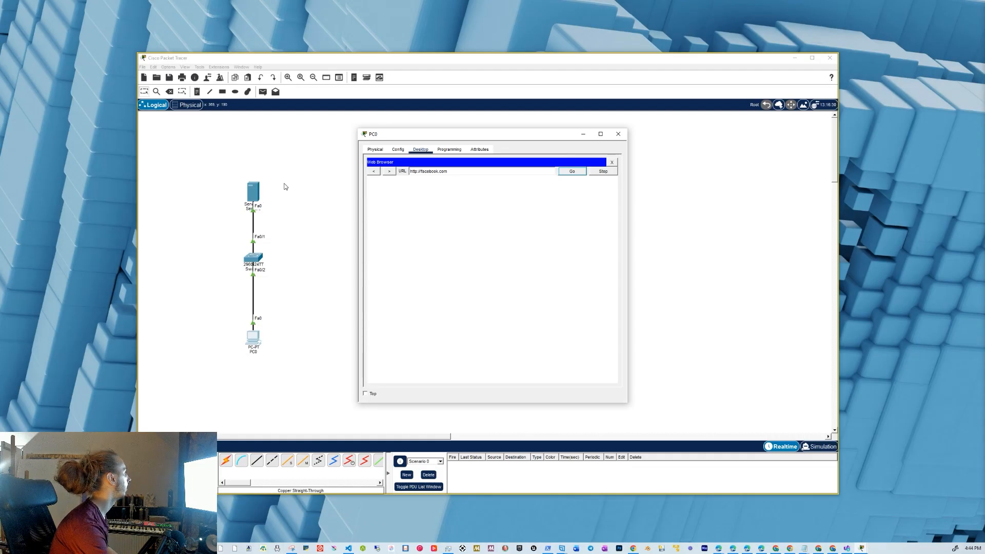
# - Check in the server's DNS service that it is on and lists the facebook.com record, and close the server's window
pyautogui.click(258, 198)
pyautogui.click(258, 198)
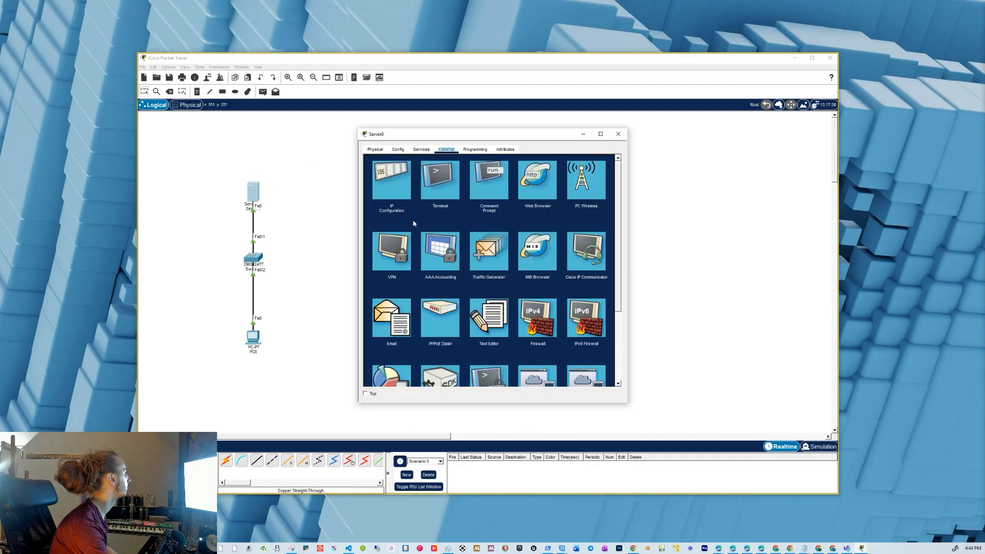
pyautogui.click(375, 149)
pyautogui.click(398, 149)
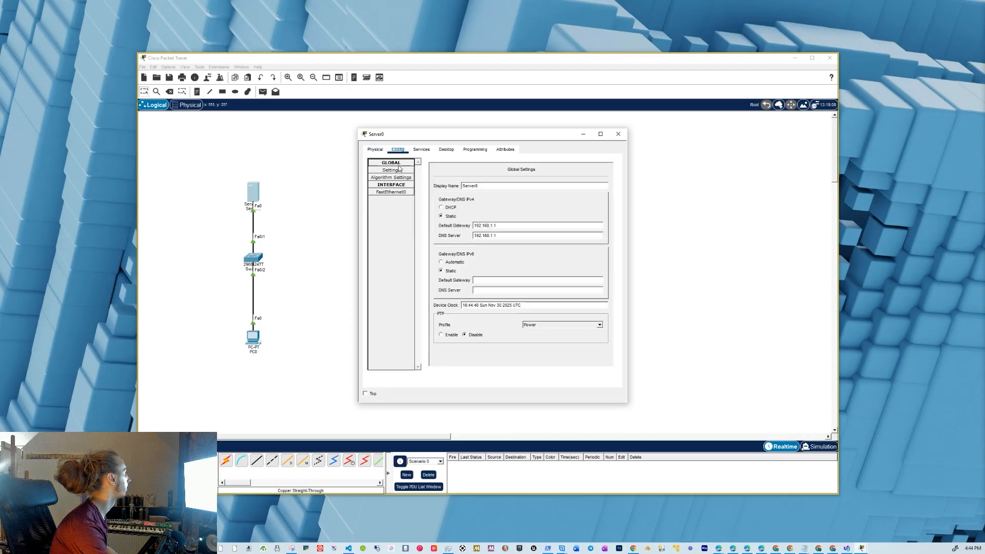
pyautogui.click(422, 150)
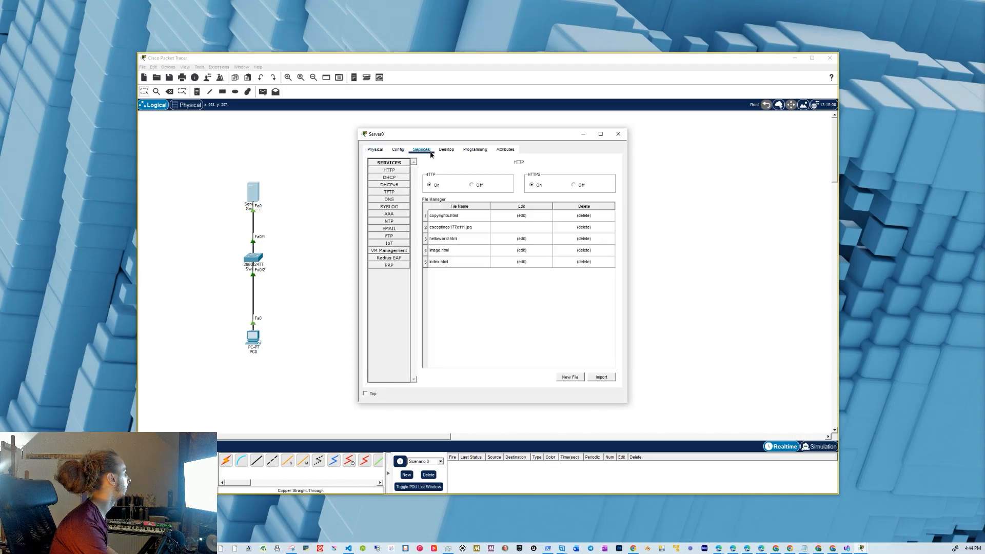
pyautogui.click(397, 200)
pyautogui.click(493, 176)
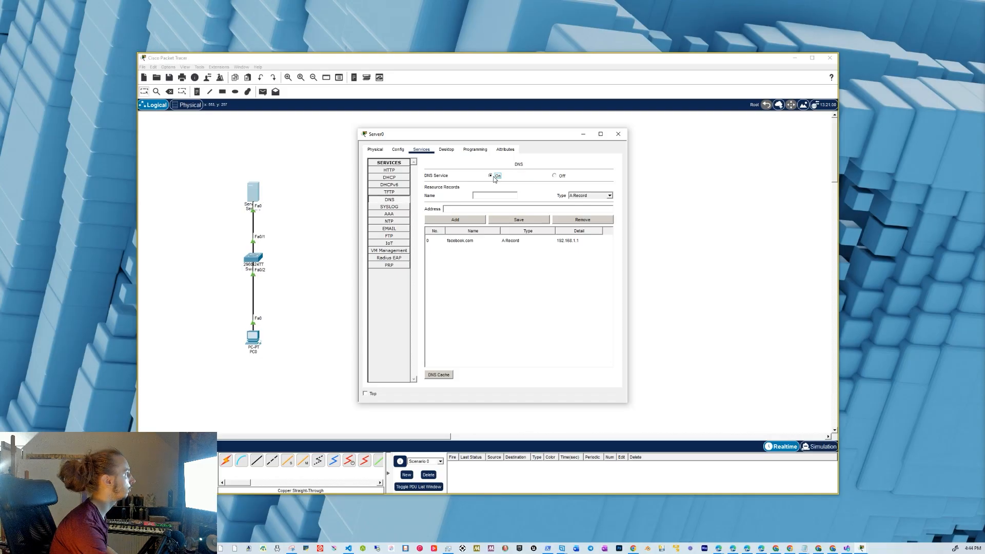
pyautogui.moveTo(522, 133); pyautogui.dragTo(692, 176)
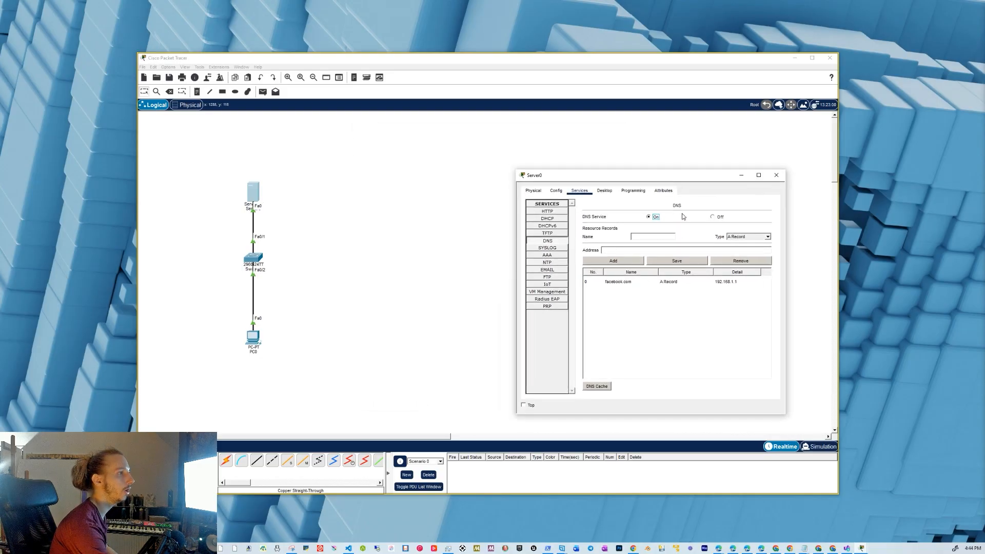
pyautogui.click(776, 175)
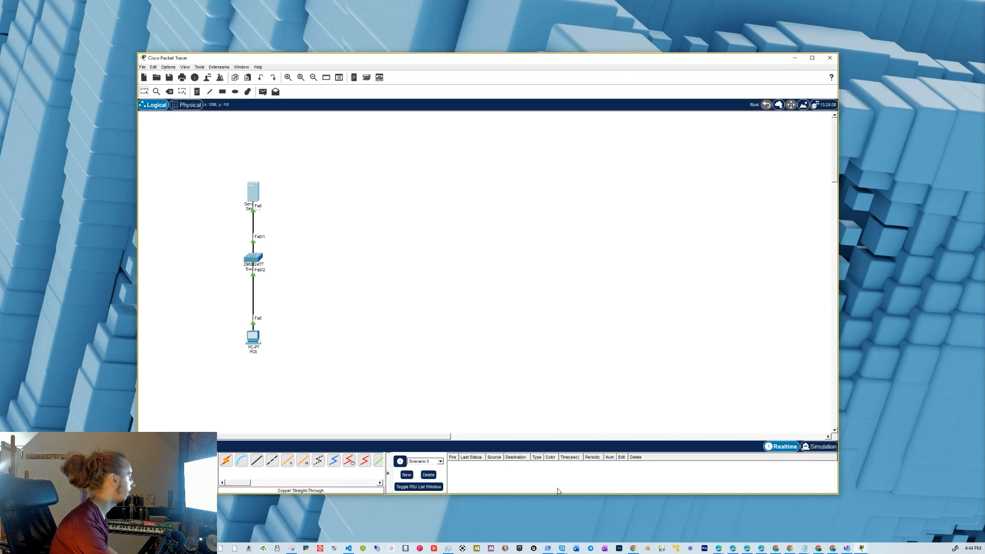
# - Return to PC0's window, view the facebook.com page in its browser, and close the window
pyautogui.moveTo(863, 549)
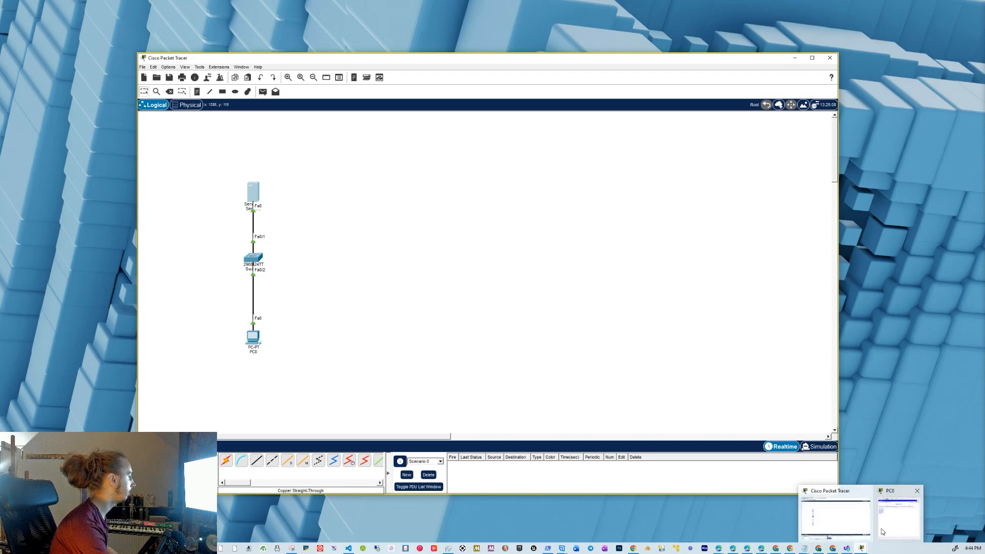
pyautogui.click(878, 534)
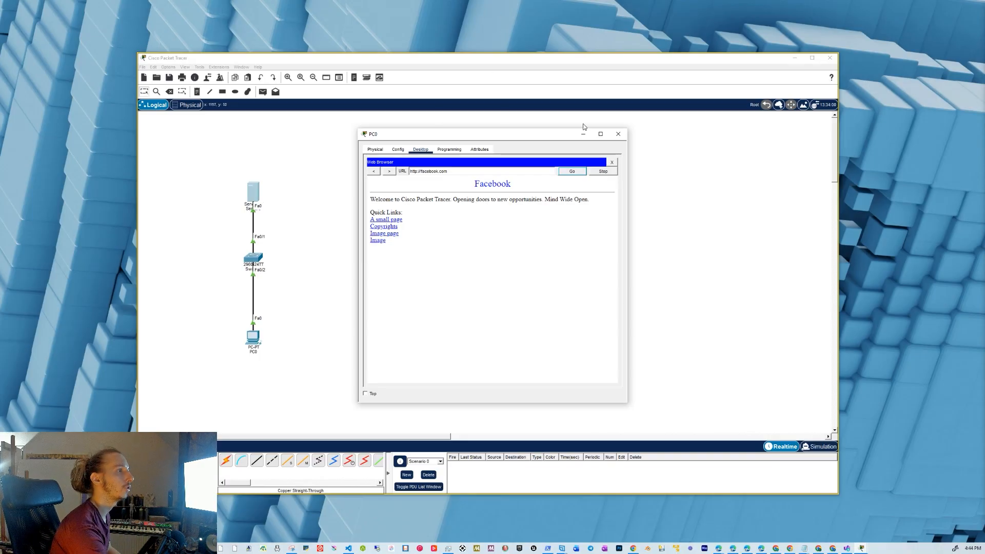
pyautogui.click(613, 137)
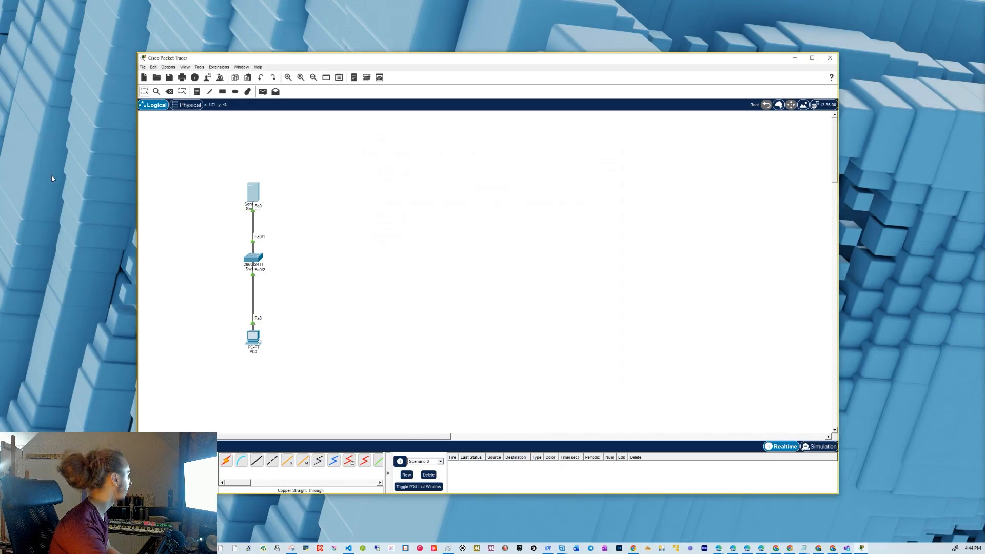
# - Move the server, switch and PC together to the right in the workspace to make room for more devices
pyautogui.moveTo(207, 171); pyautogui.dragTo(312, 372)
pyautogui.moveTo(255, 337); pyautogui.dragTo(349, 328)
pyautogui.click(433, 288)
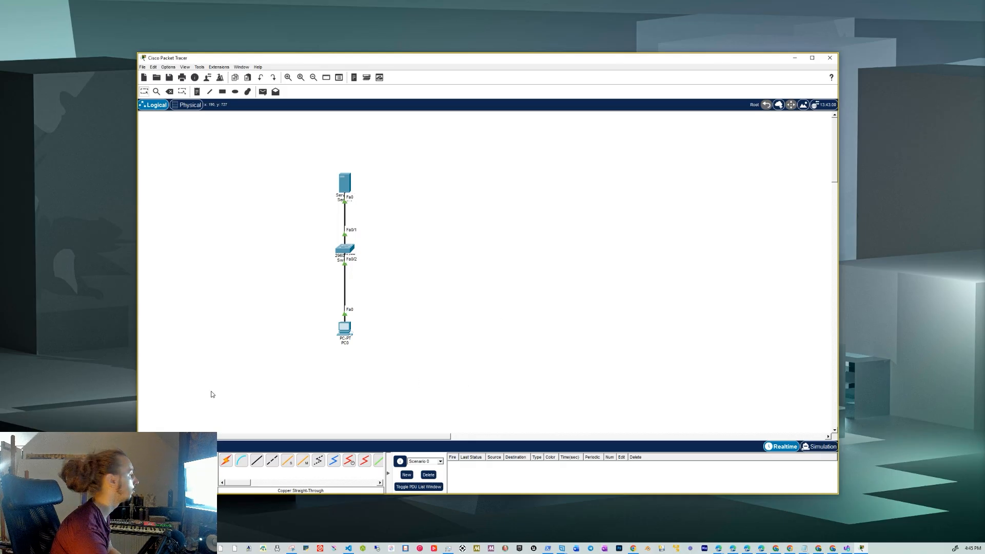
# - Add a second 2960-24TT switch to the right of the existing switch and level with it
pyautogui.click(159, 459)
pyautogui.click(147, 459)
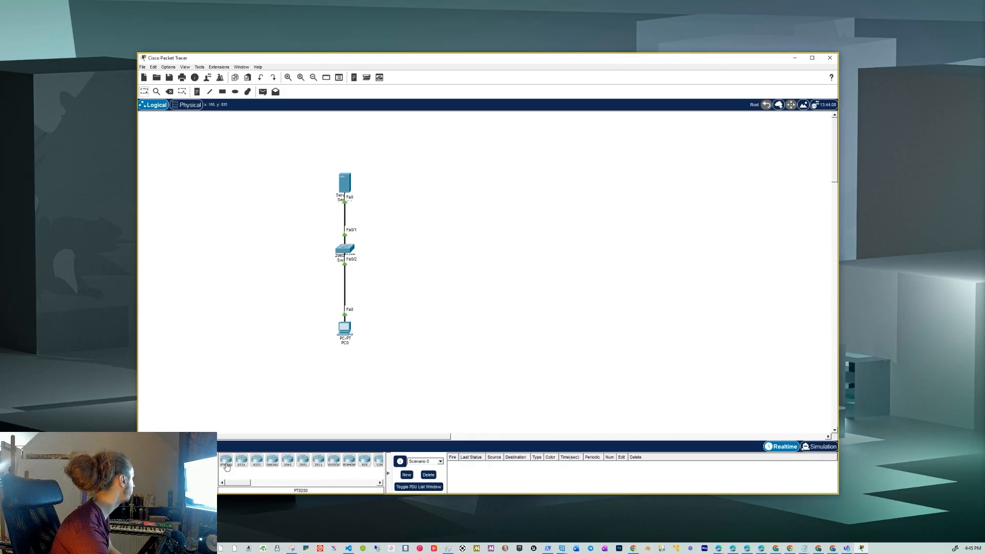
pyautogui.click(159, 459)
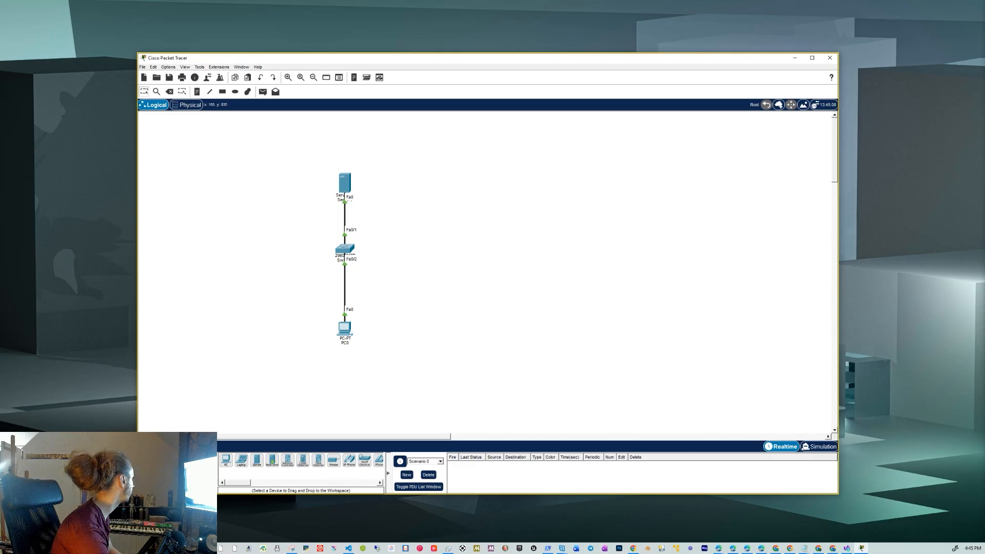
pyautogui.click(146, 460)
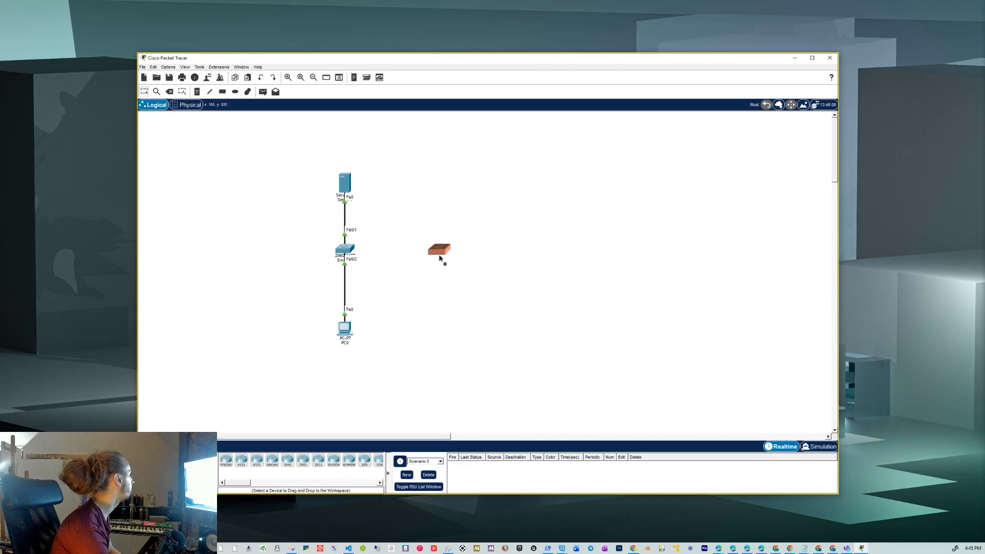
pyautogui.click(442, 255)
pyautogui.moveTo(442, 256); pyautogui.dragTo(441, 250)
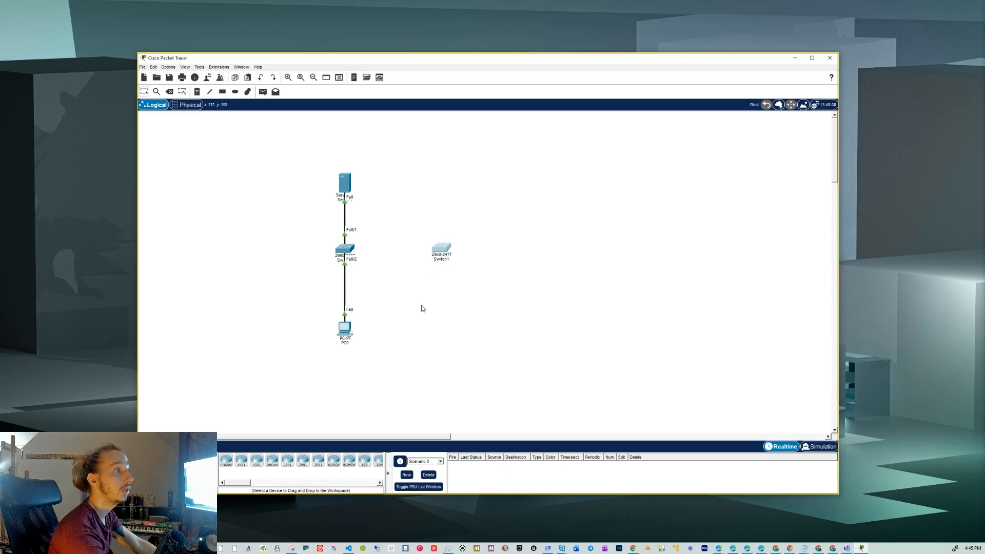
# - Copy PC0 once below the new switch, and place two more PC copies side by side to the lower left of PC0
pyautogui.moveTo(347, 329); pyautogui.dragTo(442, 333)
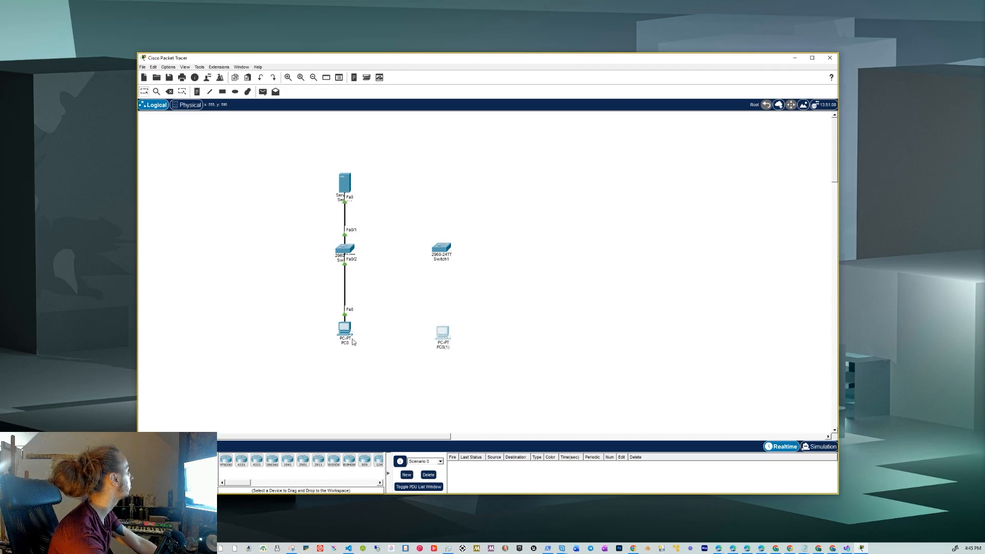
pyautogui.moveTo(346, 333); pyautogui.dragTo(247, 370)
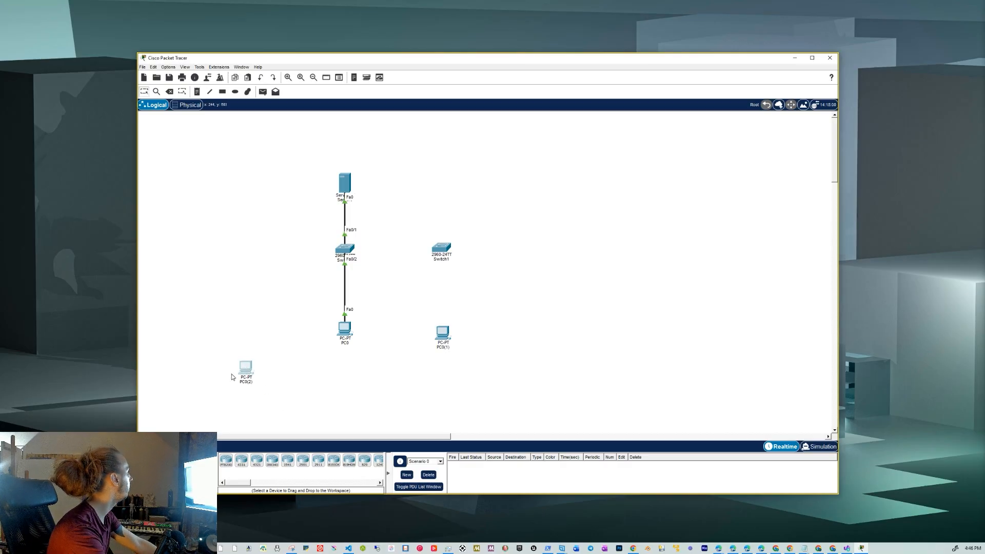
pyautogui.moveTo(244, 370); pyautogui.dragTo(204, 370)
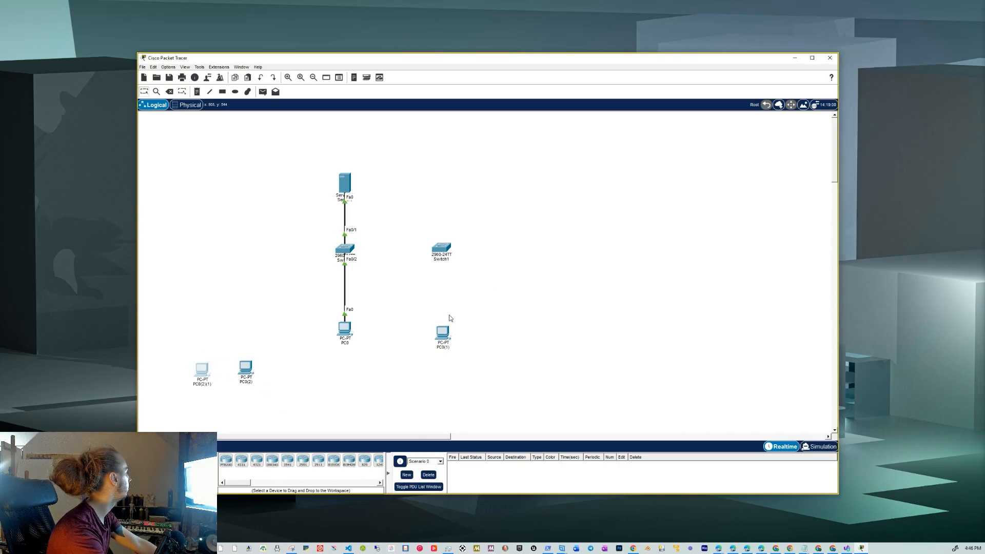
# - Align the PC below the second switch with PC0, and place two PC copies side by side to its lower right
pyautogui.moveTo(442, 338); pyautogui.dragTo(442, 332)
pyautogui.moveTo(347, 330); pyautogui.dragTo(504, 368)
pyautogui.moveTo(246, 370); pyautogui.dragTo(555, 368)
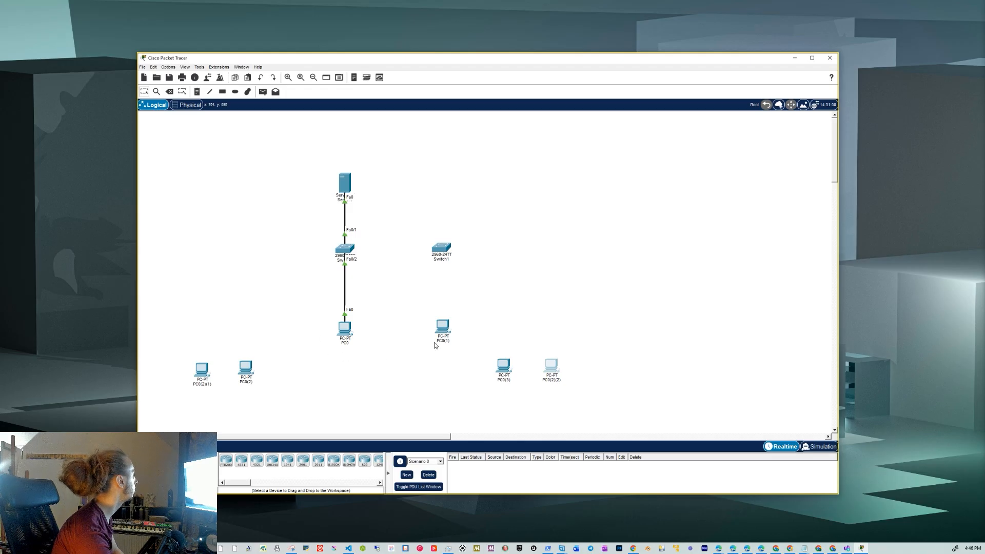
# - Connect PC0(2)'s FastEthernet0 port to Switch0's FastEthernet0/3 port with a copper straight-through cable
pyautogui.click(184, 460)
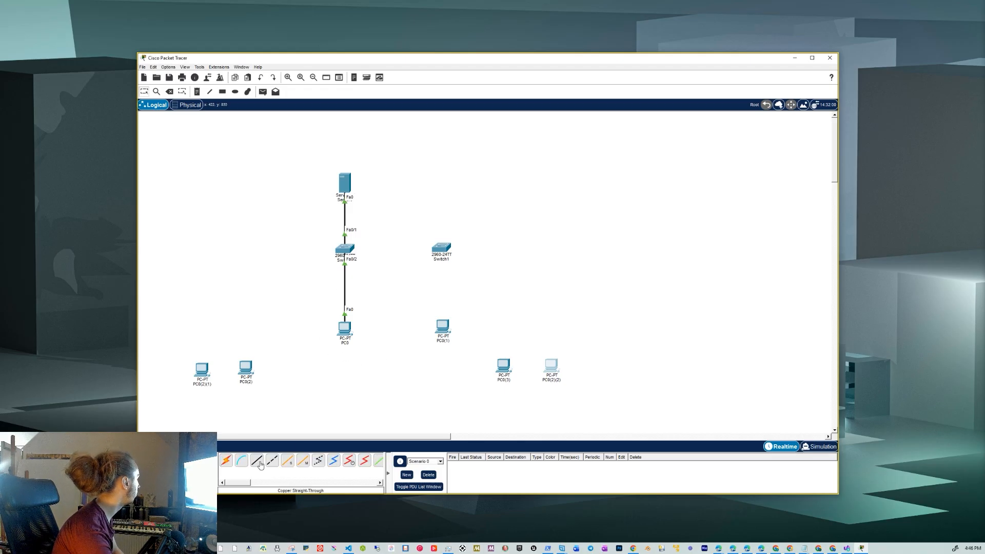
pyautogui.click(258, 462)
pyautogui.click(246, 370)
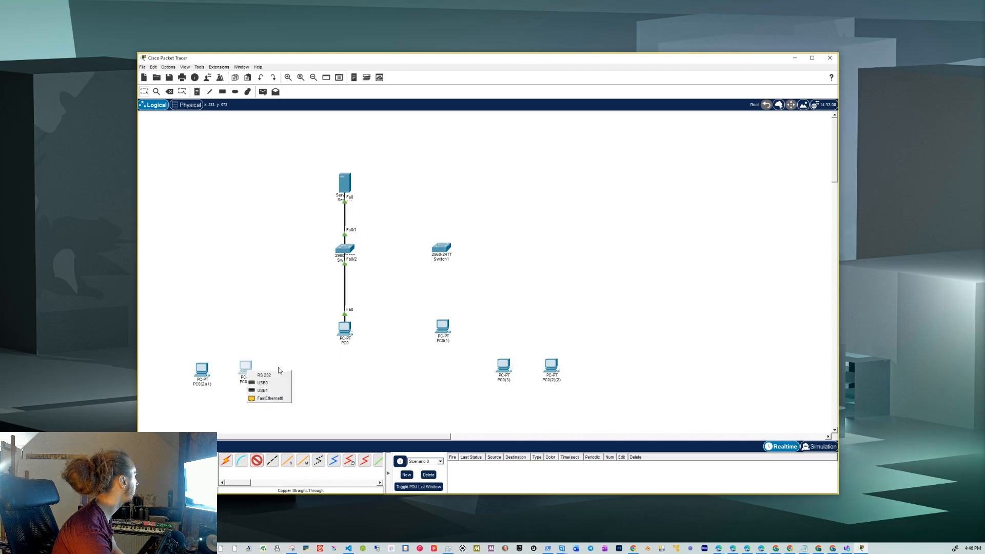
pyautogui.click(265, 398)
pyautogui.click(344, 250)
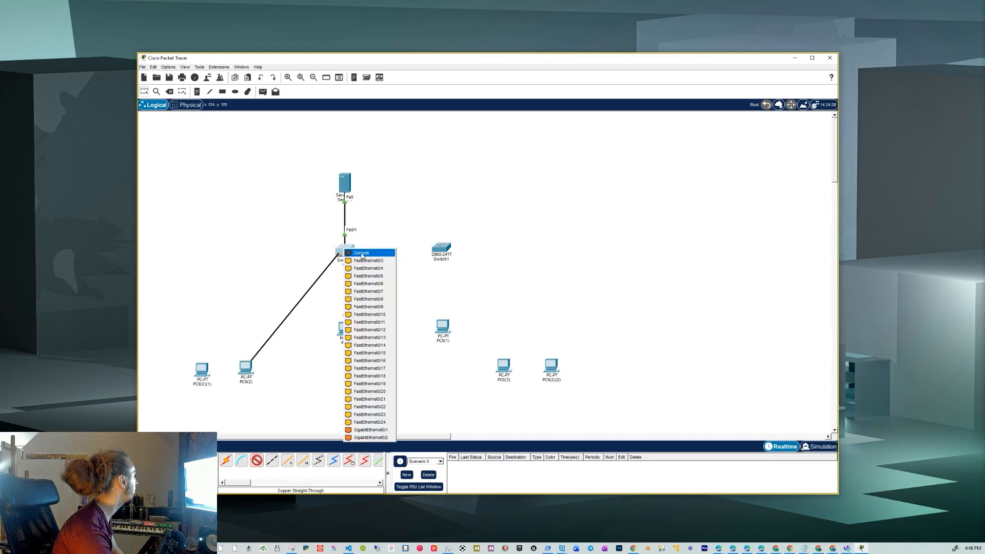
pyautogui.click(347, 282)
# - Connect PC0(2)(1)'s FastEthernet0 port to Switch0's FastEthernet0/4 port with a copper straight-through cable
pyautogui.click(257, 461)
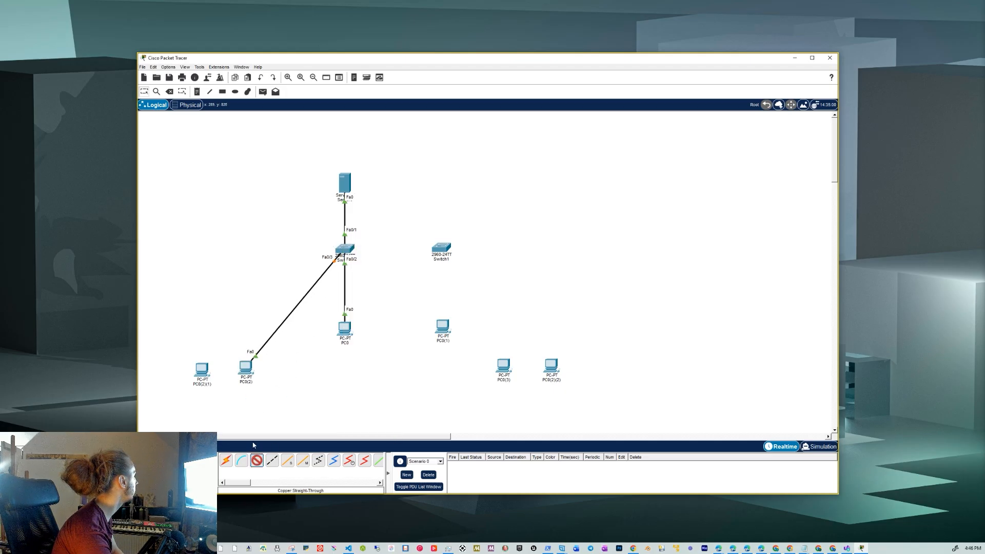
pyautogui.click(203, 372)
pyautogui.click(225, 400)
pyautogui.click(345, 252)
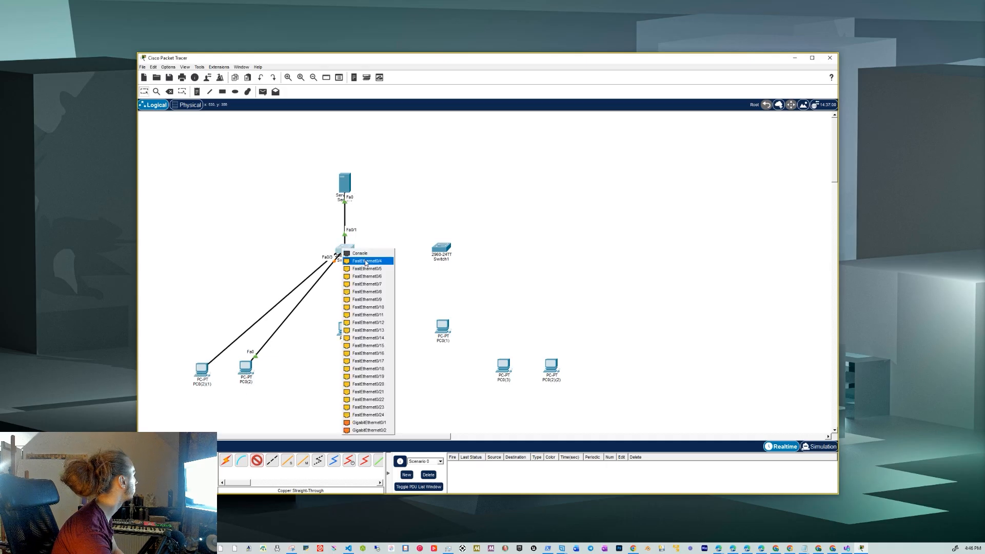
pyautogui.click(365, 261)
# - Link Switch0's FastEthernet0/5 port to Switch1's FastEthernet0/1 port with a copper straight-through cable
pyautogui.click(258, 461)
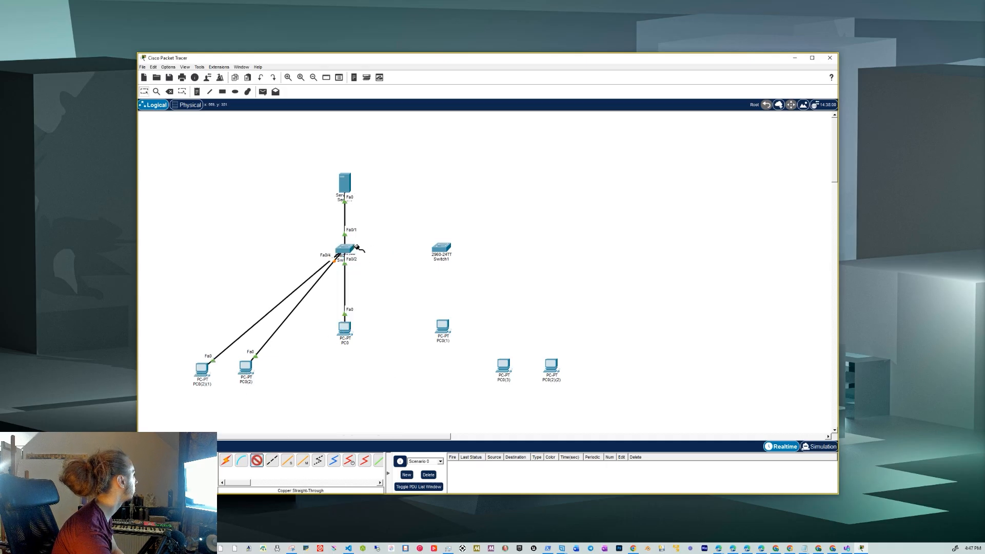
pyautogui.click(351, 249)
pyautogui.click(385, 258)
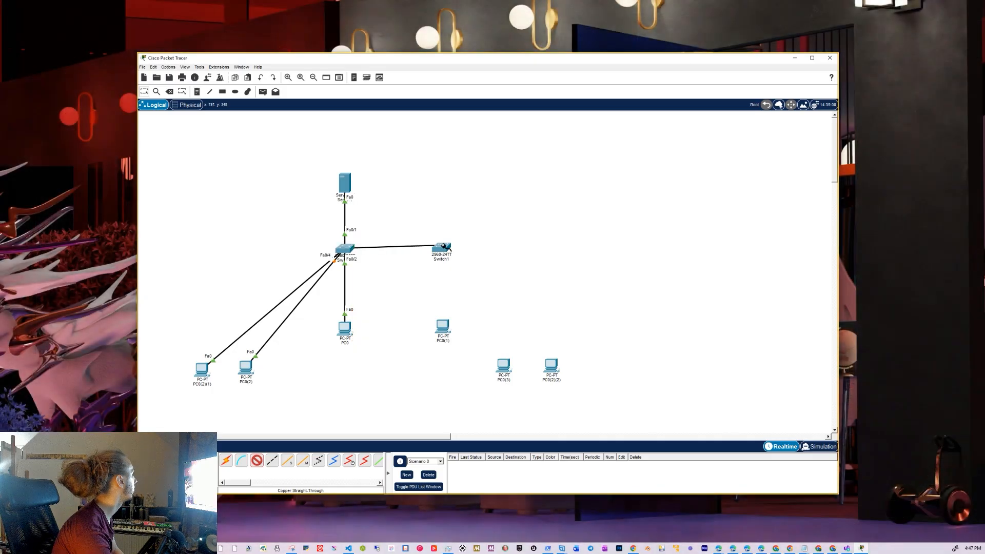
pyautogui.click(445, 248)
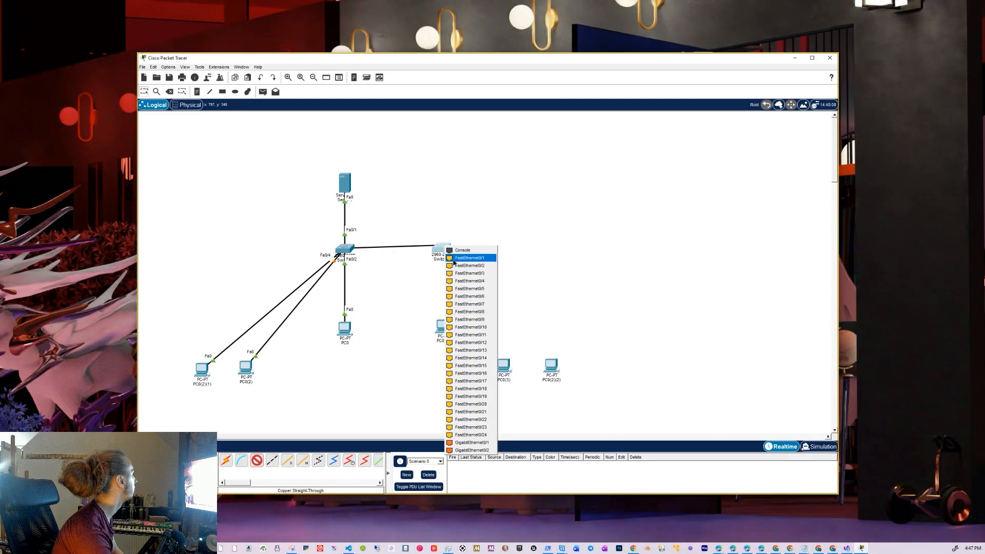
pyautogui.click(454, 258)
# - Connect Switch1's FastEthernet0/2 port to PC0(1)'s FastEthernet0 port with a copper straight-through cable
pyautogui.click(257, 462)
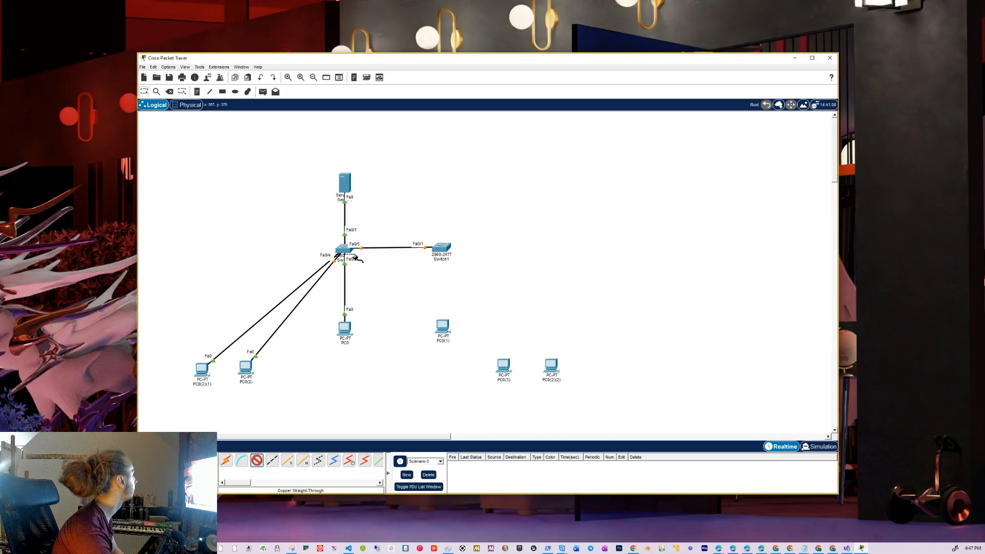
pyautogui.click(343, 250)
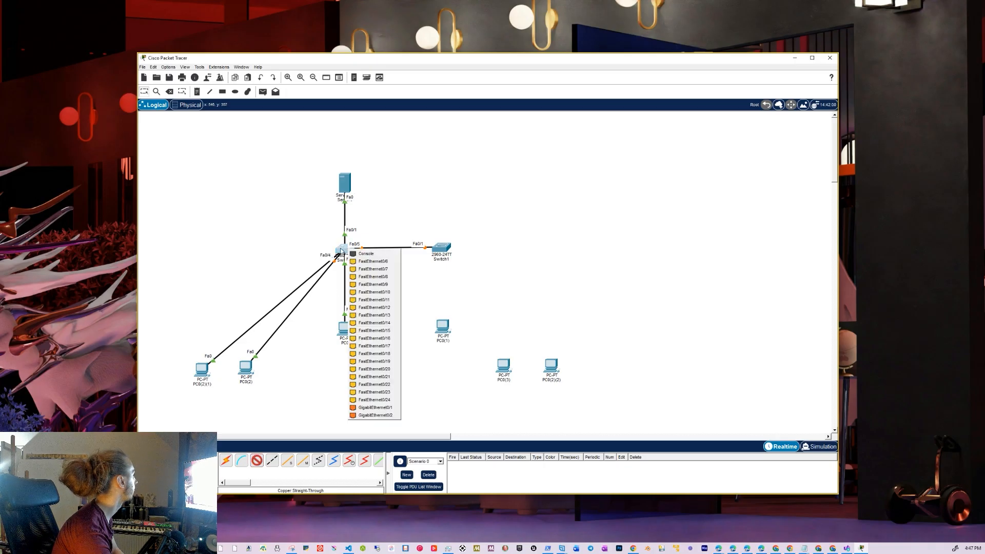
pyautogui.click(342, 250)
pyautogui.click(340, 249)
pyautogui.click(418, 258)
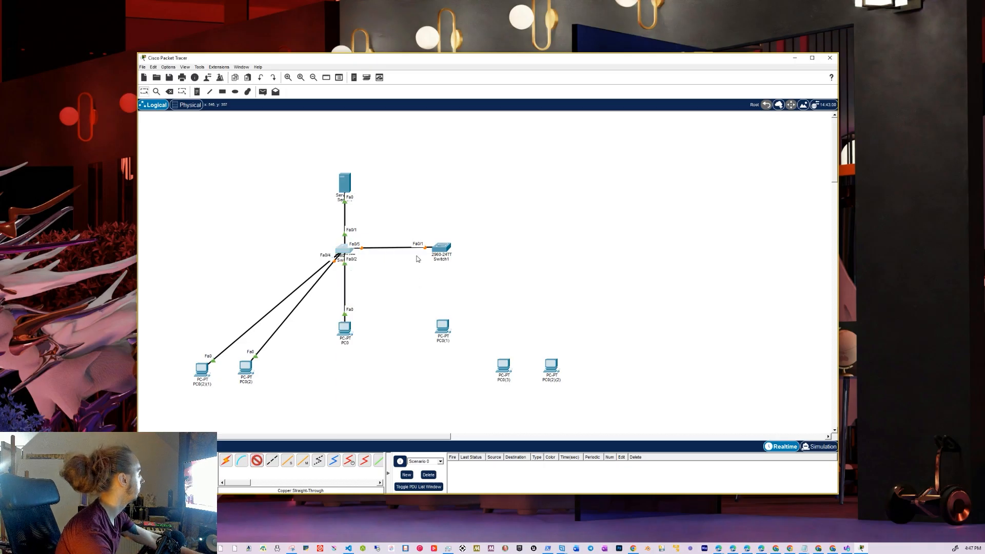
pyautogui.click(440, 249)
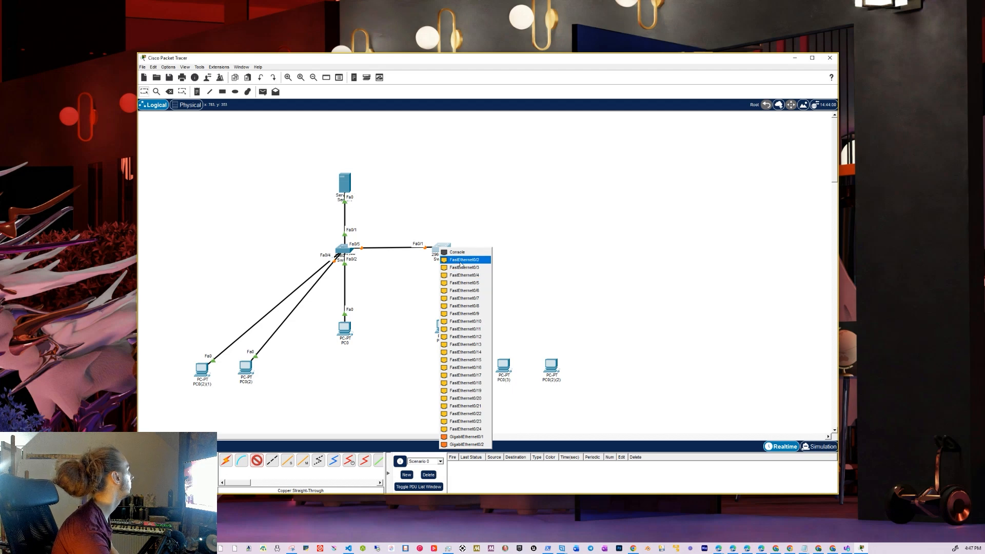
pyautogui.click(461, 260)
pyautogui.click(443, 327)
pyautogui.click(462, 356)
# - Connect Switch1's FastEthernet0/3 port to PC0(3)'s FastEthernet0 port with a copper straight-through cable
pyautogui.click(257, 460)
pyautogui.click(446, 247)
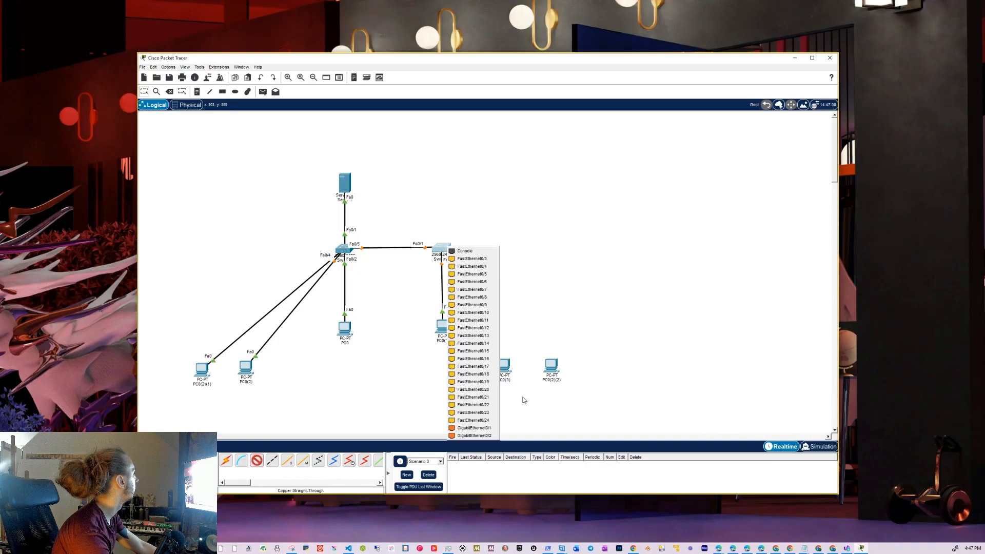
pyautogui.click(487, 260)
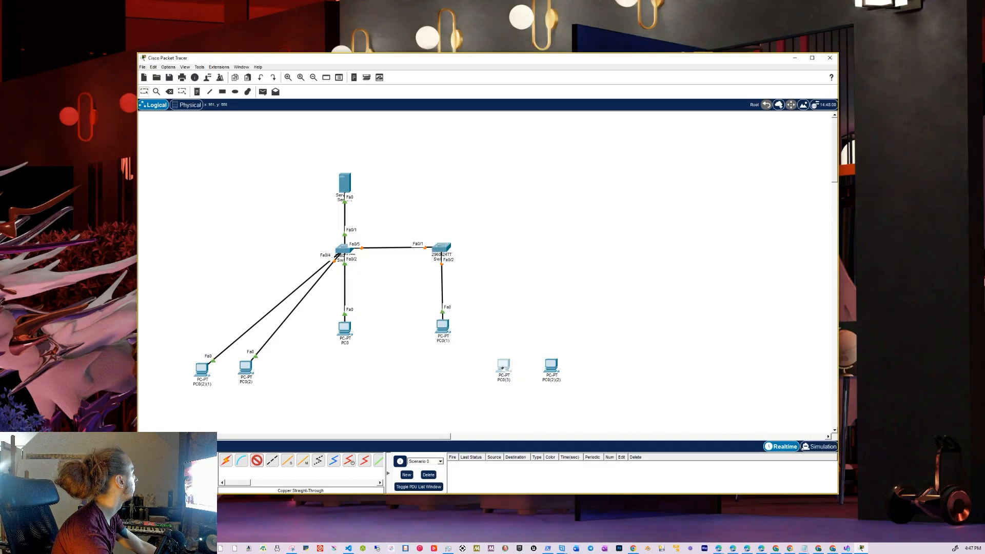
pyautogui.click(505, 369)
pyautogui.click(524, 397)
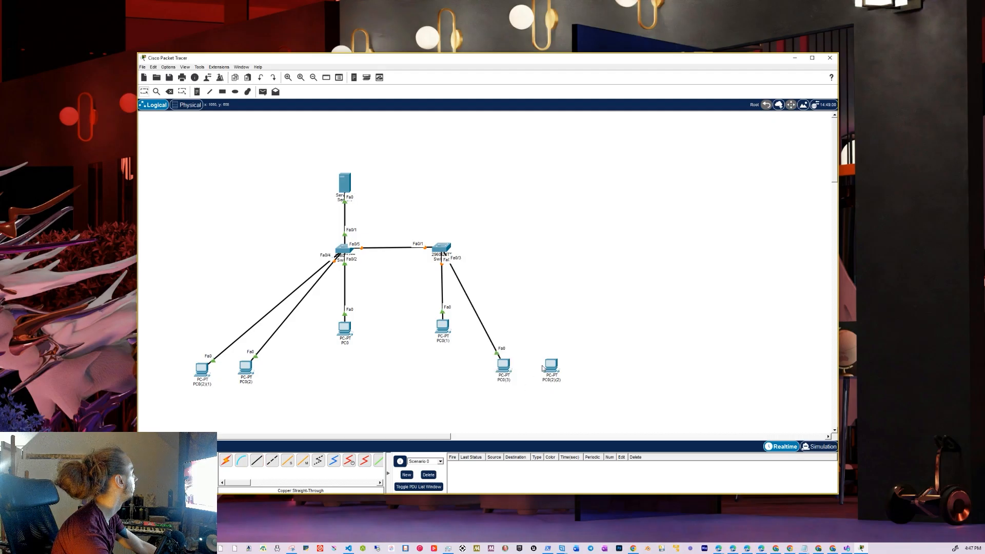
# - Connect Switch1's FastEthernet0/4 port to PC0(2)(2)'s FastEthernet0 port with a copper straight-through cable
pyautogui.click(257, 461)
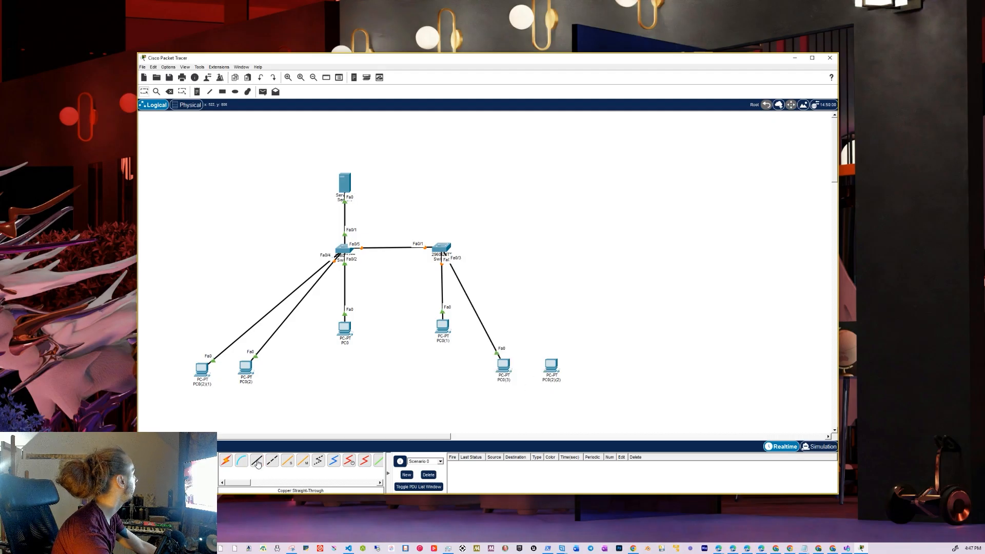
pyautogui.click(443, 248)
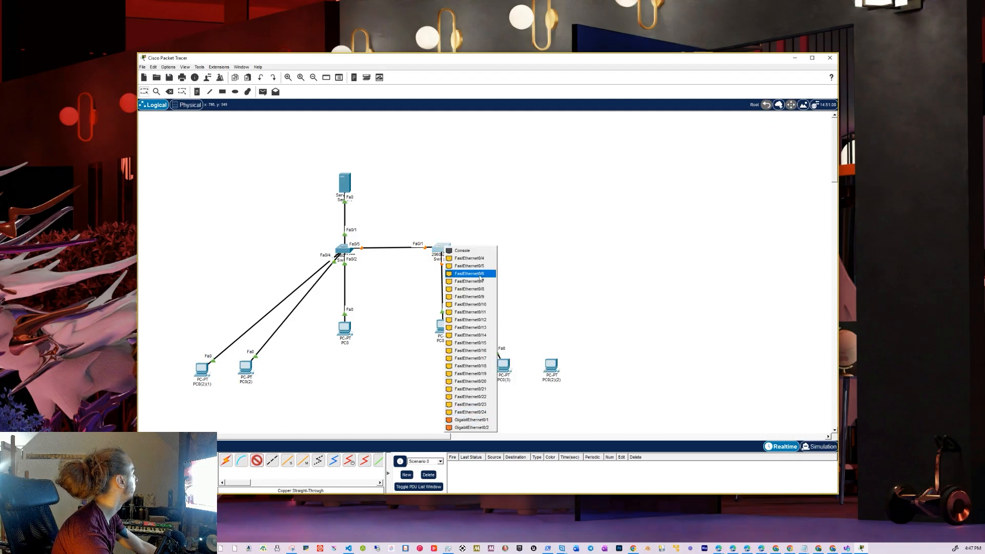
pyautogui.click(469, 258)
pyautogui.click(552, 365)
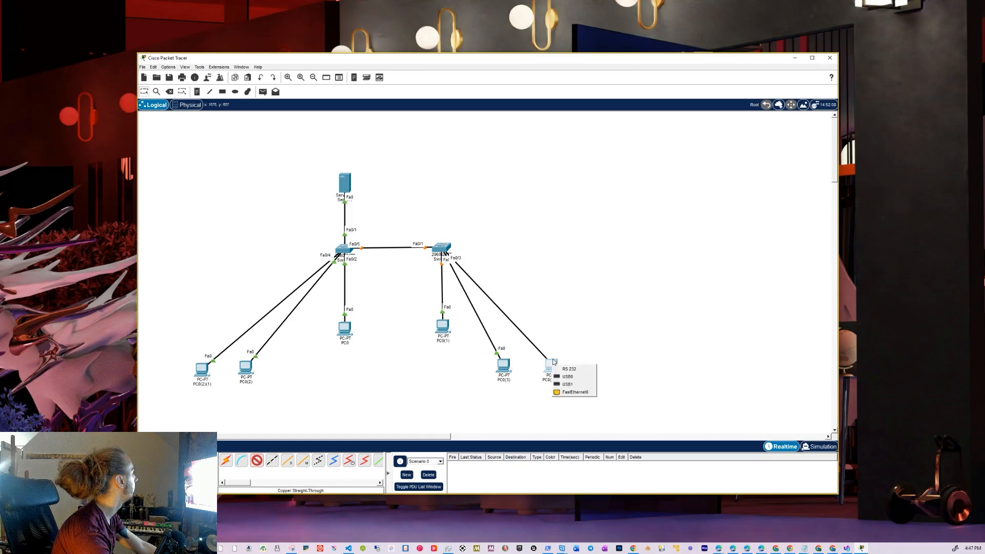
pyautogui.click(573, 397)
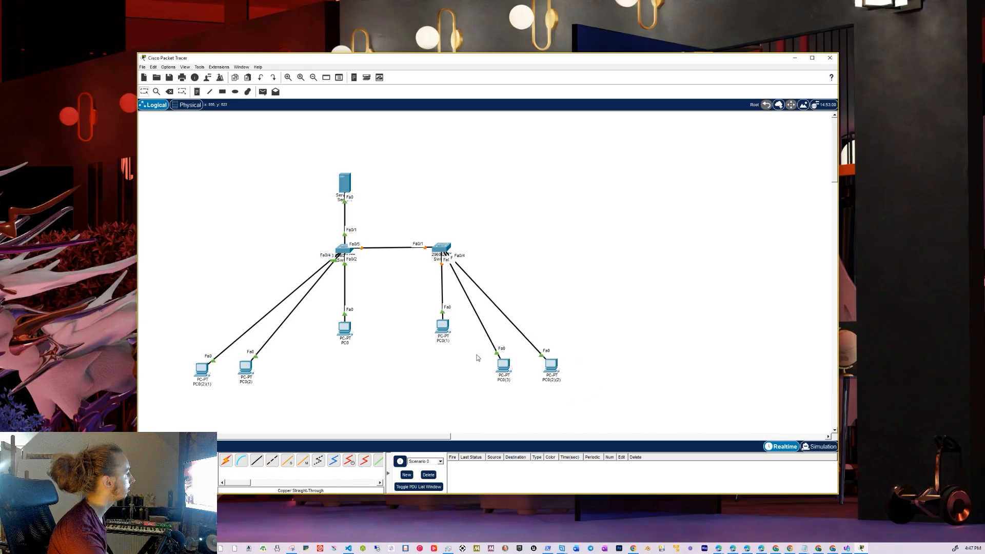
# - Toggle the preference "Always Show Port Labels in Logical Workspace" off and back on, and close the preferences
pyautogui.moveTo(439, 330)
pyautogui.mouseDown()
pyautogui.moveTo(414, 335)
pyautogui.moveTo(434, 332)
pyautogui.mouseUp()
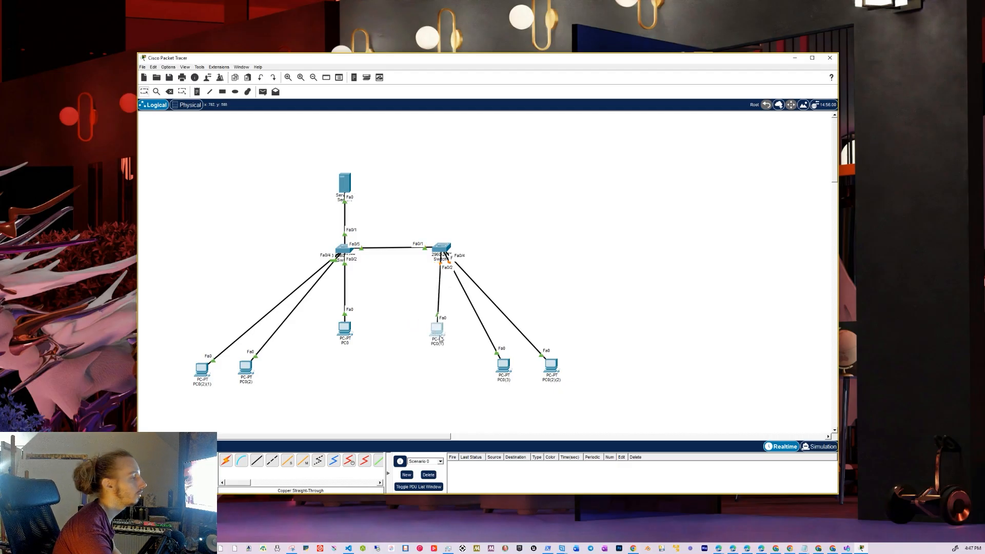
pyautogui.click(168, 67)
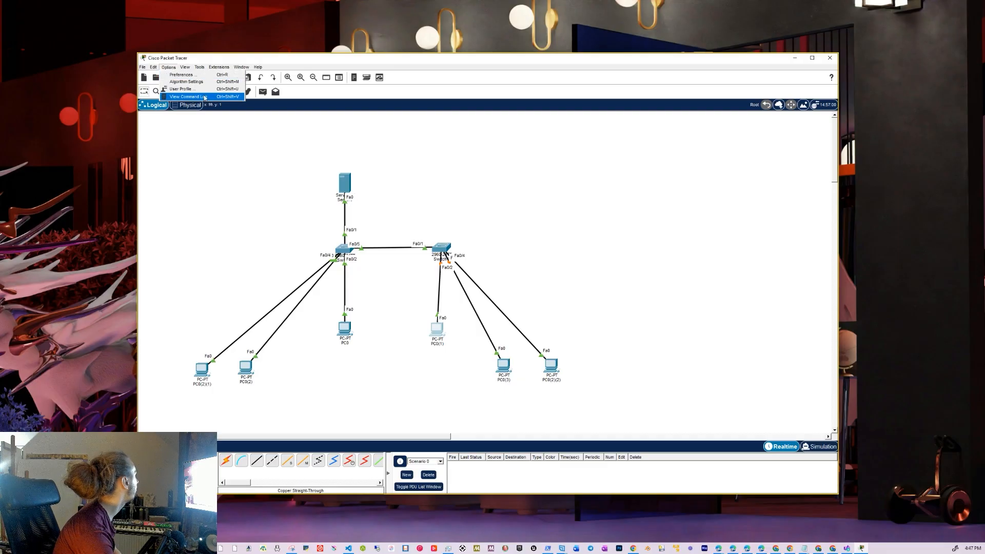
pyautogui.click(205, 77)
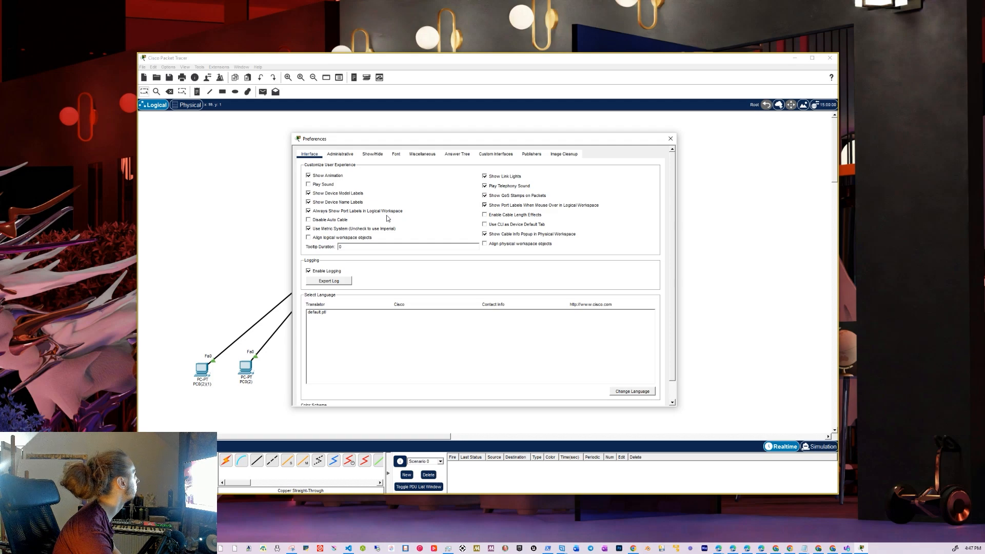
pyautogui.moveTo(426, 145); pyautogui.dragTo(715, 149)
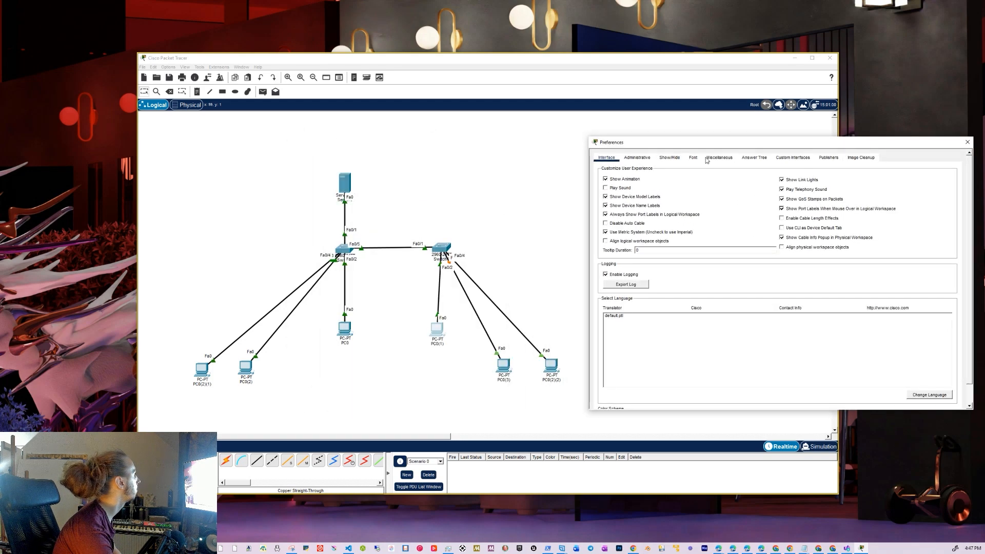
pyautogui.click(606, 215)
pyautogui.click(606, 215)
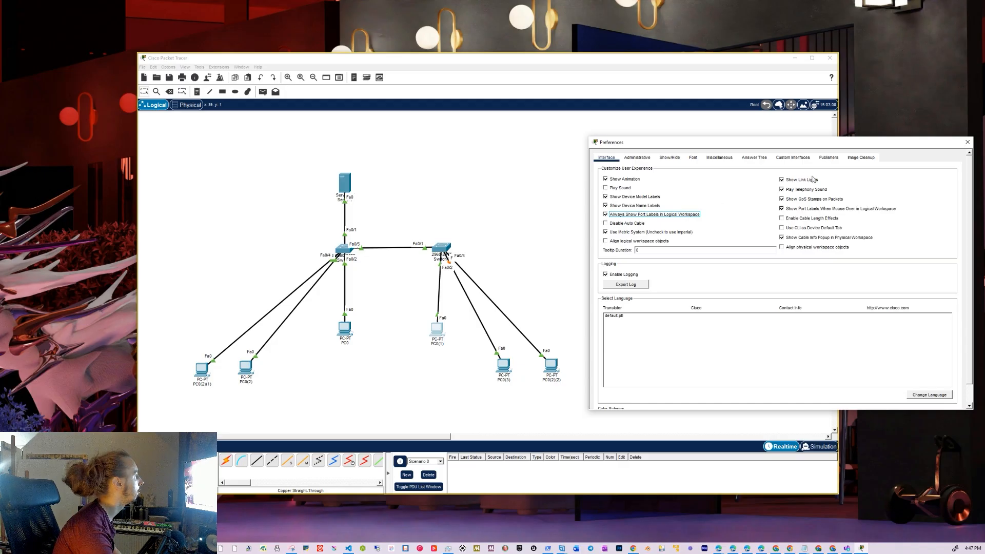
pyautogui.click(968, 142)
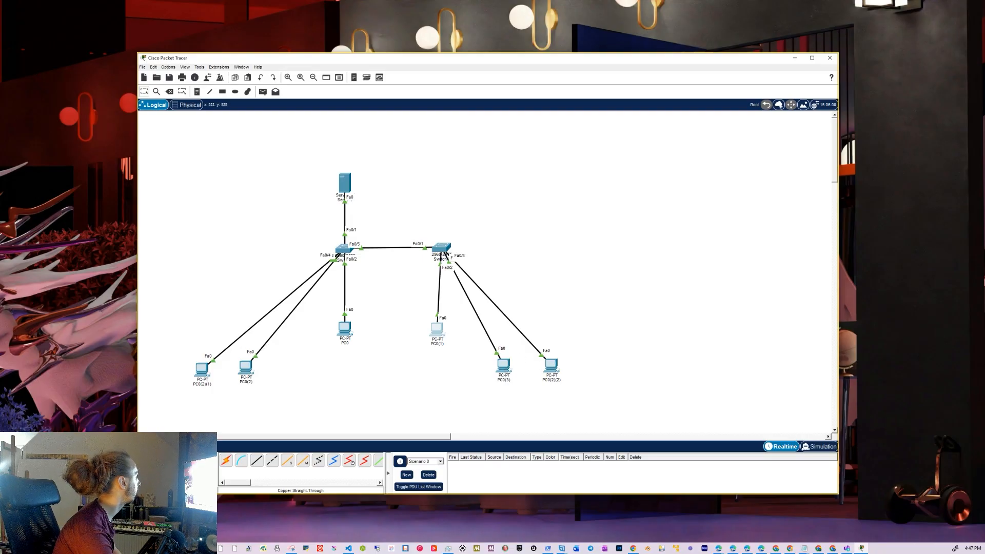
# - Realign PC0(1) directly below Switch1 and level with PC0
pyautogui.moveTo(442, 331); pyautogui.dragTo(446, 332)
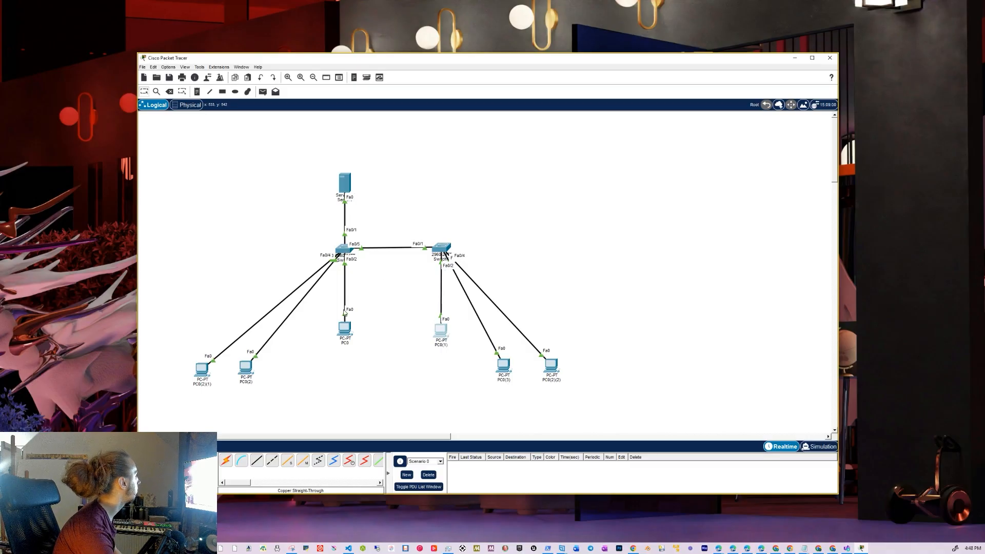
pyautogui.moveTo(449, 333); pyautogui.dragTo(448, 329)
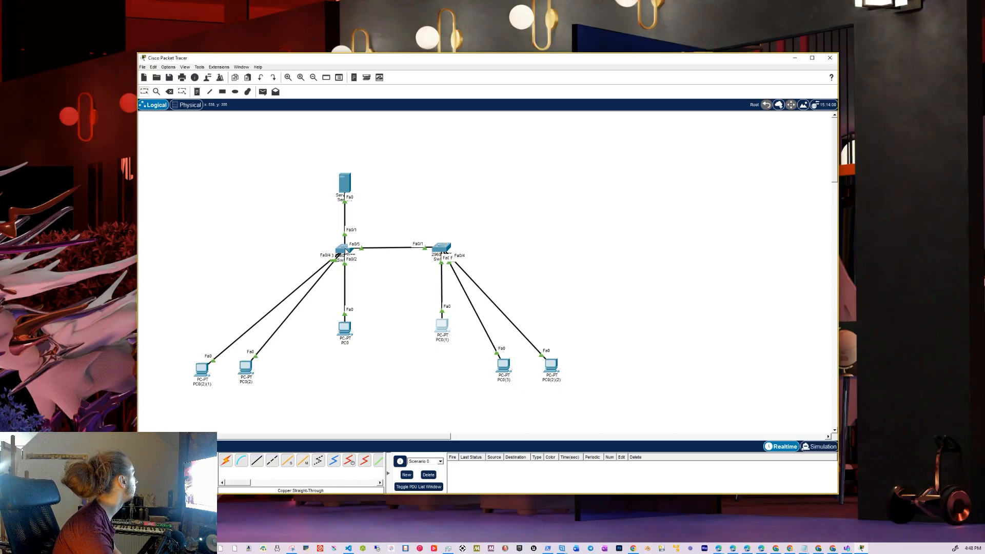
# - Open Switch0's FastEthernet0/2 interface configuration beside the topology and review its available VLAN choices
pyautogui.click(345, 250)
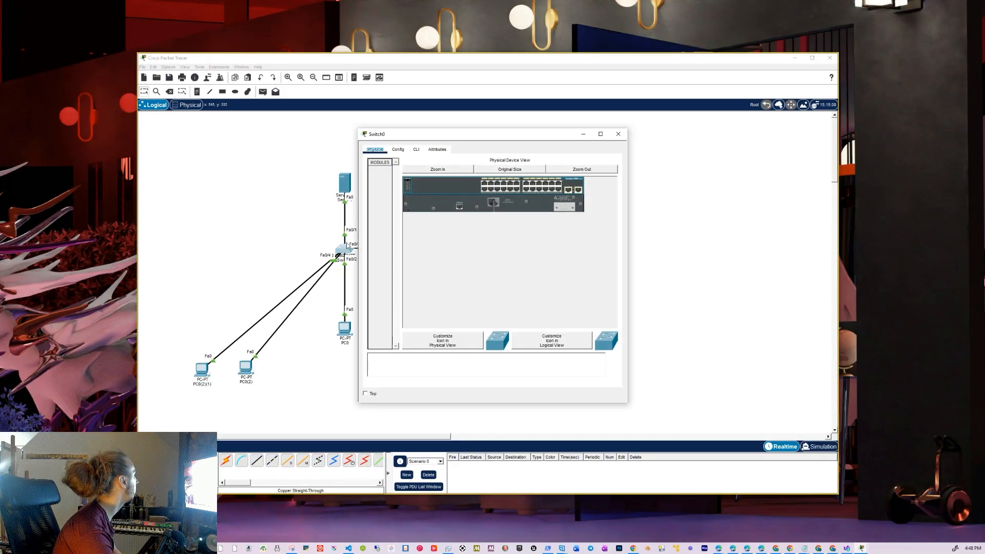
pyautogui.click(394, 149)
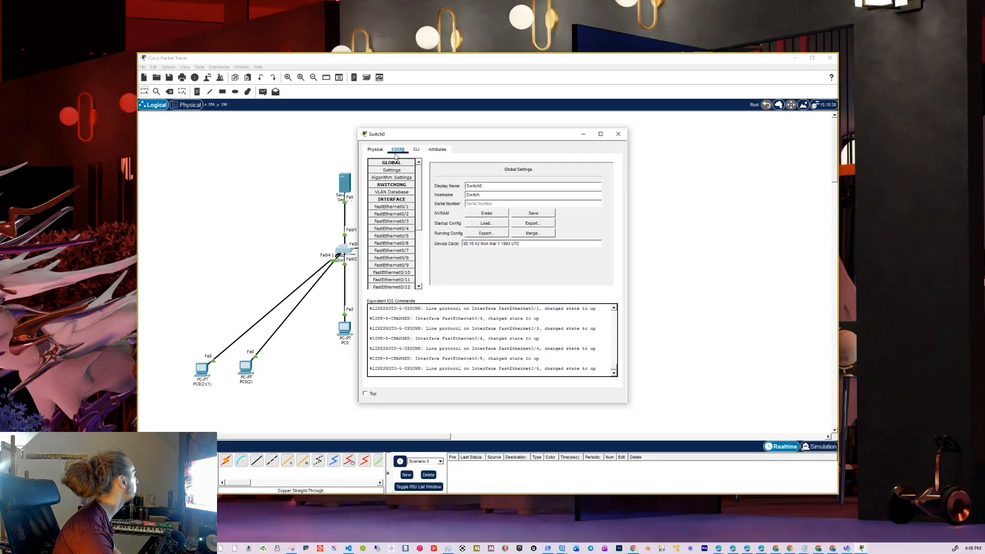
pyautogui.click(406, 215)
pyautogui.moveTo(433, 137); pyautogui.dragTo(748, 230)
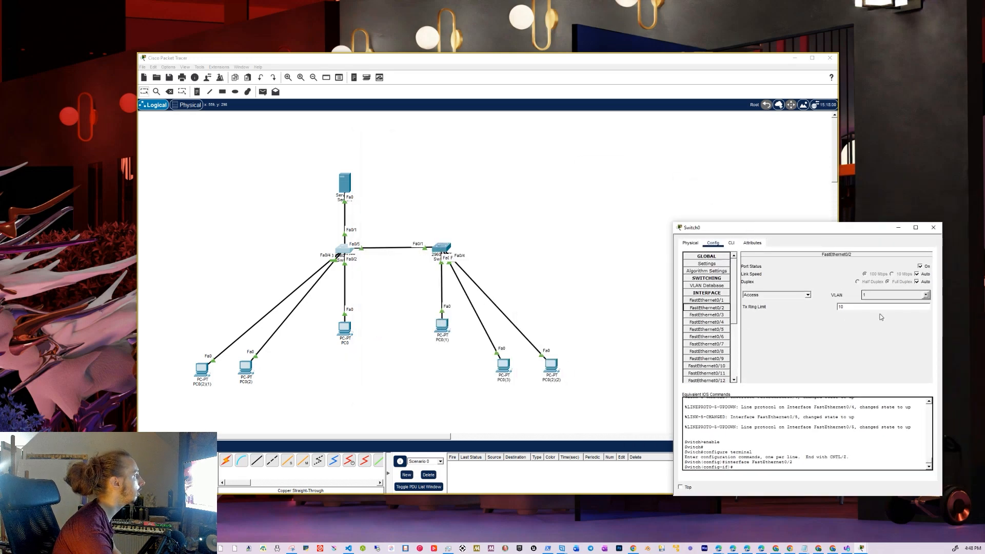
pyautogui.click(927, 295)
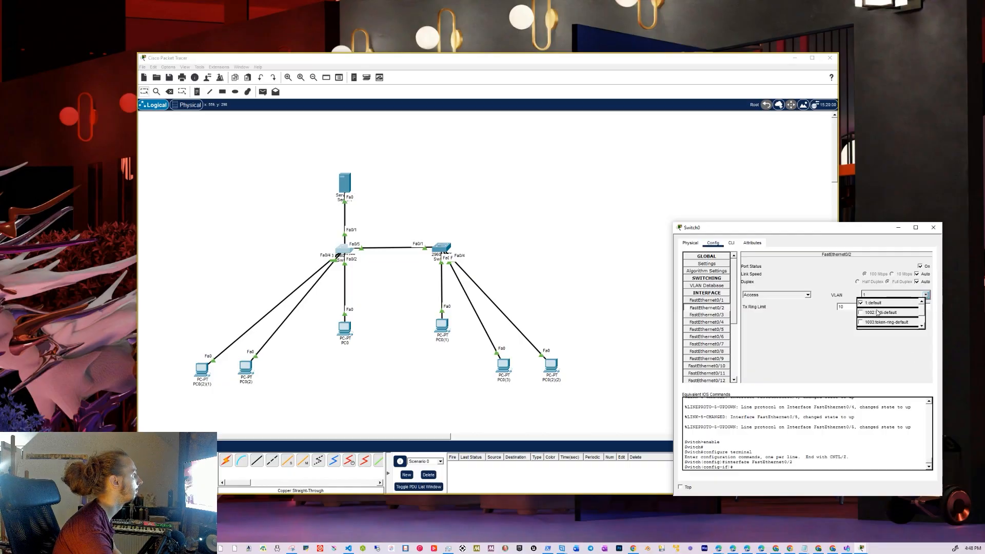
pyautogui.click(824, 269)
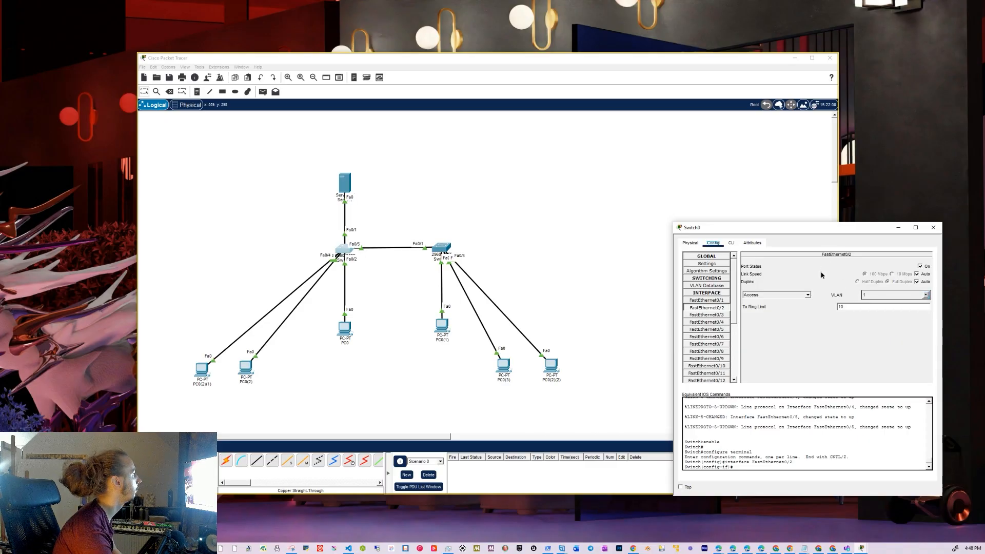
# - Add VLAN number 2 named "isolated" to Switch0's VLAN database
pyautogui.click(706, 286)
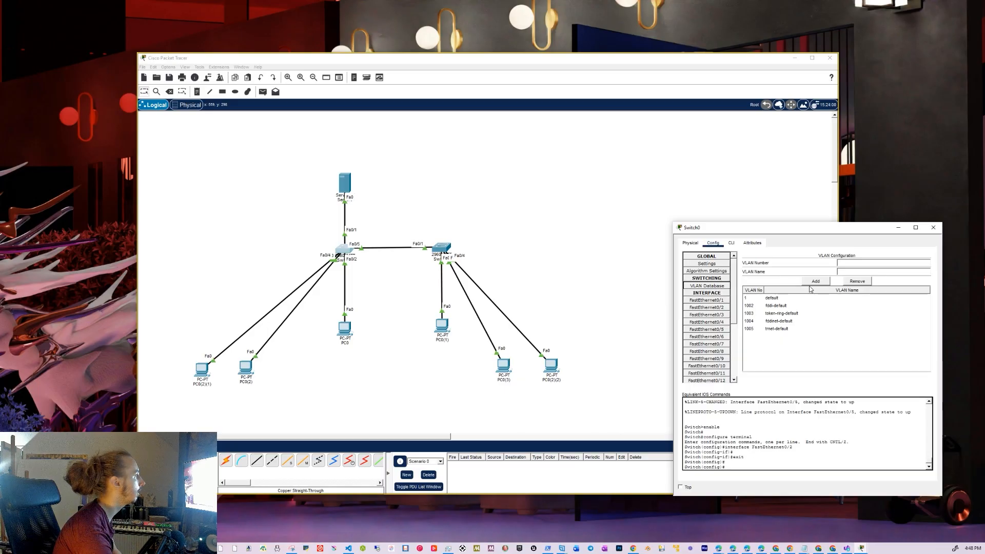
pyautogui.click(860, 263)
pyautogui.write('2')
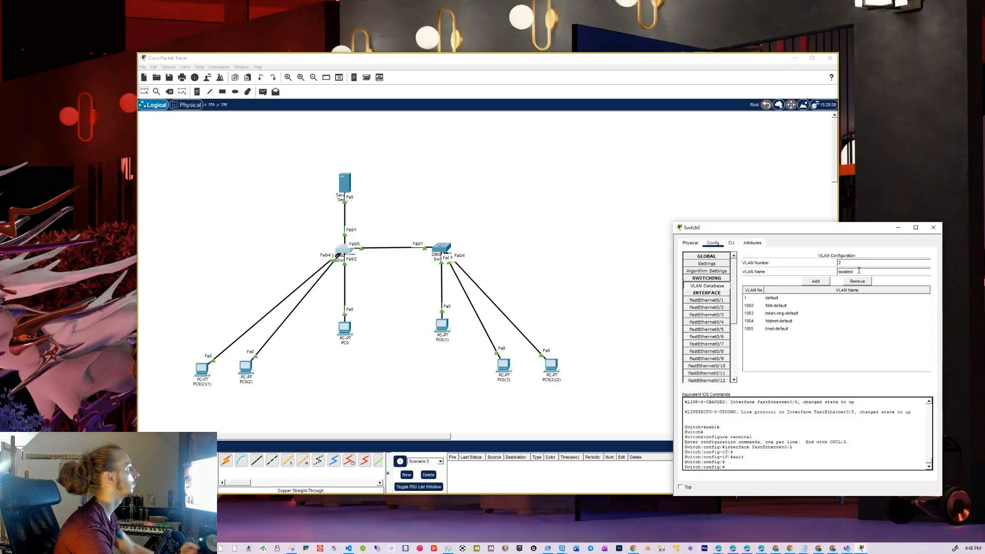
pyautogui.click(821, 281)
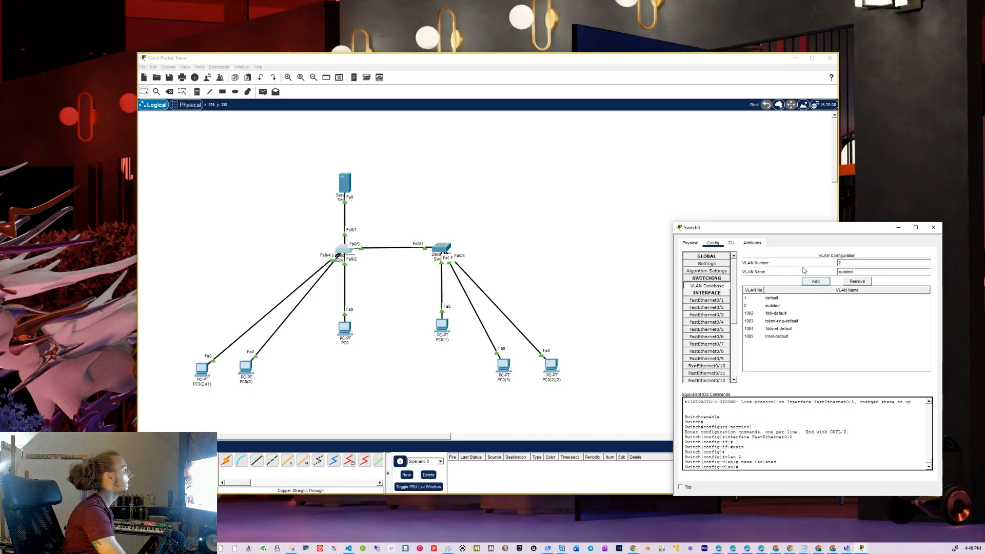
# - Assign Switch0's FastEthernet0/2 access port to VLAN 2 "isolated" and close the switch configuration
pyautogui.click(706, 308)
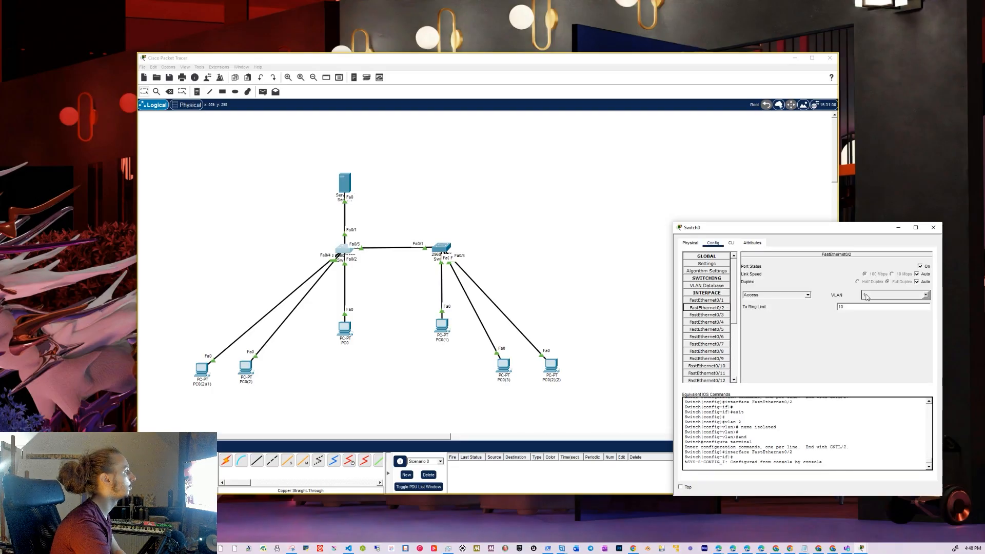
pyautogui.click(923, 295)
pyautogui.click(926, 296)
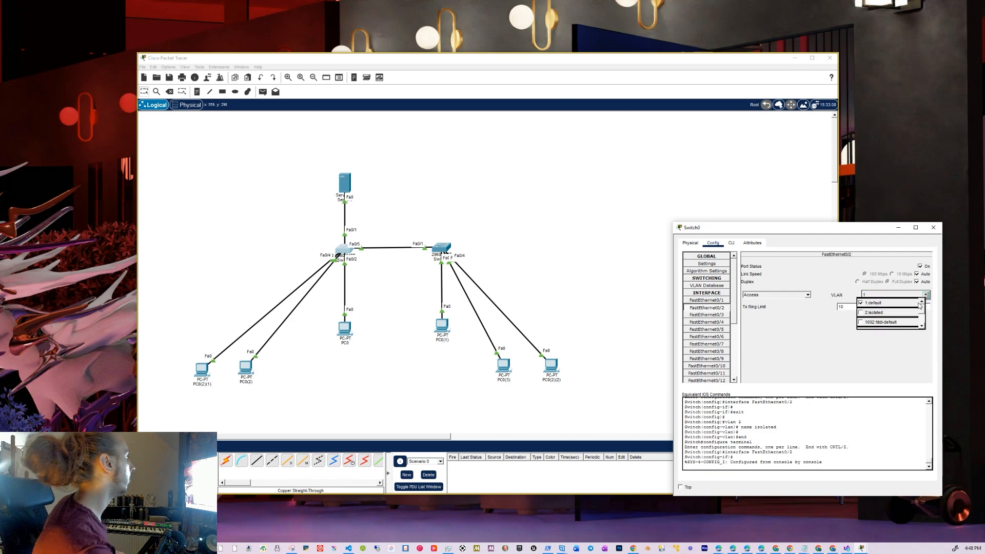
pyautogui.click(861, 313)
pyautogui.click(811, 358)
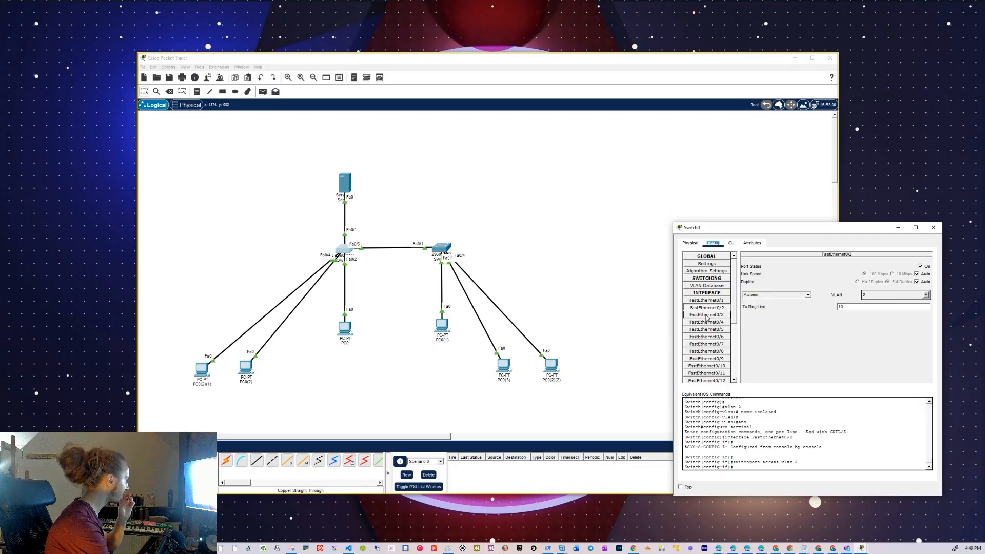
pyautogui.click(934, 228)
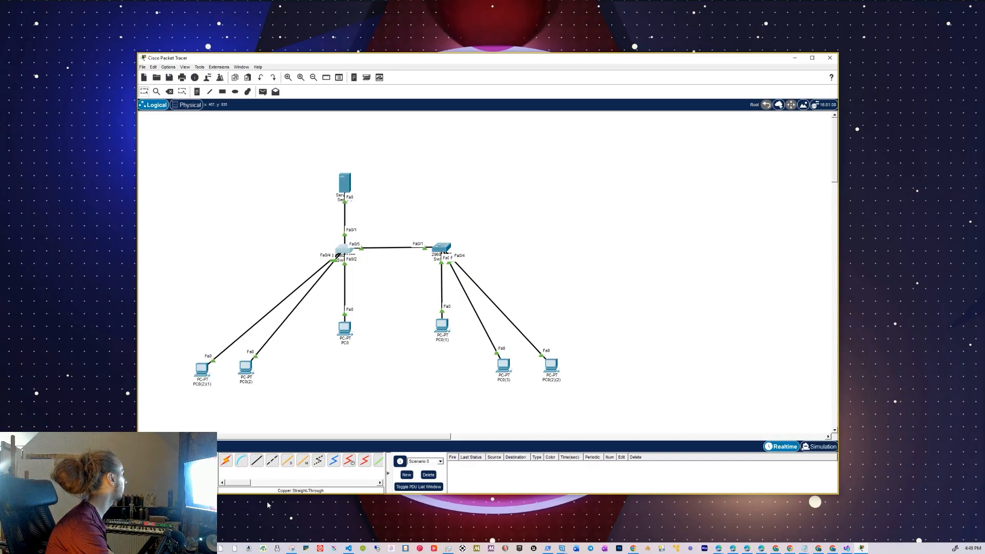
# - Place a third 2960 switch in the topology, midway between and slightly below Switch0 and Switch1
pyautogui.click(146, 461)
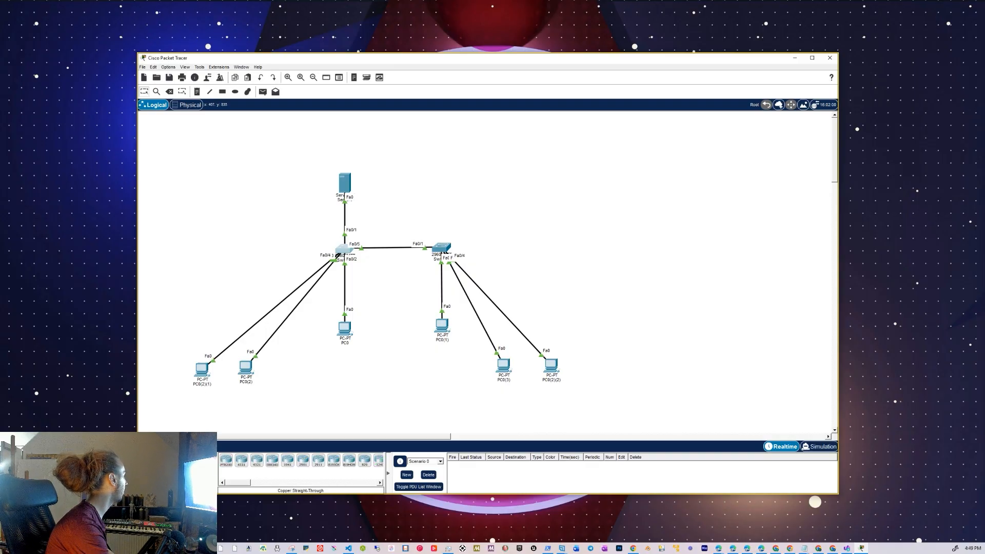
pyautogui.click(160, 479)
pyautogui.moveTo(226, 461); pyautogui.dragTo(395, 283)
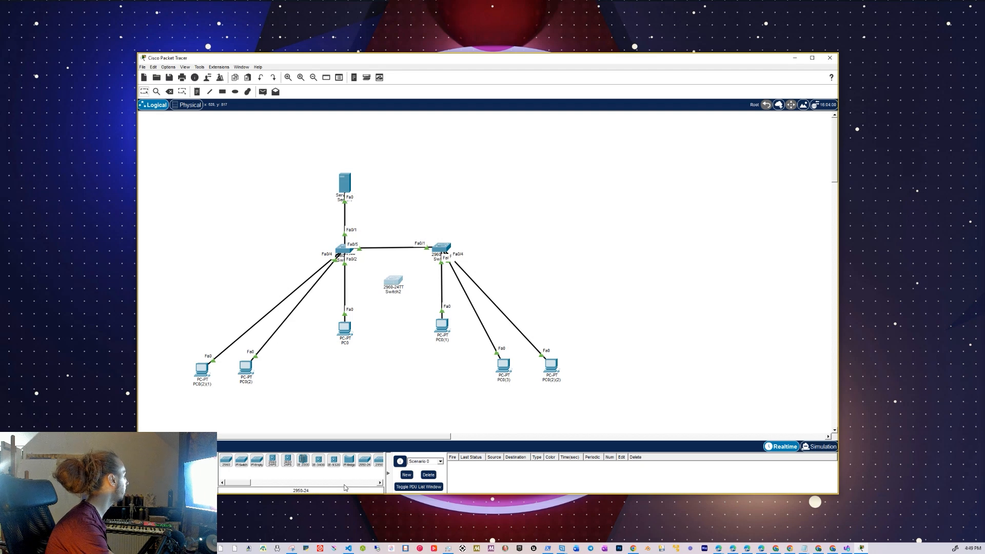
# - Connect Switch0's FastEthernet0/6 to Switch2's FastEthernet0/1 with a copper straight-through cable
pyautogui.click(192, 461)
pyautogui.click(256, 460)
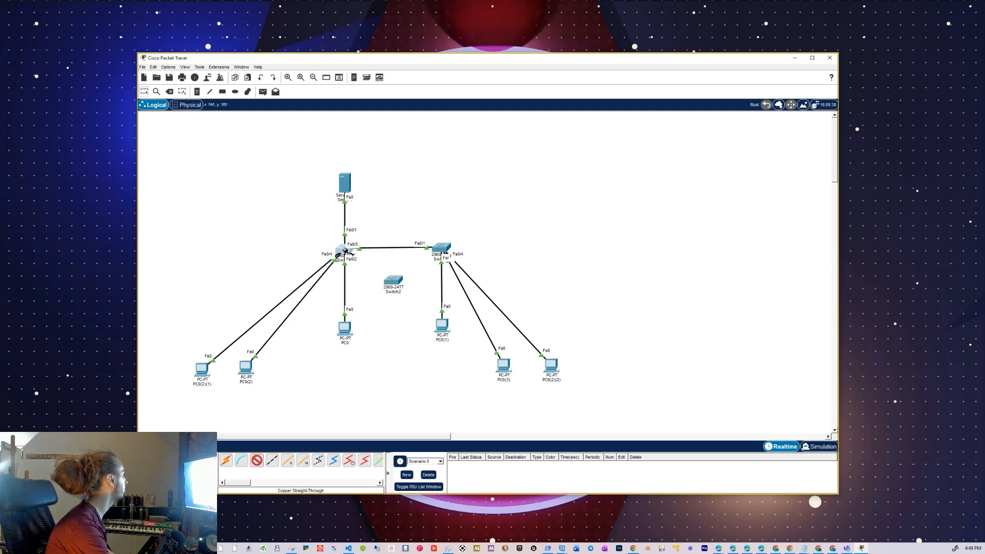
pyautogui.click(346, 250)
pyautogui.click(374, 265)
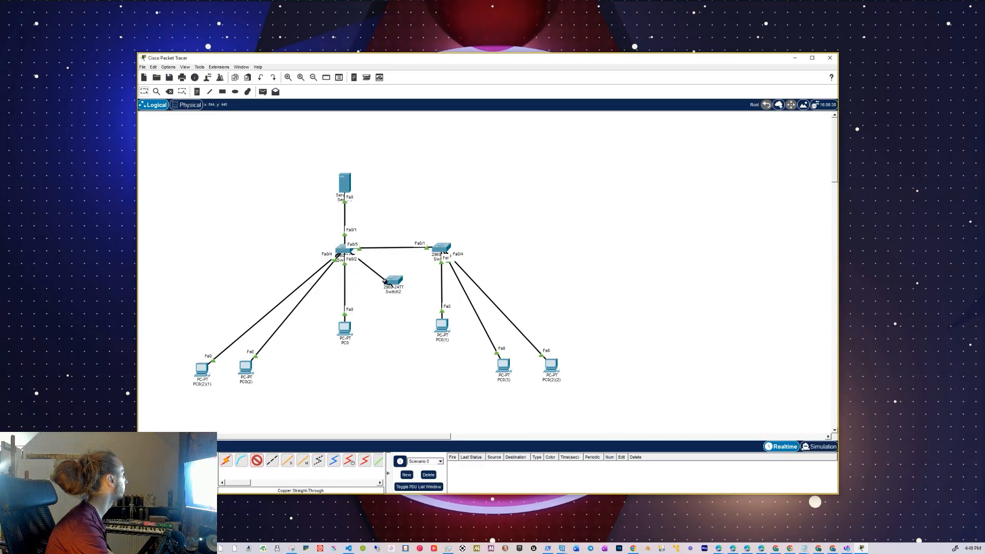
pyautogui.click(395, 283)
pyautogui.click(406, 297)
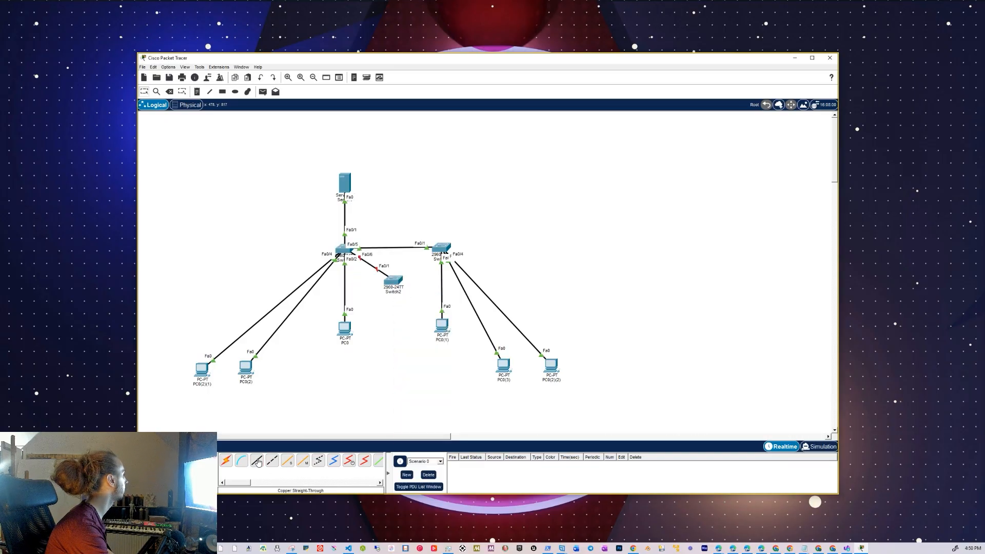
# - Connect Switch2's FastEthernet0/2 to Switch1's FastEthernet0/6 with a copper straight-through cable and nudge Switch2 slightly toward Switch0
pyautogui.click(397, 281)
pyautogui.click(410, 298)
pyautogui.click(442, 249)
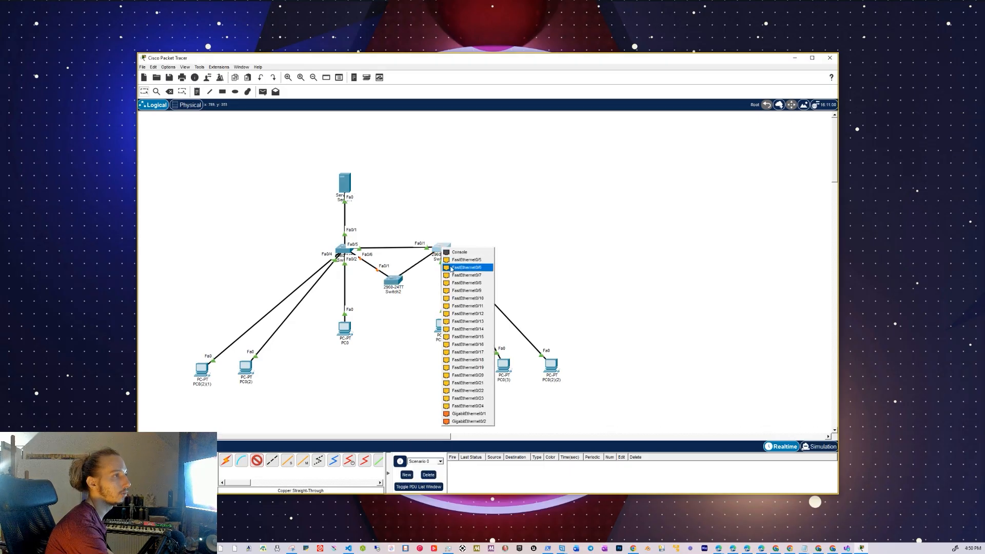
pyautogui.click(451, 268)
pyautogui.moveTo(391, 277); pyautogui.dragTo(386, 278)
# - Assign Switch0's FastEthernet0/6 access port to VLAN 2 "isolated" and close its configuration
pyautogui.click(351, 254)
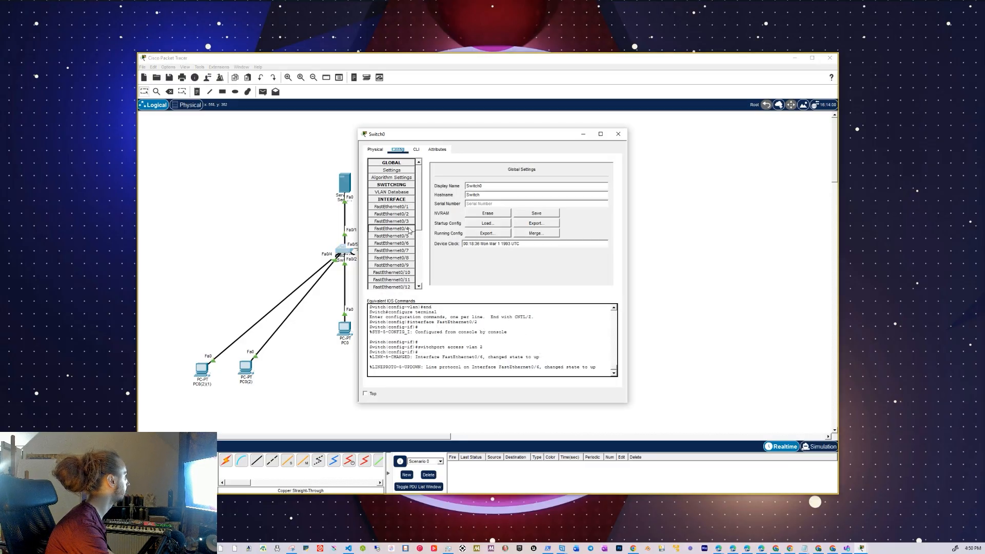
pyautogui.click(391, 243)
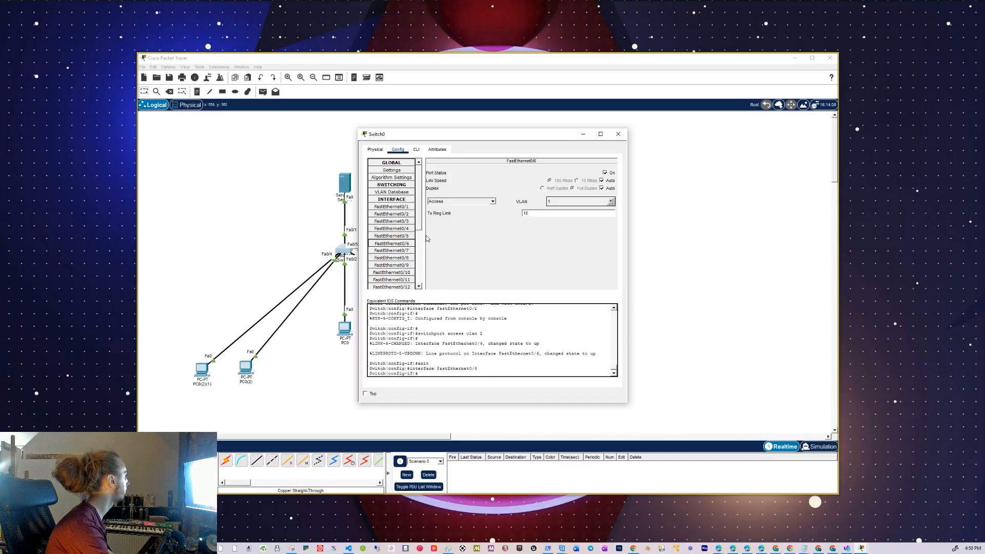
pyautogui.click(611, 201)
pyautogui.click(581, 222)
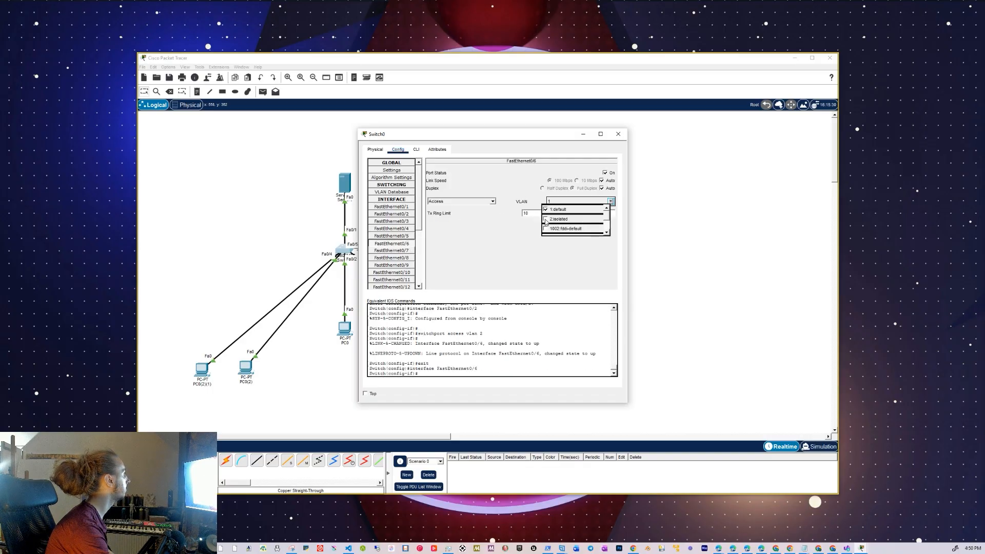
pyautogui.click(552, 167)
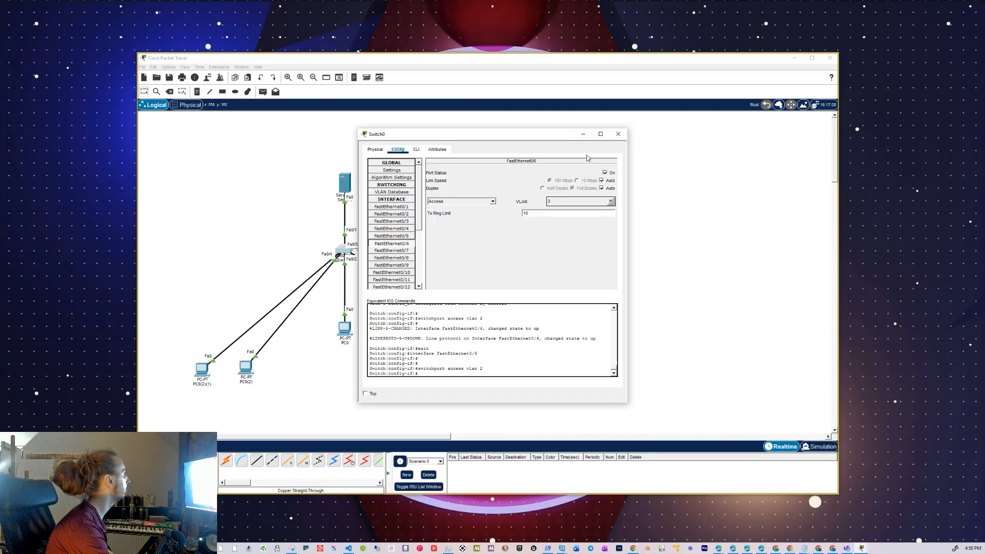
pyautogui.click(619, 135)
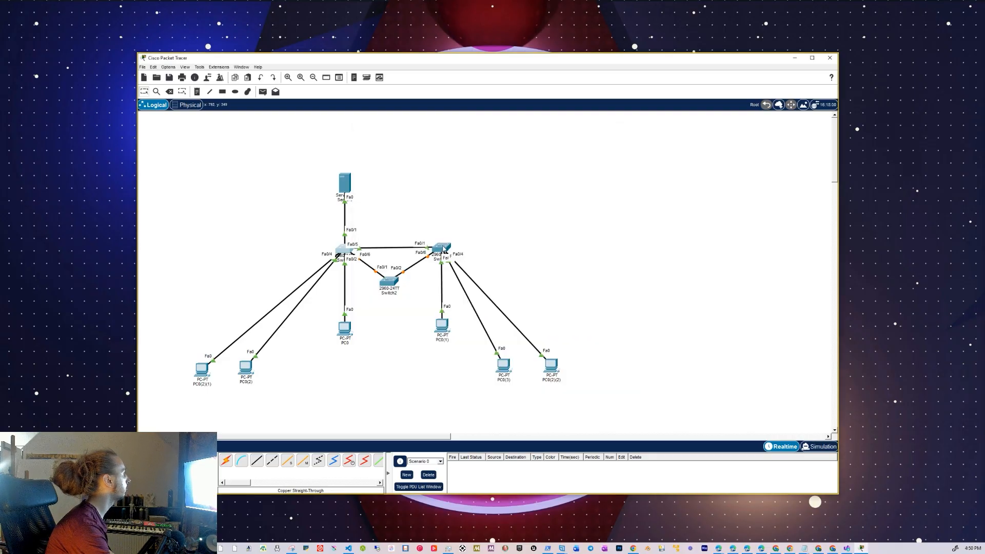
# - Add VLAN number 2 named "isolated" to Switch1's VLAN database
pyautogui.click(443, 249)
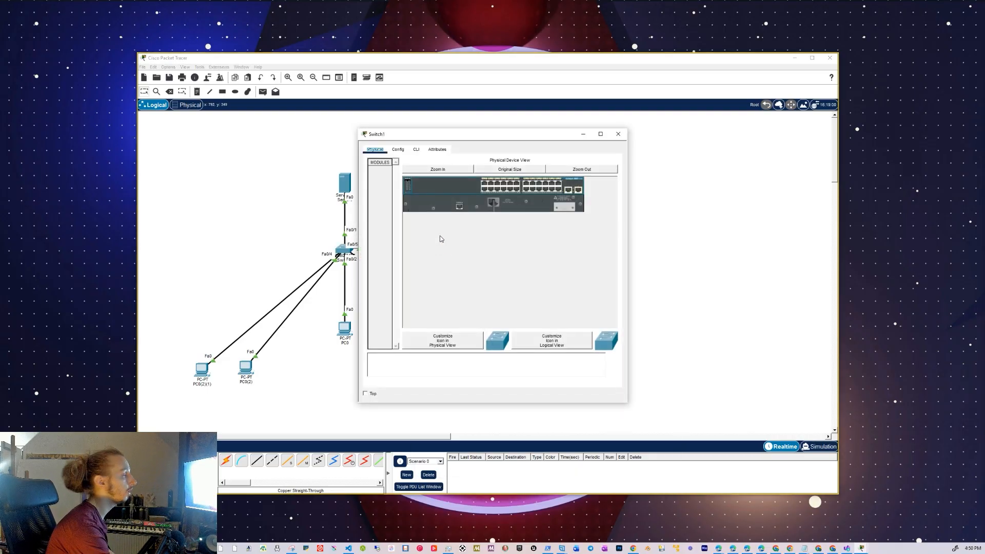
pyautogui.click(399, 150)
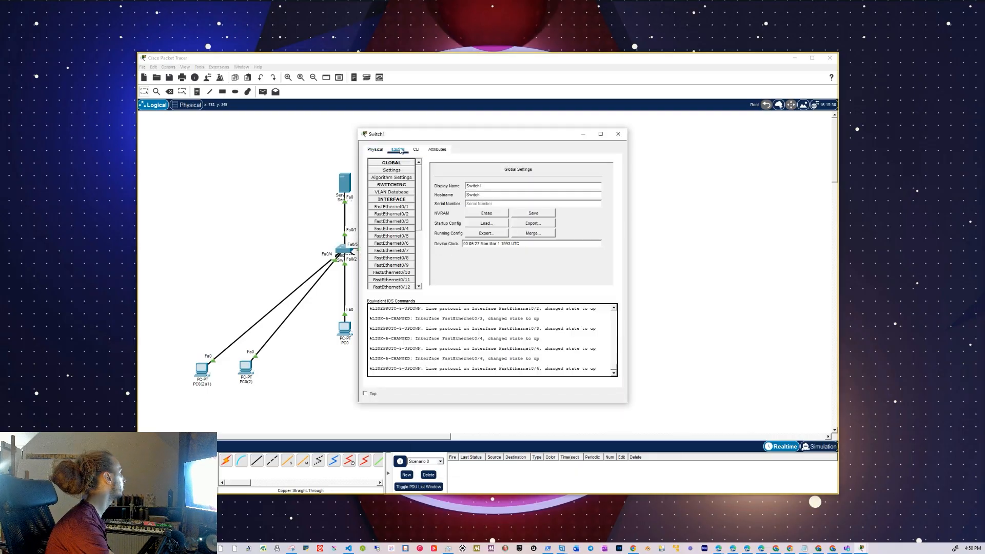
pyautogui.click(392, 192)
pyautogui.click(540, 171)
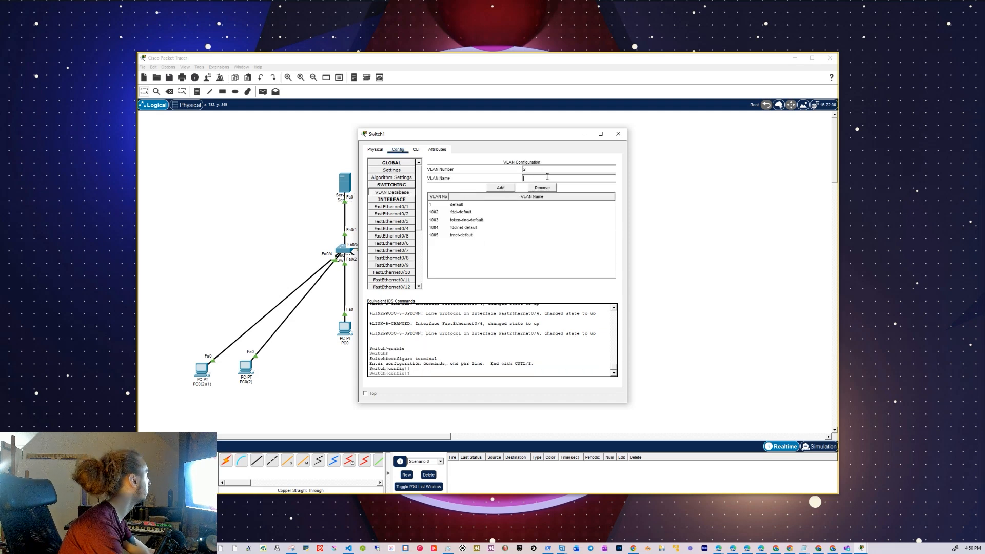
pyautogui.write('isolated')
pyautogui.click(505, 188)
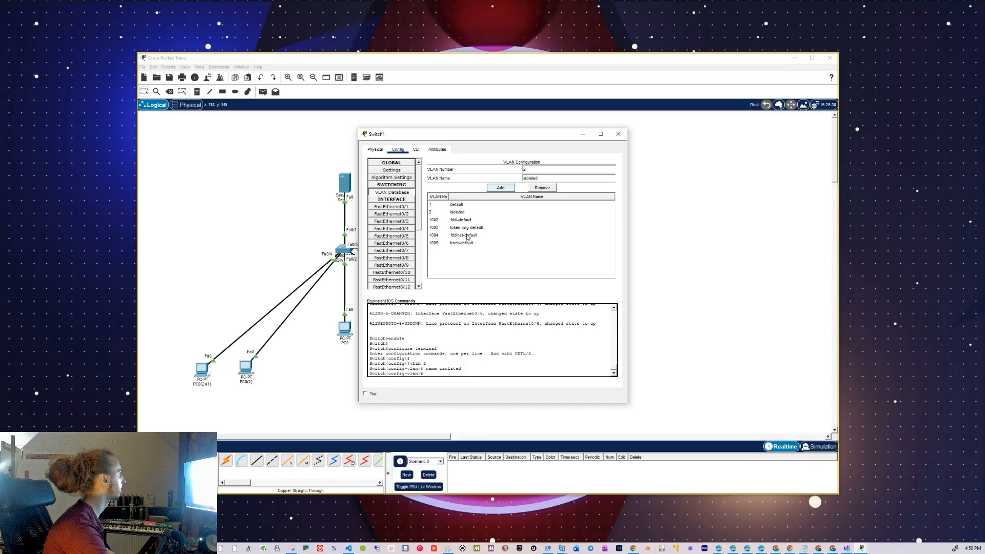
# - Place Switch1's configuration beside the topology and assign its FastEthernet0/2 access port to VLAN 2 "isolated"
pyautogui.moveTo(454, 135); pyautogui.dragTo(763, 138)
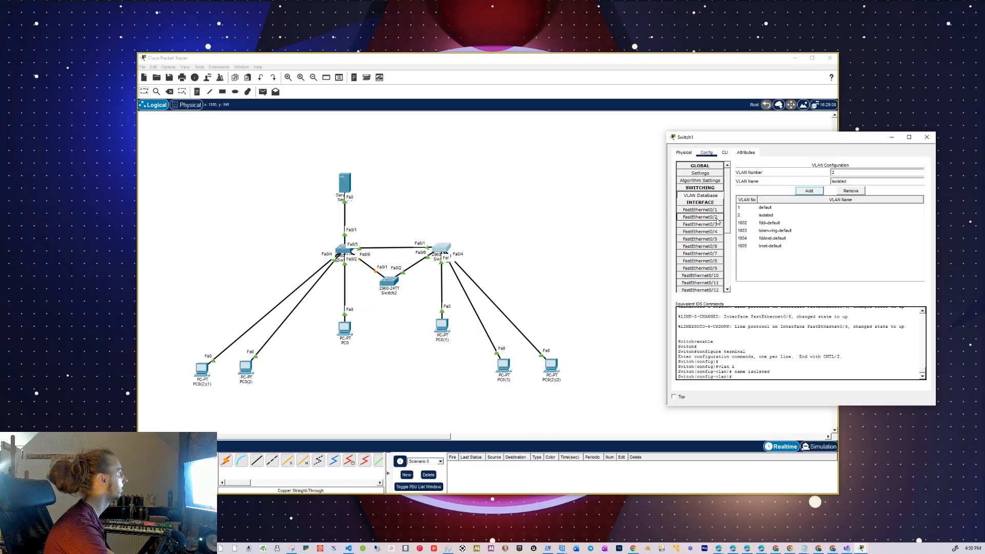
pyautogui.click(700, 217)
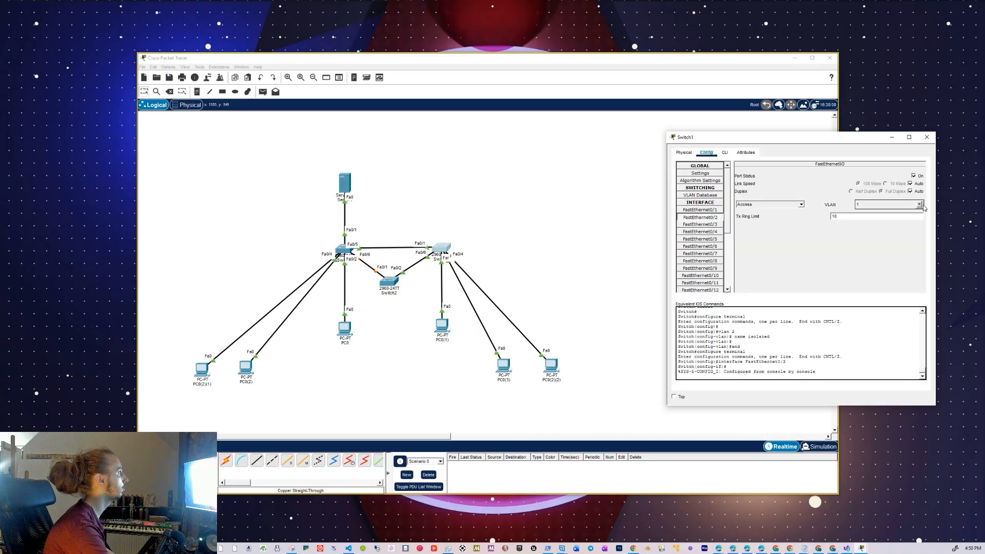
pyautogui.click(920, 205)
pyautogui.click(872, 223)
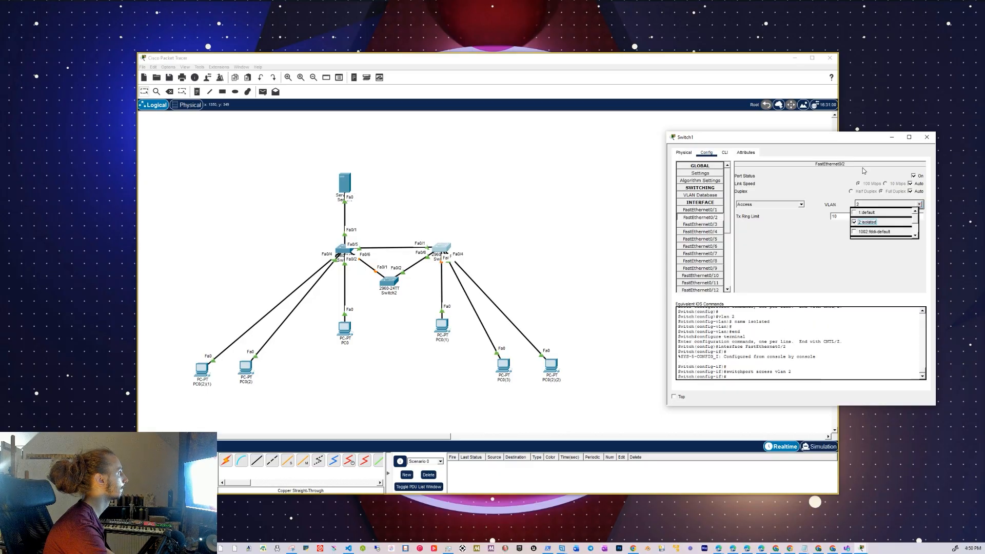
# - Assign Switch1's FastEthernet0/6 access port to VLAN 2 "isolated" and close the switch configuration
pyautogui.click(700, 246)
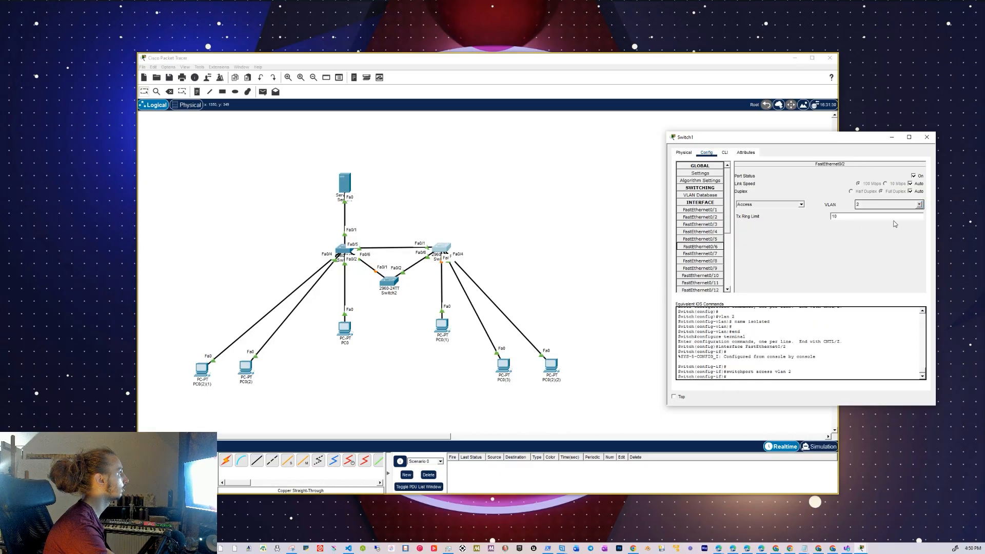
pyautogui.click(920, 205)
pyautogui.click(855, 223)
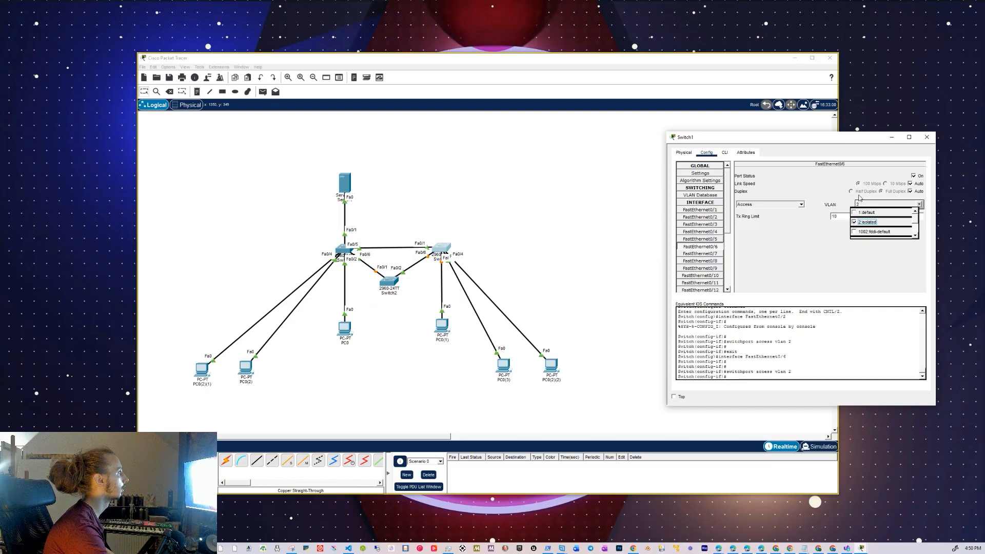
pyautogui.click(854, 174)
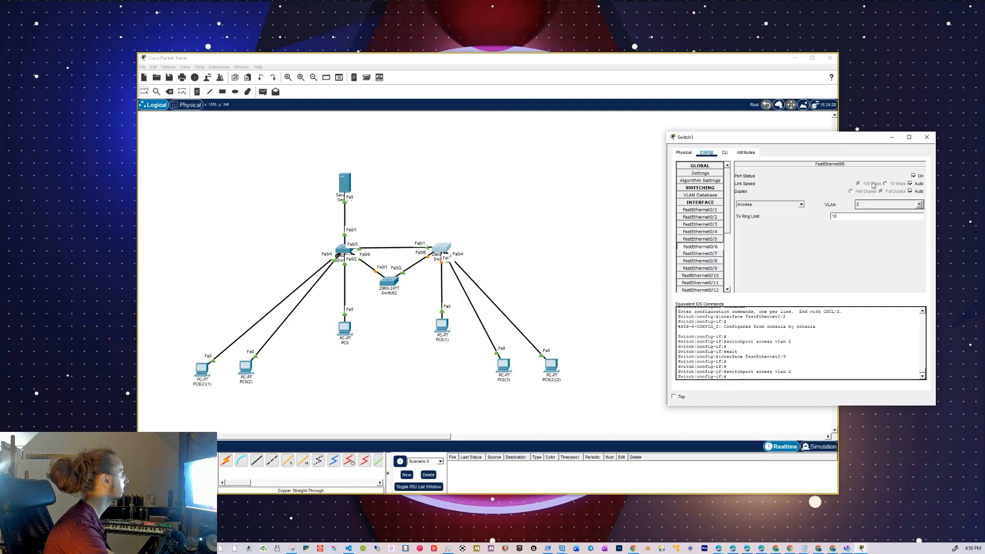
pyautogui.click(927, 139)
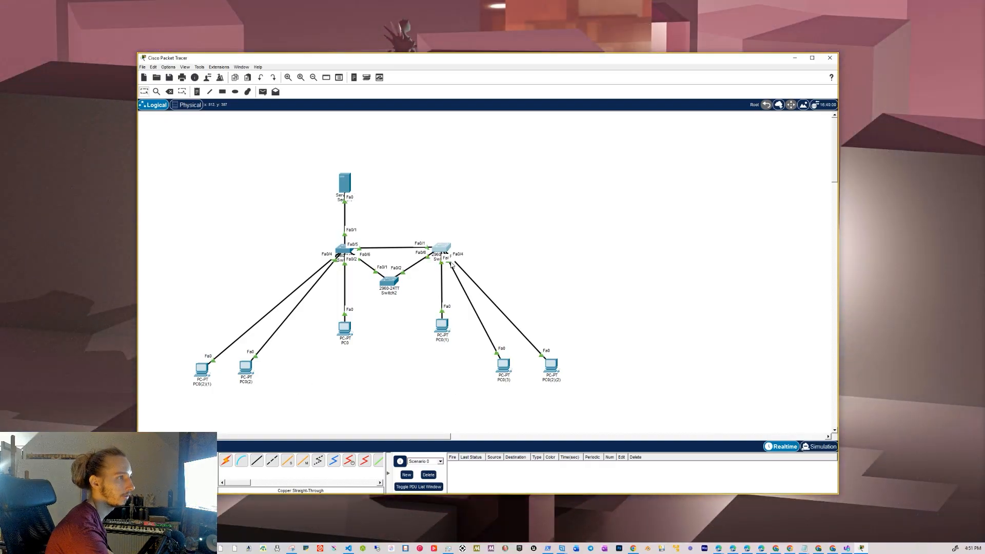
# - Check PC0's IP configuration beside the topology and close it
pyautogui.click(345, 328)
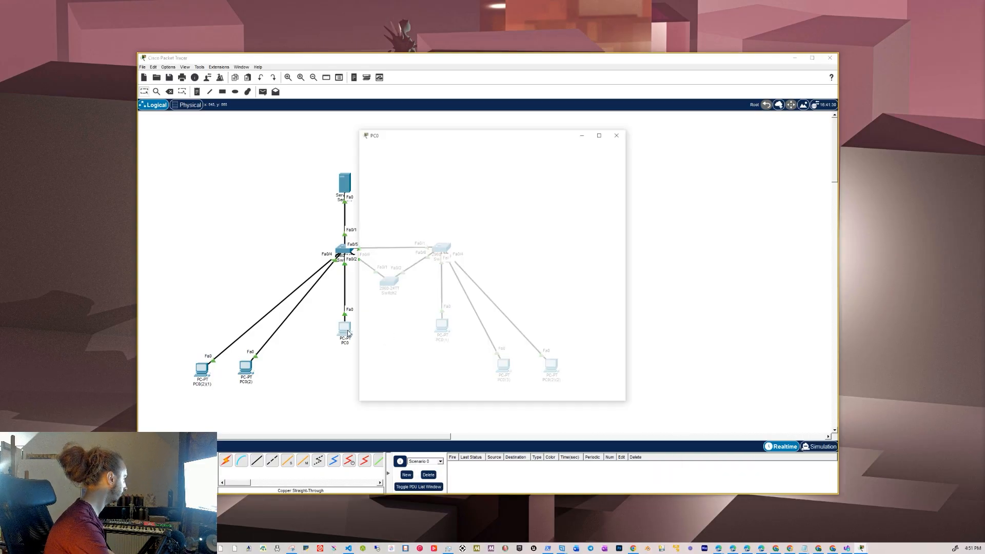
pyautogui.click(399, 186)
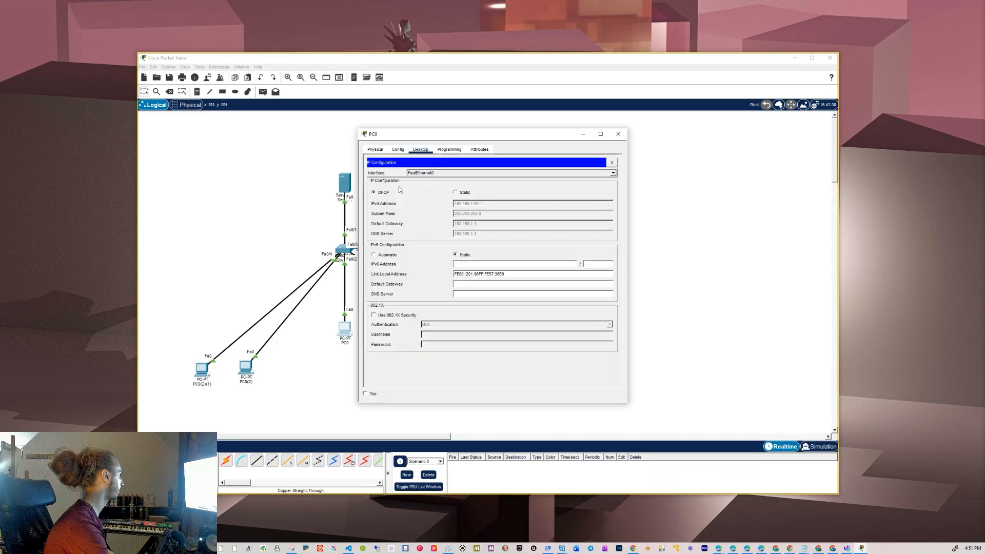
pyautogui.moveTo(526, 135); pyautogui.dragTo(827, 249)
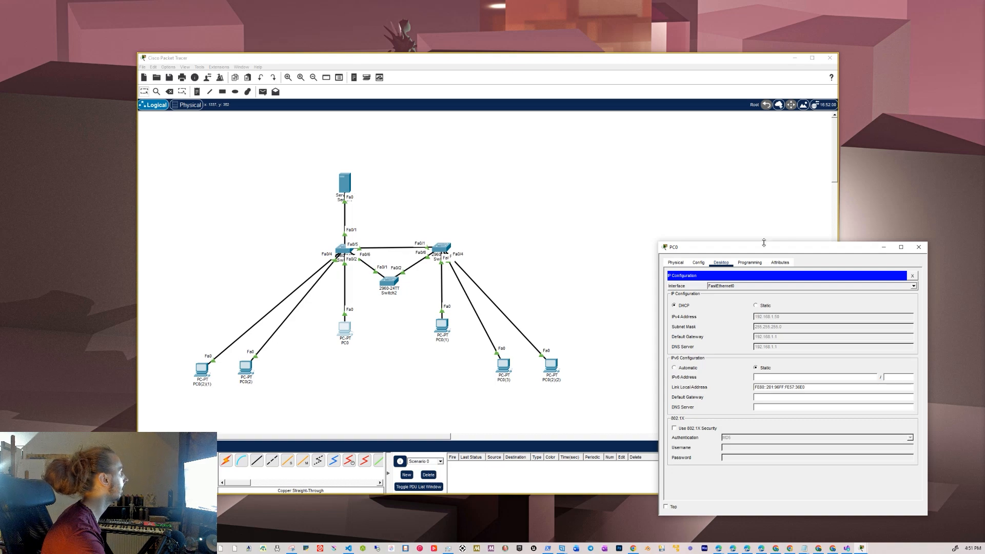
pyautogui.click(919, 248)
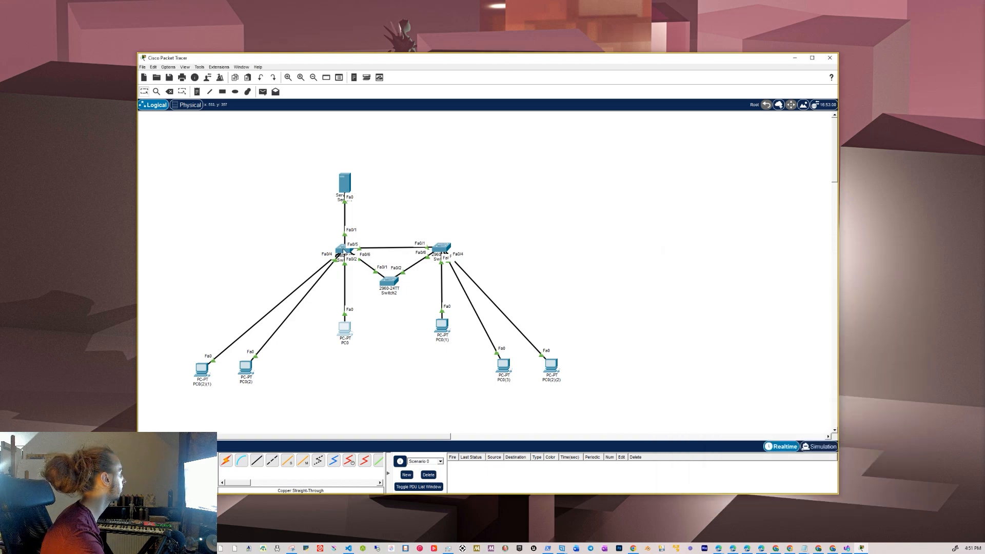
# - Switch PC0's IP configuration to static addressing and set its IPv4 address to 192.168.1.1
pyautogui.moveTo(343, 250)
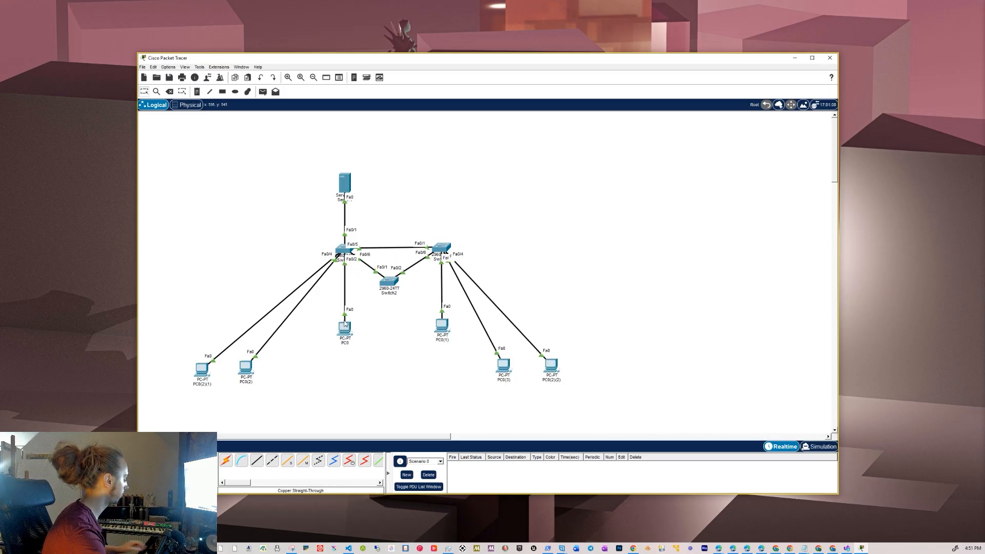
pyautogui.scroll(1, 376, 352)
pyautogui.scroll(1, 377, 353)
pyautogui.scroll(-2, 545, 290)
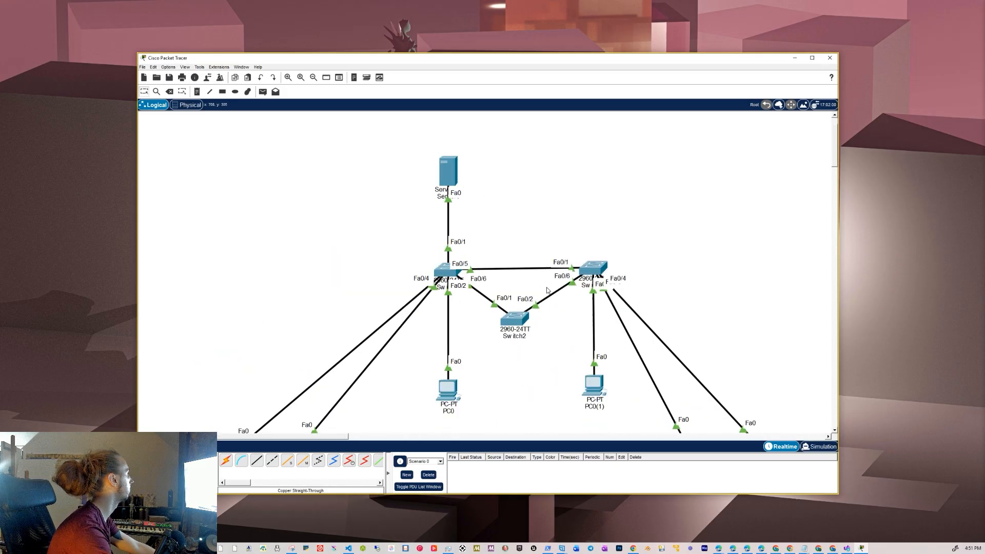
pyautogui.scroll(-2, 556, 243)
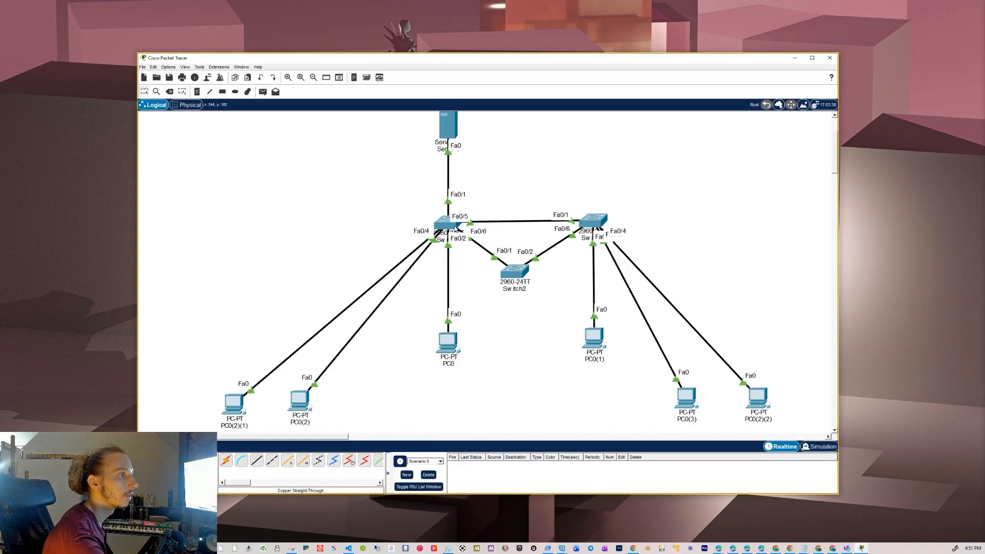
pyautogui.moveTo(442, 221)
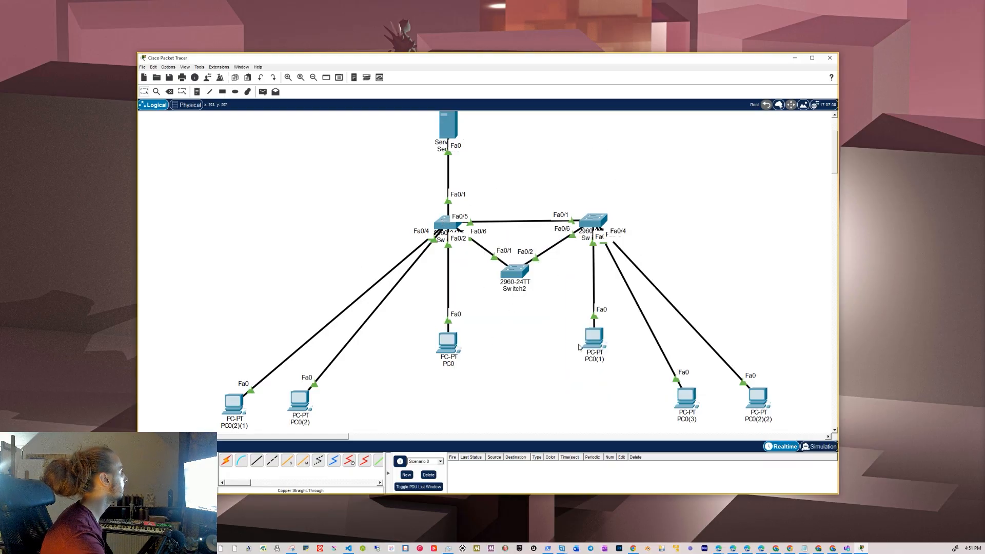
pyautogui.click(453, 348)
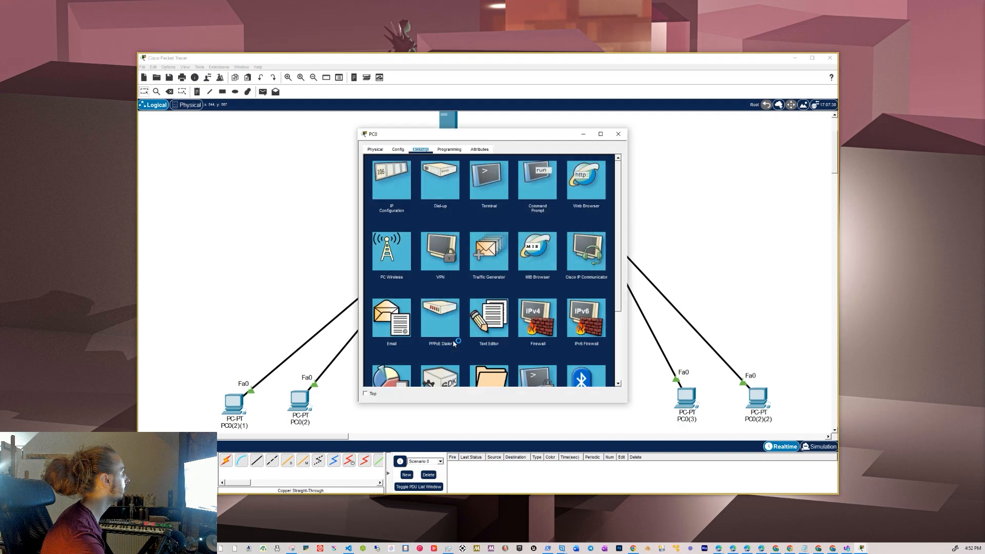
pyautogui.click(398, 182)
pyautogui.click(457, 193)
pyautogui.click(465, 203)
pyautogui.write('192.168.1.1')
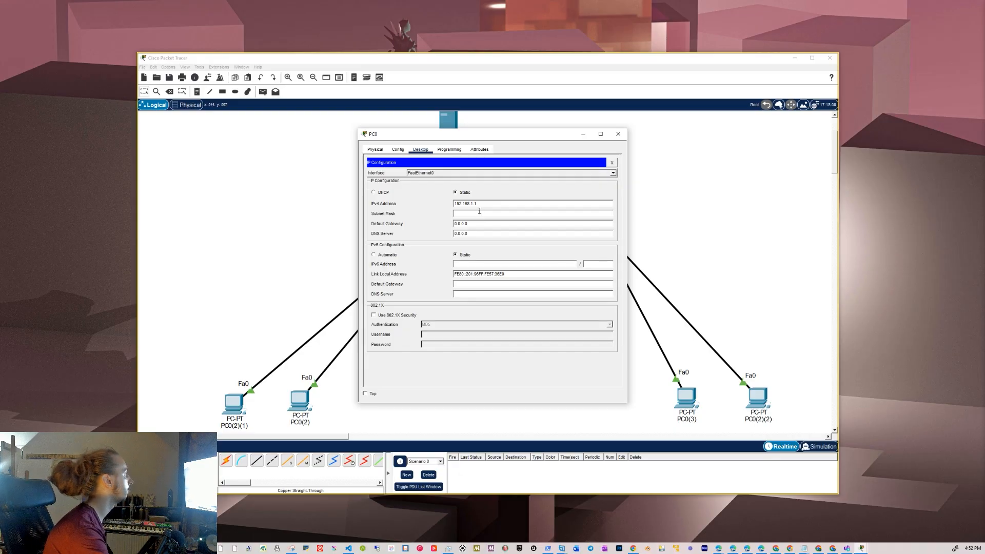
# - Fill in PC0's subnet mask 255.255.255.0, set its default gateway to 192.168.1.1 and close the device
pyautogui.click(465, 213)
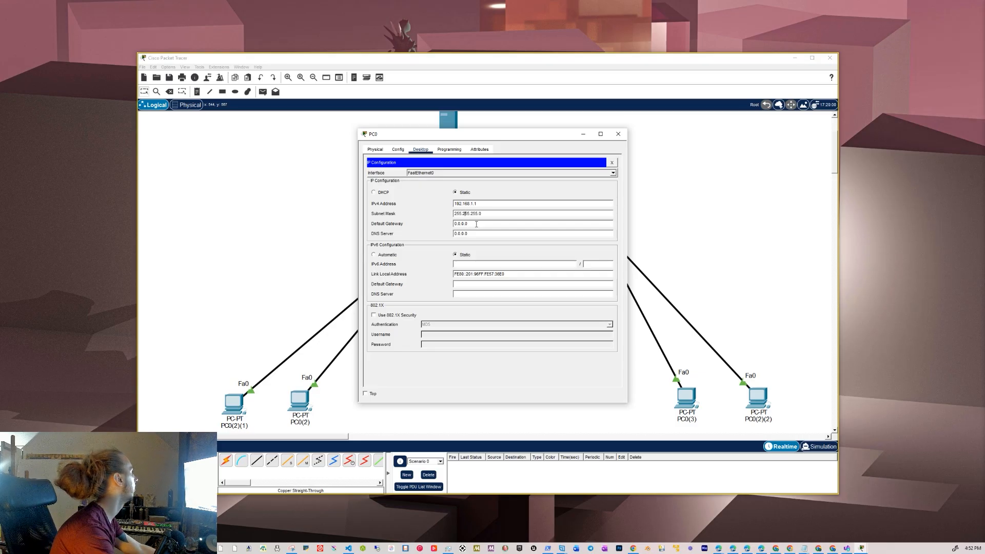
pyautogui.moveTo(476, 224); pyautogui.dragTo(402, 228)
pyautogui.write('192.168.1.1')
pyautogui.click(522, 188)
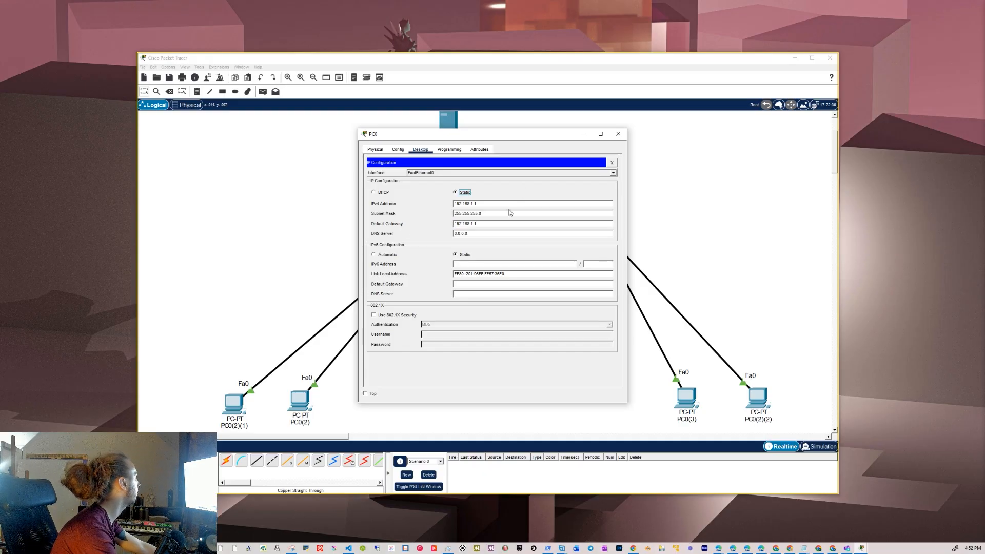
pyautogui.click(619, 134)
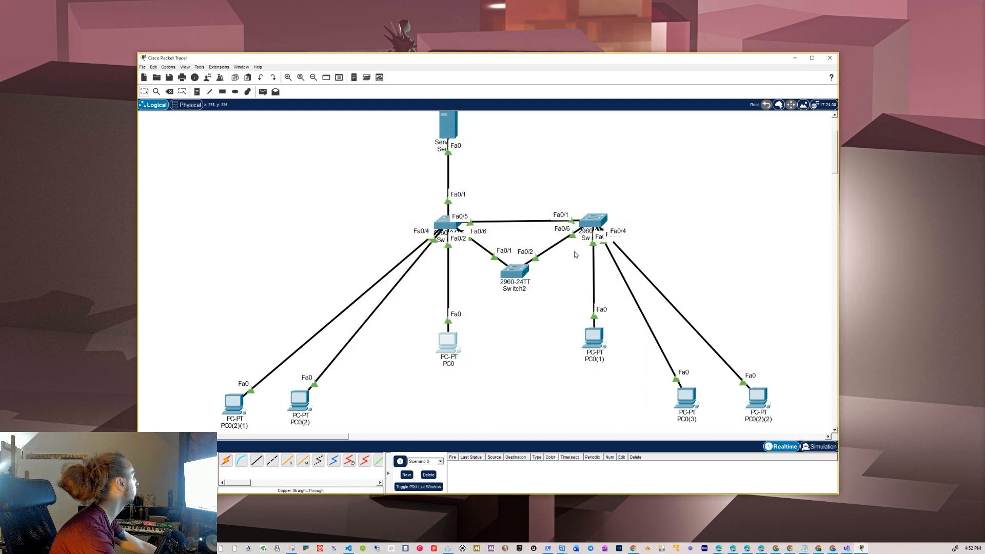
# - Switch PC0(1)'s IP configuration to static addressing and set its IPv4 address to 192.168.1.2
pyautogui.click(598, 343)
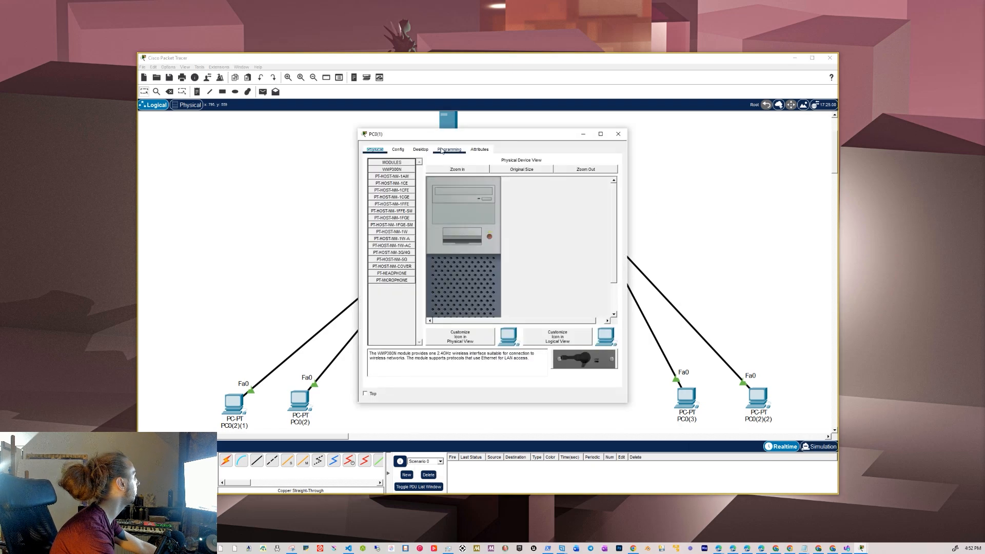
pyautogui.click(418, 149)
pyautogui.click(393, 181)
pyautogui.click(462, 193)
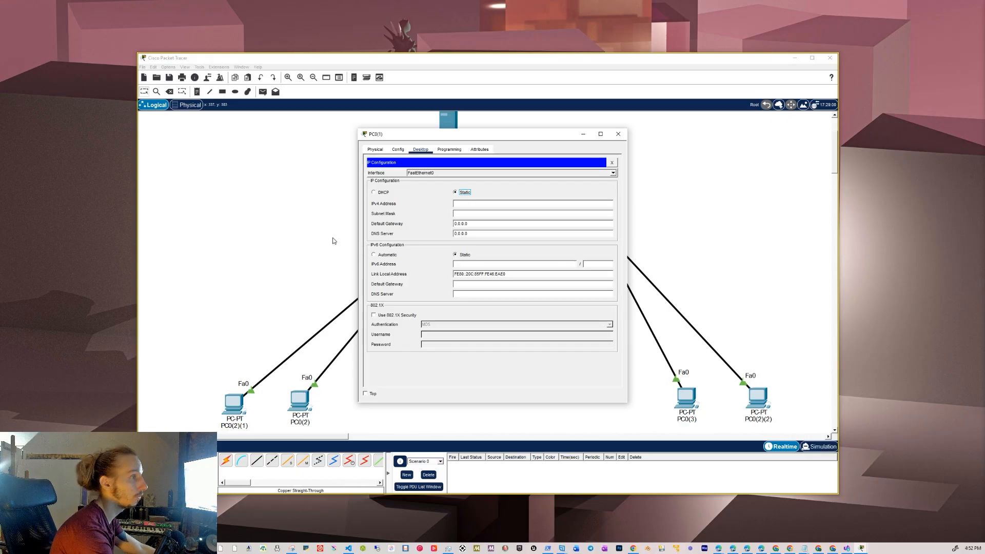
pyautogui.click(486, 204)
pyautogui.write('192.168.1.12')
# - Fill in PC0(1)'s subnet mask 255.255.255.0 and set its default gateway to 192.168.1.2
pyautogui.click(488, 213)
pyautogui.click(487, 223)
pyautogui.doubleClick(487, 222)
pyautogui.write('192.168.1.1')
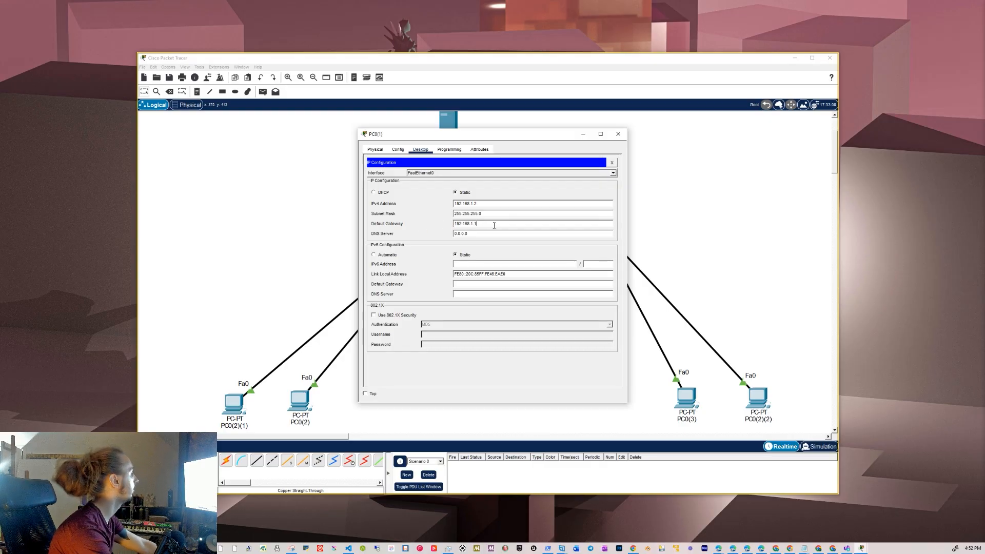
pyautogui.click(506, 195)
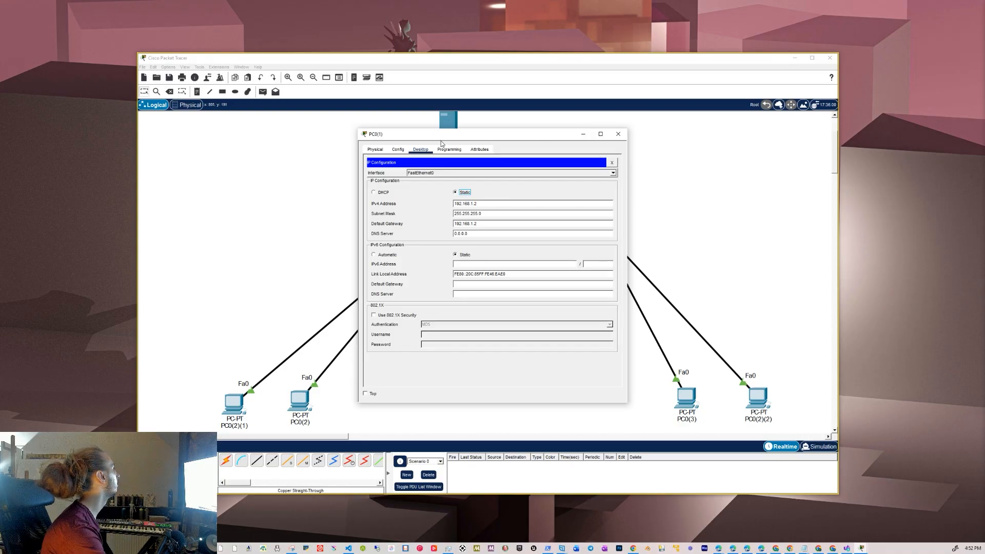
# - Close PC0(1)'s IP configuration and ping 192.168.1.1 from its command prompt
pyautogui.click(612, 163)
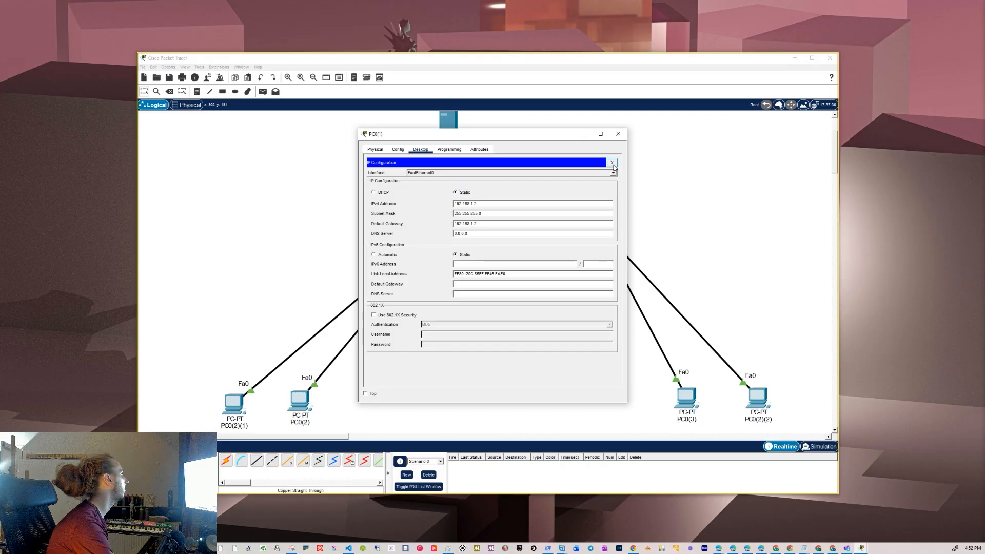
pyautogui.click(537, 180)
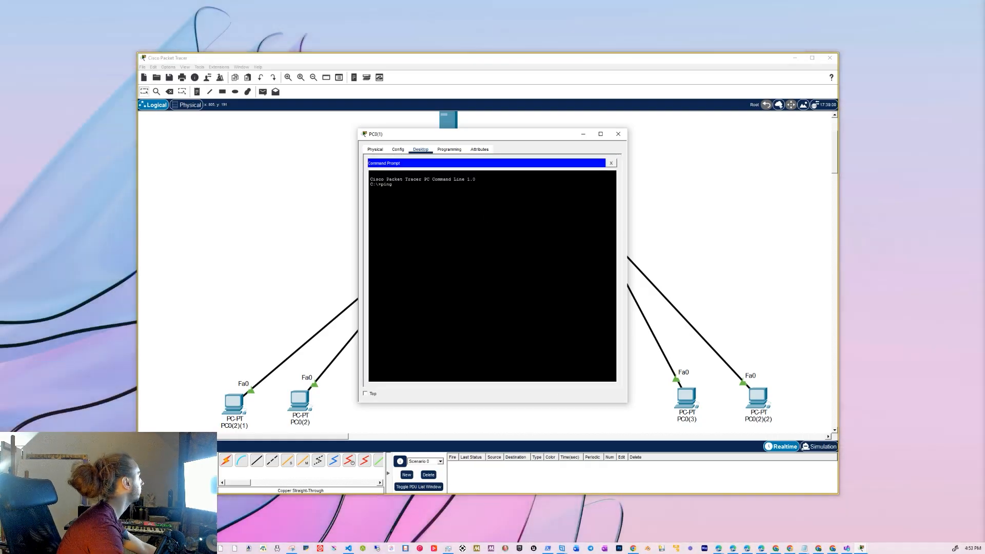
pyautogui.rightClick(486, 219)
pyautogui.click(497, 229)
pyautogui.press('Return')
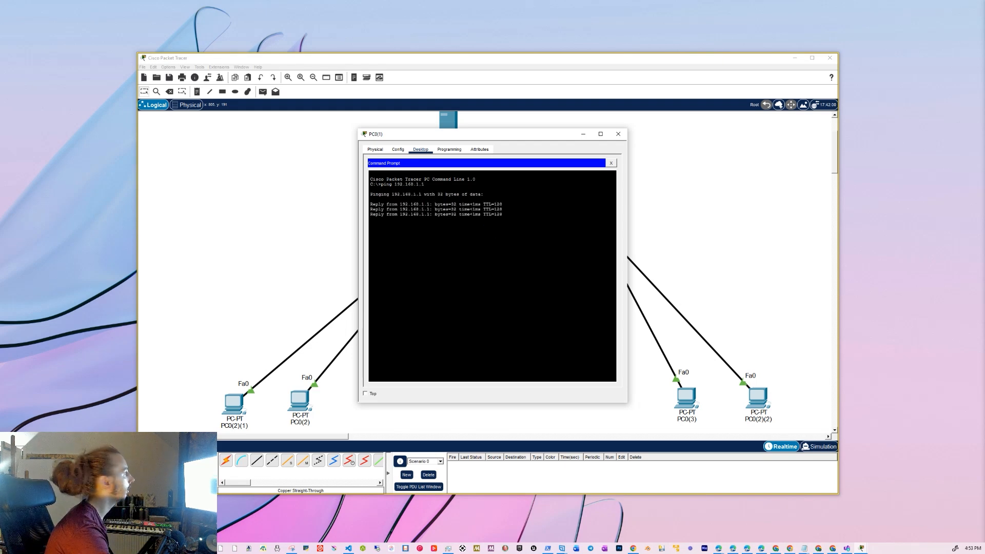
# - Place PC0(1)'s command prompt beside the topology, then check PC0(3)'s IP configuration and close it
pyautogui.moveTo(478, 134); pyautogui.dragTo(794, 178)
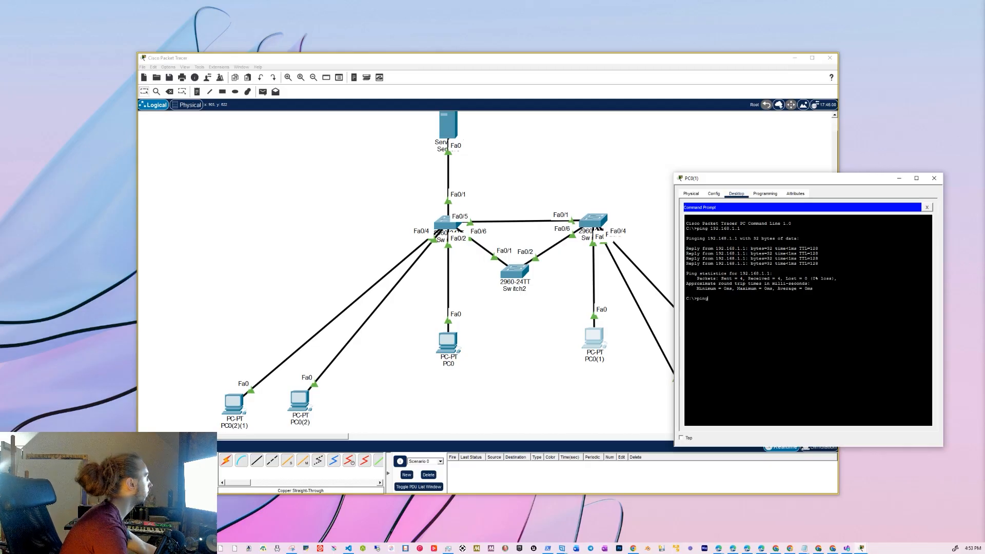
pyautogui.moveTo(786, 180); pyautogui.dragTo(806, 195)
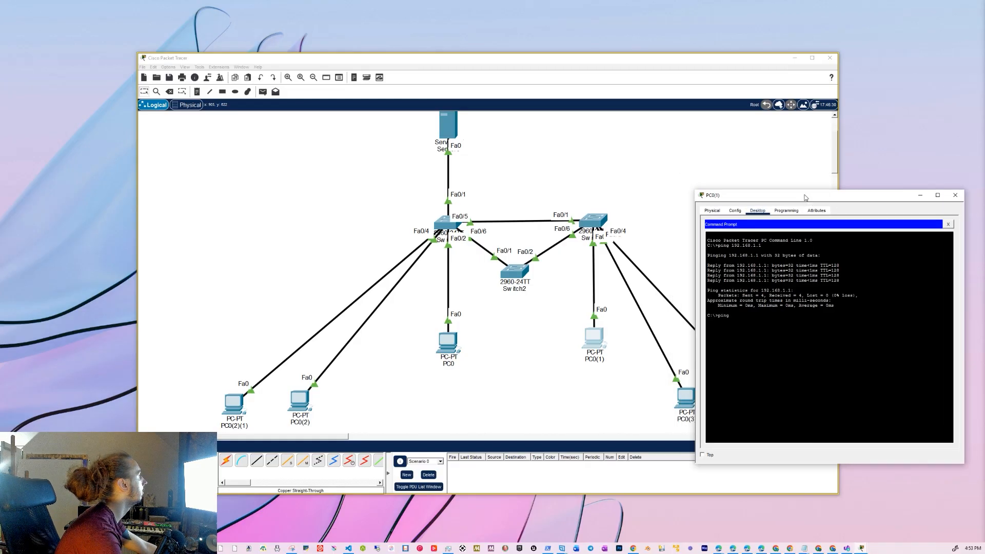
pyautogui.click(695, 63)
pyautogui.moveTo(695, 64); pyautogui.dragTo(678, 63)
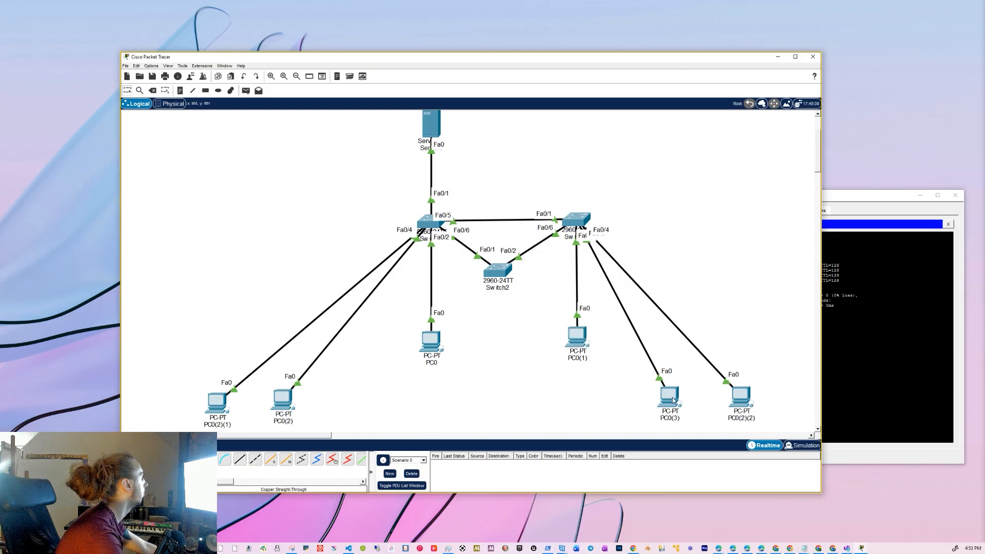
pyautogui.click(673, 397)
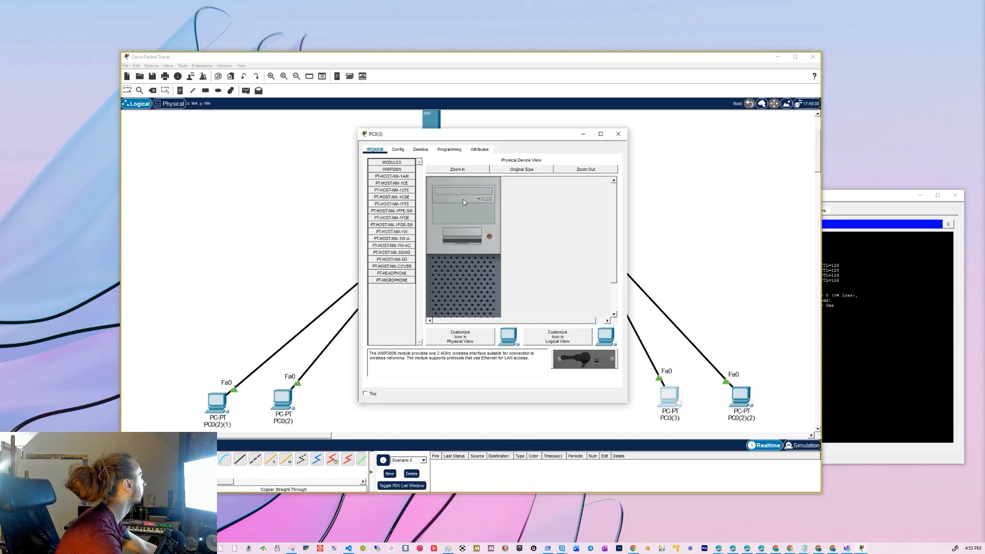
pyautogui.click(421, 150)
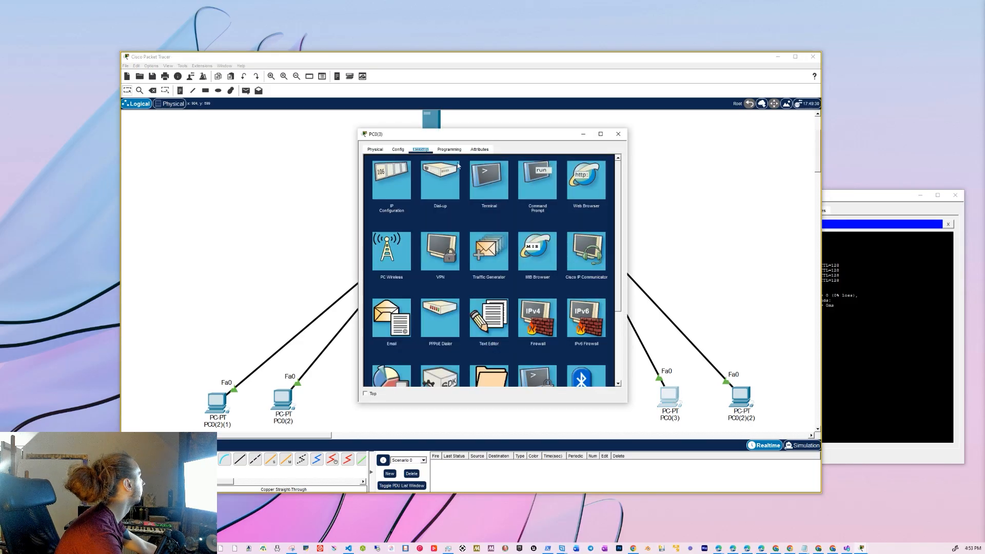
pyautogui.click(403, 182)
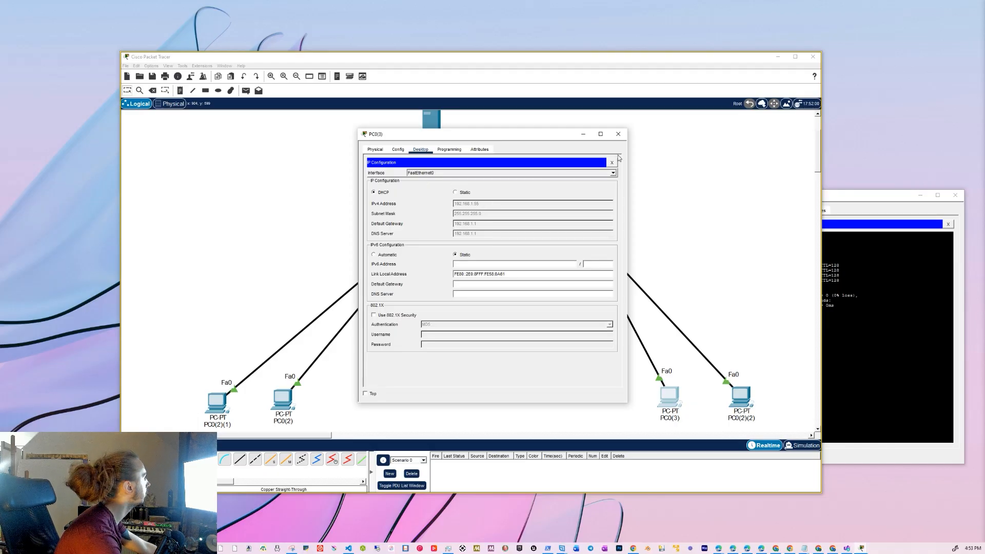
pyautogui.click(618, 134)
# - Ping 192.168.1.55 from PC0(1)'s command prompt to test the VLAN separation, and close the device
pyautogui.click(862, 328)
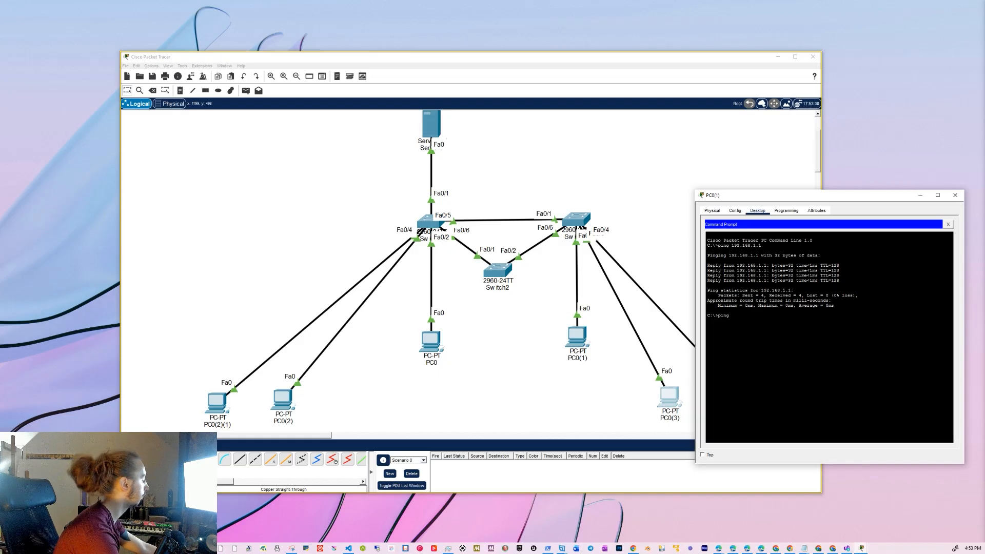
pyautogui.rightClick(818, 333)
pyautogui.click(830, 344)
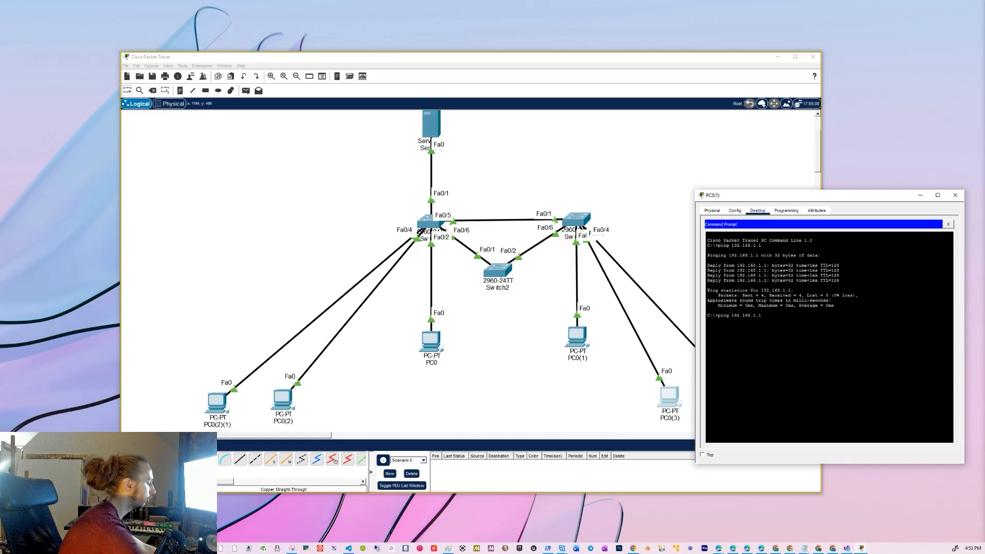
pyautogui.write('55')
pyautogui.press('Return')
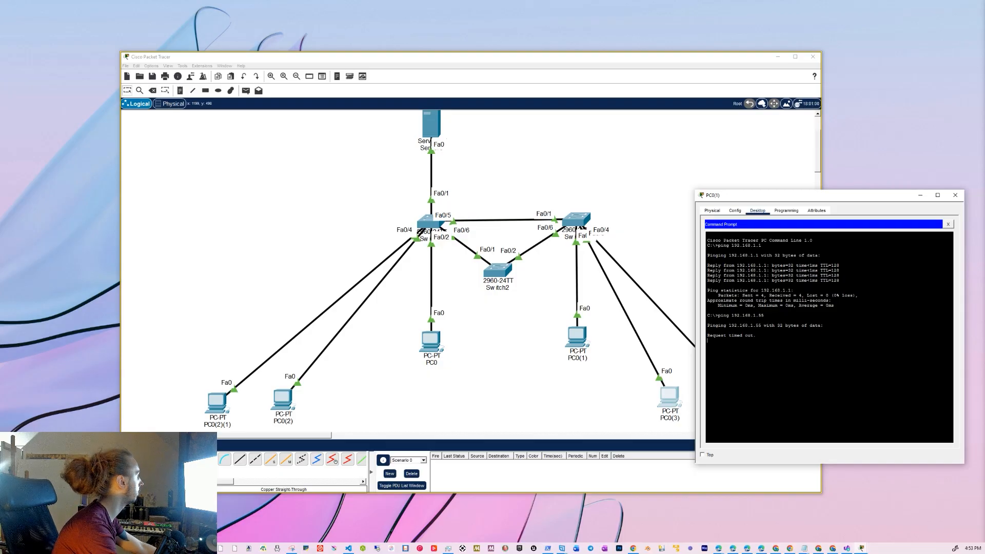
pyautogui.click(172, 446)
pyautogui.click(872, 297)
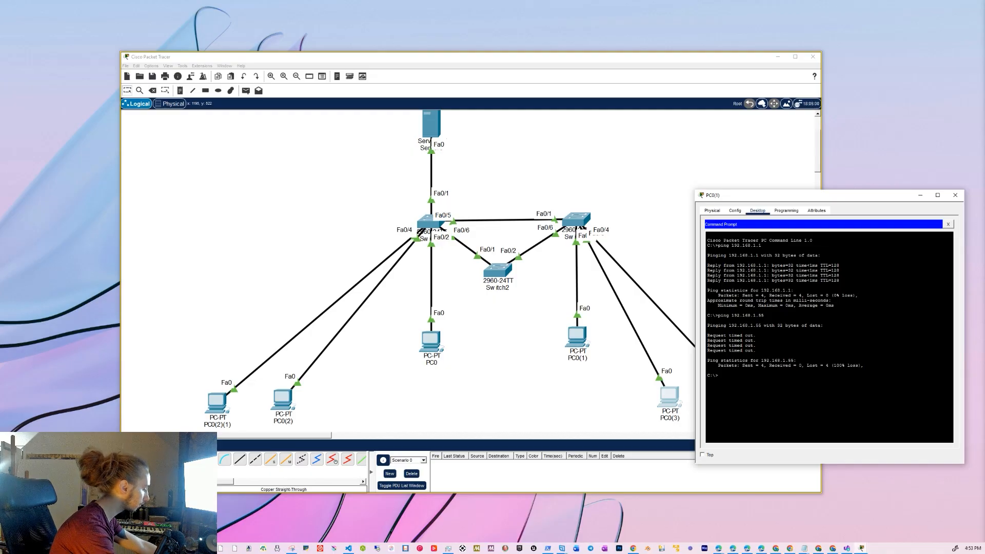
pyautogui.click(955, 195)
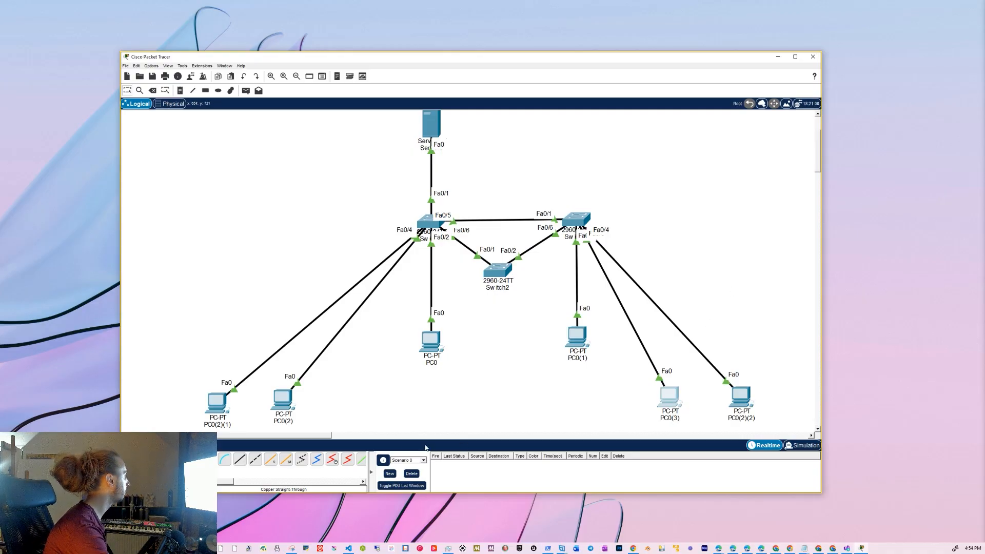
# - Add two 2911 routers to the workspace, one above the switch serving PC0(1) and another farther to its right
pyautogui.hscroll(2, 498, 262)
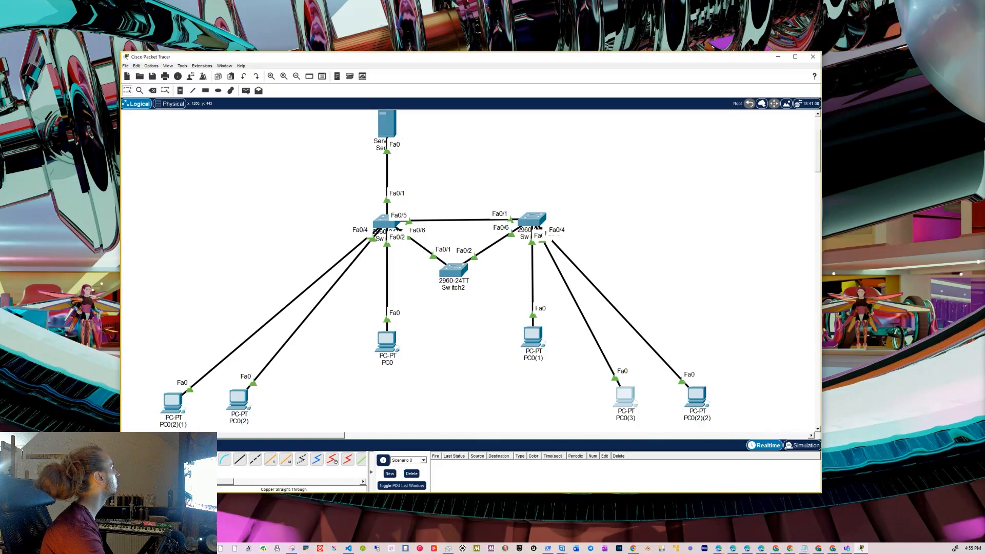
pyautogui.moveTo(429, 54); pyautogui.dragTo(447, 58)
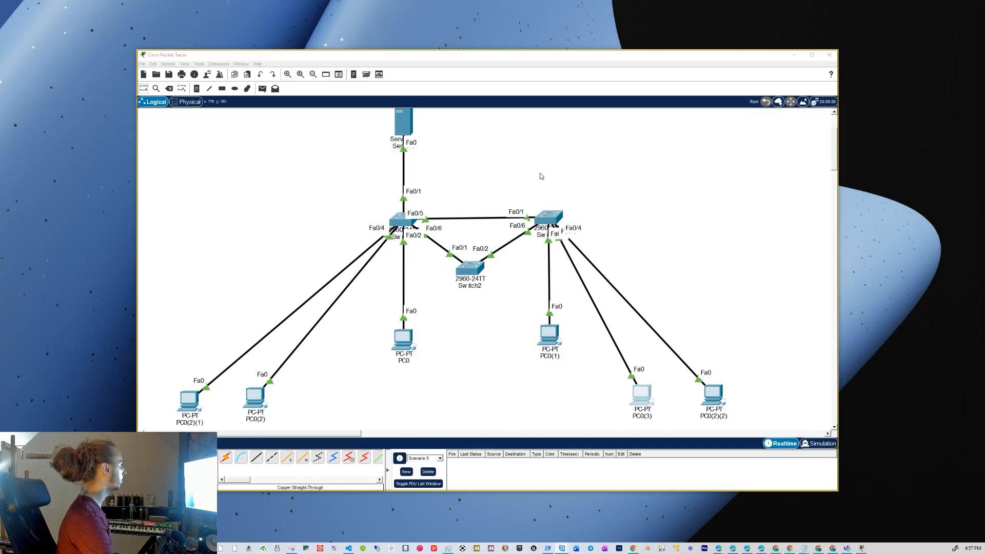
pyautogui.click(160, 457)
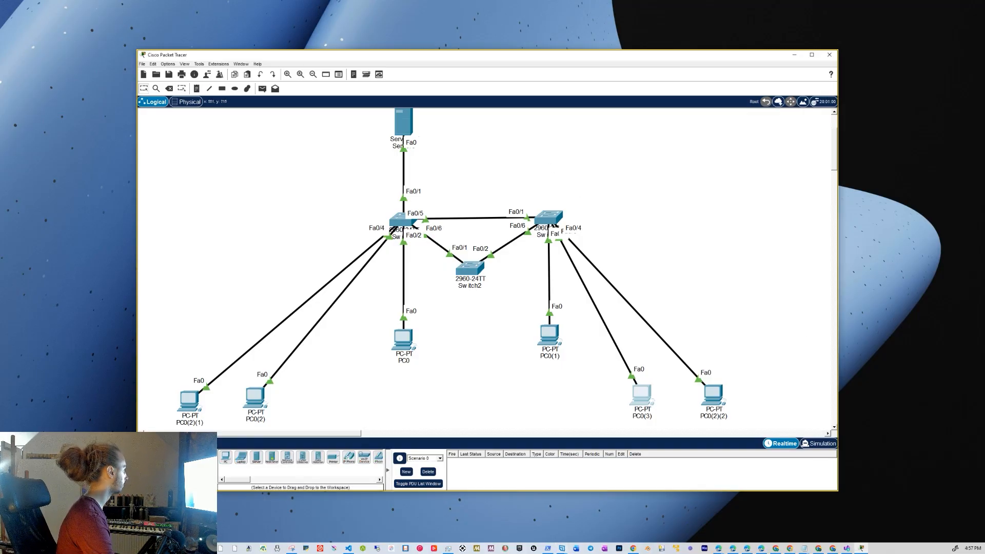
pyautogui.click(146, 457)
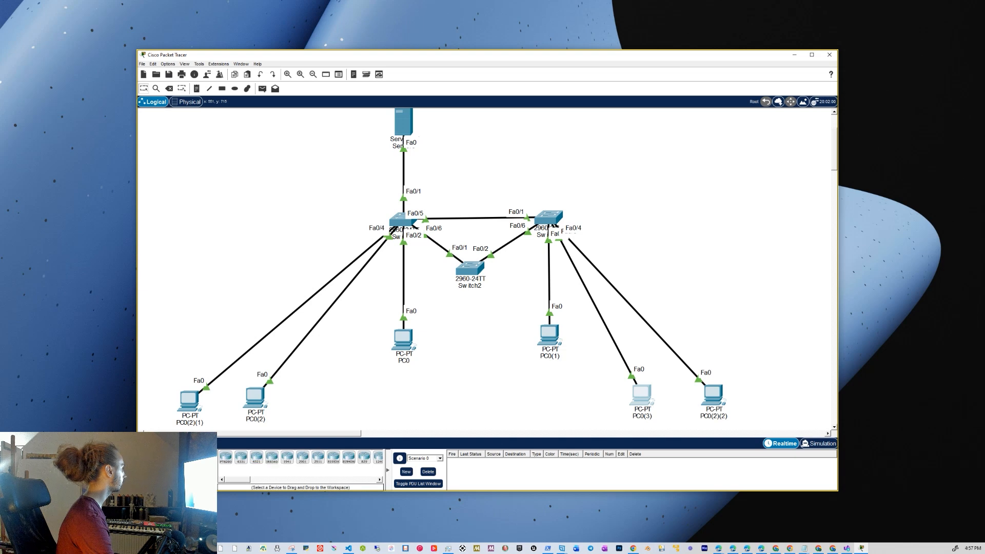
pyautogui.click(318, 457)
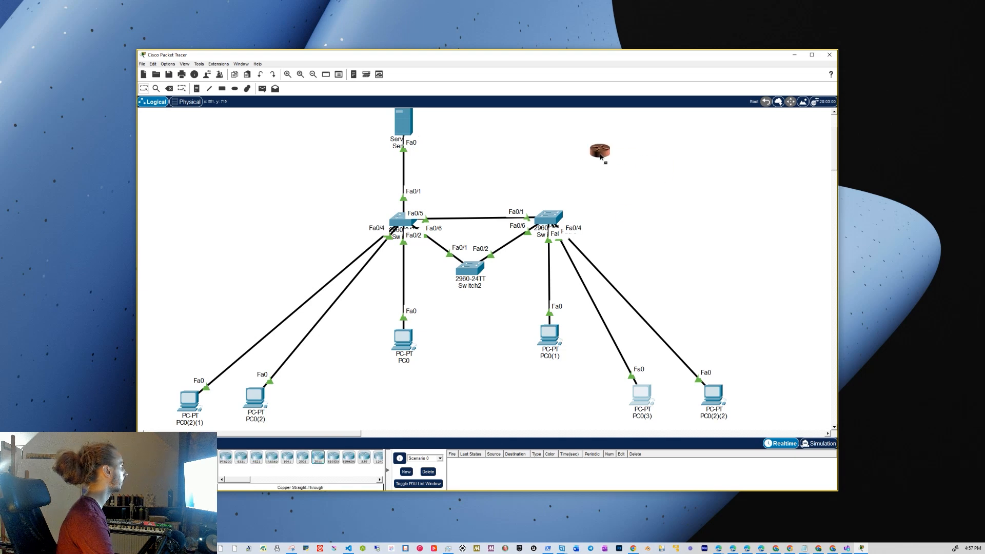
pyautogui.click(563, 149)
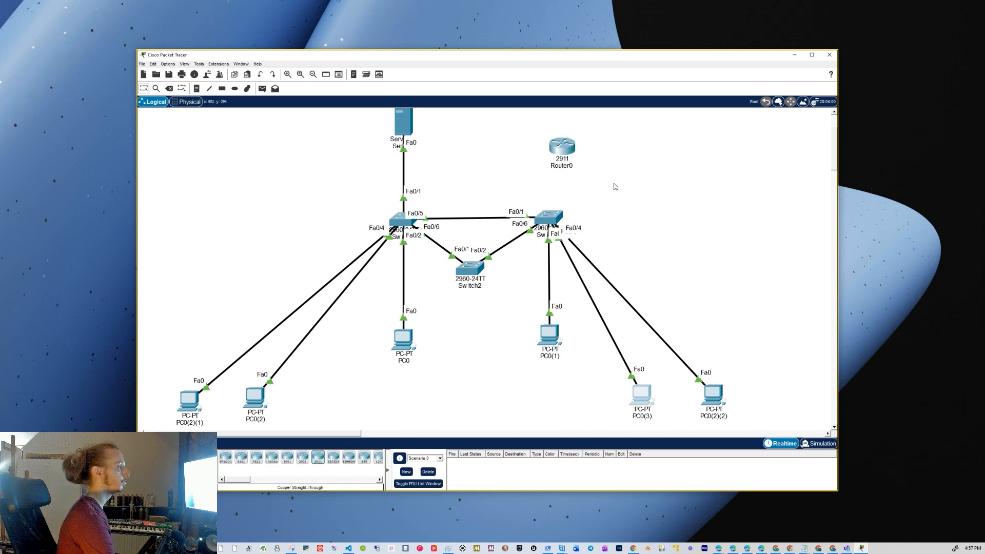
pyautogui.click(318, 457)
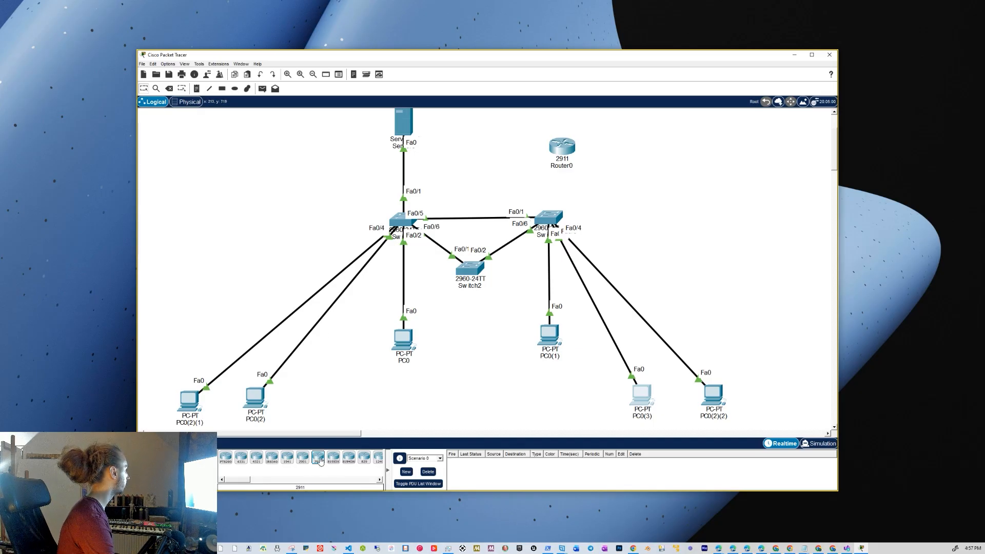
pyautogui.click(708, 151)
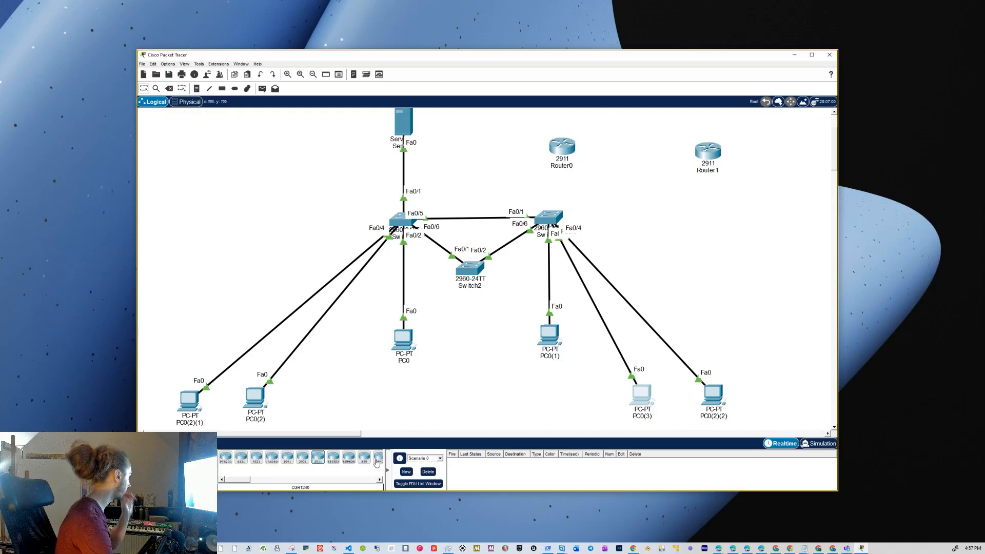
# - Add a text note reading 192.168.10.0 between the two routers, beside the switch below Router0
pyautogui.click(196, 89)
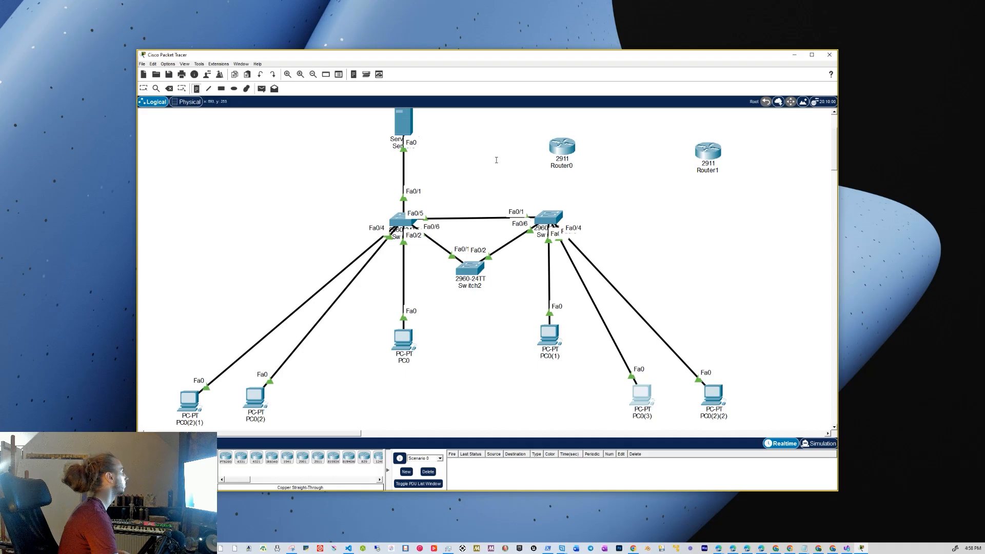
pyautogui.click(601, 197)
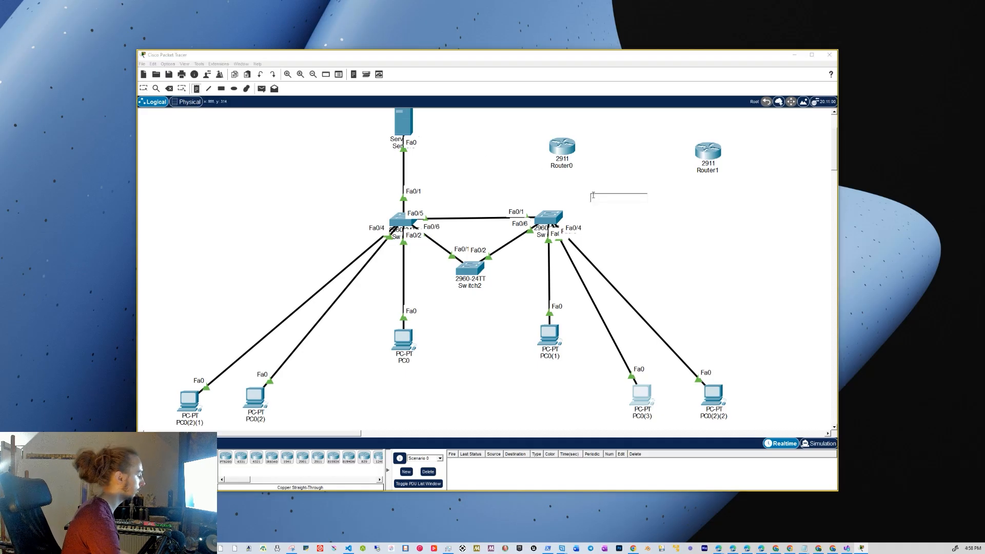
pyautogui.write('192')
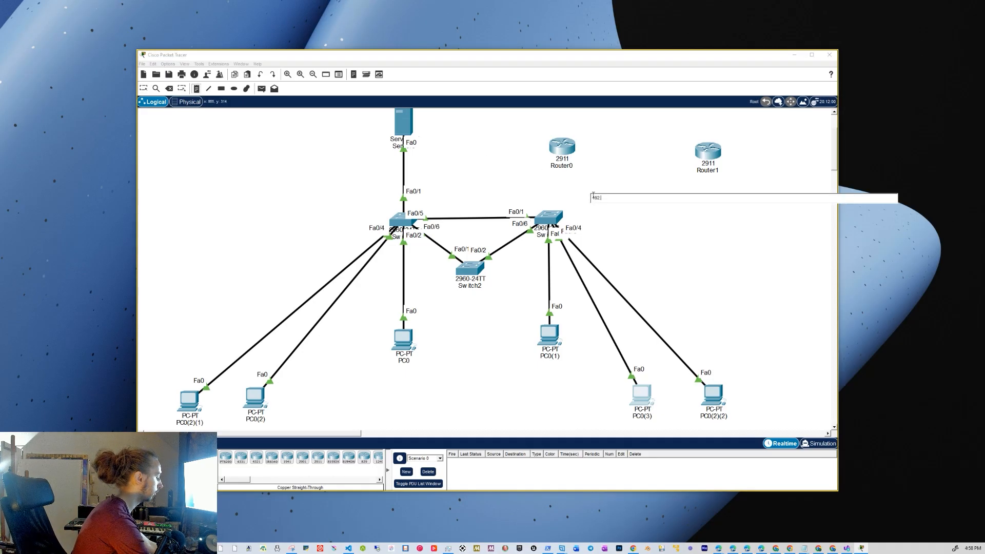
pyautogui.write('.168.10.1')
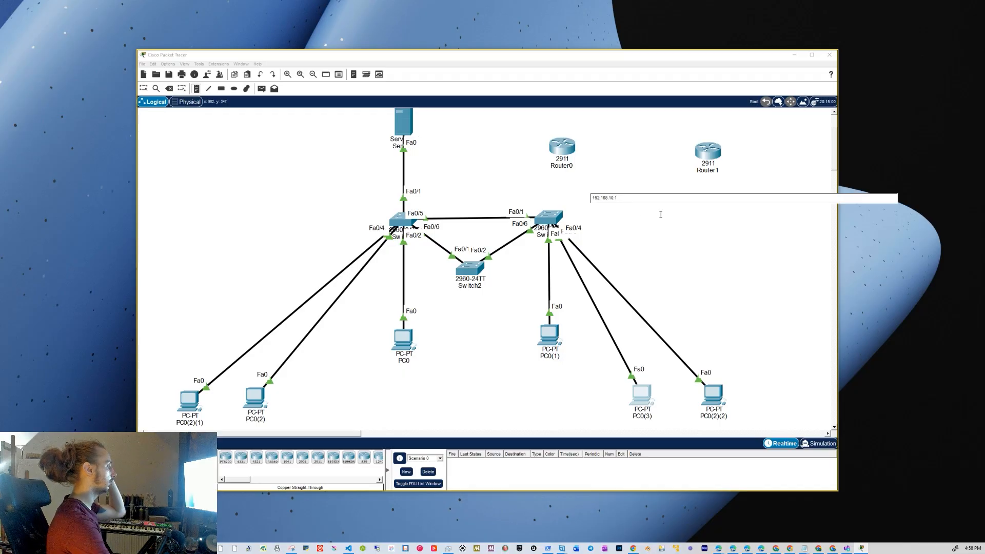
pyautogui.press('BackSpace')
pyautogui.write('0')
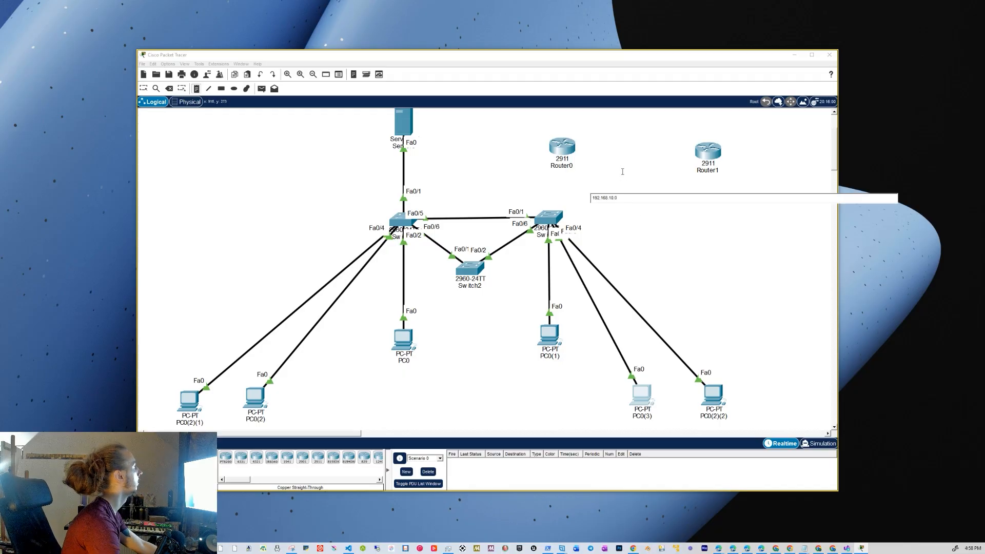
pyautogui.moveTo(627, 198); pyautogui.dragTo(583, 198)
pyautogui.click(605, 173)
pyautogui.click(606, 173)
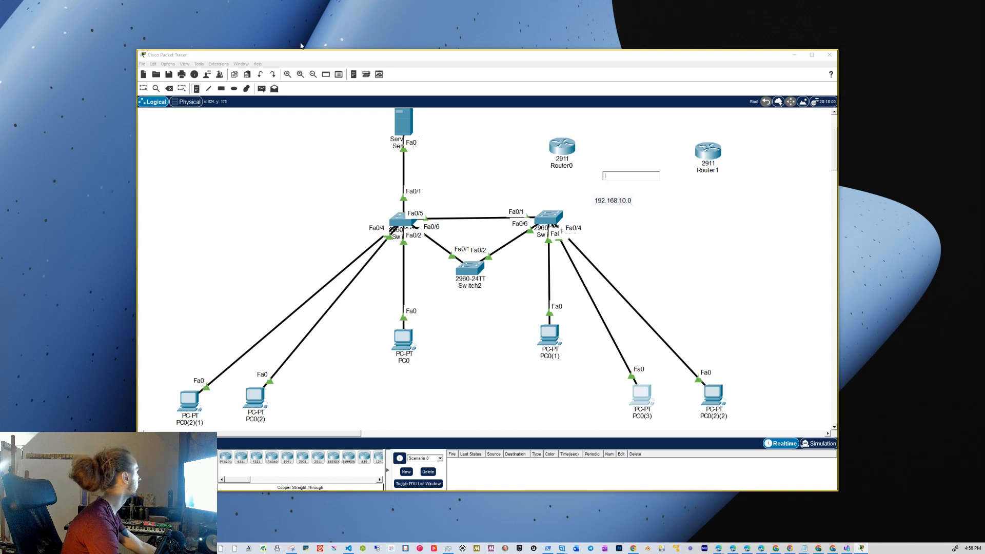
# - Duplicate the 192.168.10.0 note, delete the surplus copy, and place the remaining copy below Router1
pyautogui.click(144, 89)
pyautogui.moveTo(609, 201); pyautogui.dragTo(756, 198)
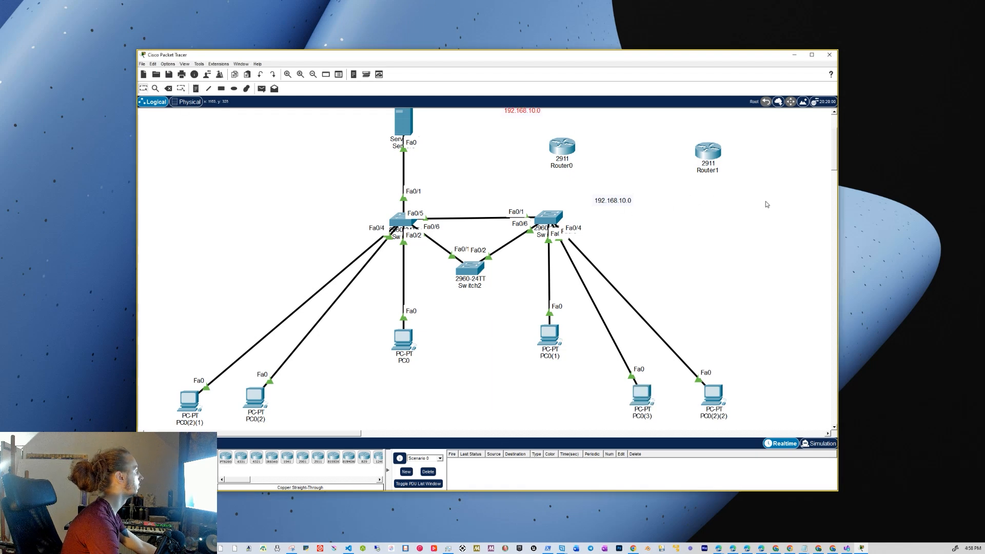
pyautogui.click(657, 213)
pyautogui.hotkey('ctrl', 'v')
pyautogui.scroll(4, 593, 189)
pyautogui.scroll(-2, 589, 190)
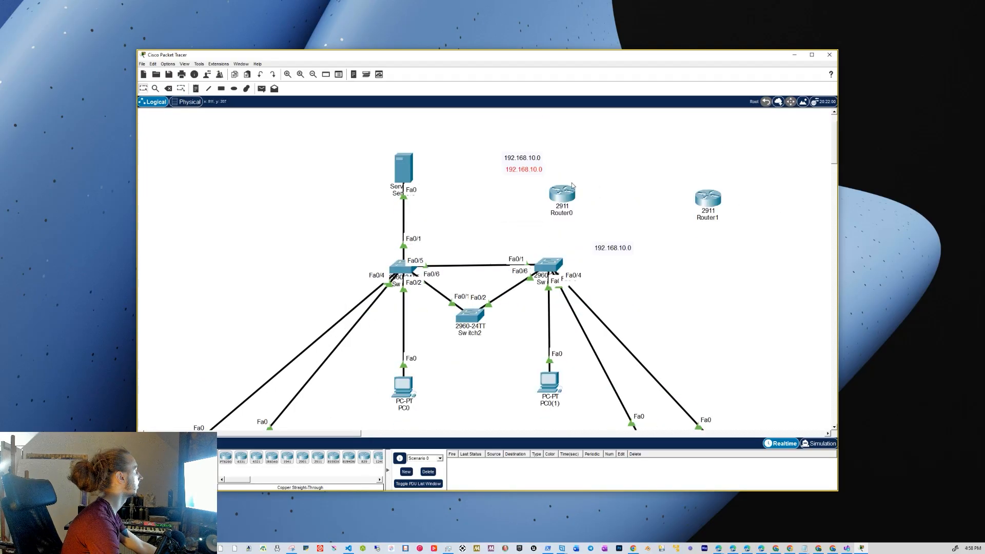
pyautogui.press('Delete')
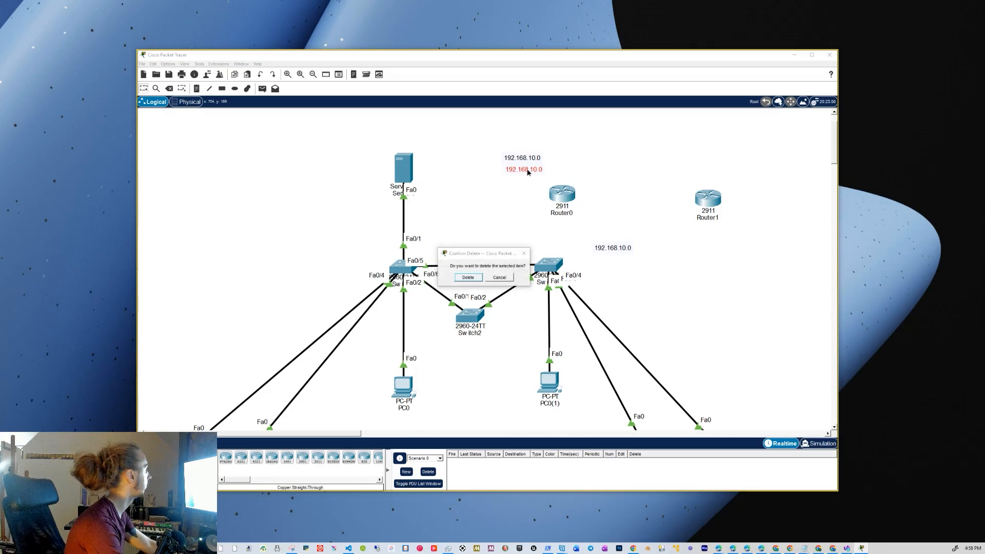
pyautogui.press('Return')
pyautogui.click(144, 88)
pyautogui.moveTo(528, 161); pyautogui.dragTo(716, 250)
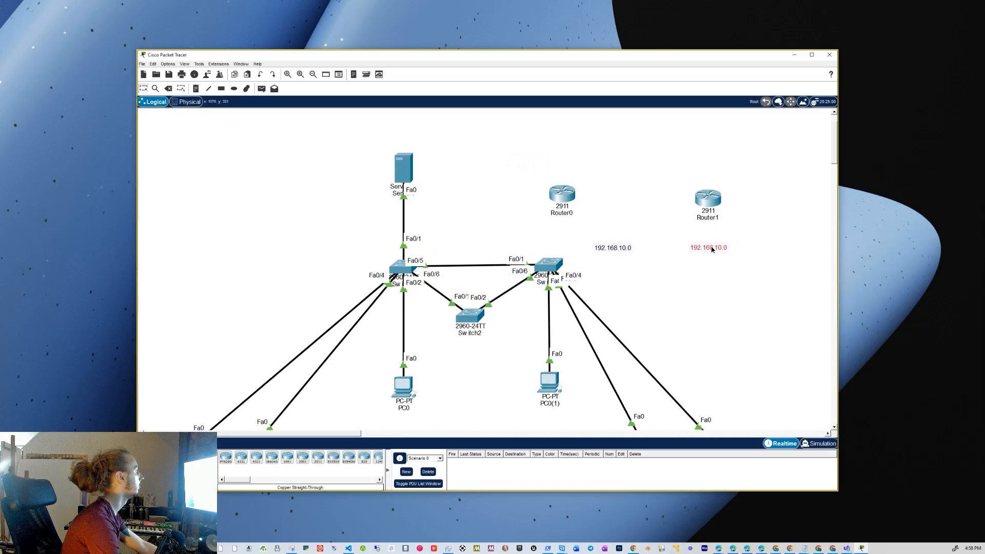
# - Change the copied note below Router1 to 192.168.20.0
pyautogui.doubleClick(717, 248)
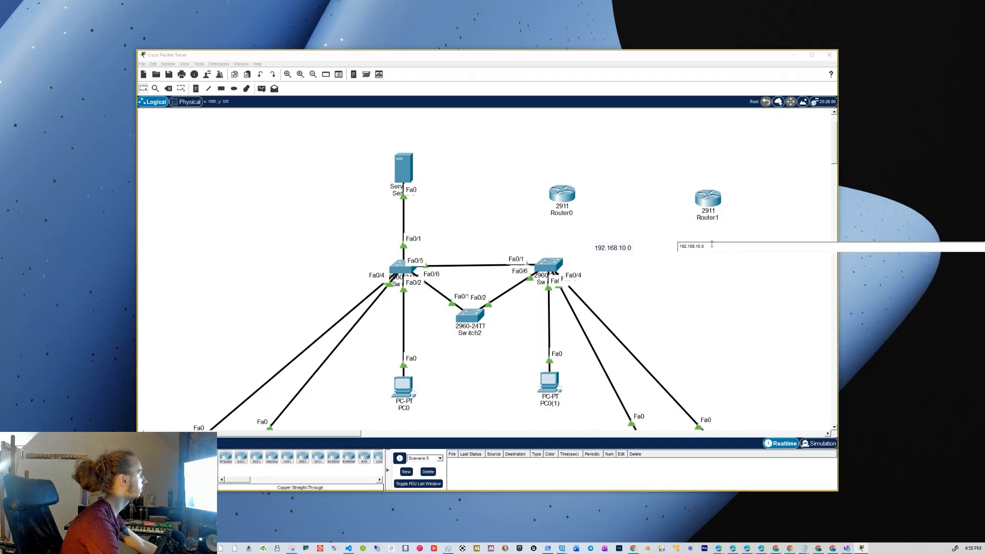
pyautogui.press('BackSpace')
pyautogui.write('2')
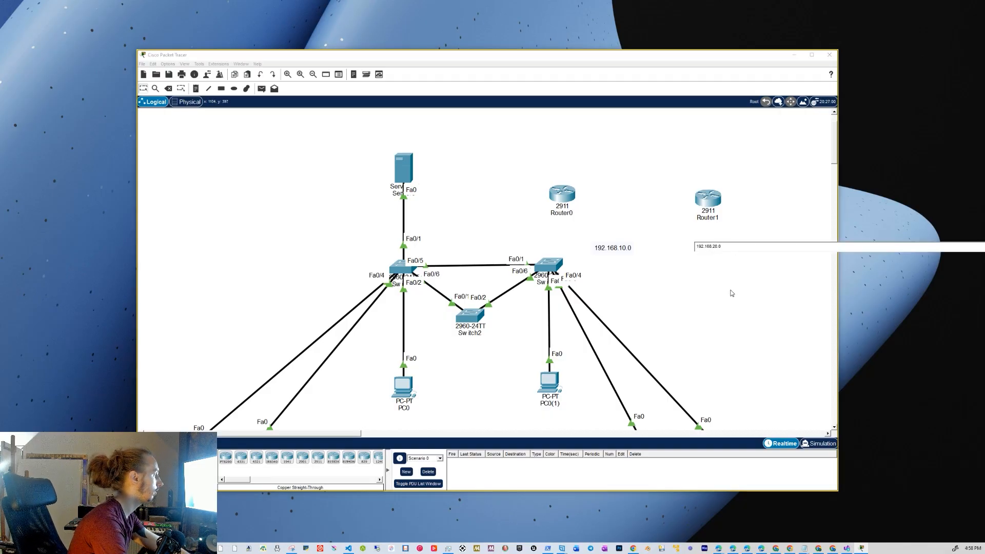
pyautogui.click(734, 303)
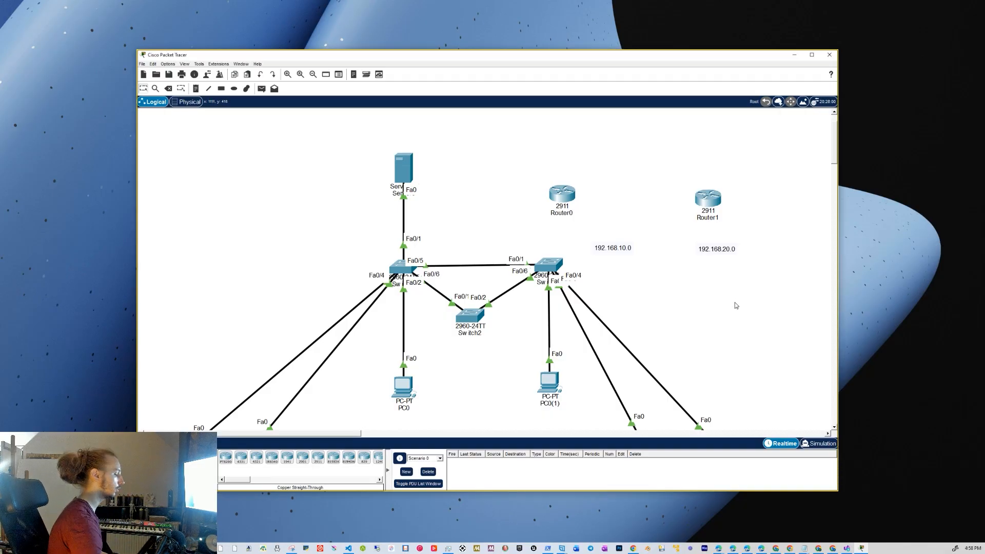
# - Nudge both routers up and left, placing the 192.168.10.0 note below-left of Router0 and the 192.168.20.0 note below-right of Router1
pyautogui.moveTo(565, 200); pyautogui.dragTo(553, 193)
pyautogui.moveTo(610, 250); pyautogui.dragTo(504, 224)
pyautogui.moveTo(719, 251); pyautogui.dragTo(770, 239)
pyautogui.moveTo(711, 204); pyautogui.dragTo(707, 192)
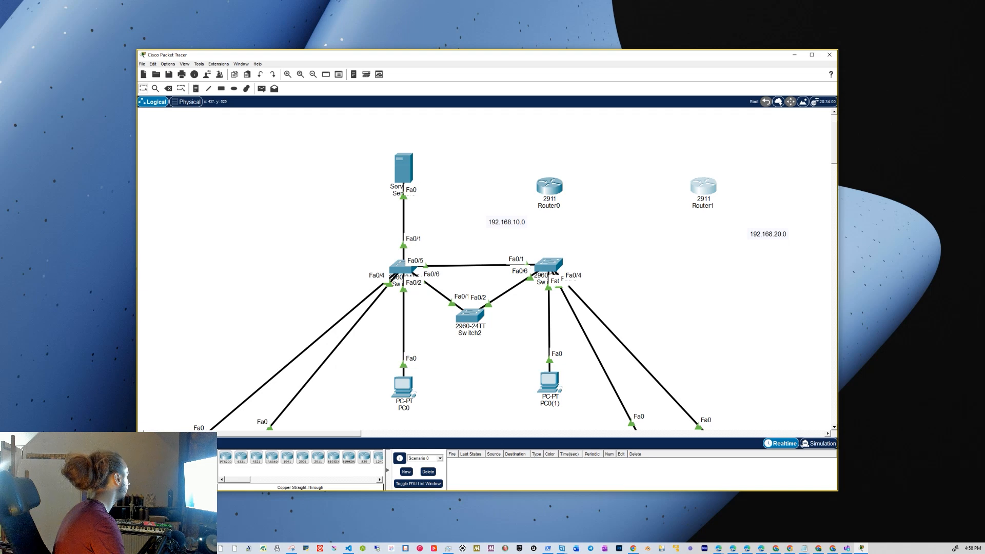
# - Add a Server-PT to the right of Router1, above the 192.168.20.0 note
pyautogui.click(158, 458)
pyautogui.moveTo(226, 458); pyautogui.dragTo(763, 202)
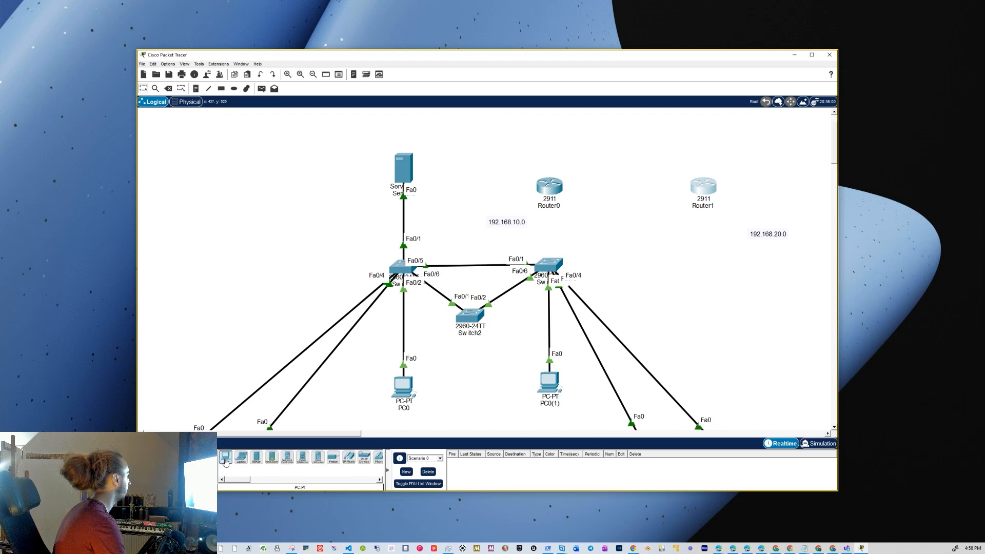
pyautogui.click(256, 458)
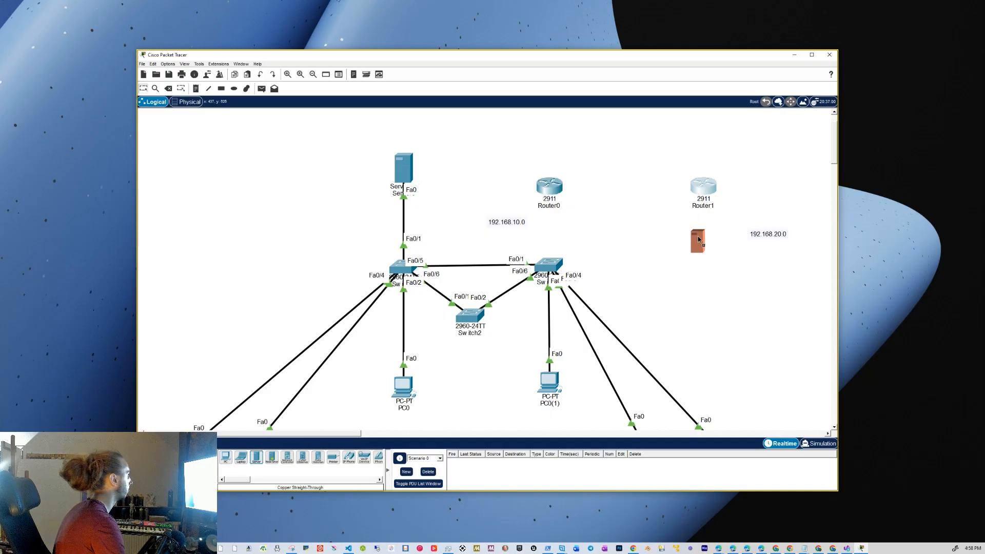
pyautogui.click(817, 184)
pyautogui.scroll(-1, 716, 266)
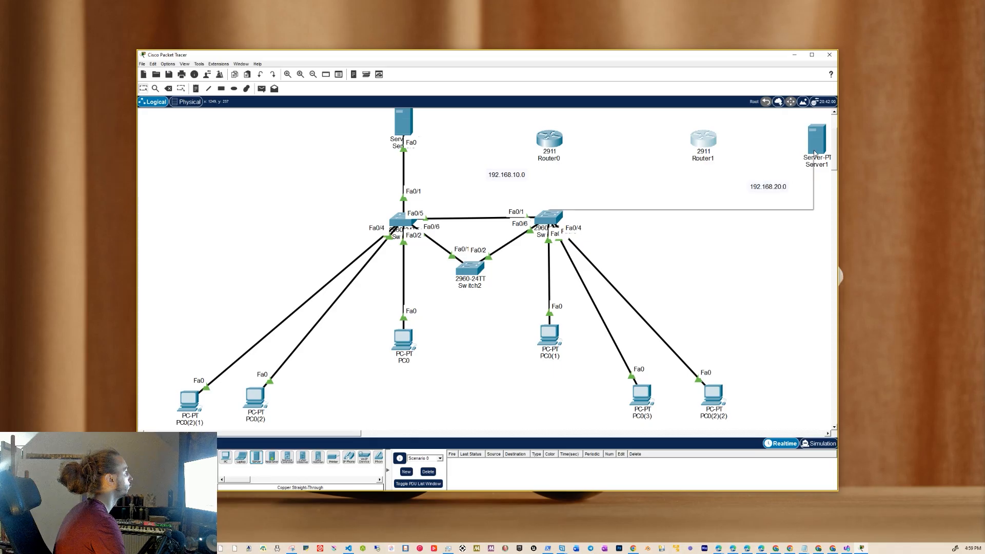
pyautogui.moveTo(815, 153)
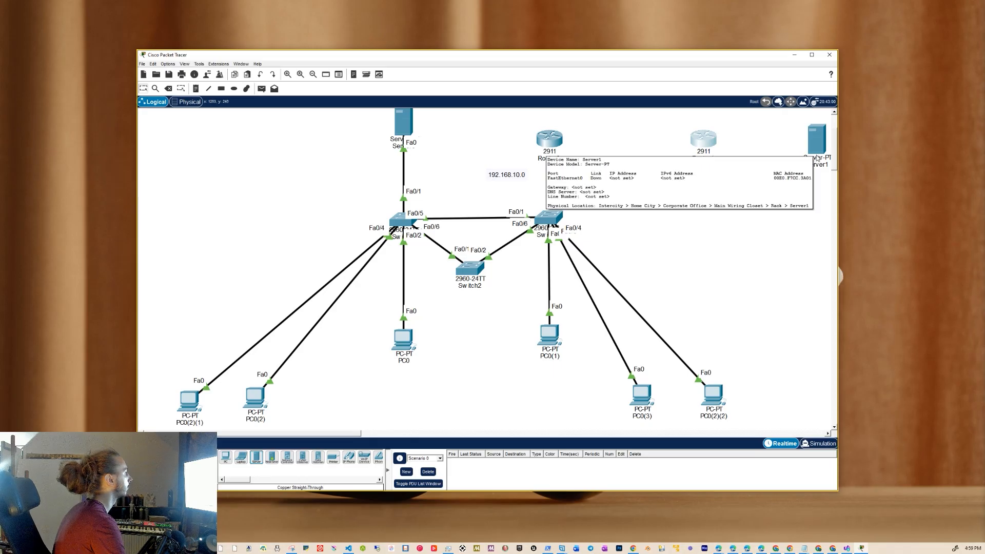
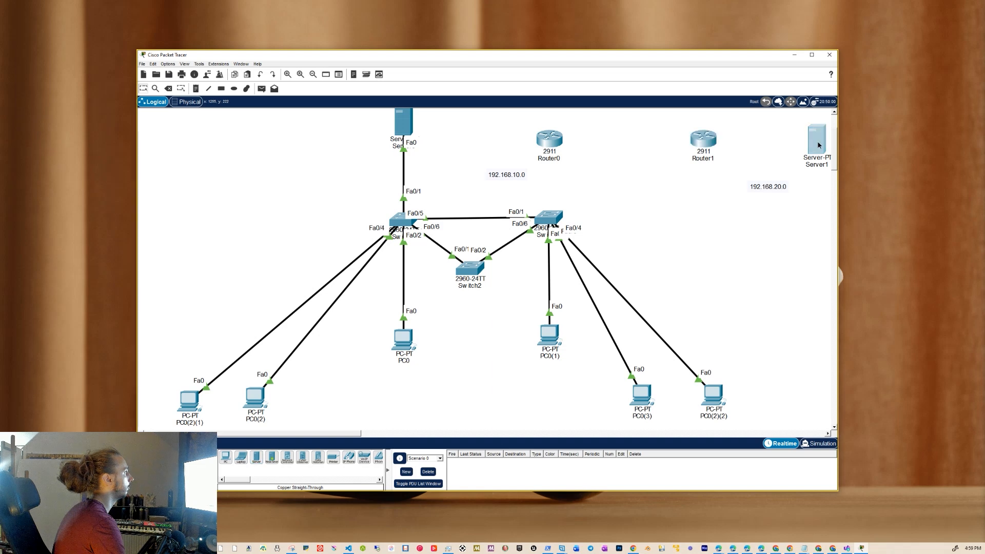
pyautogui.moveTo(818, 147); pyautogui.dragTo(817, 143)
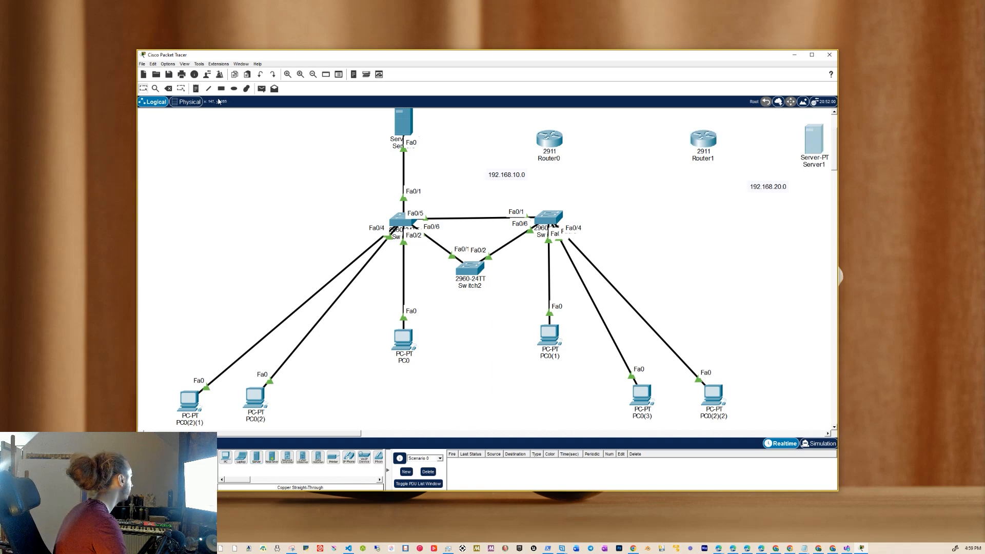
# - Copy the 192.168.20.0 note, place the copy below Switch2, and change its text to 192.168.30.0
pyautogui.click(196, 90)
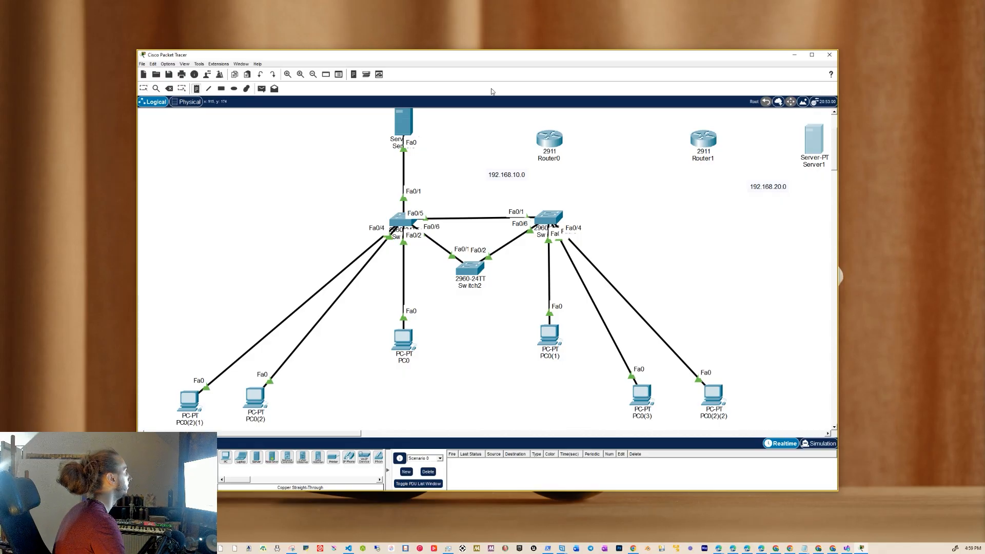
pyautogui.click(144, 89)
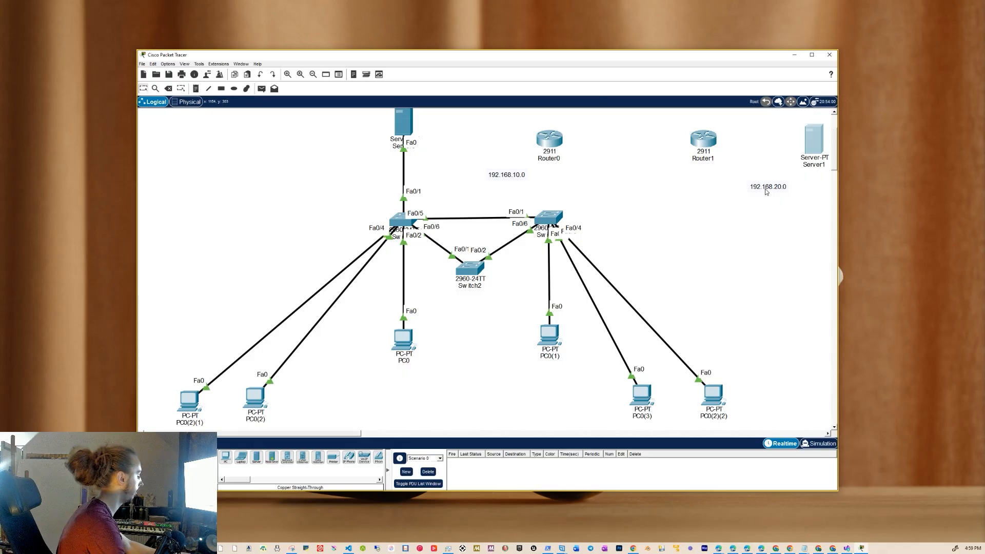
pyautogui.hotkey('ctrl', 'v')
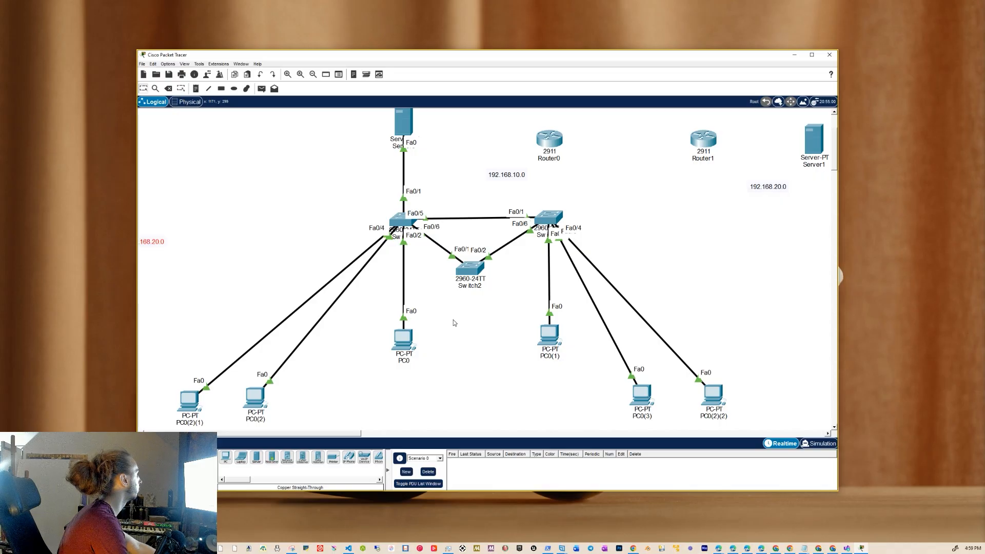
pyautogui.moveTo(153, 247); pyautogui.dragTo(477, 328)
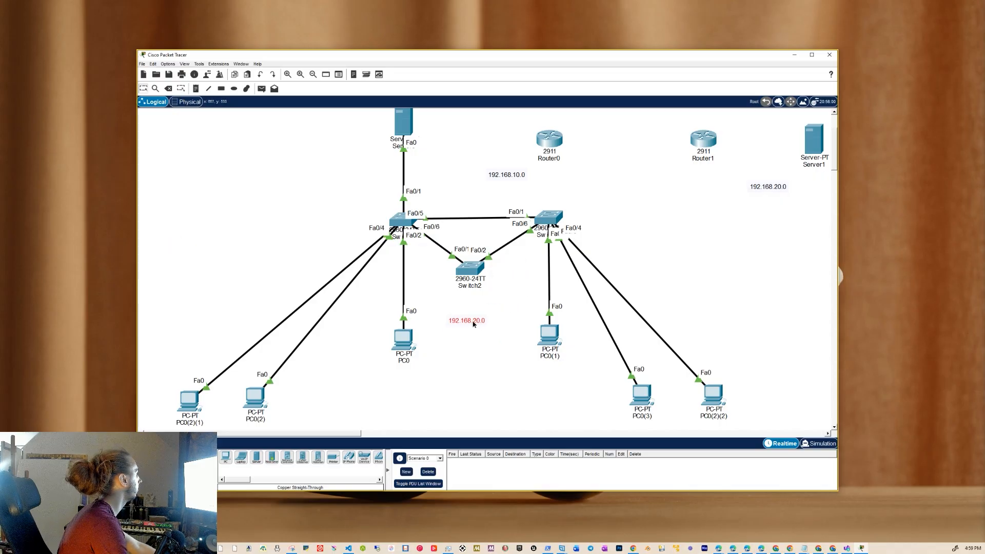
pyautogui.doubleClick(478, 321)
pyautogui.click(467, 318)
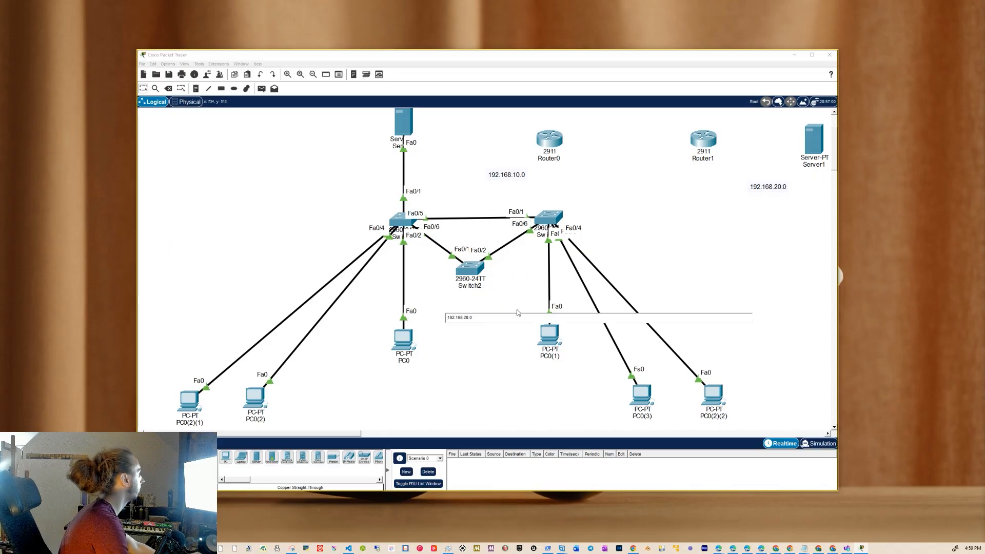
pyautogui.press('BackSpace')
pyautogui.write('3')
pyautogui.click(523, 307)
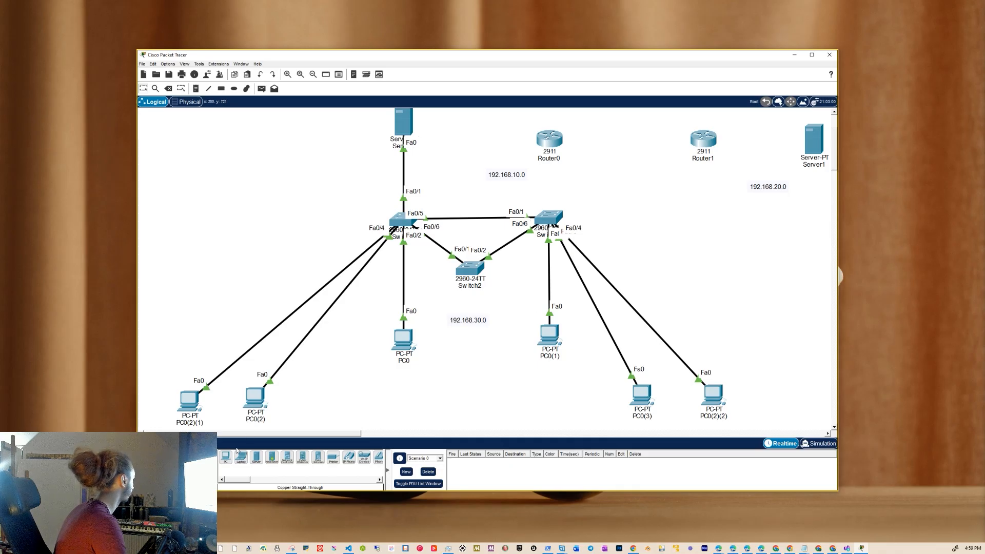
# - Connect FastEthernet0/5 of the switch below Router0 to Router0's GigabitEthernet0/0 with a copper straight-through cable
pyautogui.click(184, 457)
pyautogui.click(256, 458)
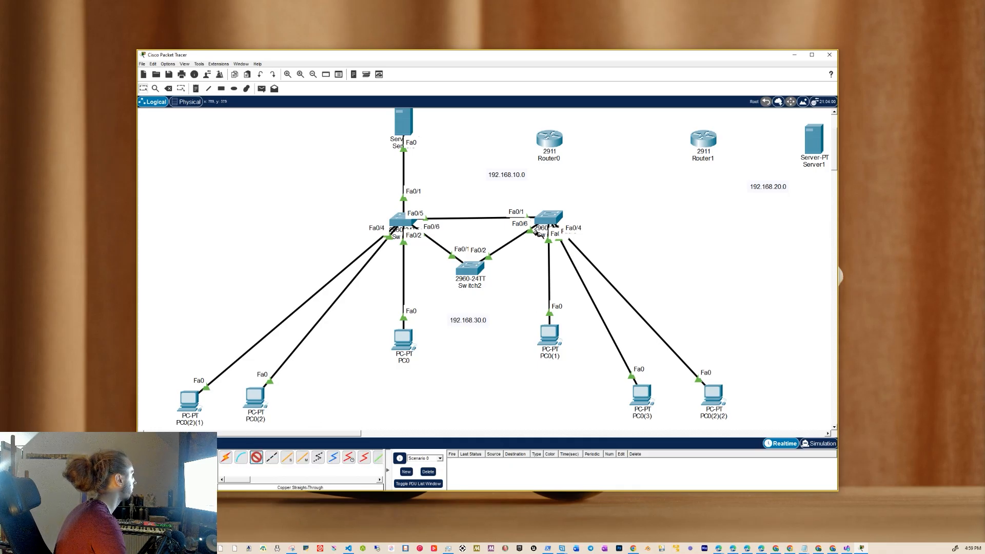
pyautogui.click(553, 217)
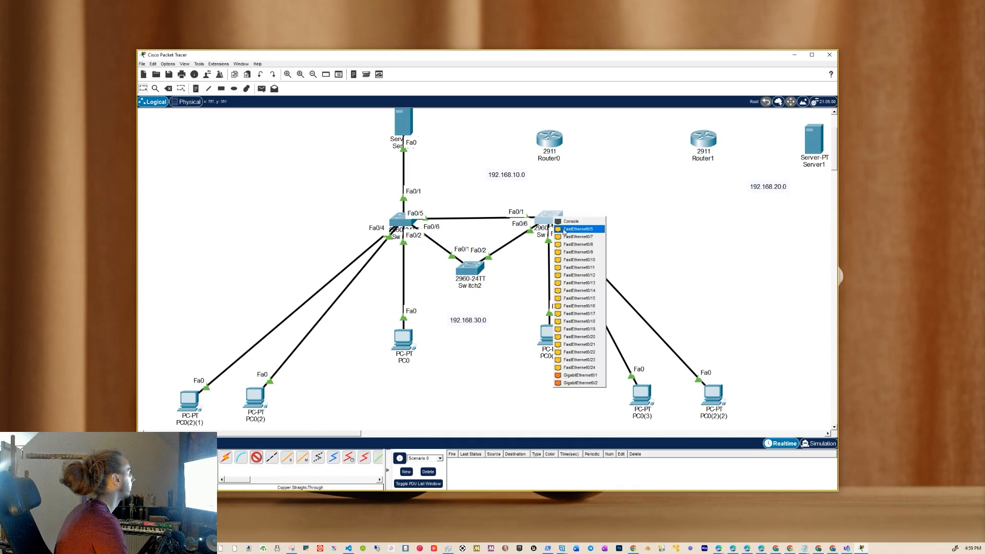
pyautogui.click(565, 230)
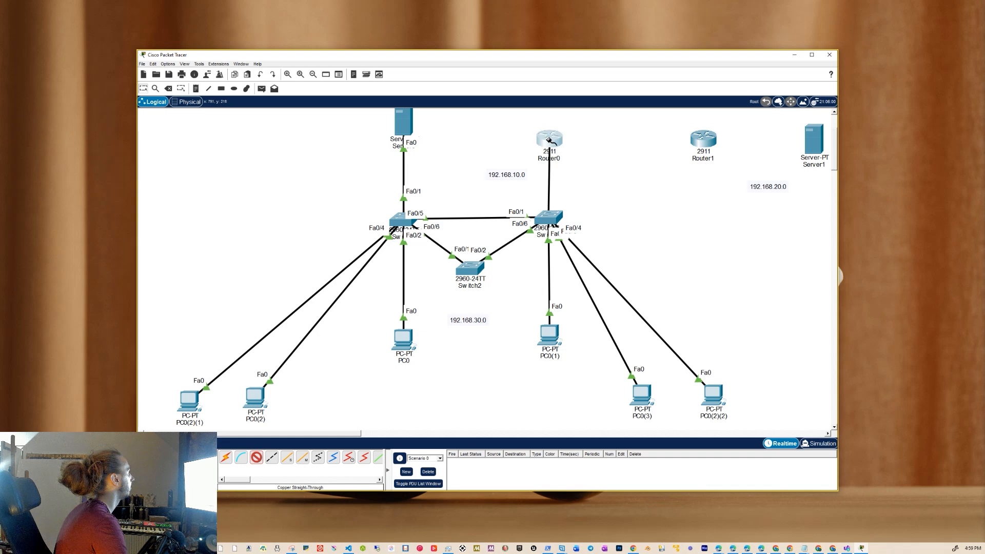
pyautogui.click(549, 139)
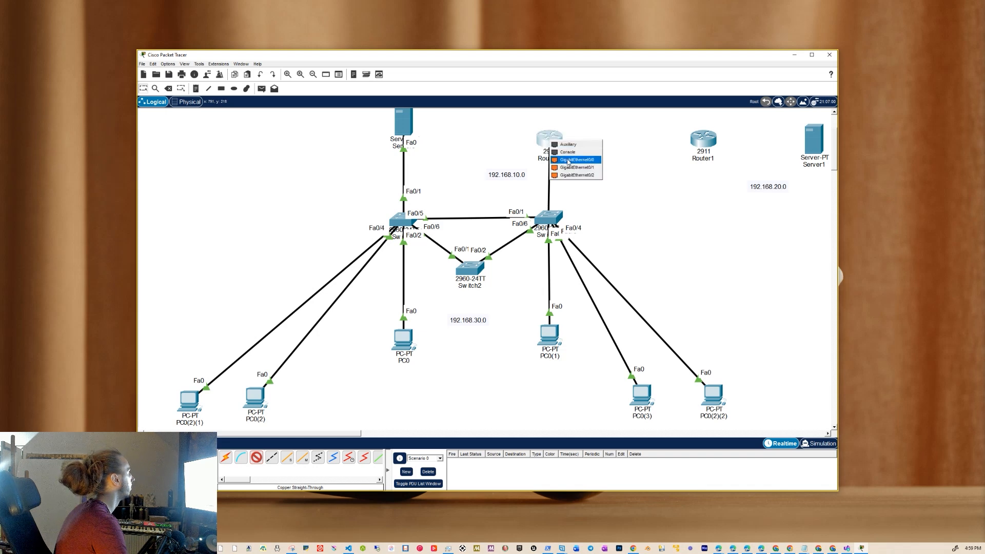
pyautogui.click(568, 160)
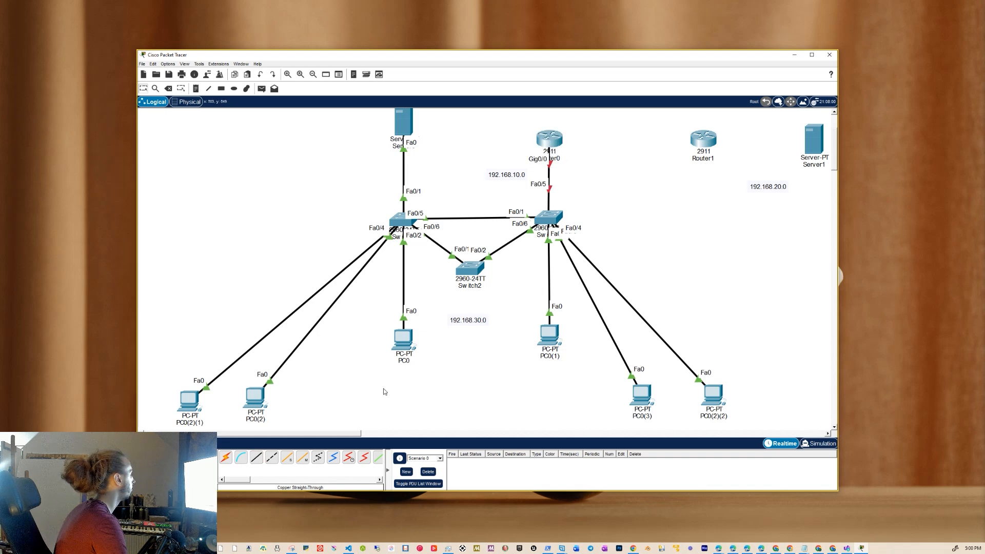
# - Connect Router1's GigabitEthernet0/0 to Server1's FastEthernet0 with a copper straight-through cable
pyautogui.click(256, 457)
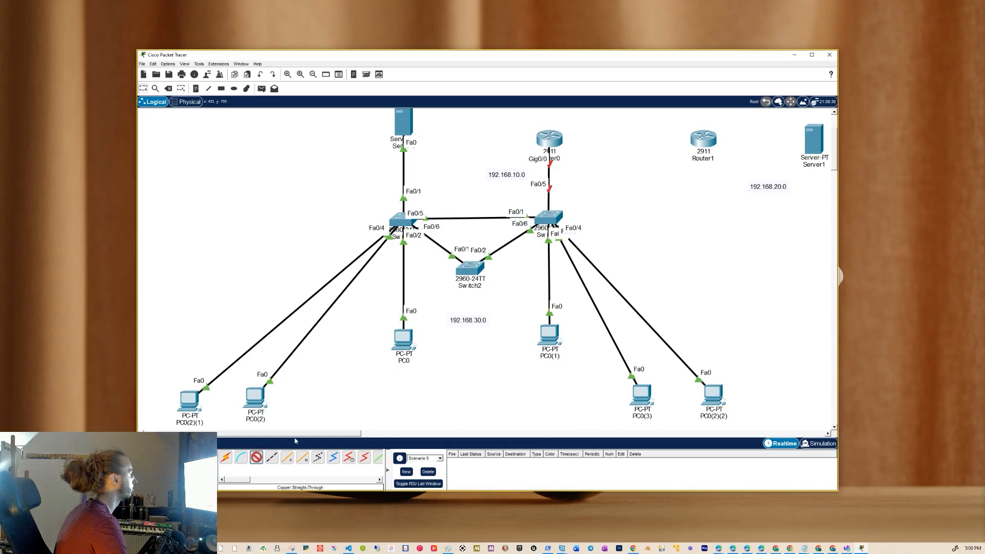
pyautogui.click(709, 142)
pyautogui.click(729, 163)
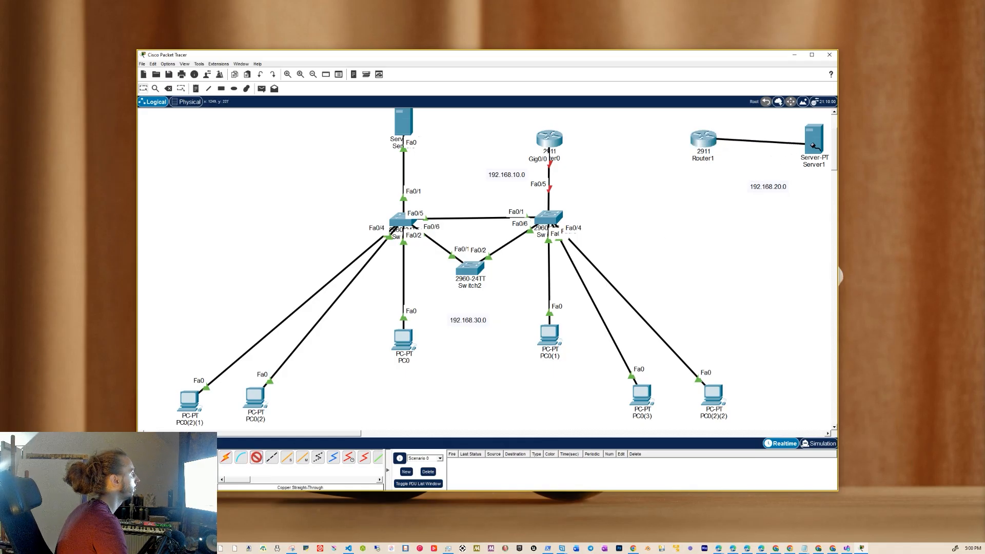
pyautogui.click(811, 141)
pyautogui.click(820, 148)
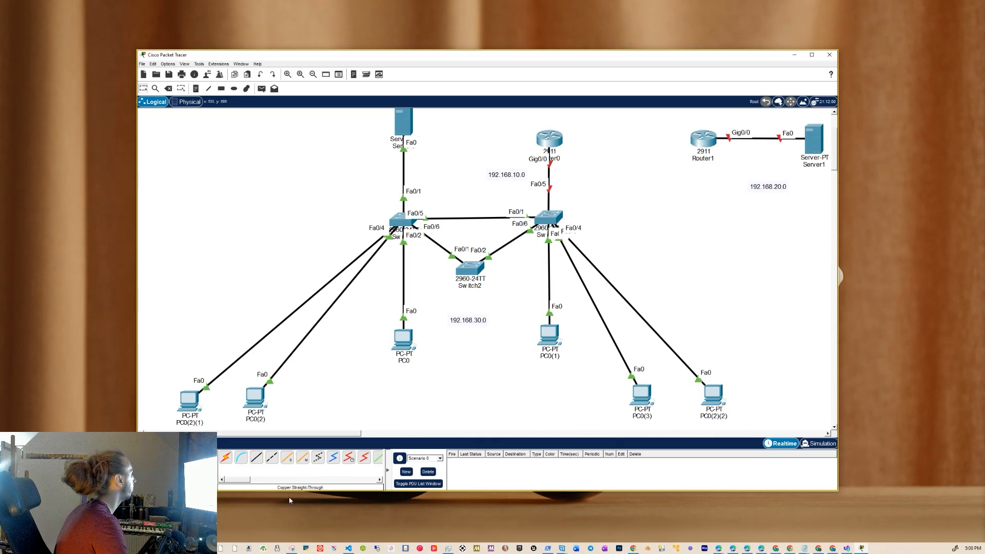
# - Connect Router0's GigabitEthernet0/1 to Router1's GigabitEthernet0/1 with a copper straight-through cable
pyautogui.click(256, 457)
pyautogui.click(552, 139)
pyautogui.click(570, 157)
pyautogui.click(706, 142)
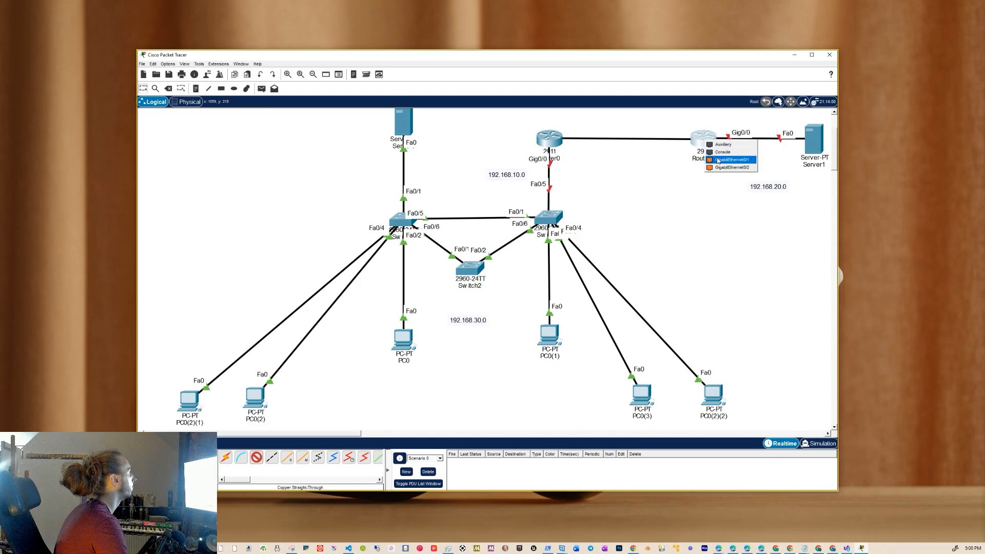
pyautogui.click(717, 159)
pyautogui.moveTo(549, 144); pyautogui.dragTo(549, 143)
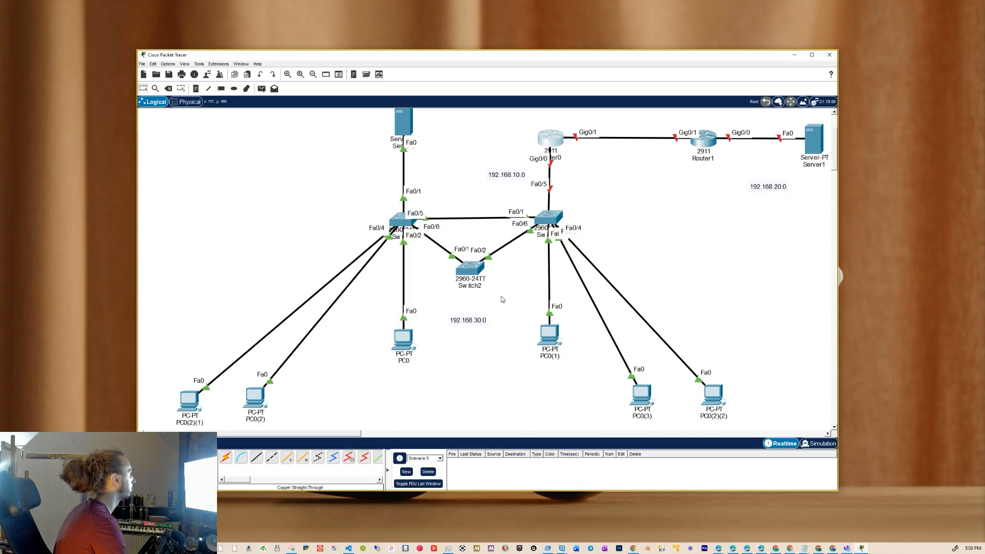
# - Assign Switch1's FastEthernet0/5 access port to VLAN 2 (isolated), then close the switch's settings
pyautogui.click(548, 221)
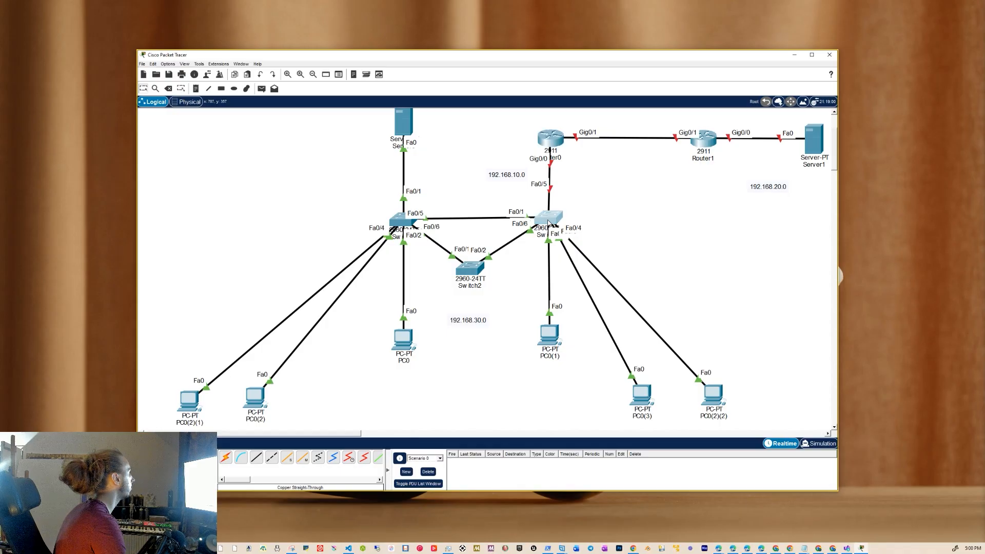
pyautogui.click(548, 222)
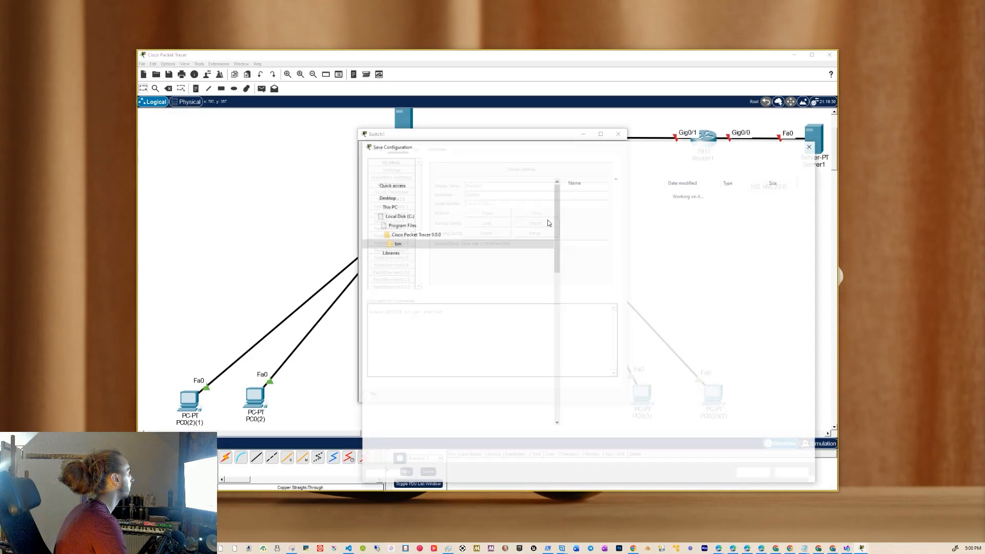
pyautogui.click(811, 145)
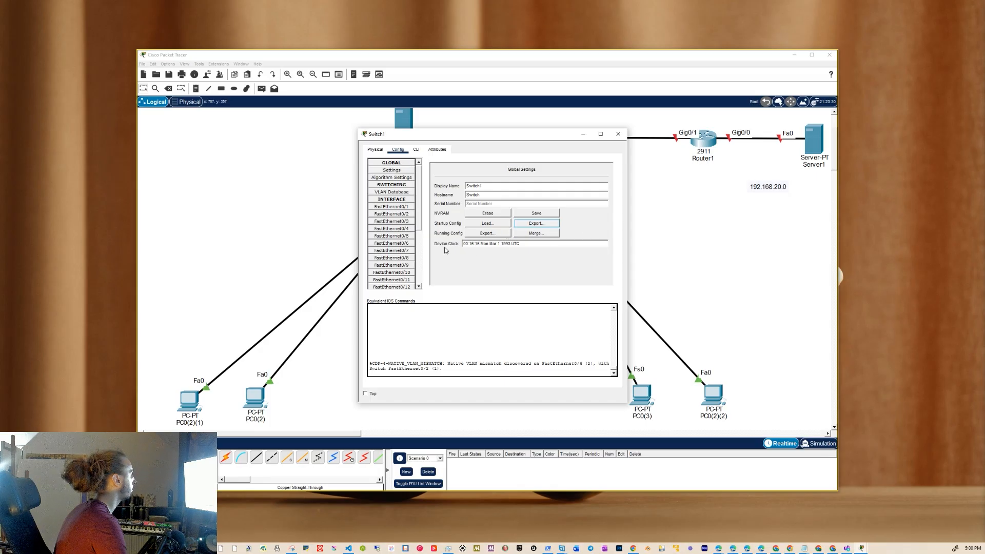
pyautogui.click(399, 236)
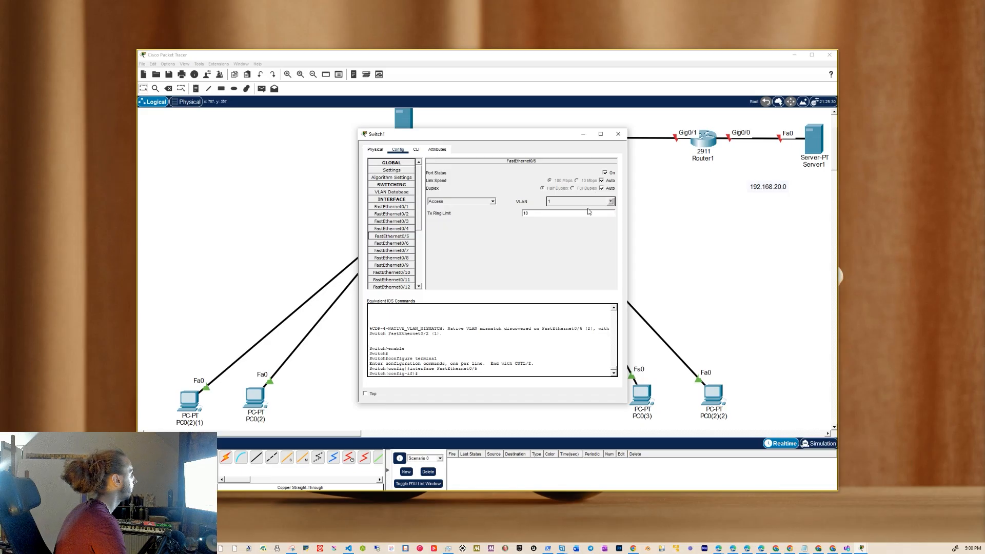
pyautogui.click(611, 201)
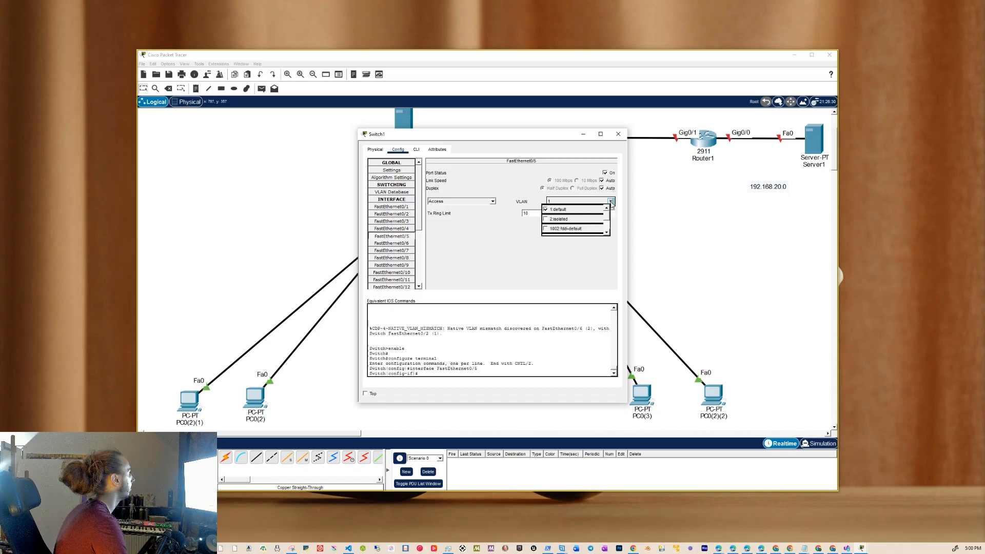
pyautogui.click(546, 219)
pyautogui.moveTo(523, 137); pyautogui.dragTo(647, 249)
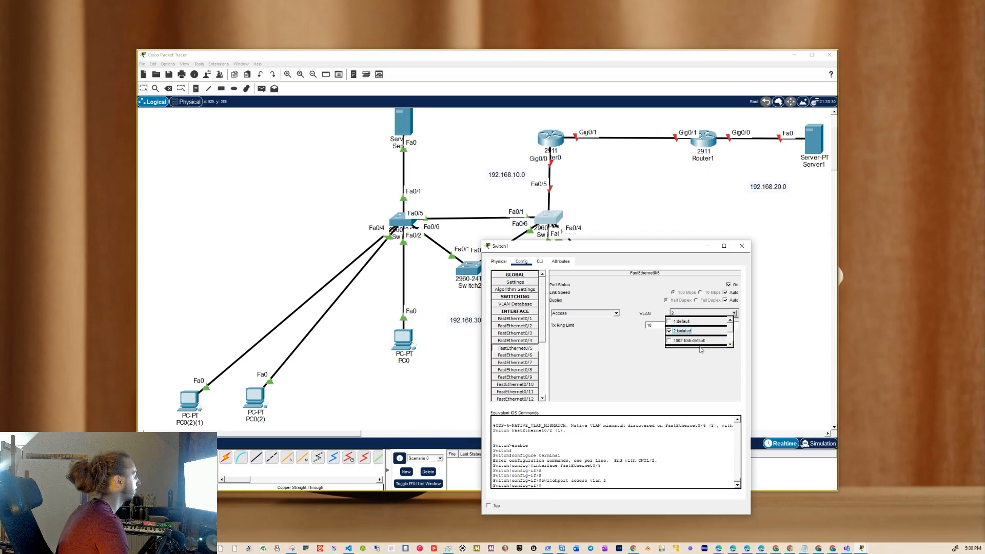
pyautogui.click(683, 271)
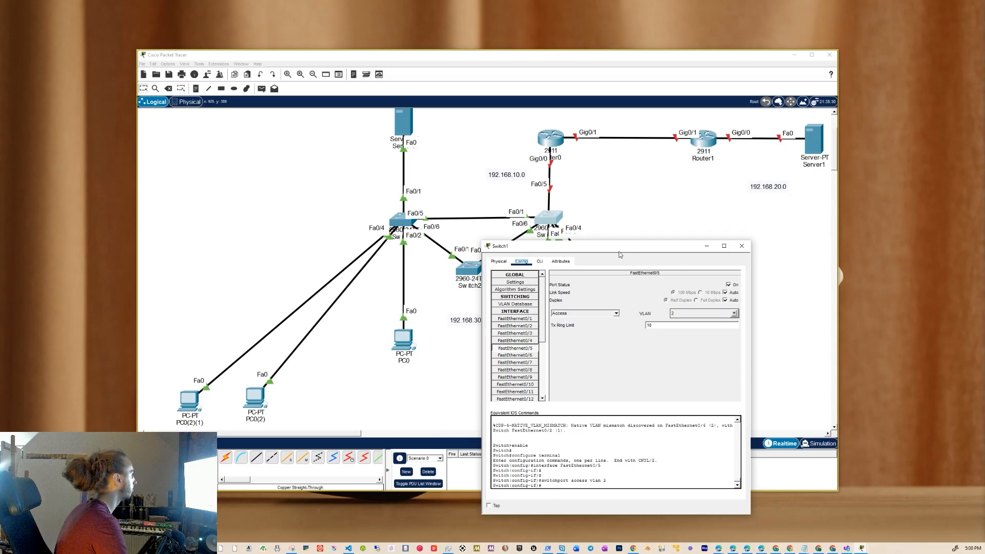
pyautogui.click(741, 246)
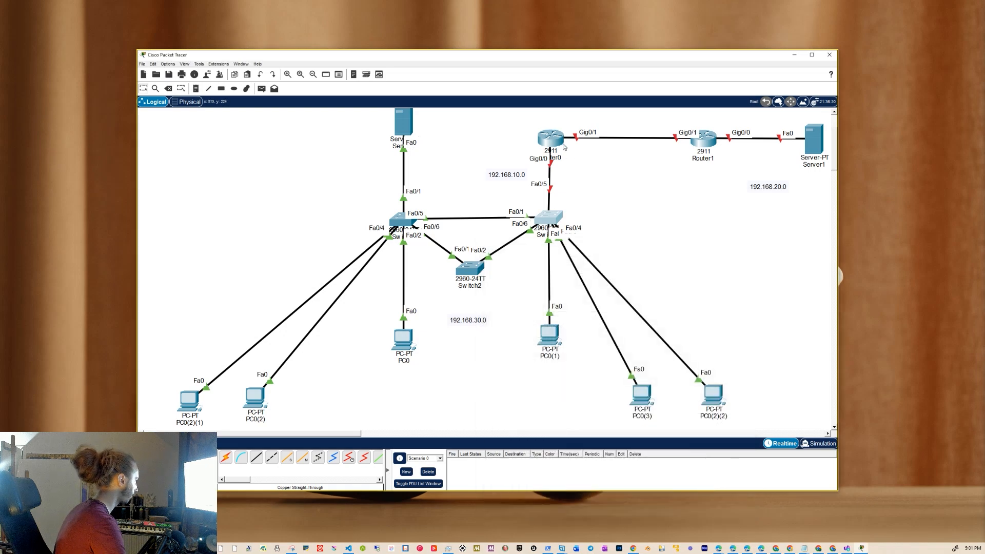
# - Enter 192.168.1.2 as the IPv4 address of Router0's GigabitEthernet0/0 interface and close the router's settings
pyautogui.click(553, 139)
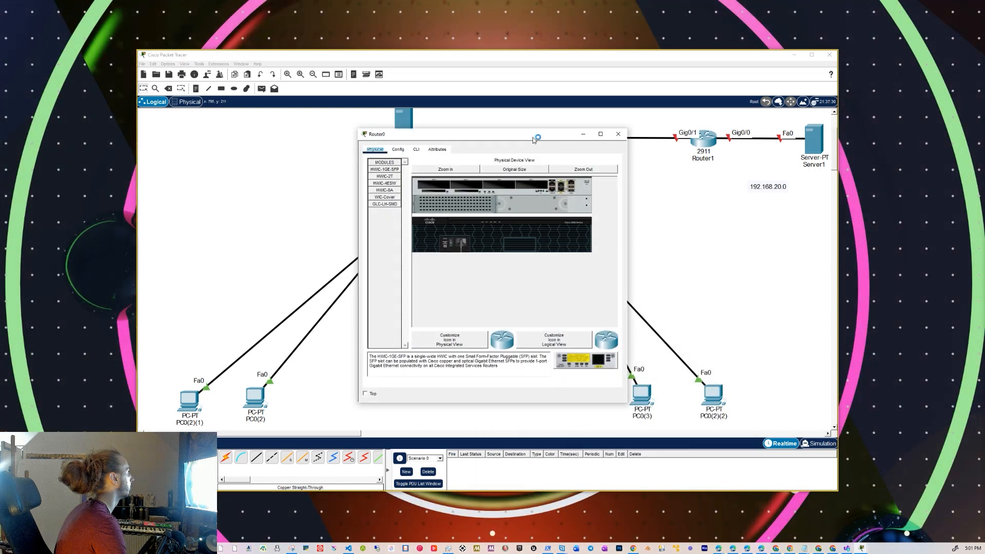
pyautogui.moveTo(534, 139); pyautogui.dragTo(816, 165)
pyautogui.click(516, 174)
pyautogui.moveTo(516, 175); pyautogui.dragTo(484, 174)
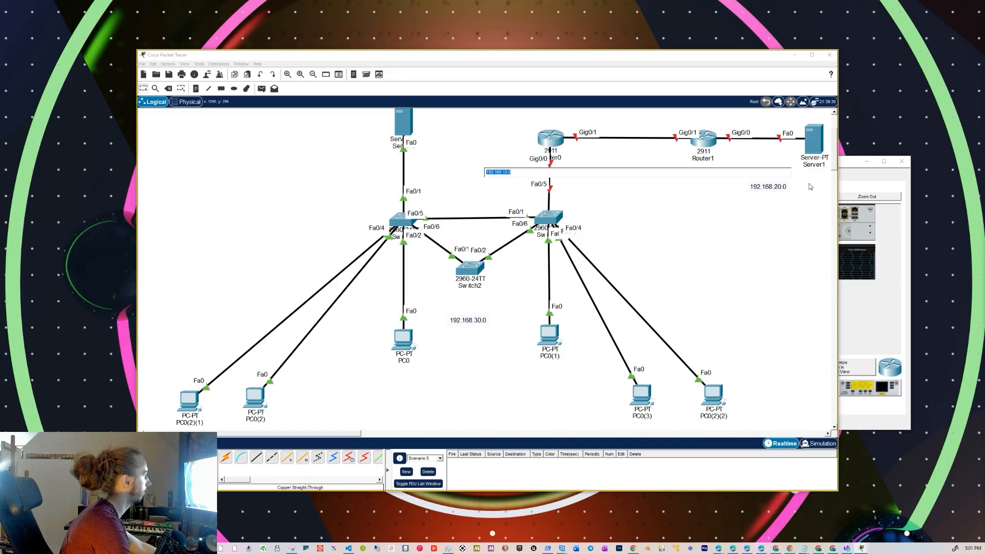
pyautogui.click(905, 232)
pyautogui.click(681, 177)
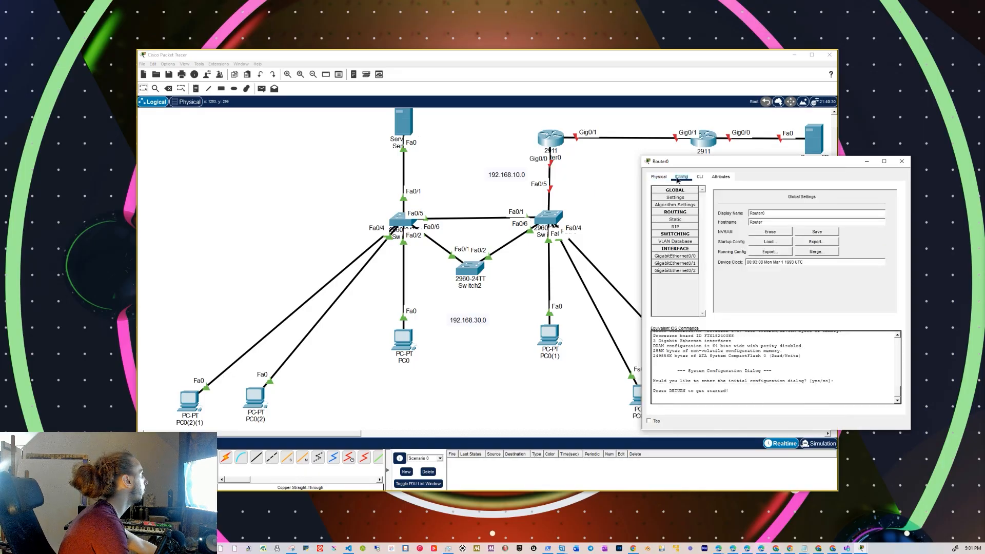
pyautogui.click(686, 257)
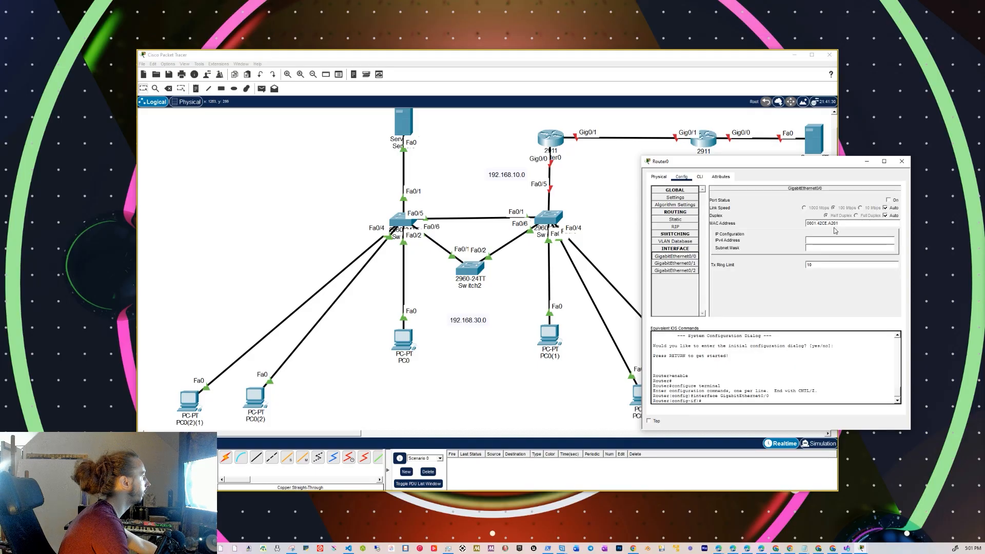
pyautogui.click(830, 240)
pyautogui.write('192.168.10.1')
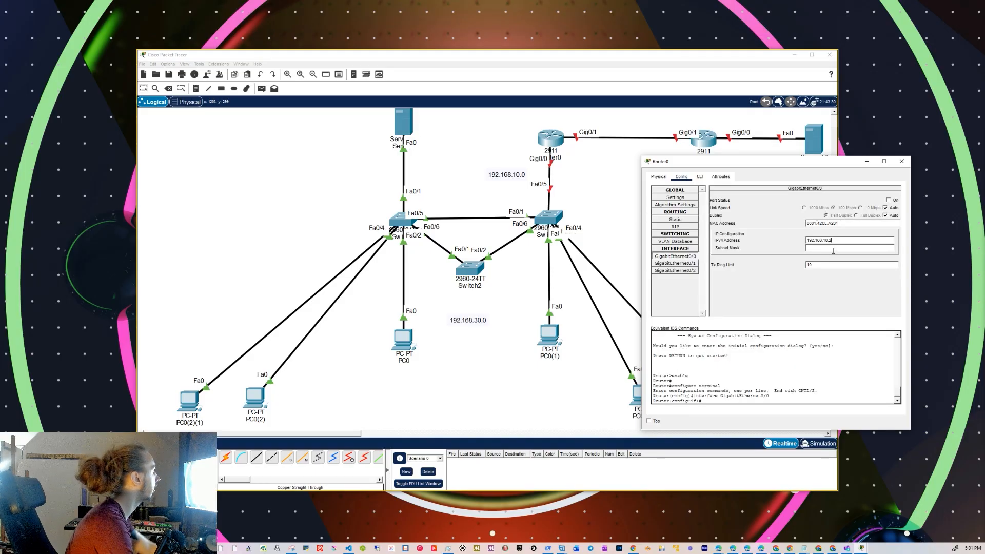
pyautogui.press('BackSpace')
pyautogui.write('2')
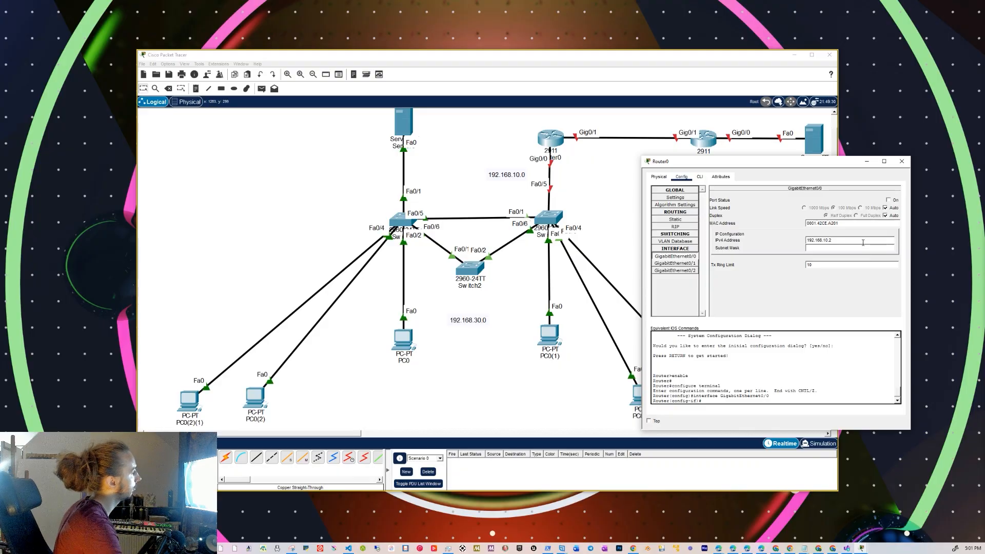
pyautogui.press('BackSpace')
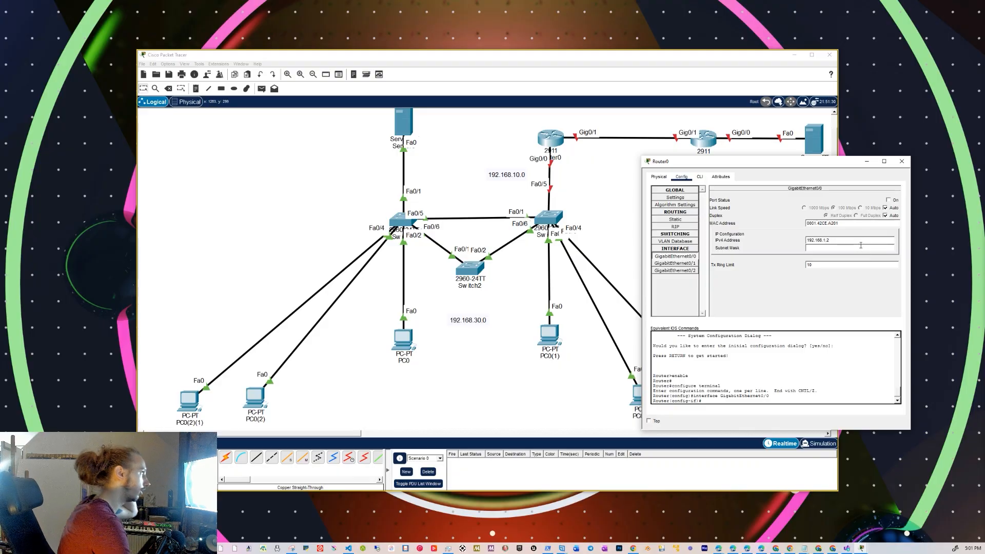
pyautogui.write('.')
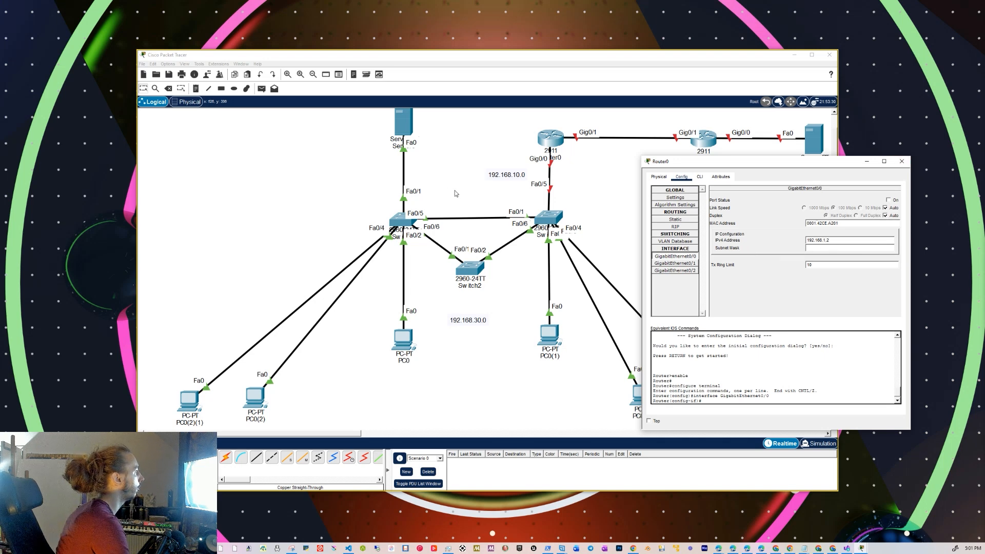
pyautogui.click(901, 161)
# - Change the network note below Switch2 to 192.168.3.0
pyautogui.doubleClick(477, 321)
pyautogui.click(467, 319)
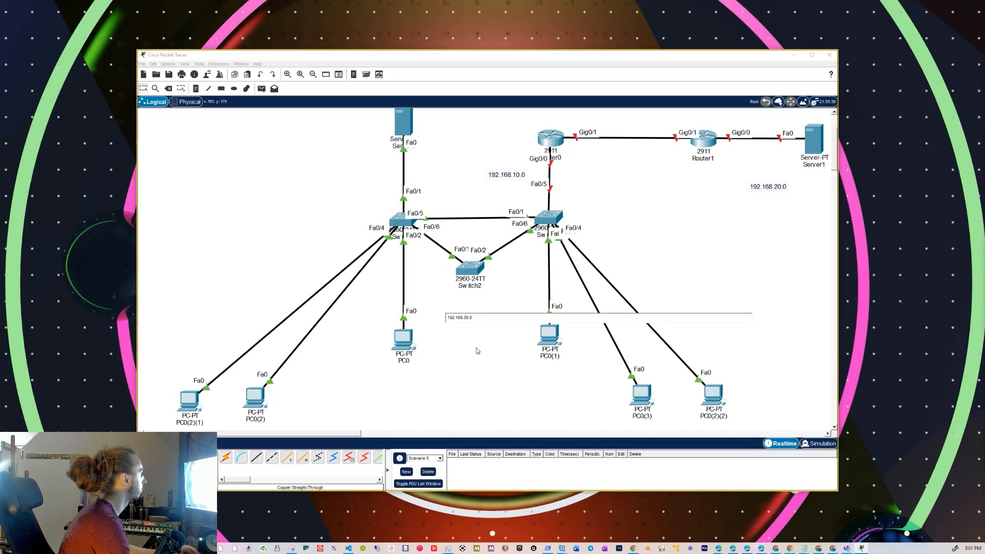
pyautogui.press('BackSpace')
pyautogui.click(670, 258)
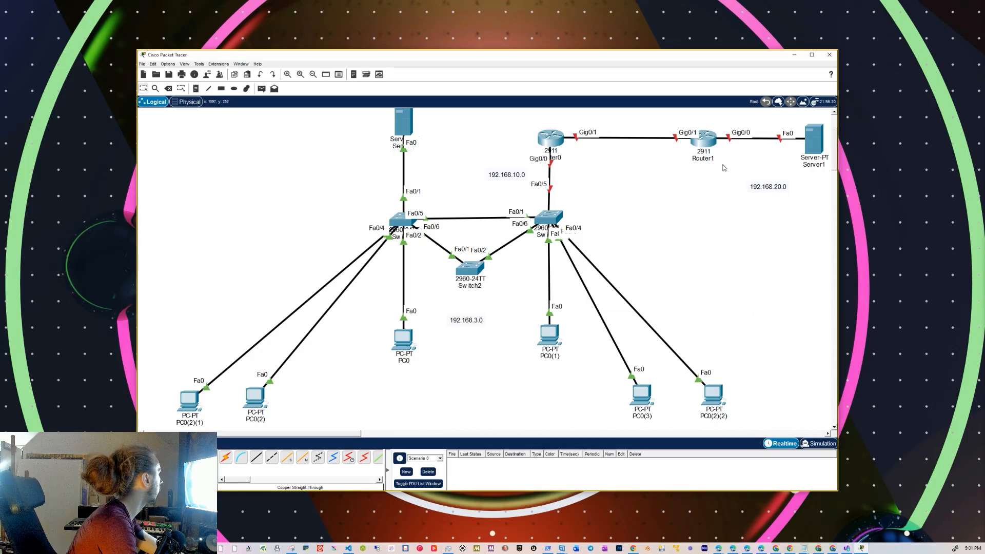
# - Change the note below Server1 to 192.168.2.0 and the note beside Router0 to 192.168.1.0
pyautogui.doubleClick(765, 185)
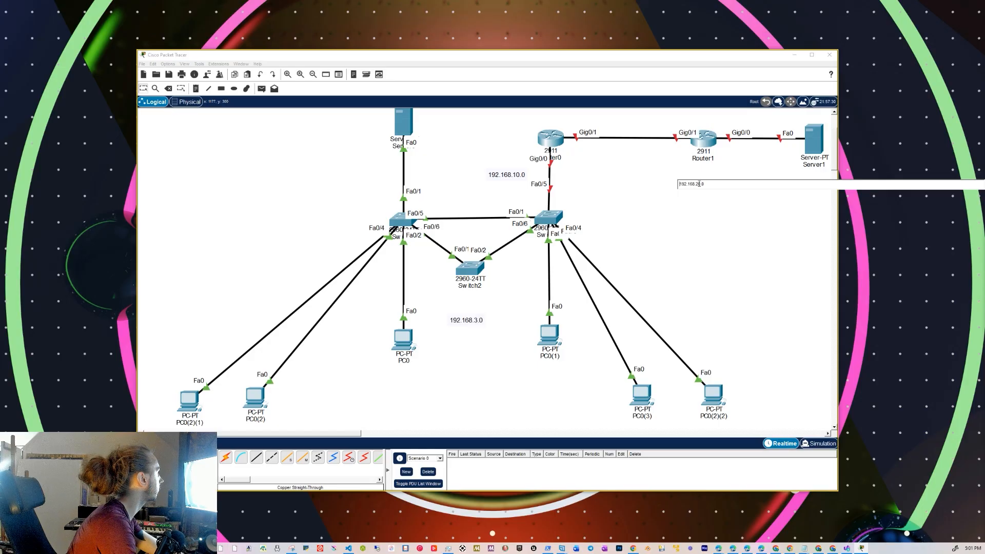
pyautogui.press('BackSpace')
pyautogui.click(718, 176)
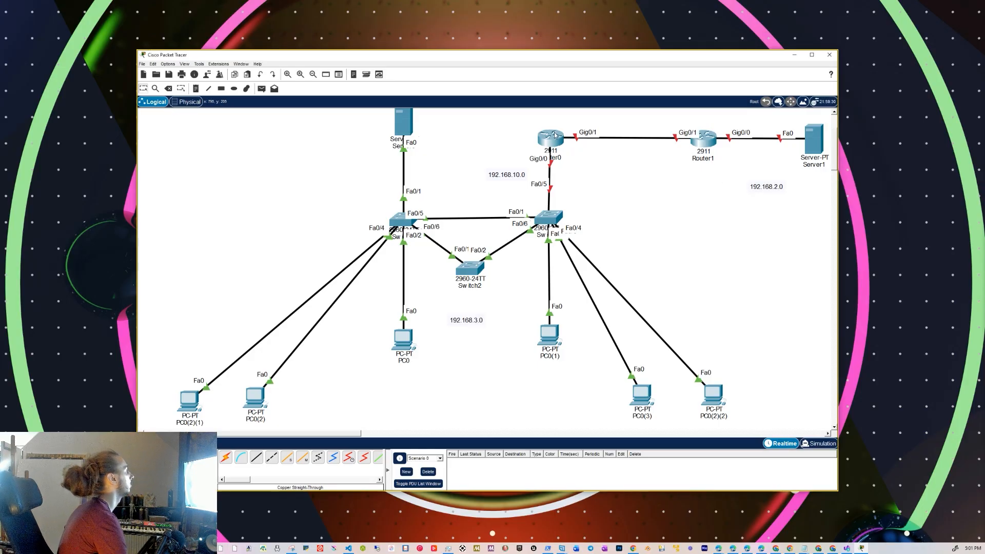
pyautogui.doubleClick(507, 175)
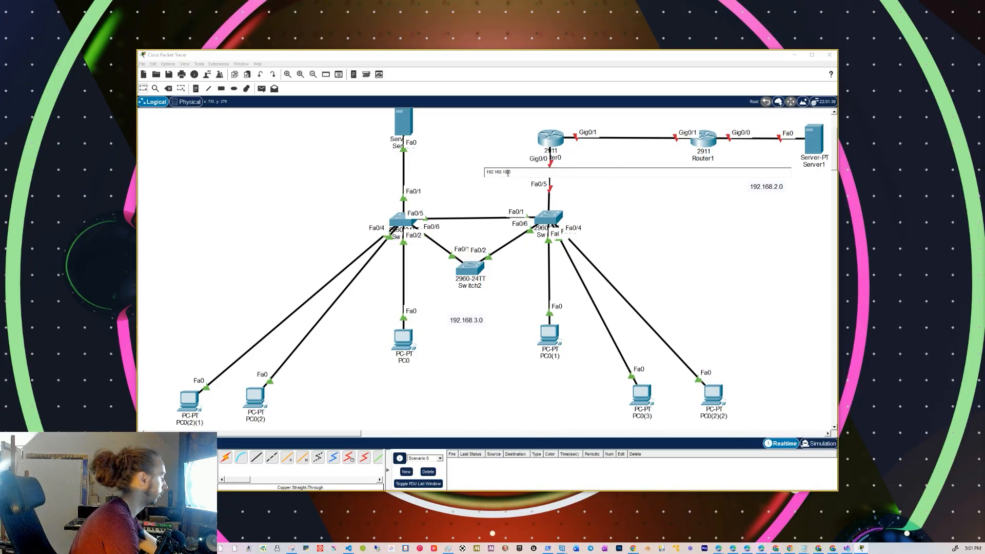
pyautogui.click(515, 154)
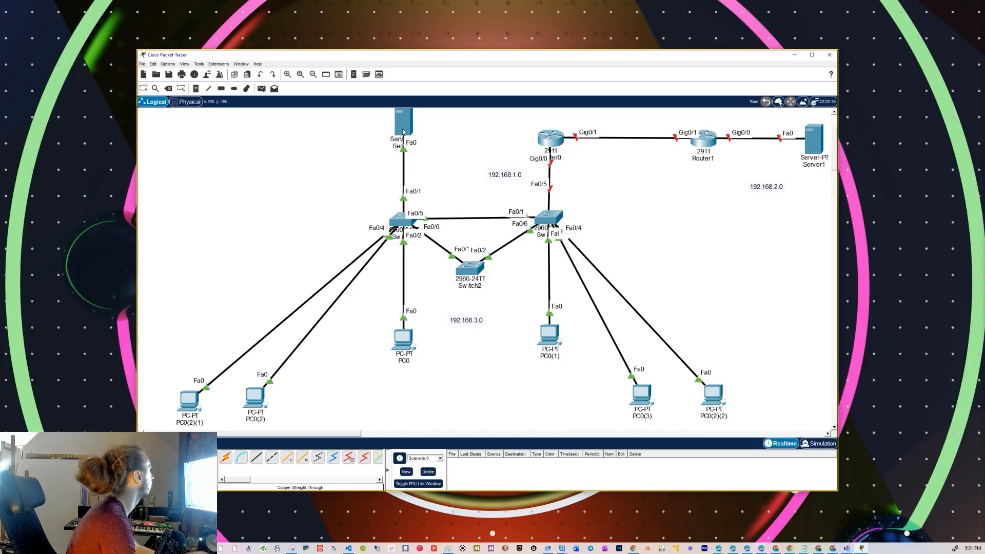
# - Check the static IP configuration of Server0
pyautogui.click(403, 122)
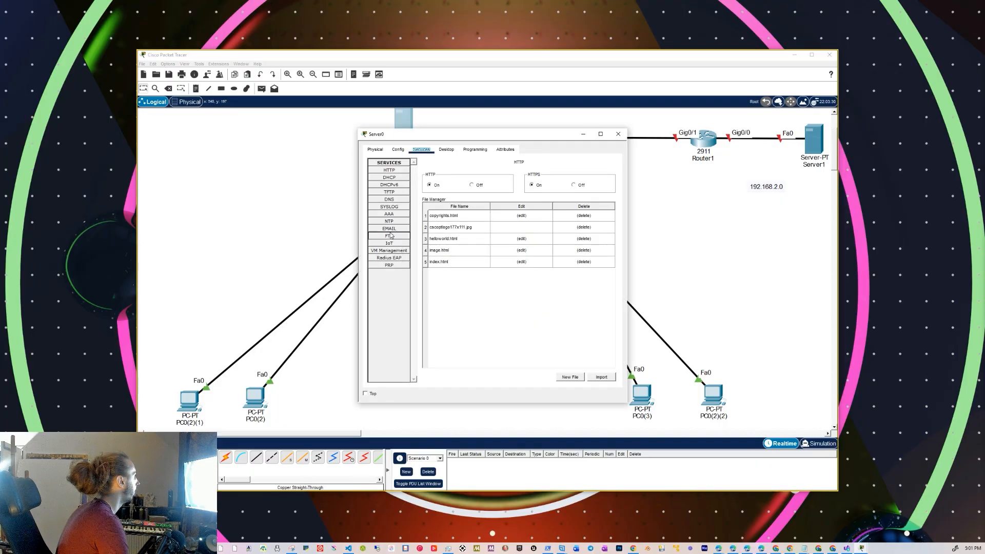
pyautogui.click(400, 150)
pyautogui.click(421, 150)
pyautogui.click(447, 149)
pyautogui.click(390, 185)
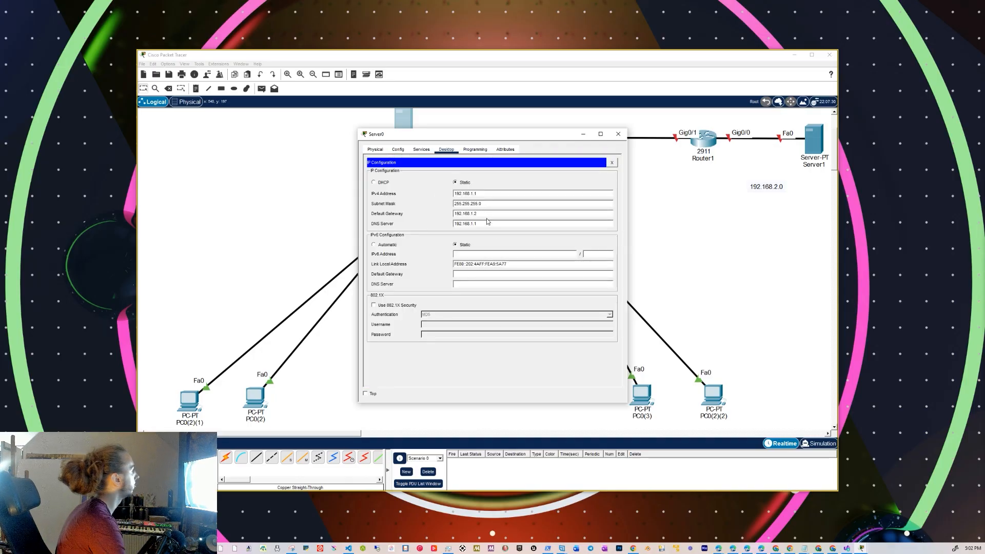
# - Re-enter 192.168.1.1 as the default gateway in Server0's DHCP pool settings
pyautogui.click(397, 150)
pyautogui.click(421, 149)
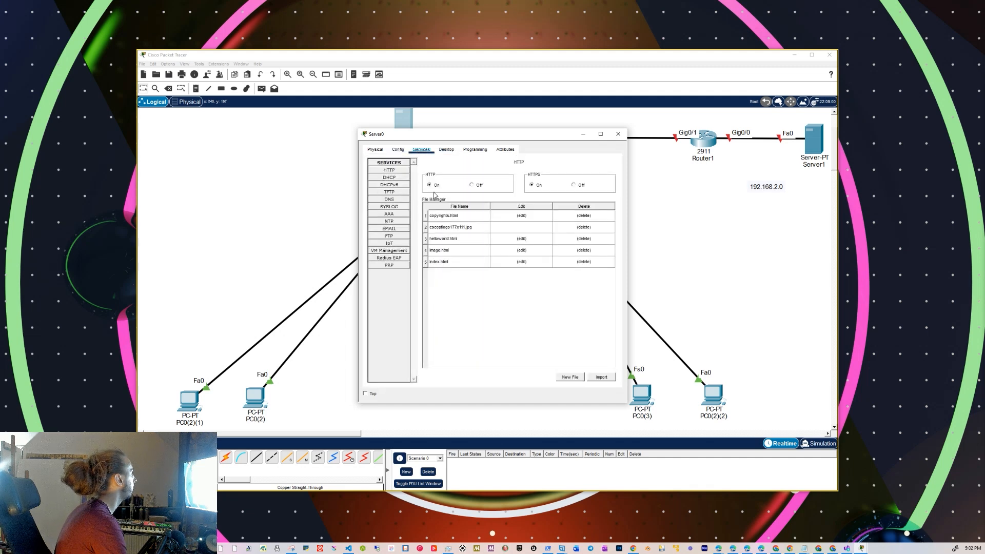
pyautogui.click(395, 179)
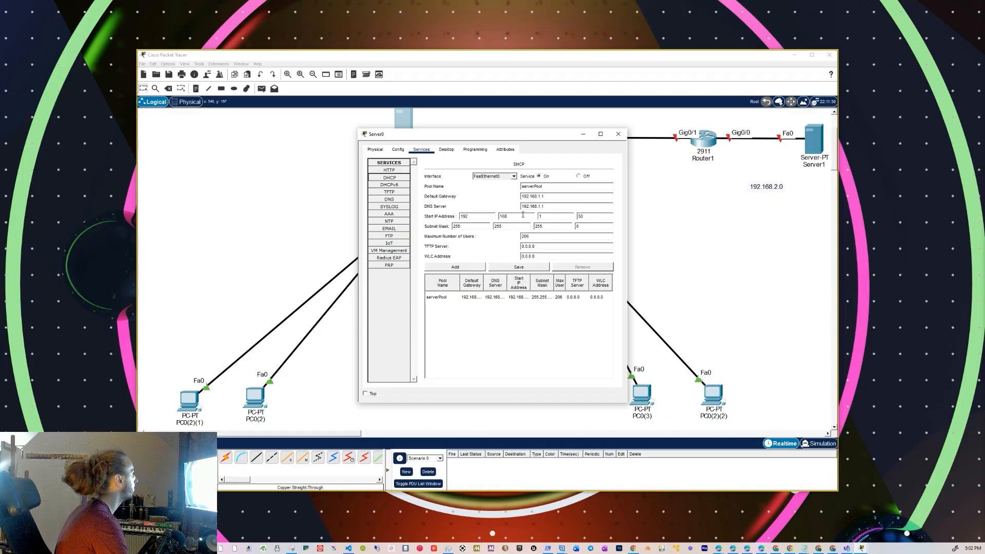
pyautogui.click(543, 199)
pyautogui.press('BackSpace')
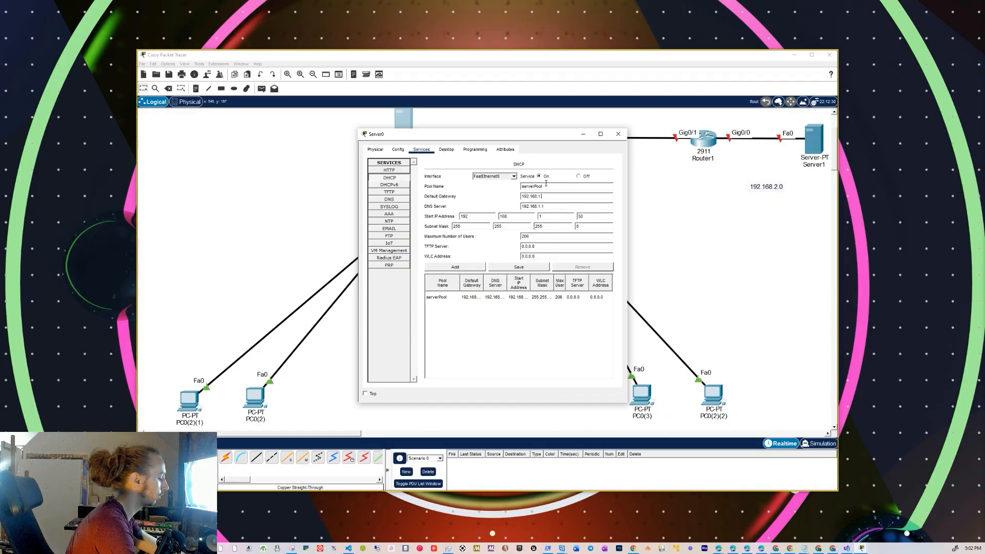
pyautogui.moveTo(545, 140); pyautogui.dragTo(848, 236)
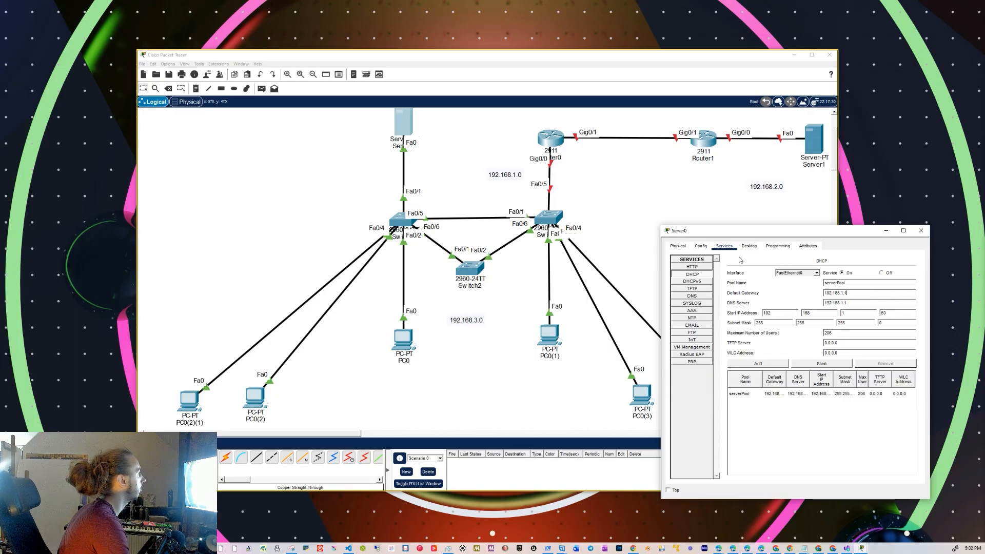
# - Set the default gateway in Server0's static IP configuration to 192.168.1.1 and close the server's settings
pyautogui.click(701, 246)
pyautogui.click(743, 248)
pyautogui.click(729, 248)
pyautogui.click(743, 248)
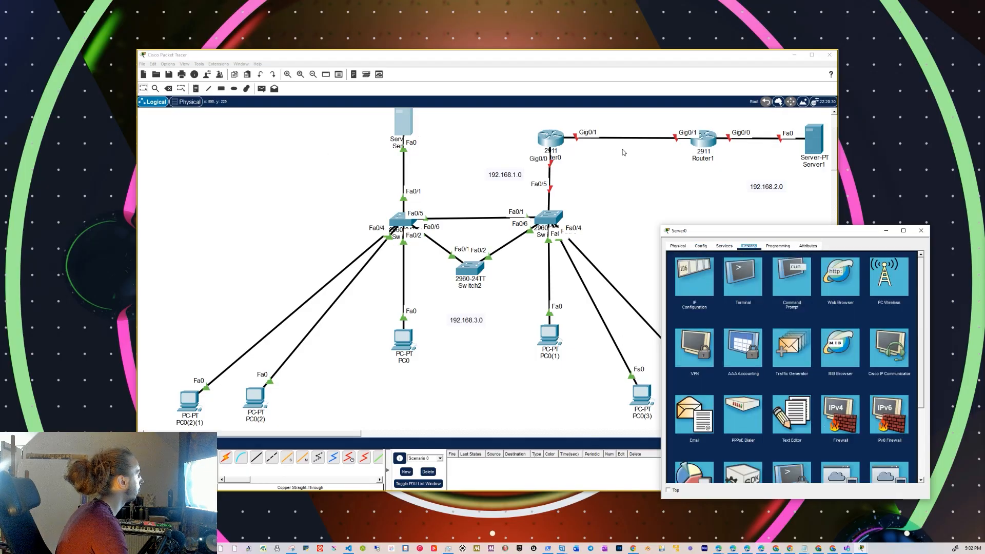
pyautogui.click(707, 283)
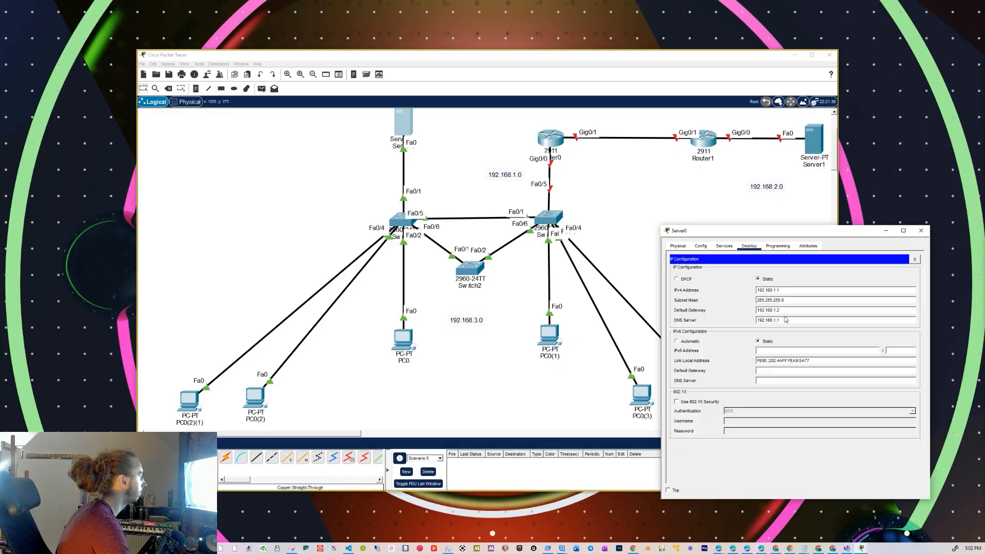
pyautogui.press('BackSpace')
pyautogui.write('1')
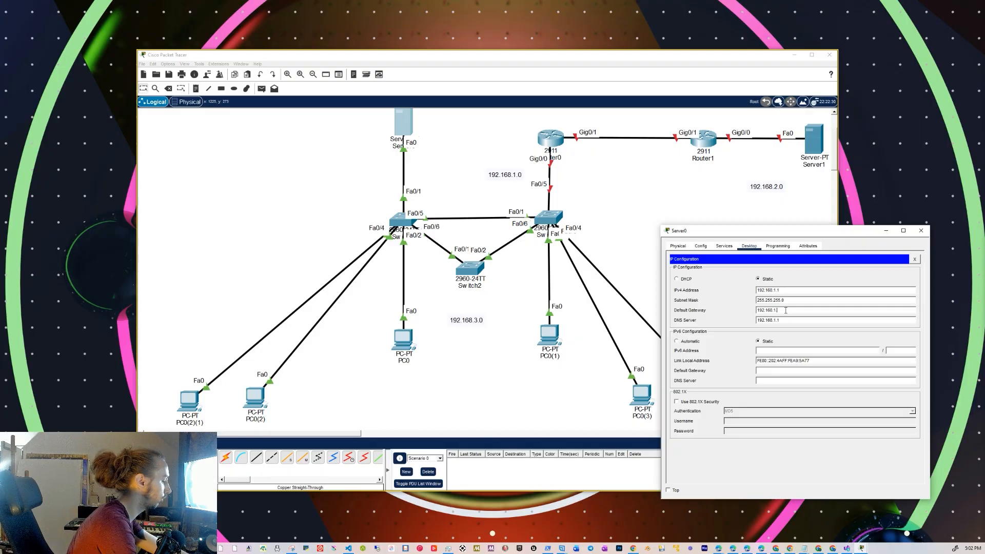
pyautogui.click(821, 277)
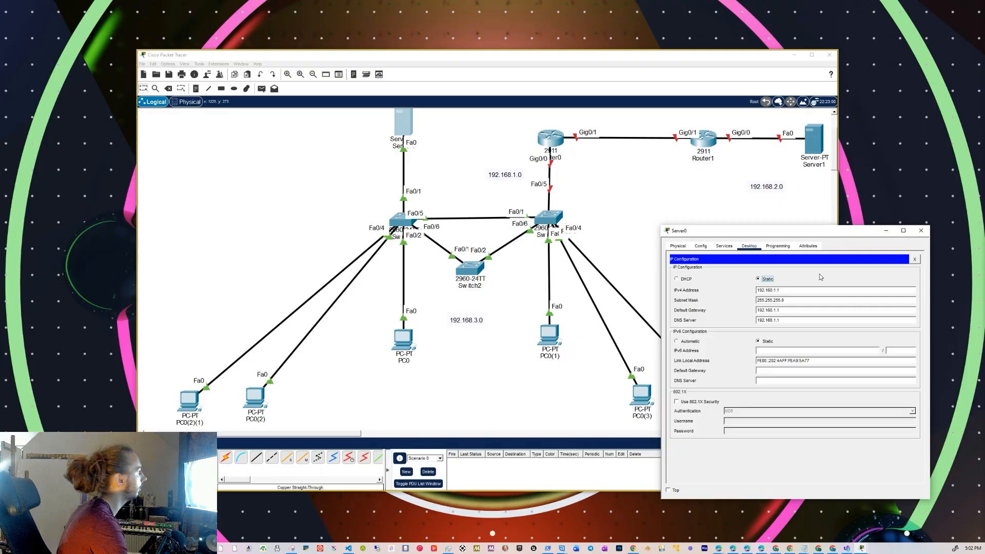
pyautogui.click(921, 232)
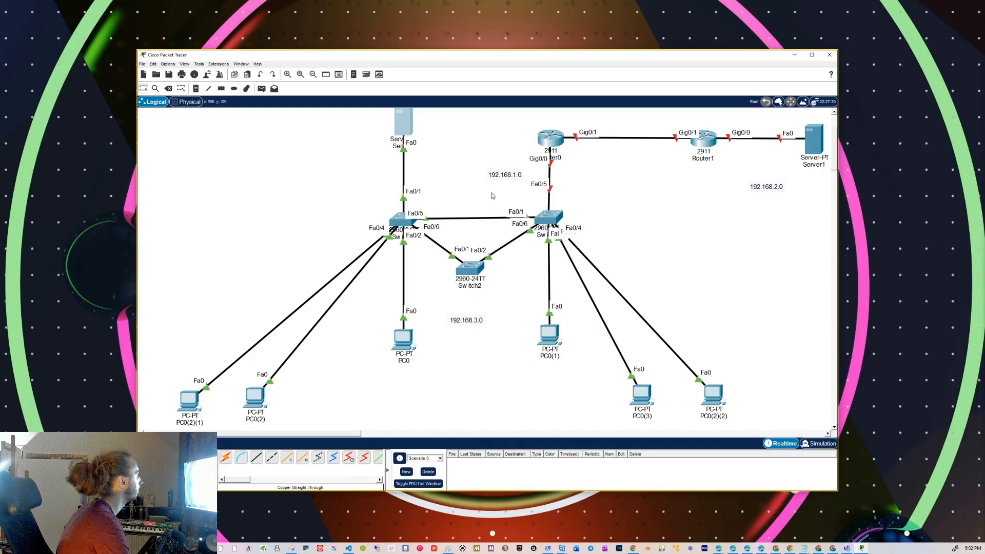
# - Check the GigabitEthernet0/0 address settings of Router0 and close the router's window
pyautogui.click(550, 142)
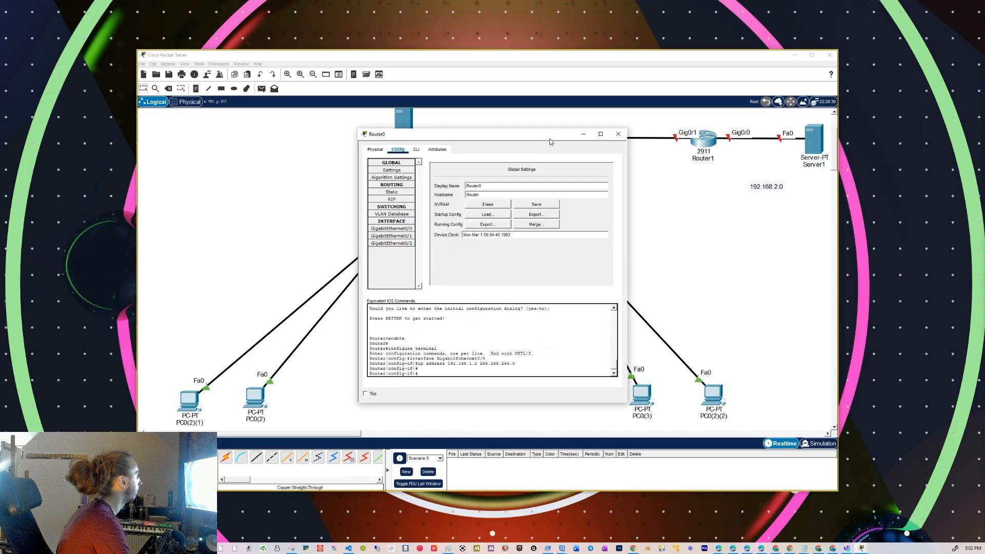
pyautogui.moveTo(469, 139); pyautogui.dragTo(773, 226)
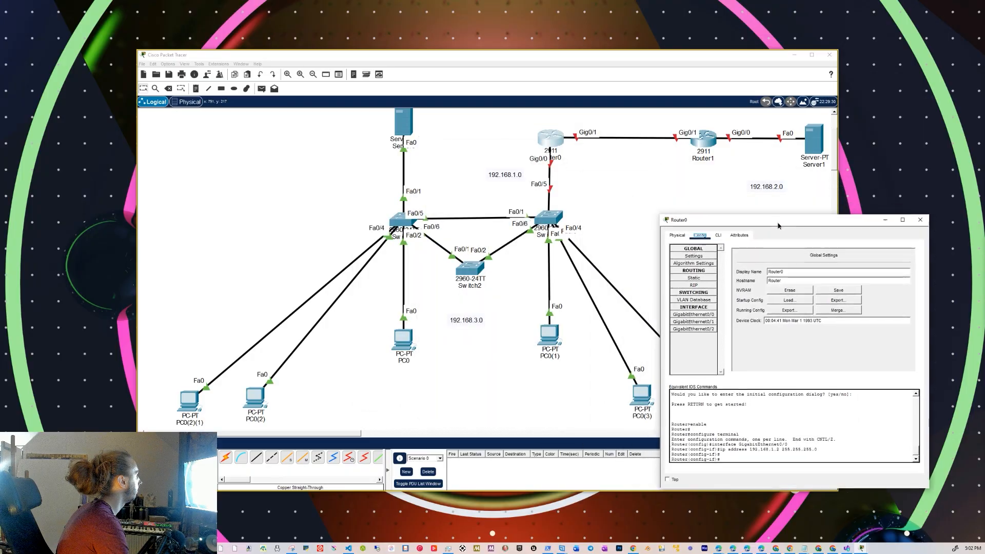
pyautogui.click(707, 317)
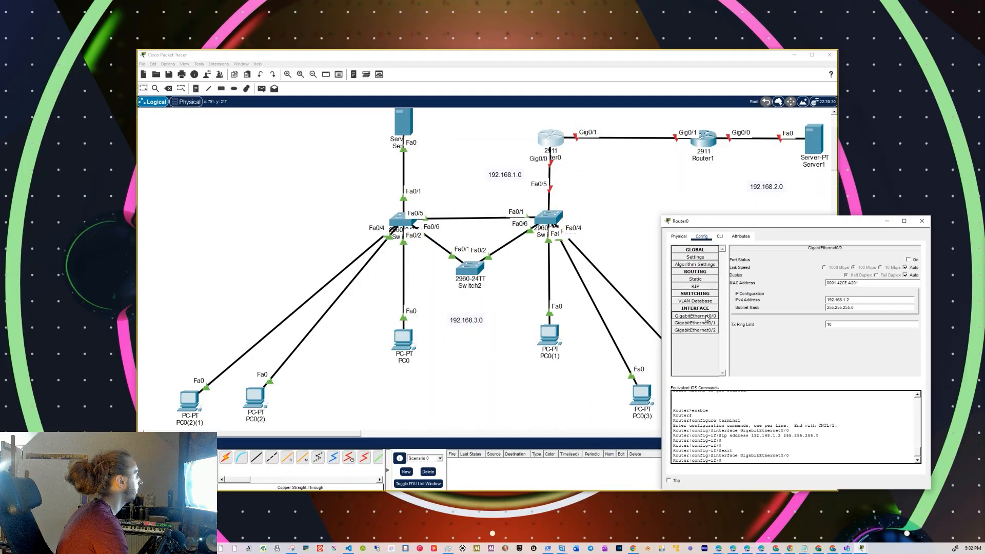
pyautogui.click(922, 221)
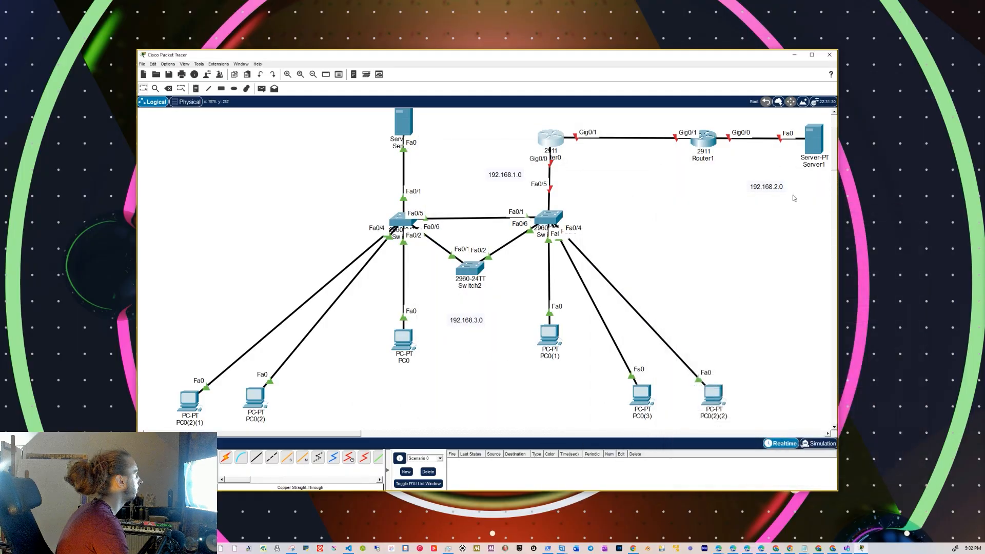
# - Change the network note beside Router0 to 192.168.3.0
pyautogui.doubleClick(504, 173)
pyautogui.moveTo(503, 172); pyautogui.dragTo(507, 171)
pyautogui.write('3')
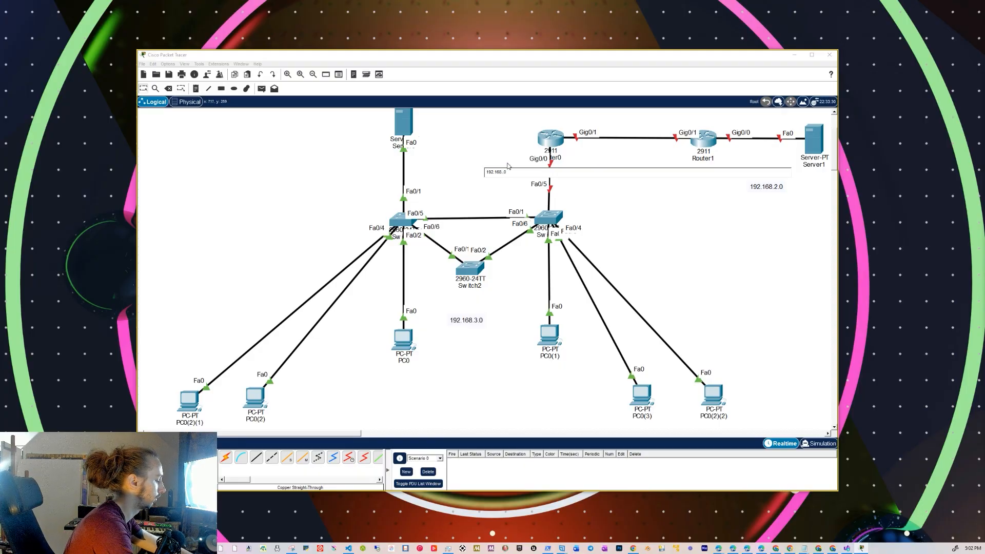
pyautogui.click(507, 147)
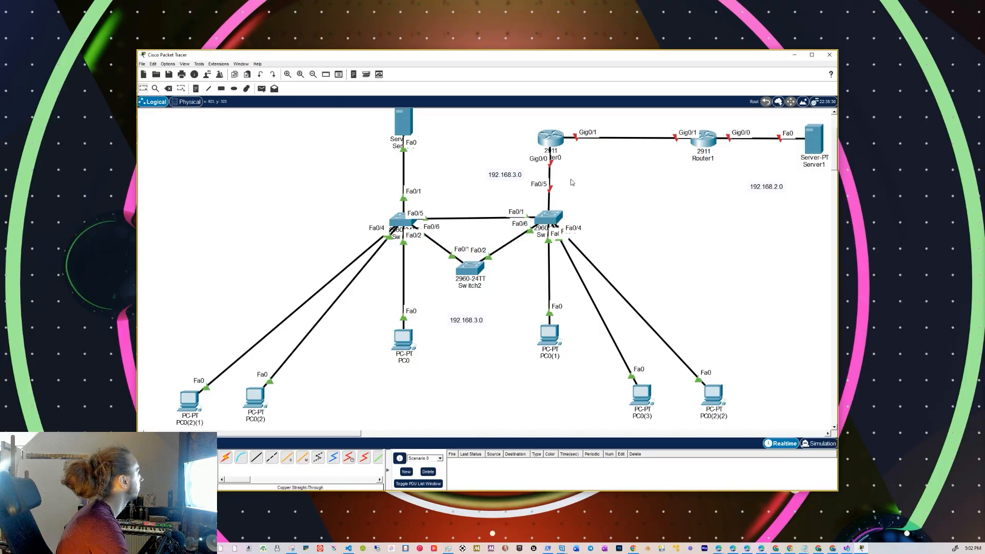
# - Try to set the IPv4 address of Router0's GigabitEthernet0/0 to 192.168.3.0 and turn the port on
pyautogui.click(556, 138)
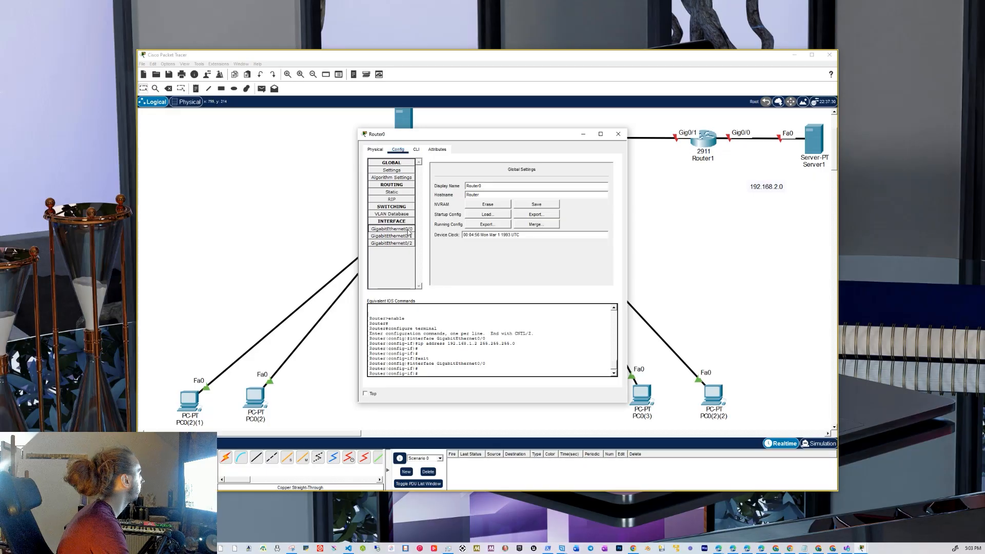
pyautogui.click(398, 229)
pyautogui.moveTo(552, 211); pyautogui.dragTo(536, 213)
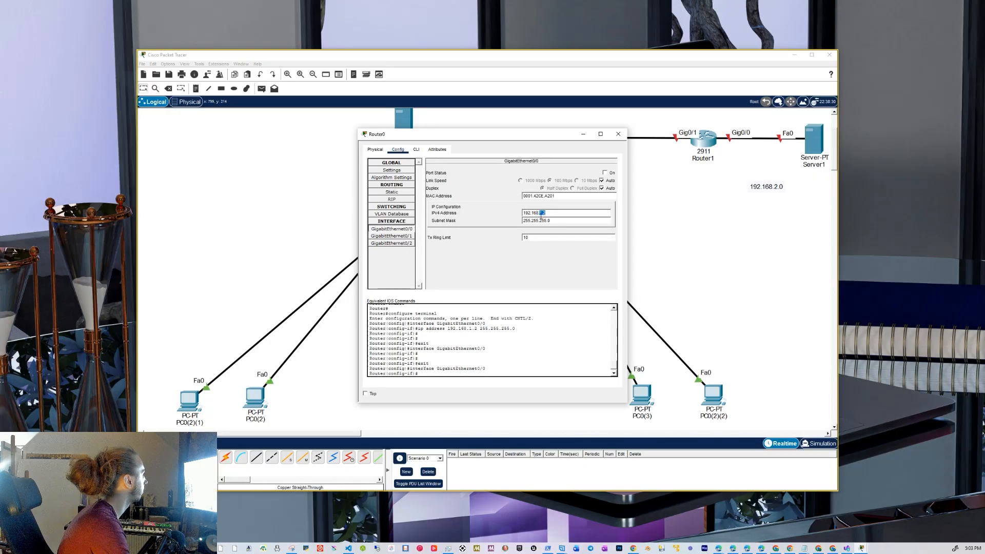
pyautogui.write('3.0')
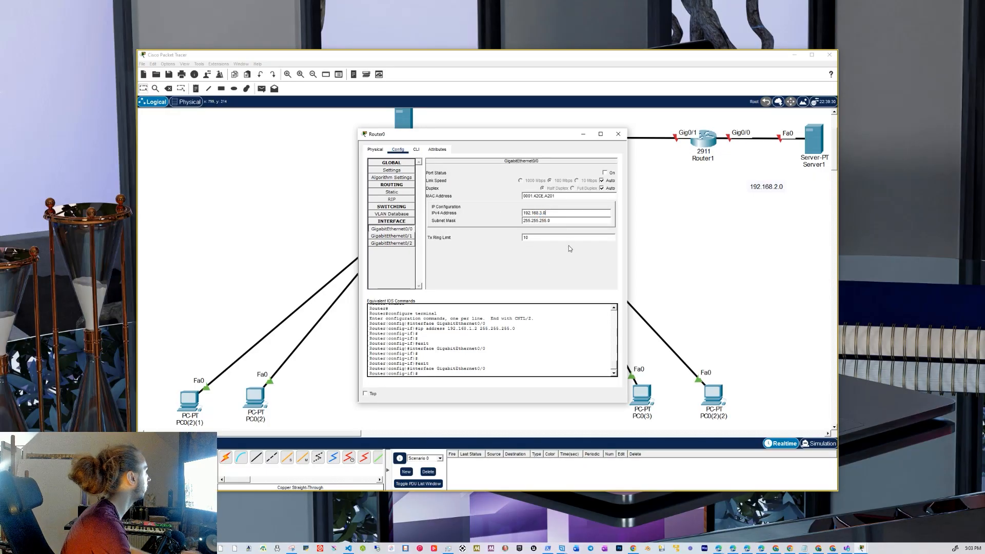
pyautogui.click(605, 174)
pyautogui.click(499, 277)
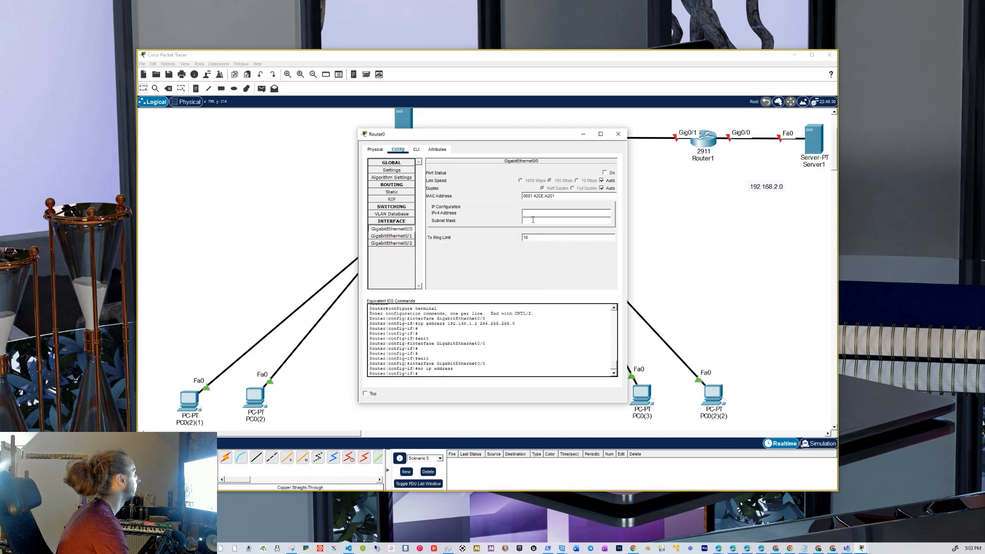
# - Give Router0's GigabitEthernet0/0 the IPv4 address 192.168.3.1 with mask 255.255.255.0 and turn the port on
pyautogui.write('192.168.10.0')
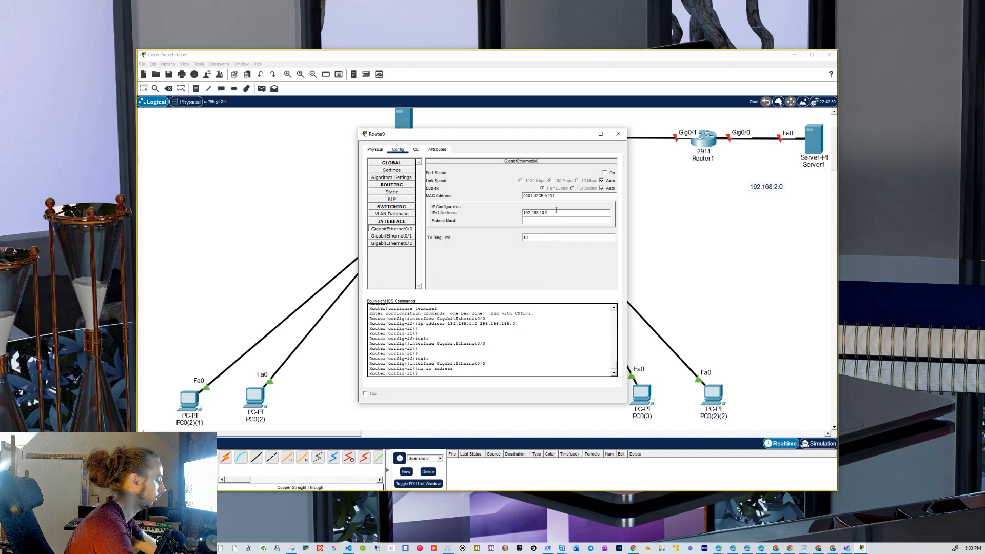
pyautogui.press('BackSpace')
pyautogui.write('3')
pyautogui.press('Right')
pyautogui.press('Right')
pyautogui.press('BackSpace')
pyautogui.write('1')
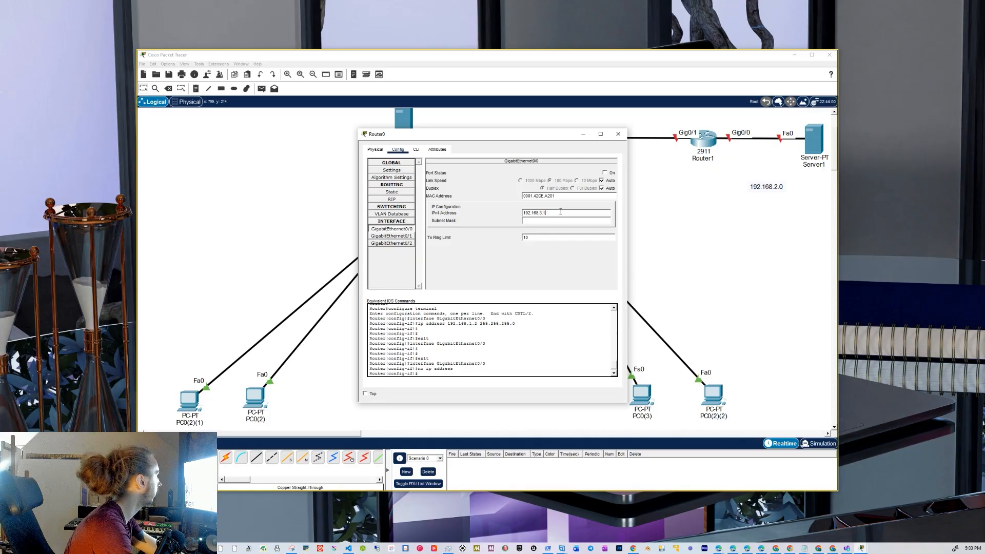
pyautogui.click(604, 173)
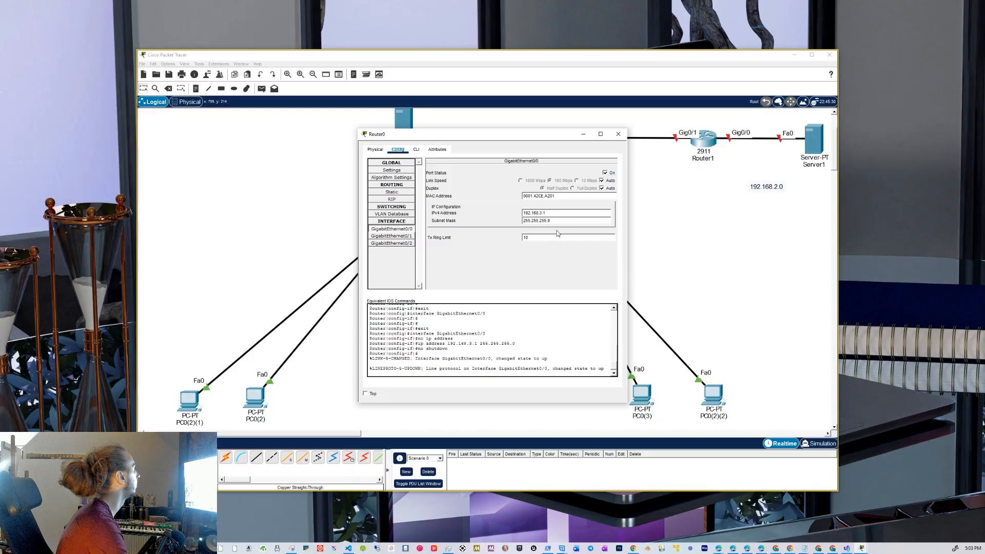
# - Try to set the IPv4 address of Router0's GigabitEthernet0/1 to 192.168.10.0
pyautogui.moveTo(482, 136); pyautogui.dragTo(787, 205)
pyautogui.click(739, 311)
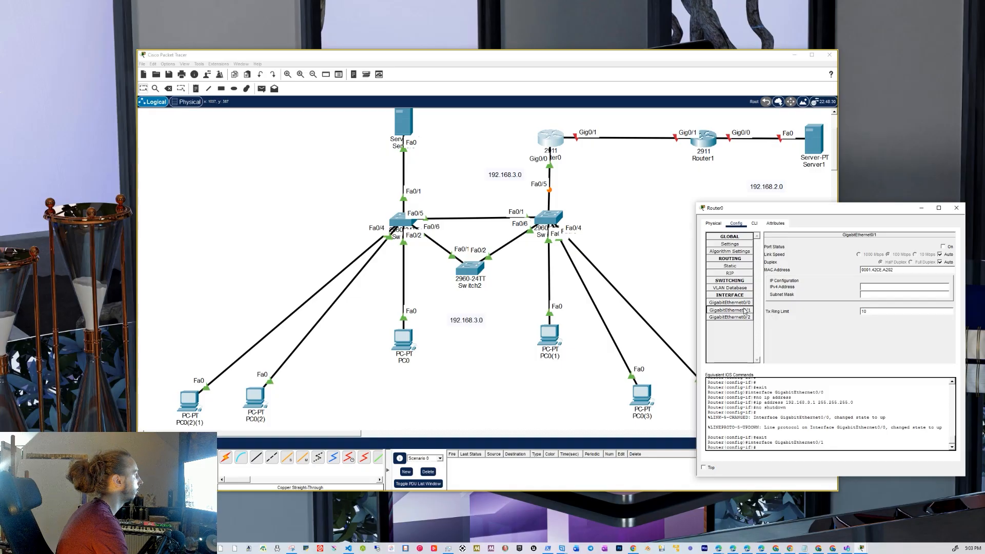
pyautogui.click(746, 311)
pyautogui.click(880, 288)
pyautogui.write('192.168.1.0')
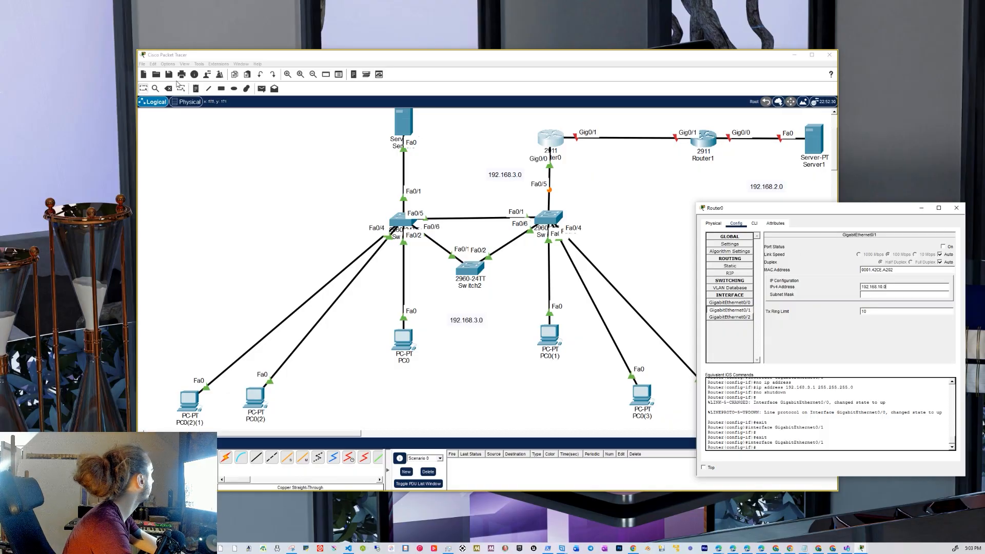
pyautogui.click(638, 192)
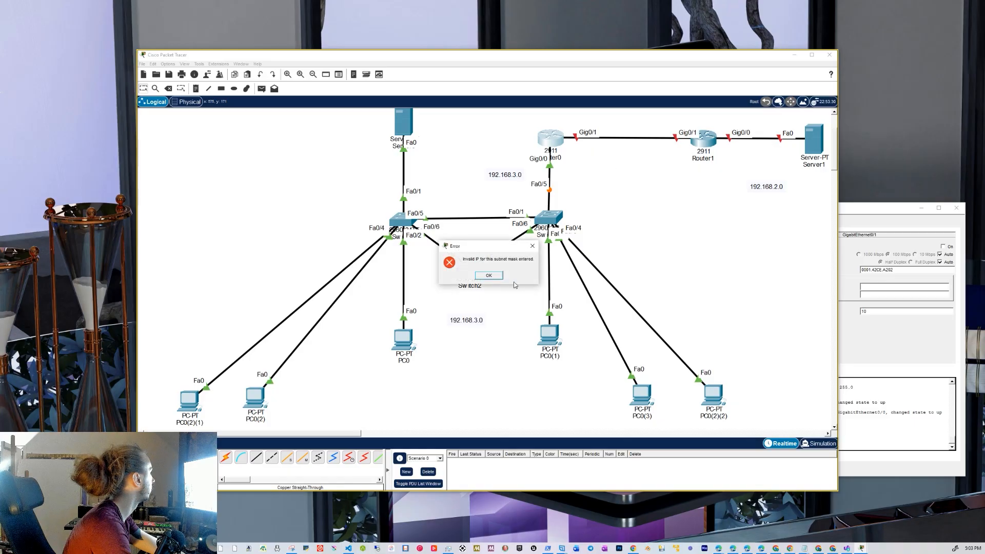
pyautogui.click(489, 276)
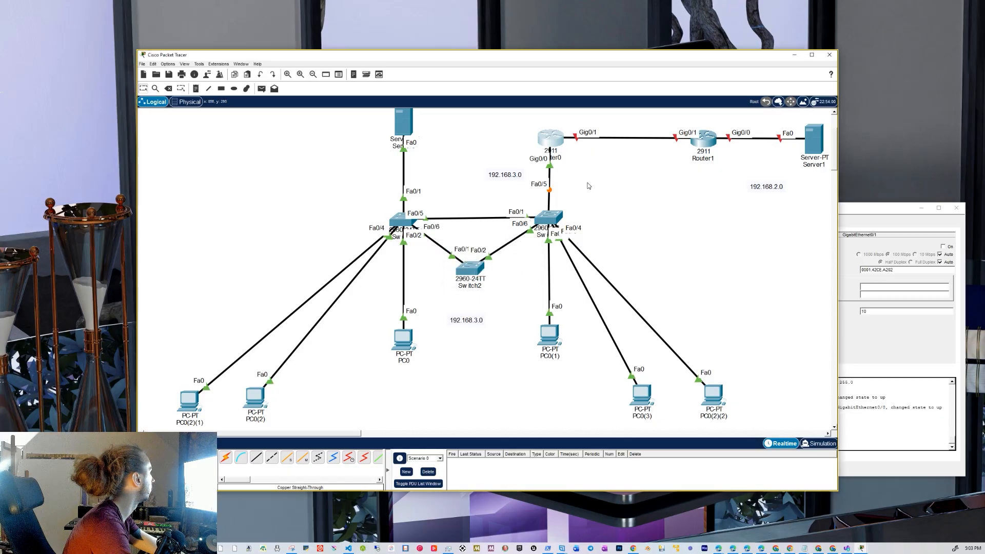
# - Add the note 10.0.12.1 below the link between the two routers and place it near Router0
pyautogui.click(602, 161)
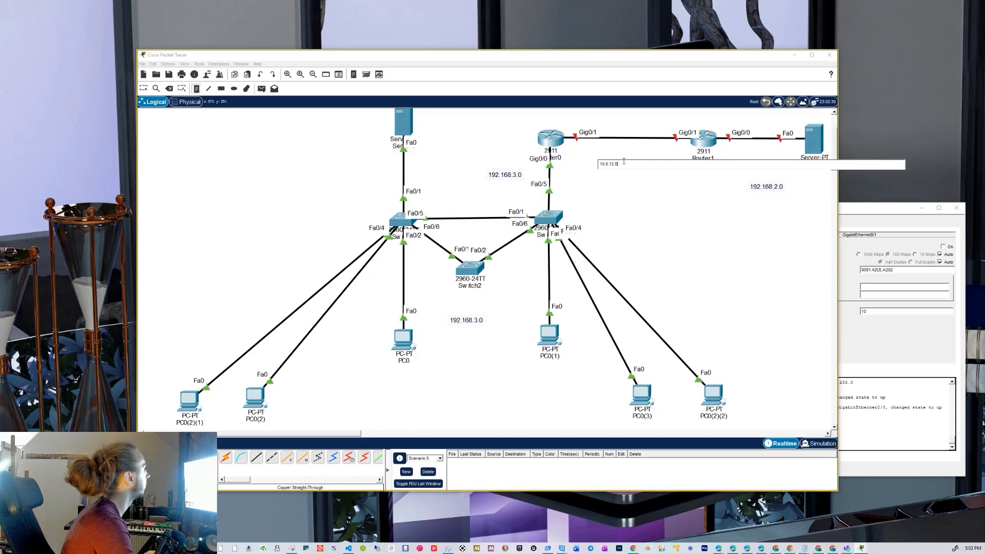
pyautogui.write('1')
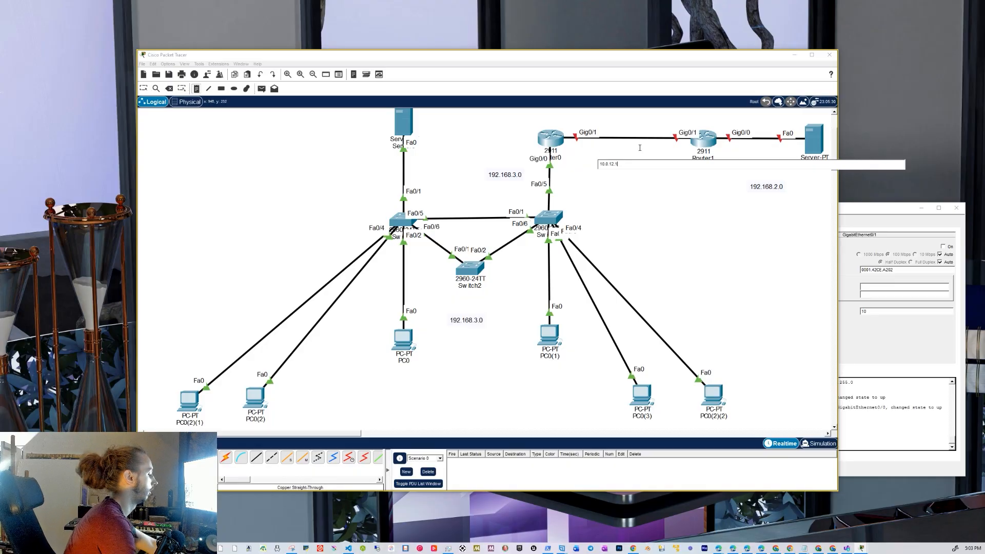
pyautogui.click(651, 80)
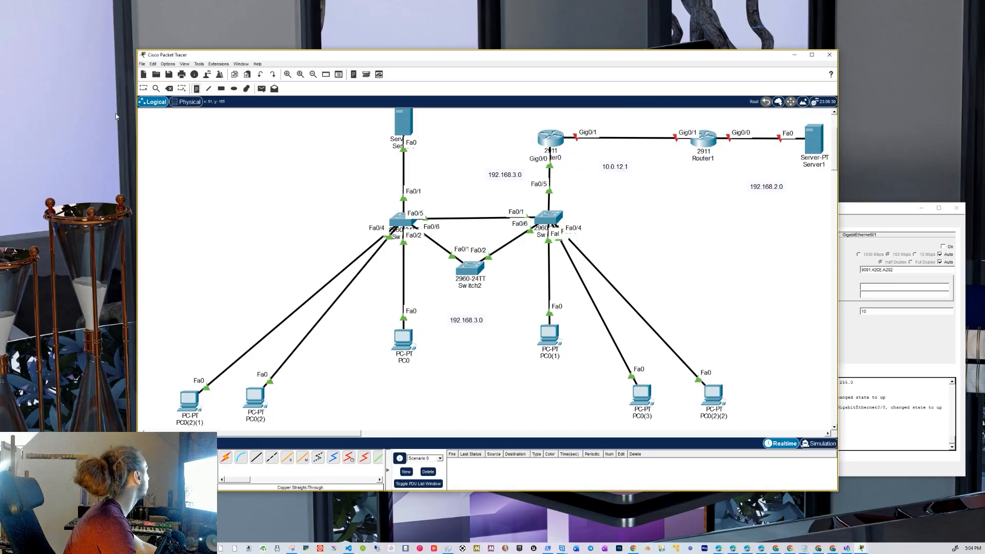
pyautogui.click(145, 88)
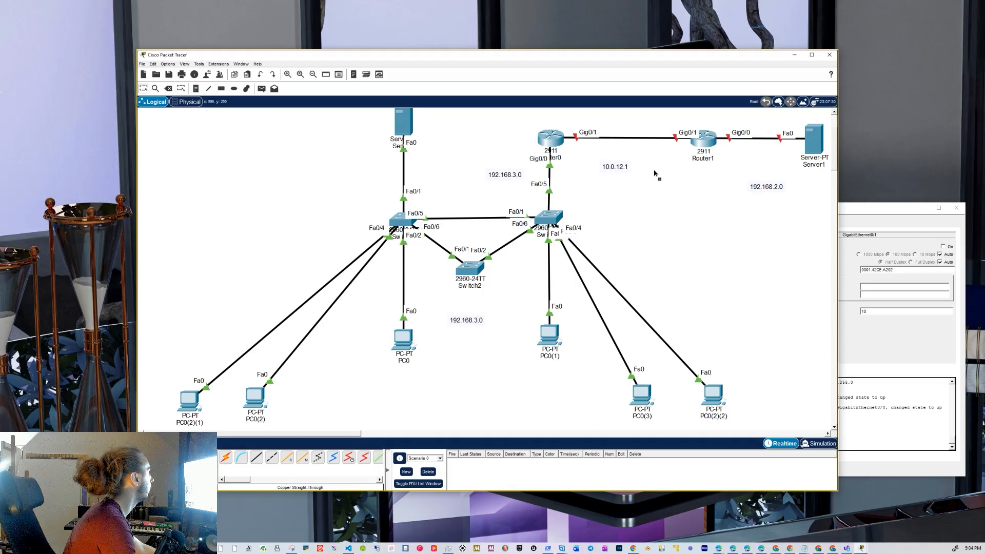
pyautogui.moveTo(617, 169); pyautogui.dragTo(648, 169)
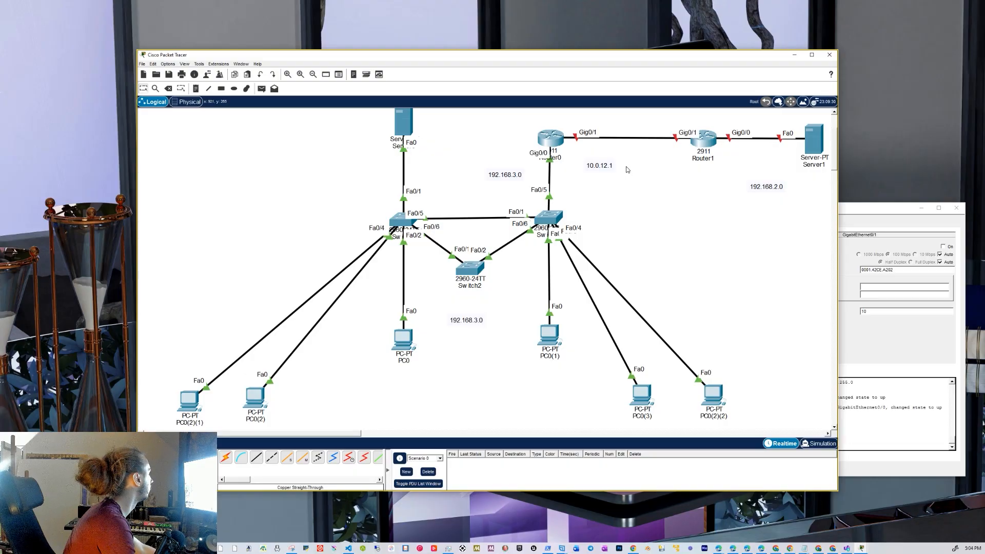
# - Duplicate the 10.0.12.1 note above Server0 and delete the surplus note there, keeping a single copy
pyautogui.scroll(2, 611, 170)
pyautogui.doubleClick(421, 198)
pyautogui.click(416, 180)
pyautogui.click(419, 195)
pyautogui.click(390, 170)
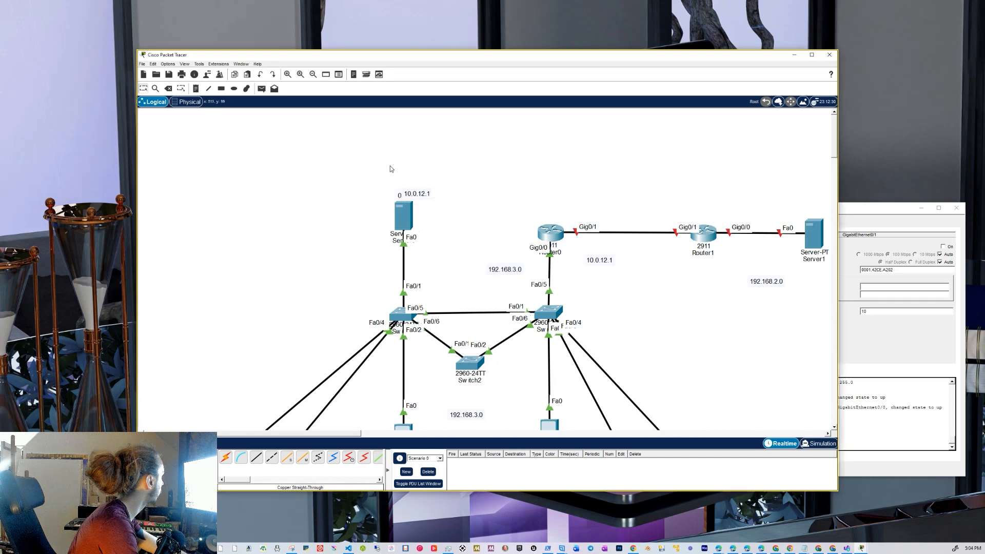
pyautogui.moveTo(399, 197); pyautogui.dragTo(329, 170)
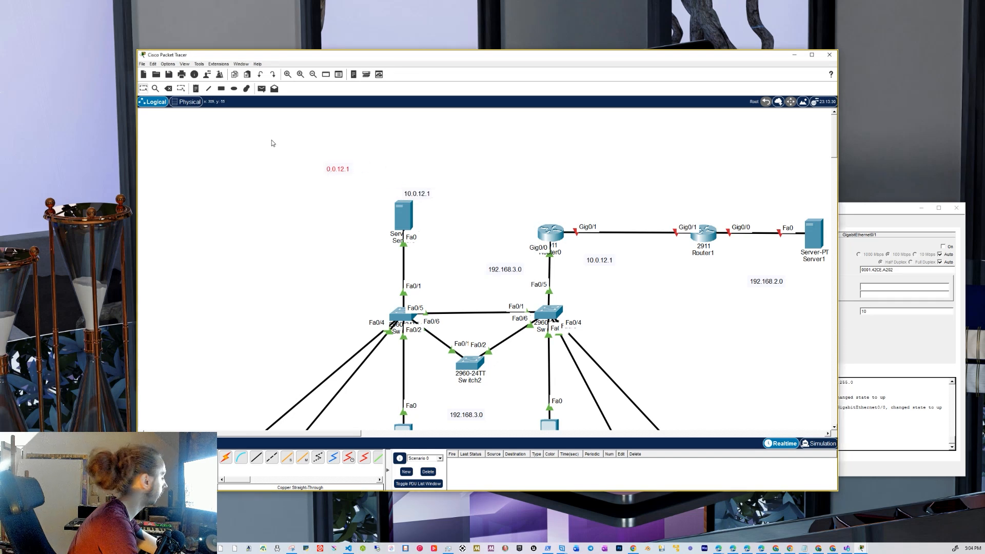
pyautogui.press('Delete')
pyautogui.click(468, 280)
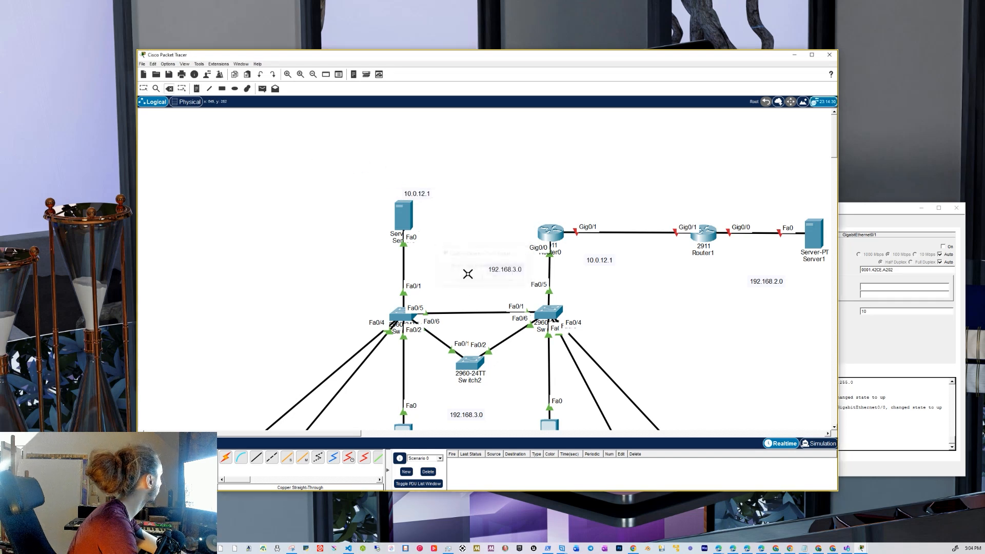
pyautogui.press('Escape')
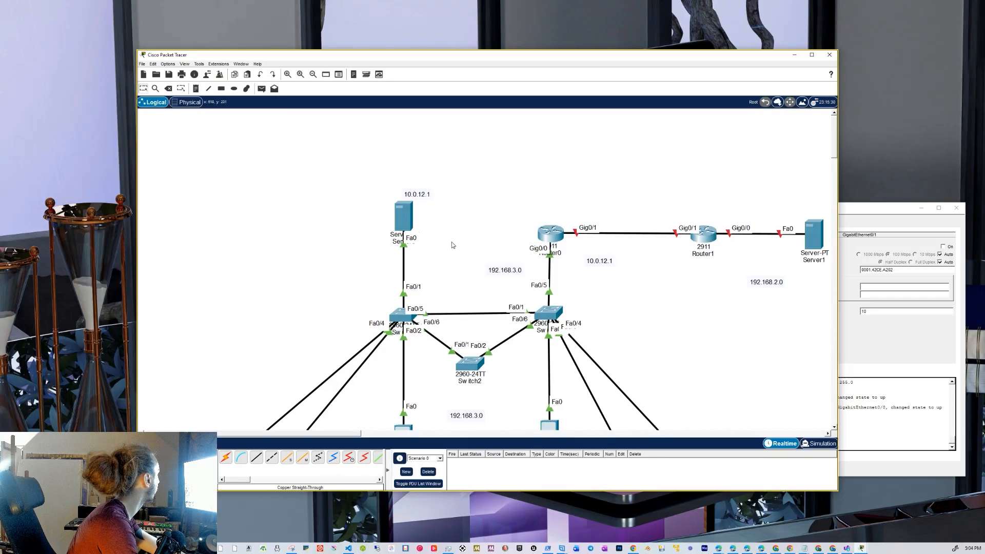
# - Move the copied note below the router link near Router1 and change its text to 10.0.12.2
pyautogui.moveTo(412, 198); pyautogui.dragTo(678, 269)
pyautogui.doubleClick(678, 267)
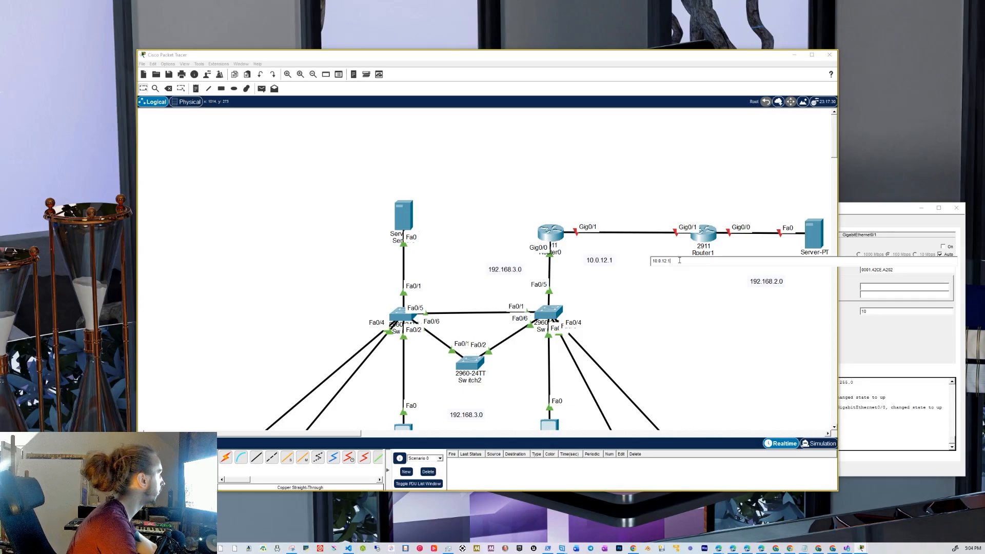
pyautogui.click(702, 310)
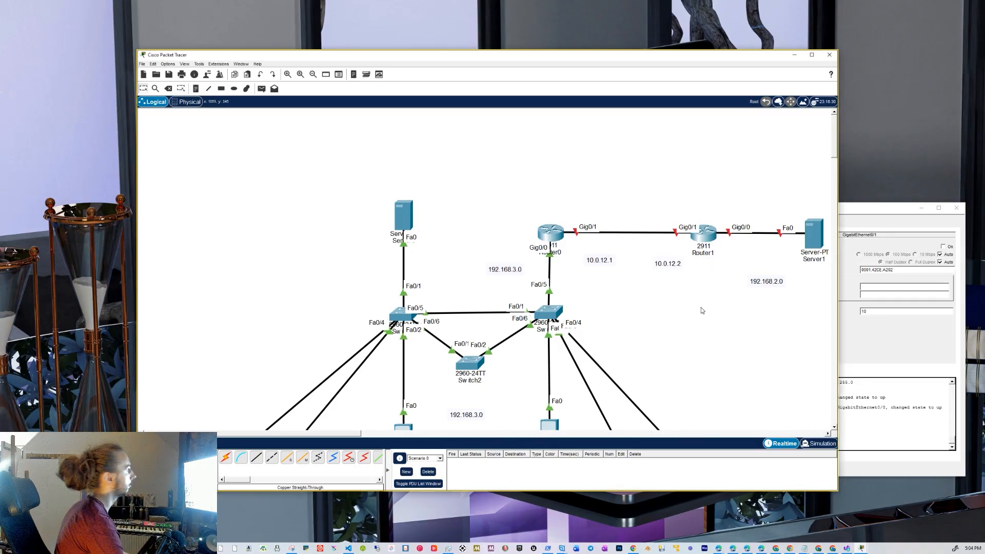
# - Give Router0's GigabitEthernet0/1 the address 10.0.12.1 with mask 255.255.255.252, turn the port on and close the router's window
pyautogui.click(550, 234)
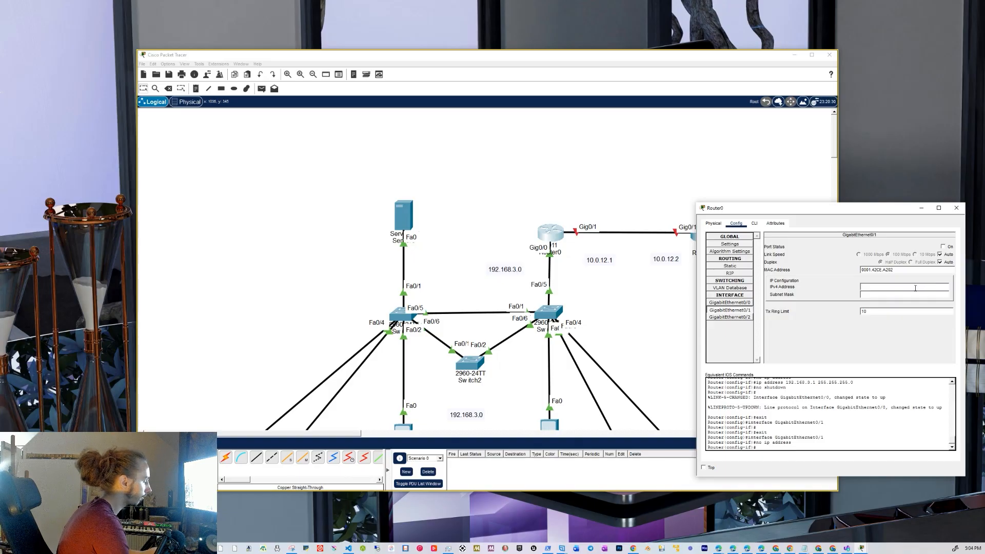
pyautogui.write('10.0.12.1')
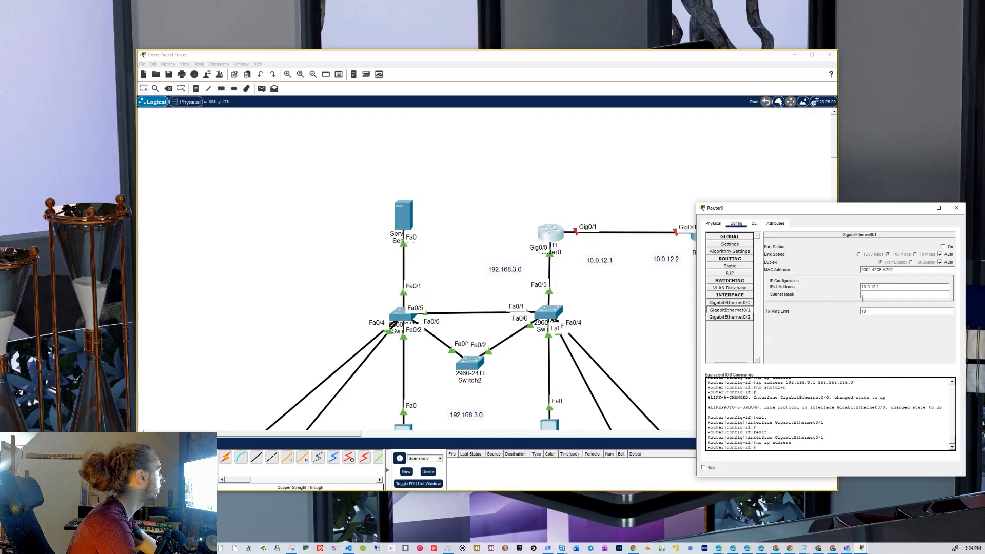
pyautogui.click(864, 294)
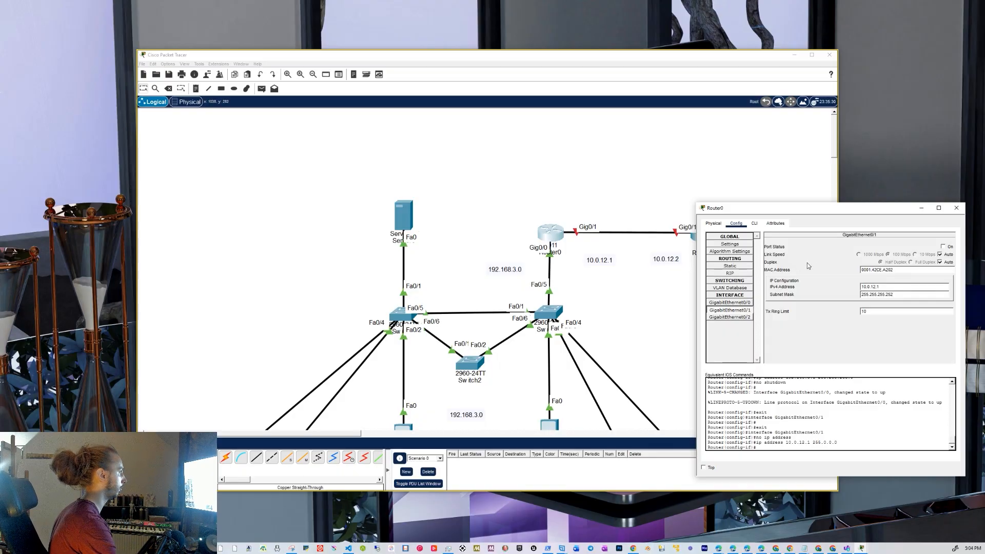
pyautogui.click(944, 247)
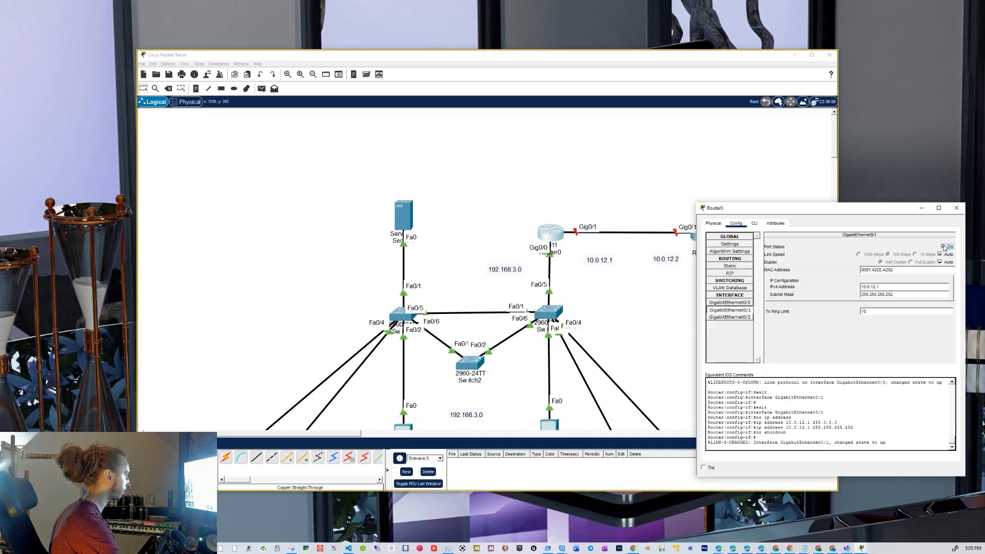
pyautogui.click(957, 208)
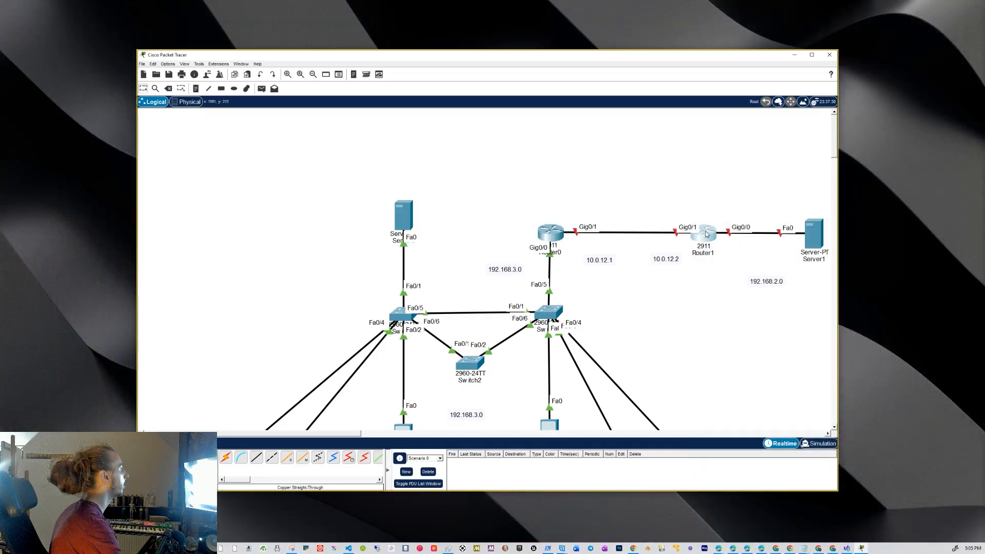
# - Set the IPv4 address of Router1's GigabitEthernet0/1 to 10.0.12.2, copying it from the note below the router link
pyautogui.click(706, 234)
pyautogui.click(398, 149)
pyautogui.click(391, 236)
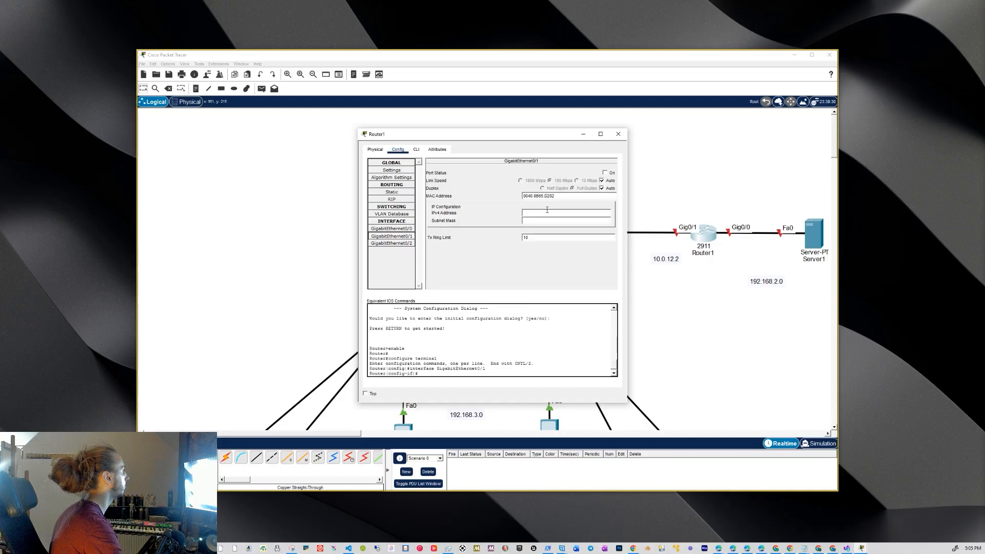
pyautogui.moveTo(544, 136); pyautogui.dragTo(851, 275)
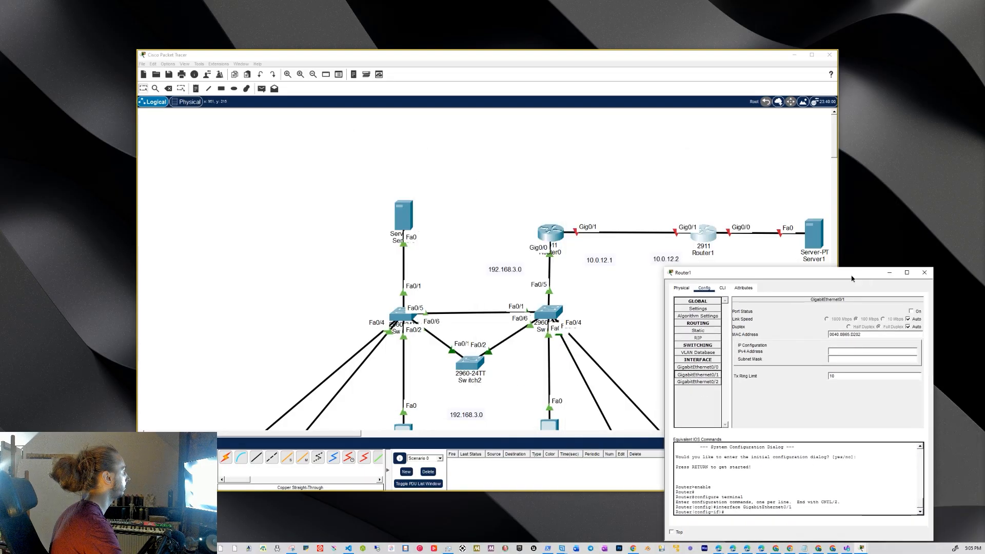
pyautogui.doubleClick(667, 259)
pyautogui.moveTo(672, 257); pyautogui.dragTo(650, 261)
pyautogui.hotkey('ctrl', 'c')
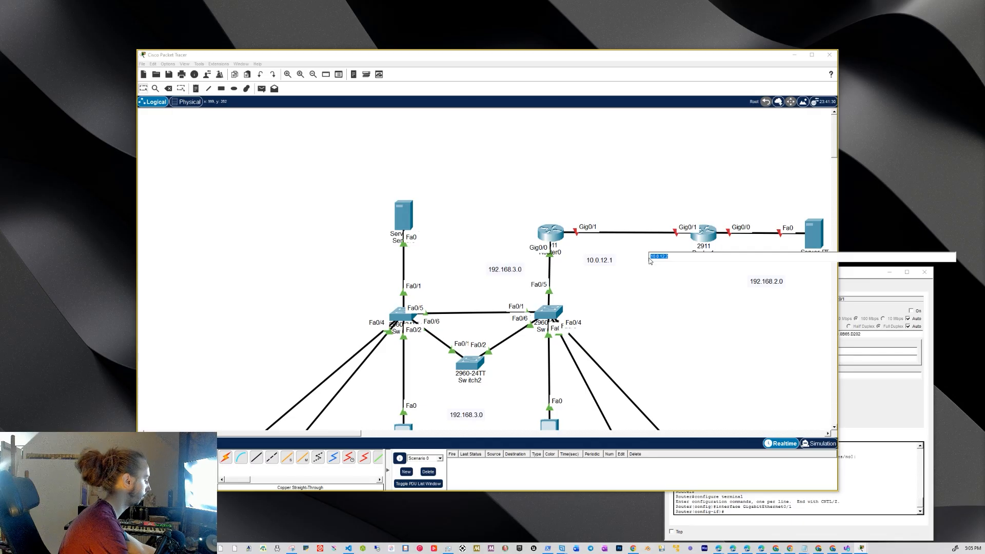
pyautogui.click(874, 393)
pyautogui.hotkey('ctrl', 'v')
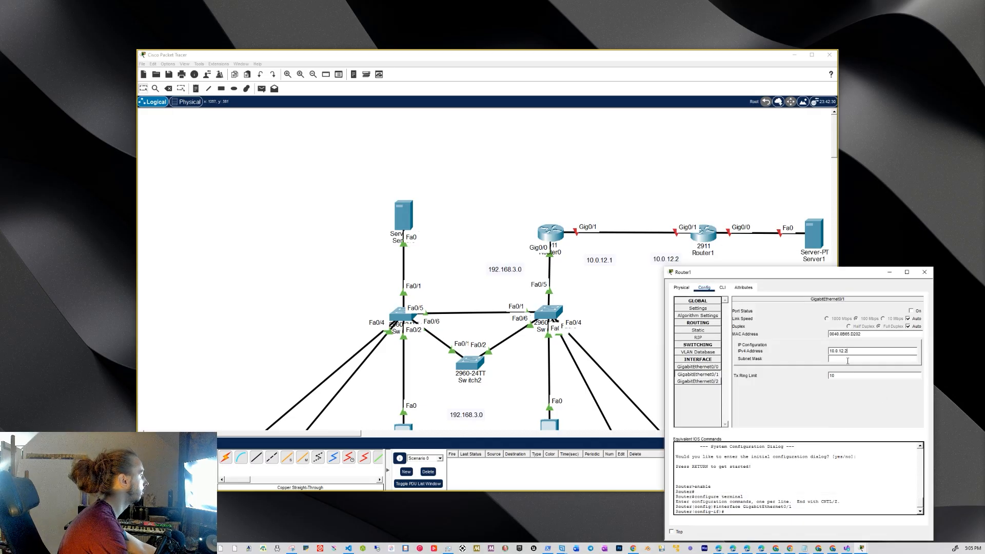
# - Set the subnet mask of Router1's GigabitEthernet0/1 to 255.255.255.252 and turn the port on
pyautogui.click(847, 359)
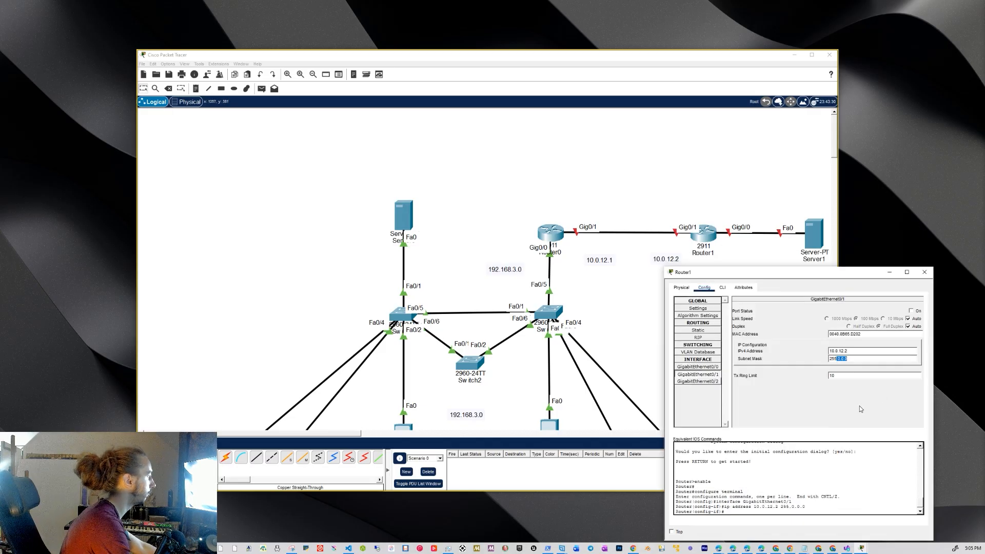
pyautogui.write('255.255.255')
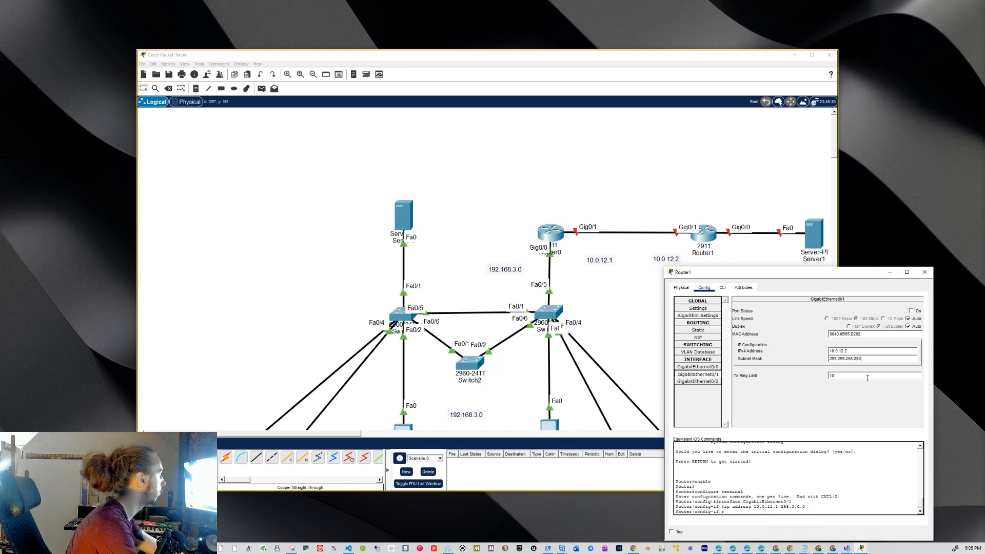
pyautogui.write('2')
pyautogui.press('Return')
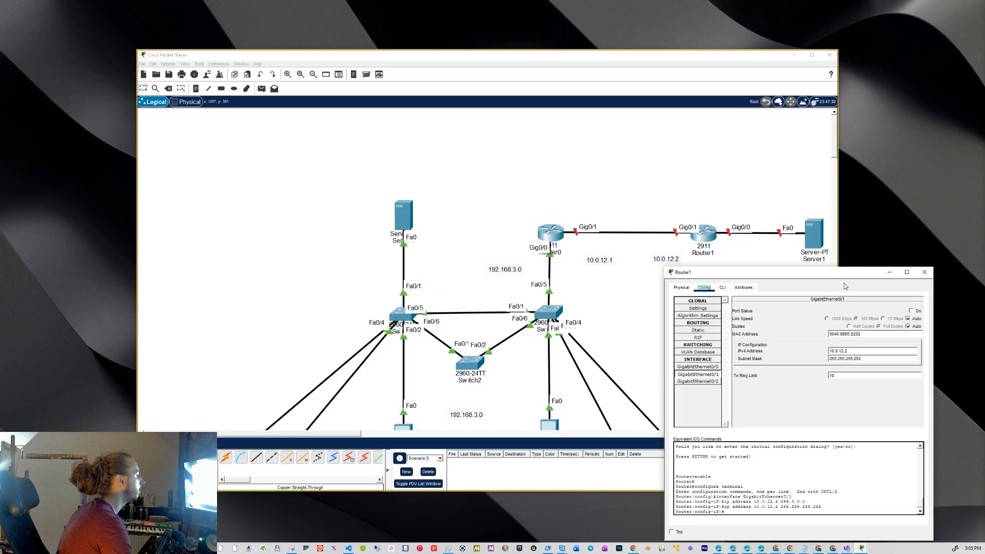
pyautogui.moveTo(820, 273); pyautogui.dragTo(833, 242)
pyautogui.click(925, 276)
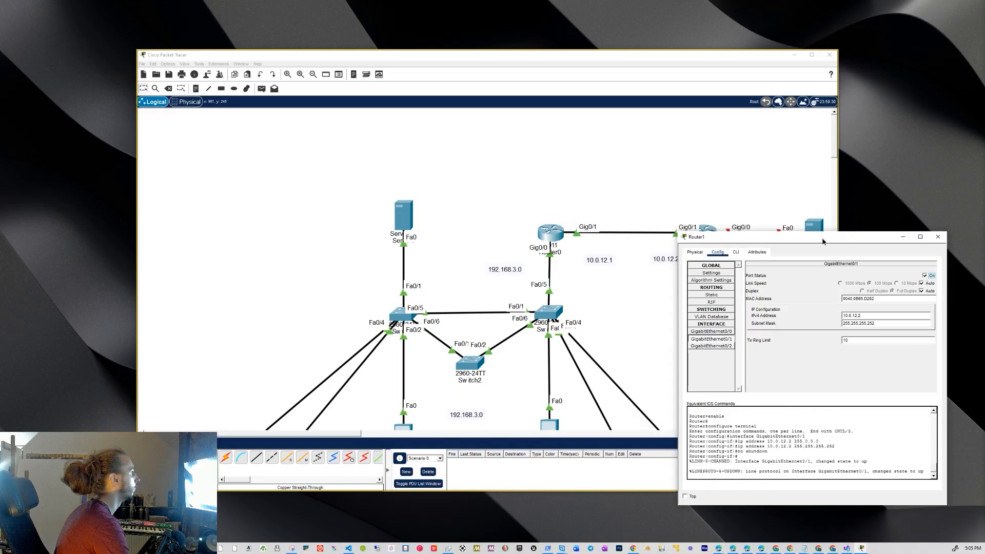
pyautogui.moveTo(823, 239); pyautogui.dragTo(829, 261)
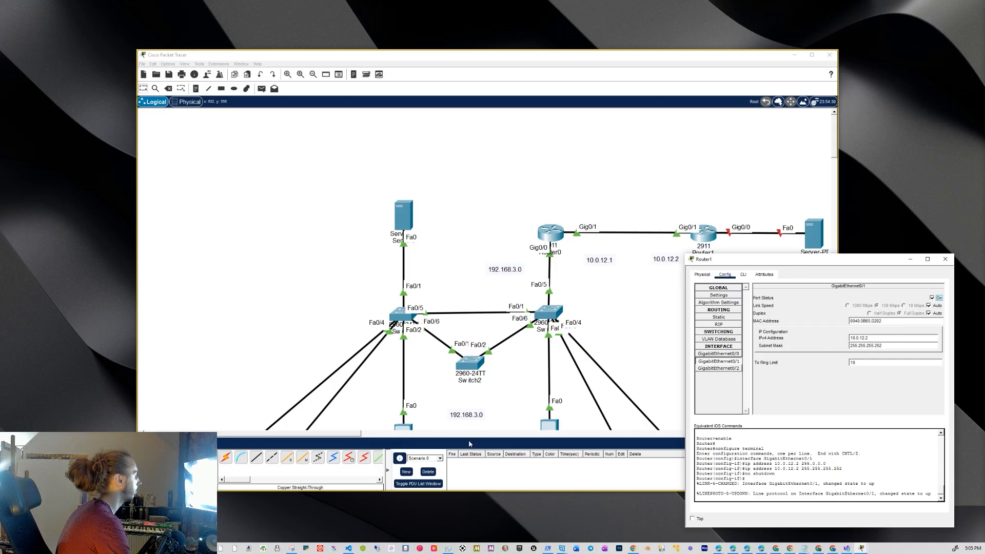
# - Give Router1's GigabitEthernet0/0 the IPv4 address 192.168.2.1, based on the 192.168.2.0 network note near Server1
pyautogui.click(725, 354)
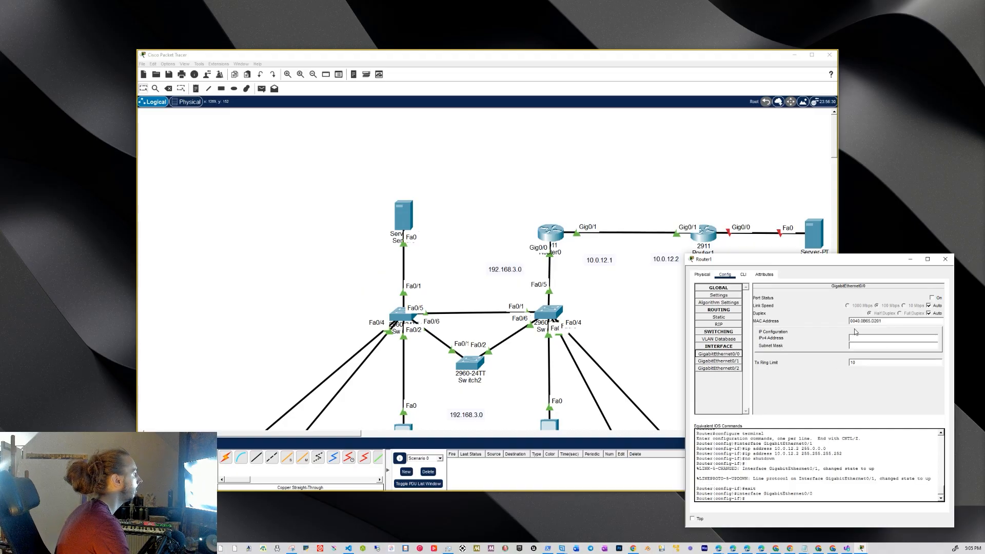
pyautogui.moveTo(808, 259); pyautogui.dragTo(810, 307)
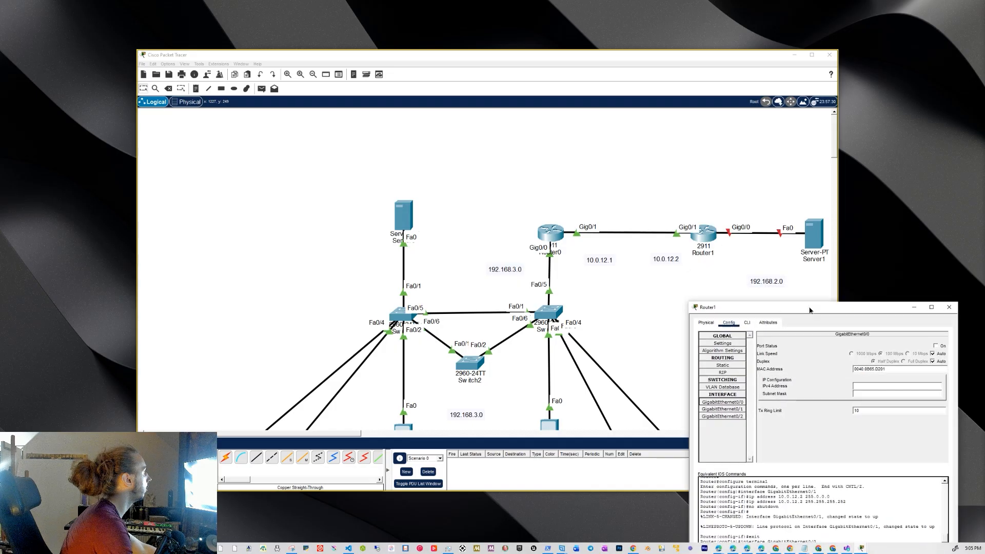
pyautogui.doubleClick(774, 283)
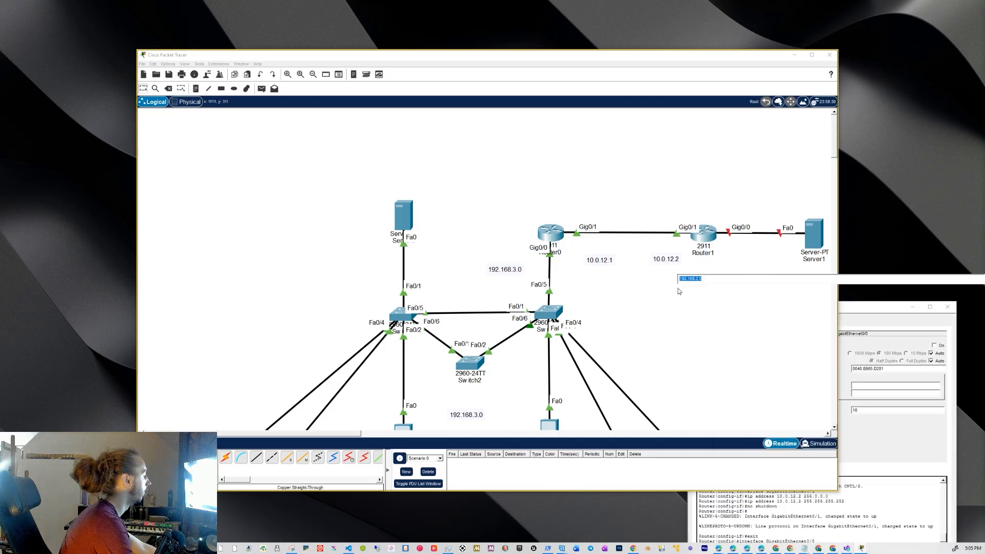
pyautogui.click(891, 316)
pyautogui.write('192.168.2.1')
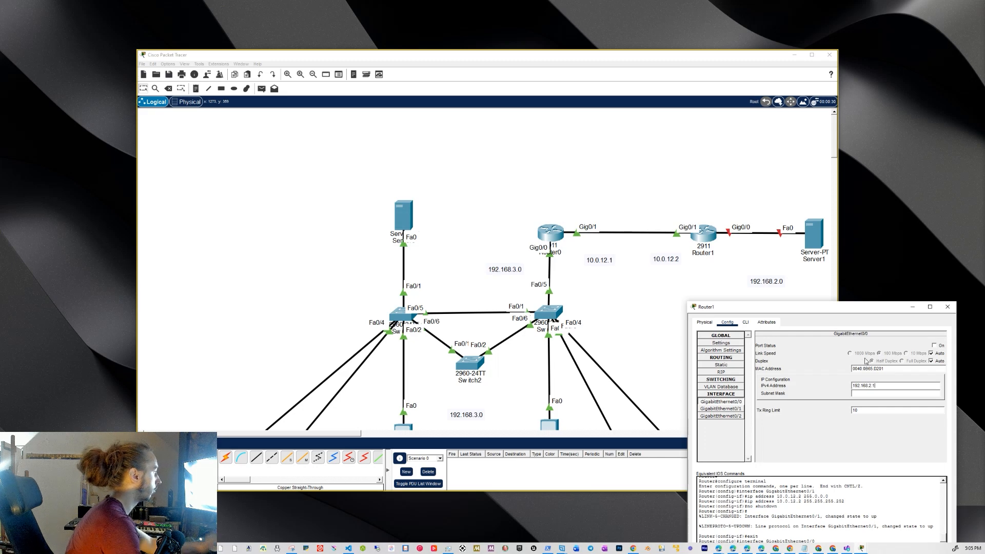
# - Apply the subnet mask 255.255.255.0 to Router1's GigabitEthernet0/0 and turn the port on
pyautogui.moveTo(858, 313); pyautogui.dragTo(865, 258)
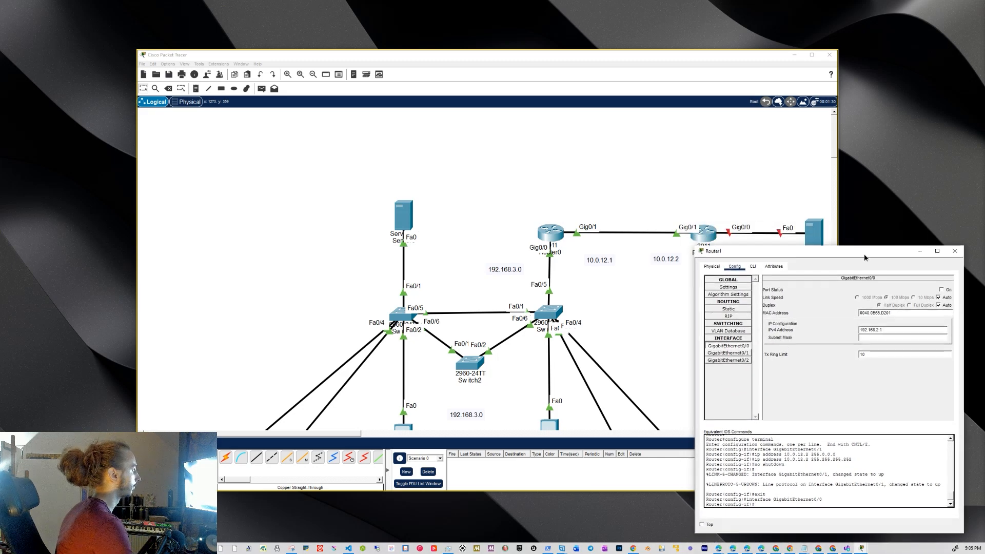
pyautogui.click(883, 339)
pyautogui.click(943, 289)
pyautogui.moveTo(868, 252); pyautogui.dragTo(856, 244)
pyautogui.moveTo(867, 321); pyautogui.dragTo(830, 319)
pyautogui.click(872, 322)
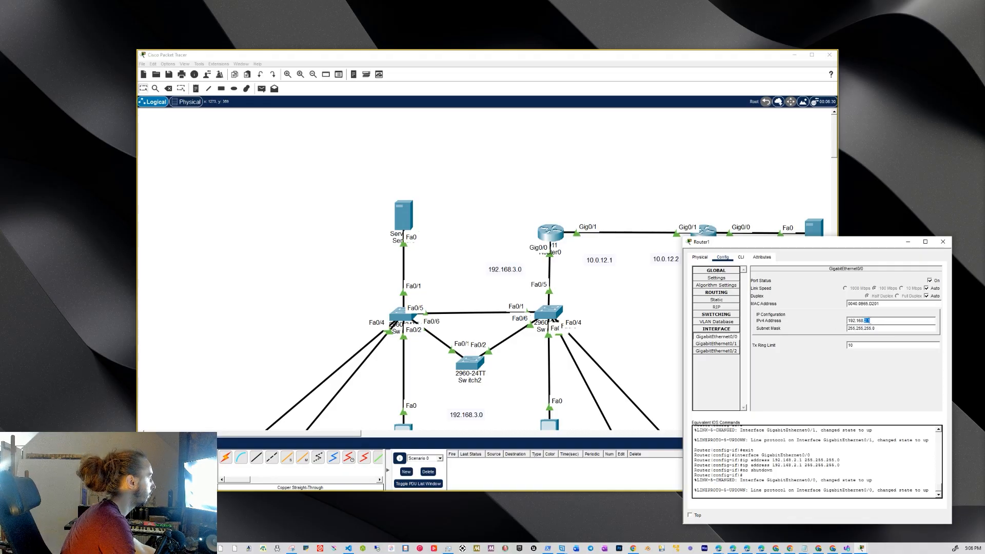
# - Open Server1's IP configuration and enter the static IPv4 address 192.168.2.1 with subnet mask 255.255.255.0
pyautogui.click(812, 228)
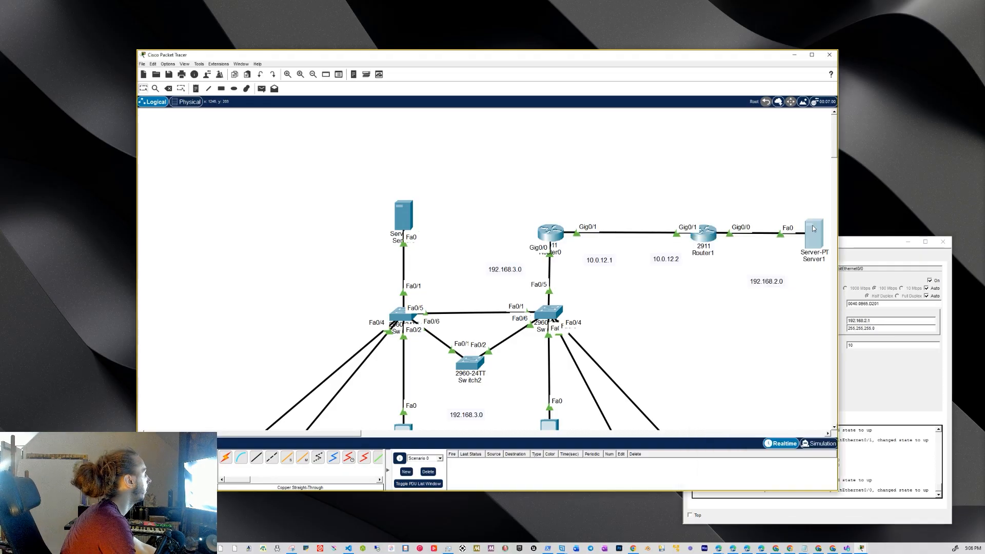
pyautogui.click(404, 150)
pyautogui.click(415, 151)
pyautogui.click(405, 150)
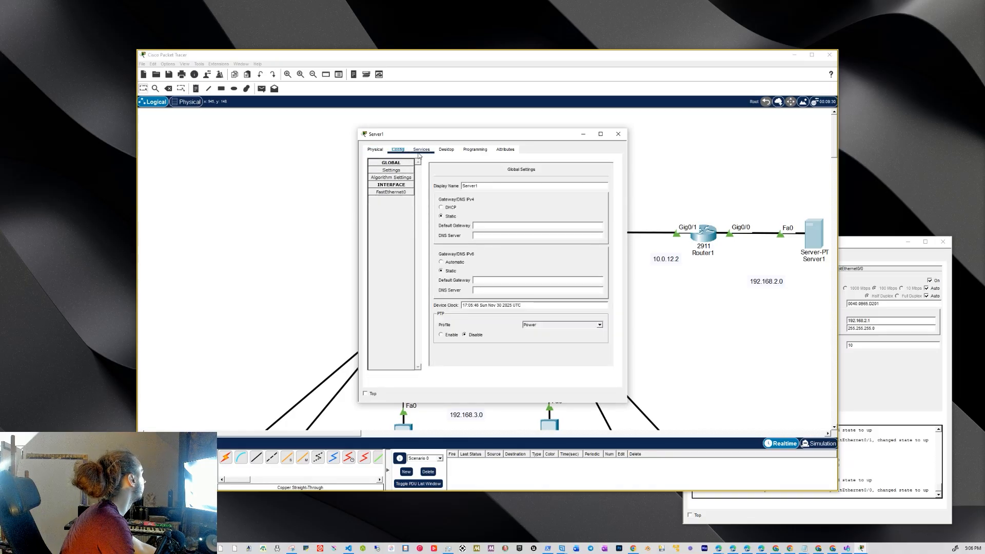
pyautogui.click(419, 151)
pyautogui.click(453, 152)
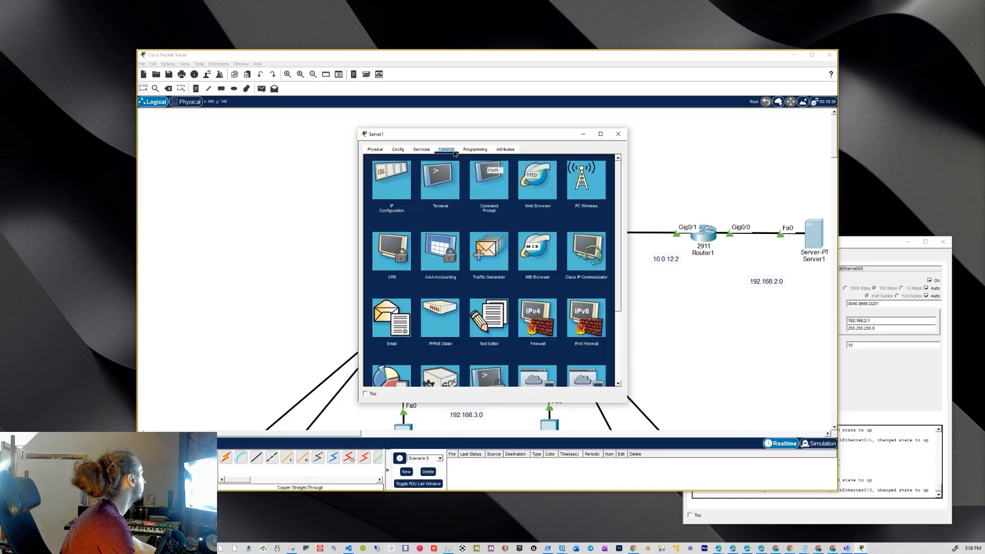
pyautogui.click(405, 179)
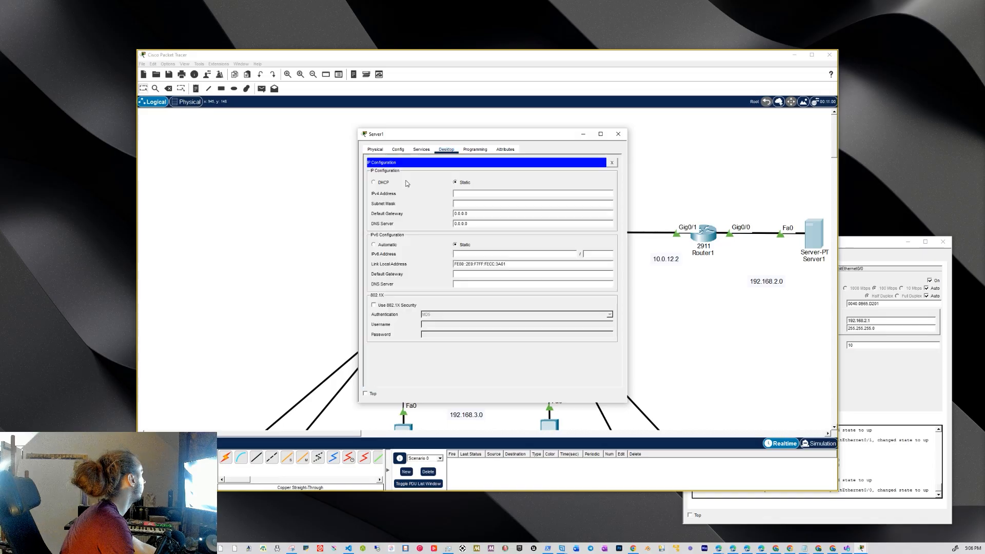
pyautogui.write('192.168.2.1')
pyautogui.click(477, 204)
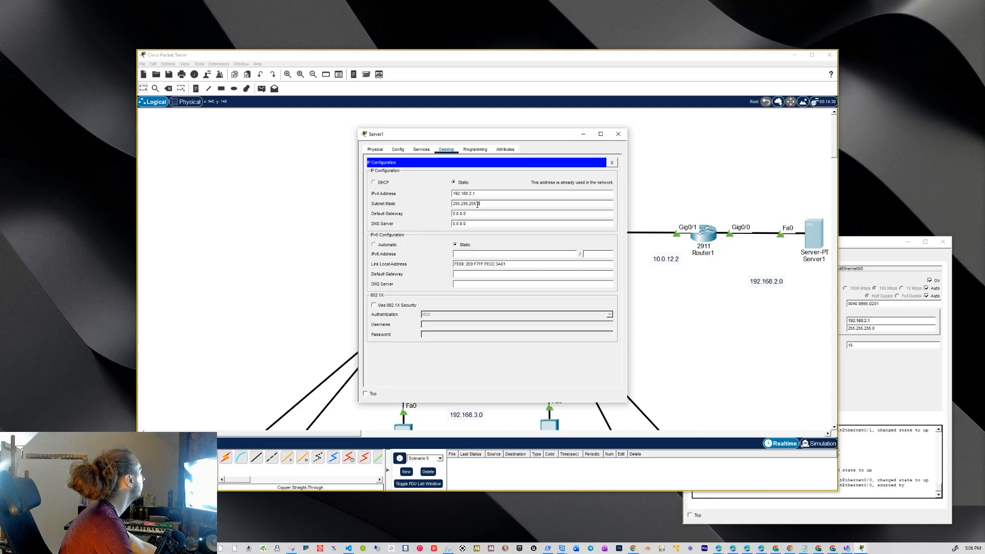
# - Set Server1's static IPv4 address to 192.168.2.10 and its default gateway to 192.168.2.1
pyautogui.moveTo(470, 214); pyautogui.dragTo(413, 211)
pyautogui.write('192.168.2.1')
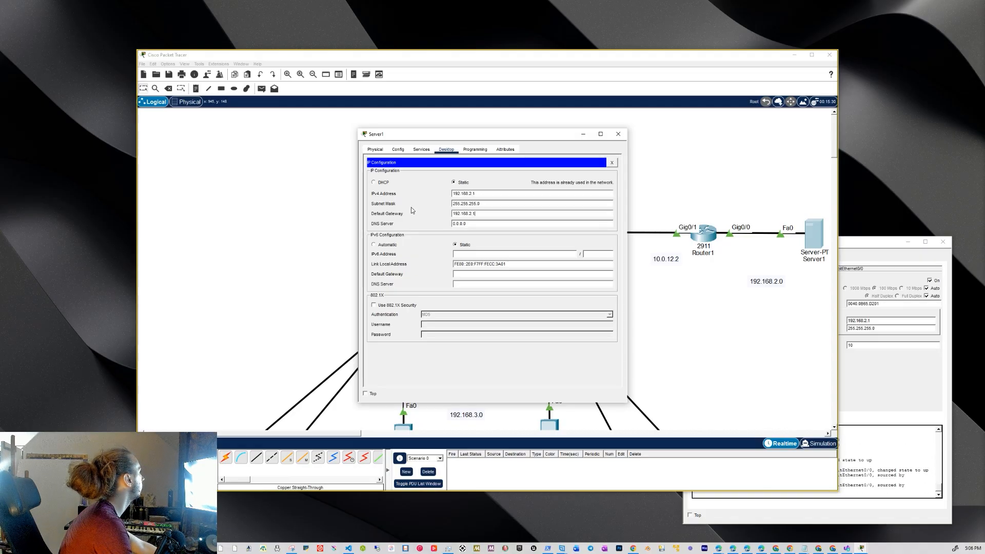
pyautogui.click(479, 194)
pyautogui.write('0')
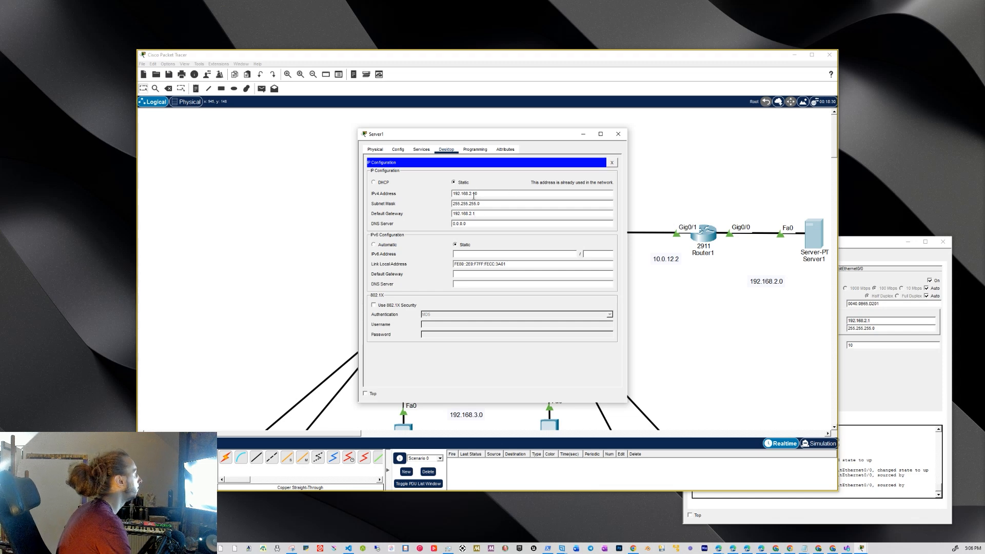
pyautogui.click(464, 182)
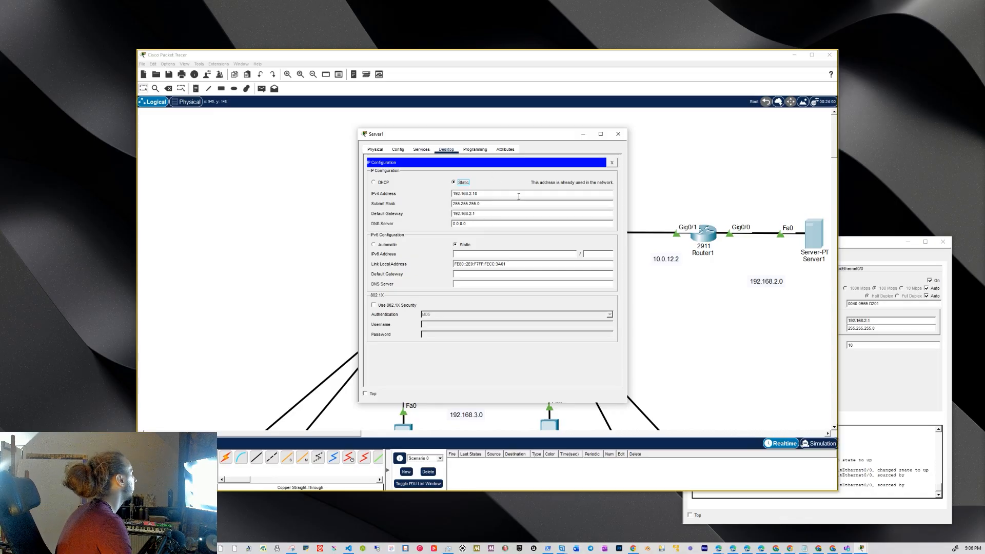
# - Turn on the DHCP service on Server1
pyautogui.click(399, 149)
pyautogui.click(420, 150)
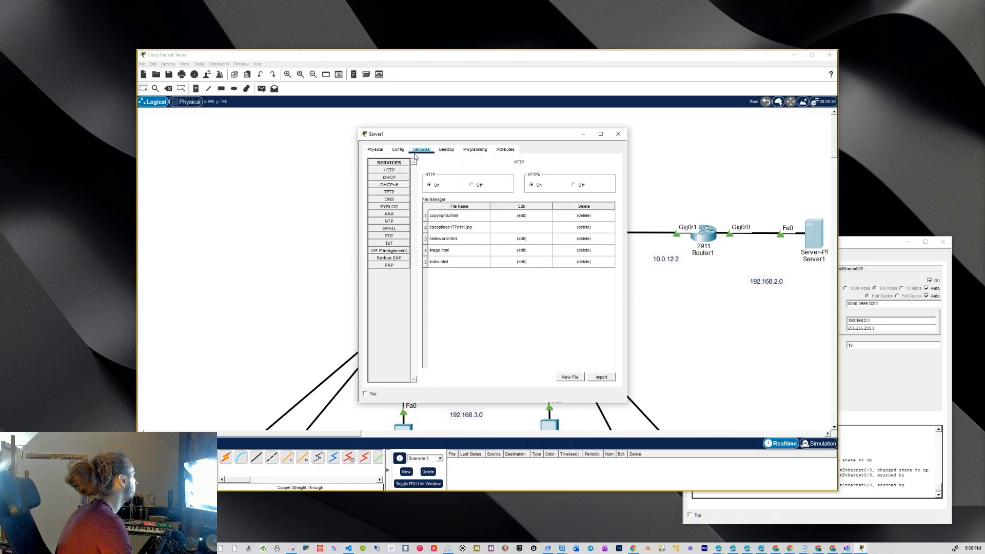
pyautogui.click(401, 178)
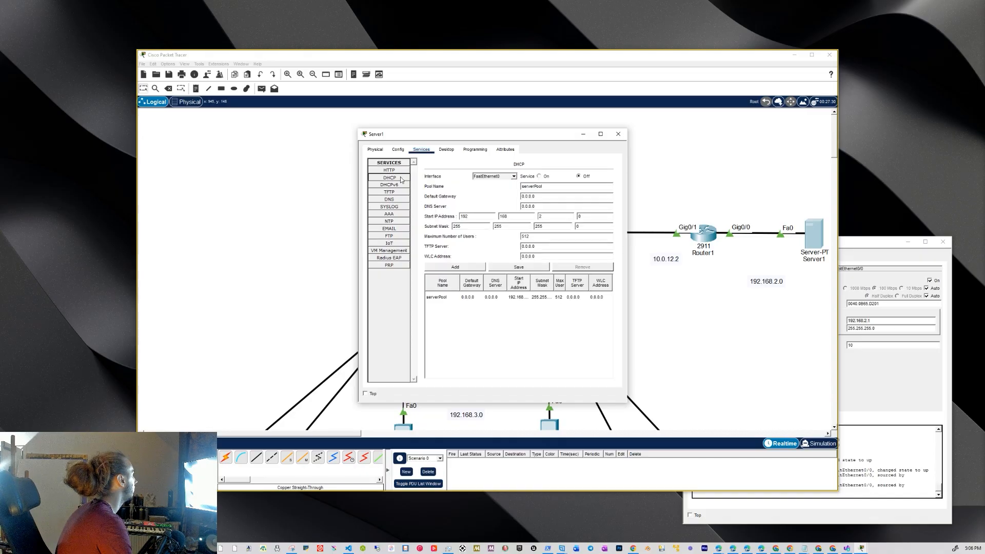
pyautogui.click(546, 177)
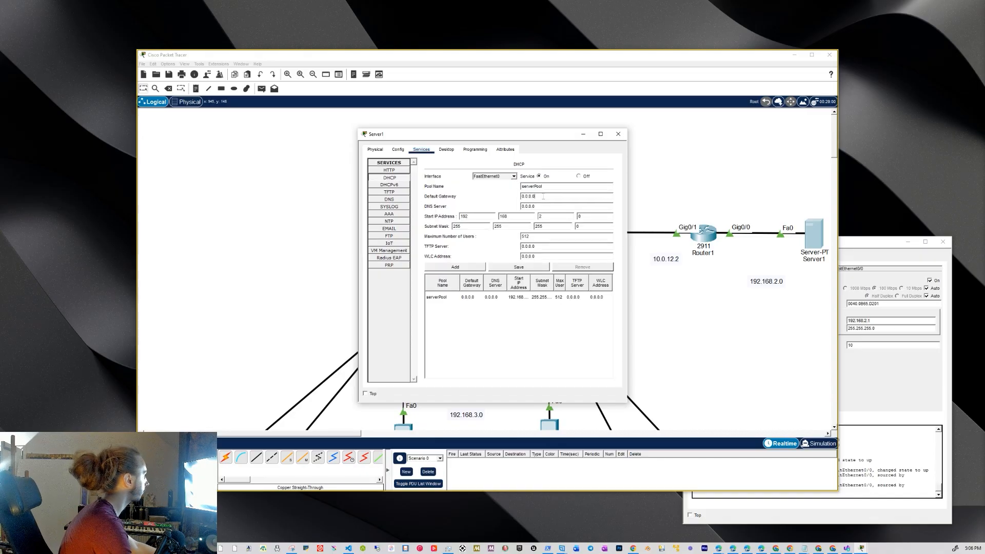
# - Enter 192.168.2.1 as the DHCP pool's default gateway, then correct it to 192.168.3.1
pyautogui.moveTo(541, 197); pyautogui.dragTo(496, 199)
pyautogui.write('192.168.2.1')
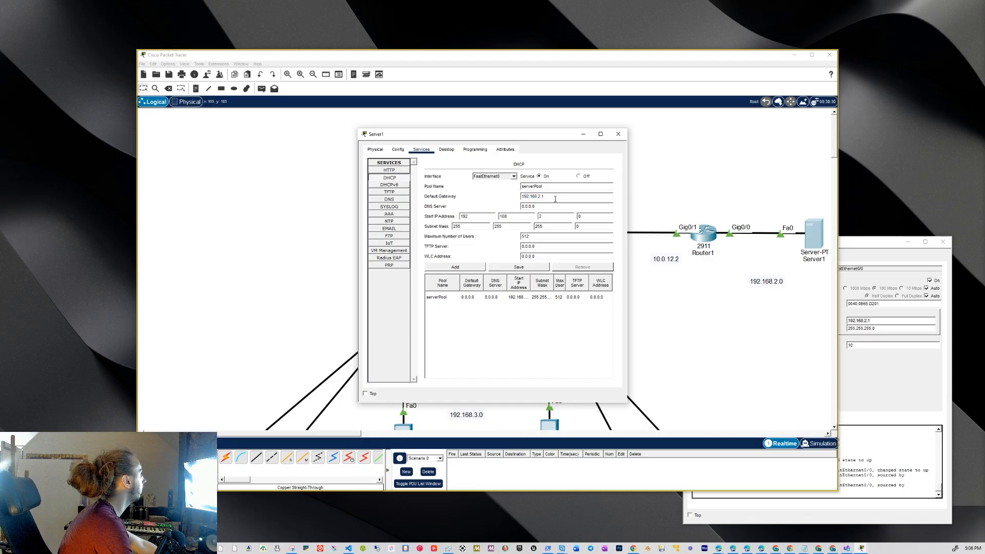
pyautogui.moveTo(520, 134); pyautogui.dragTo(577, 40)
pyautogui.click(596, 101)
pyautogui.press('BackSpace')
pyautogui.write('3')
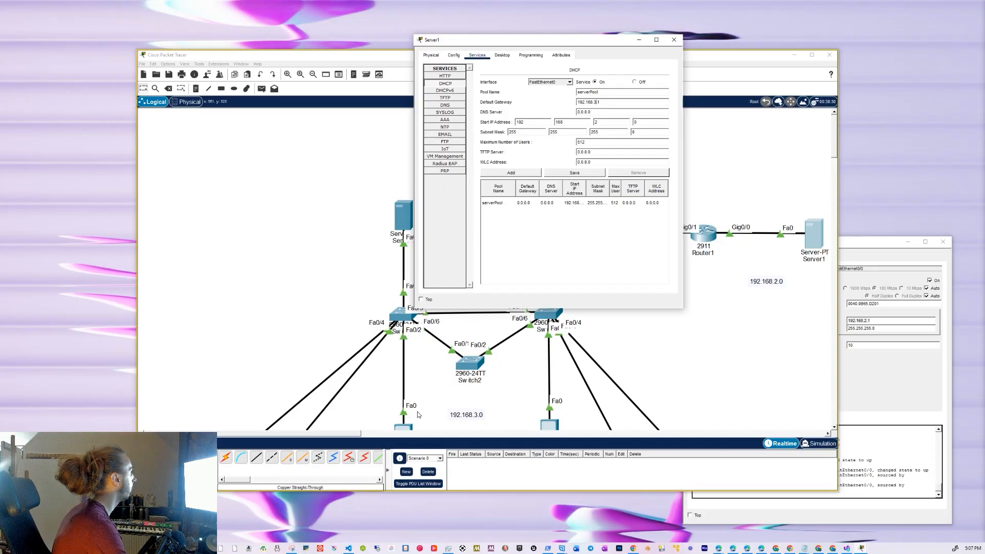
# - Check the IP configuration of GigabitEthernet0/0 on Router0, keeping Server1's settings open beside the topology
pyautogui.moveTo(569, 41); pyautogui.dragTo(840, 22)
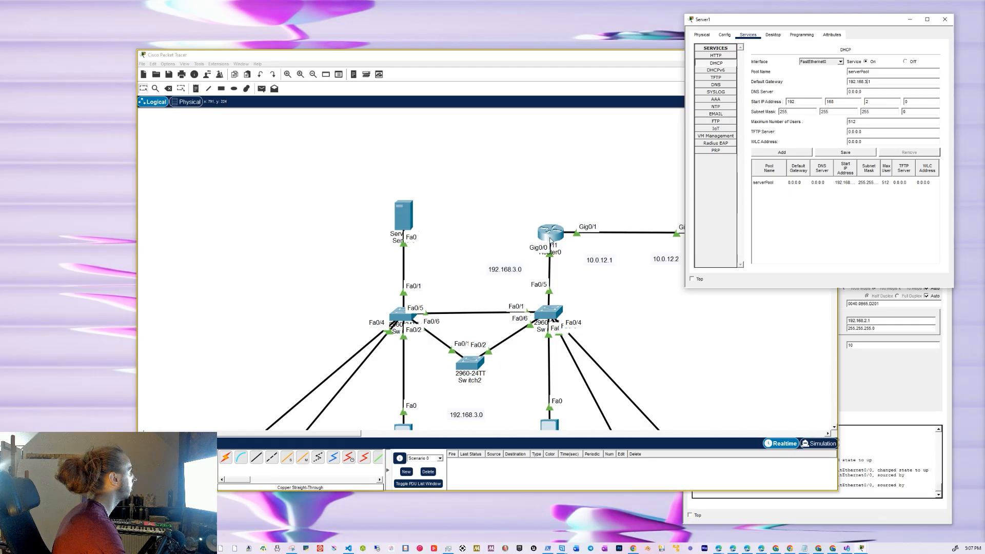
pyautogui.click(550, 240)
pyautogui.click(550, 239)
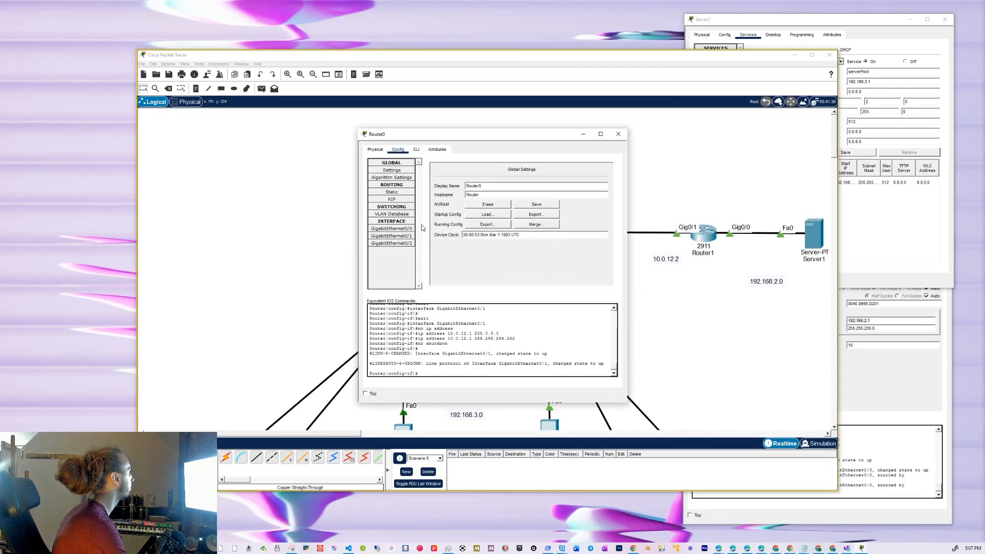
pyautogui.click(404, 229)
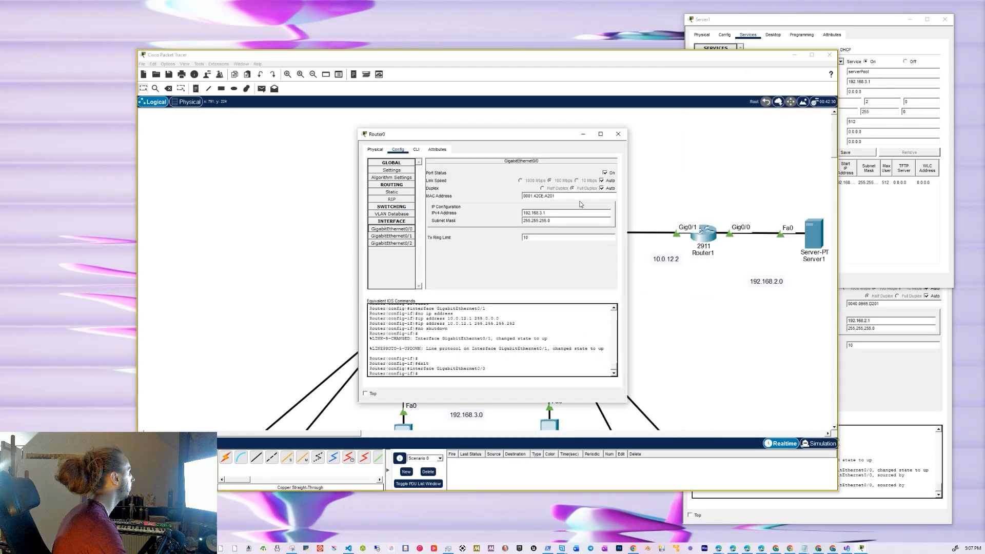
pyautogui.click(619, 134)
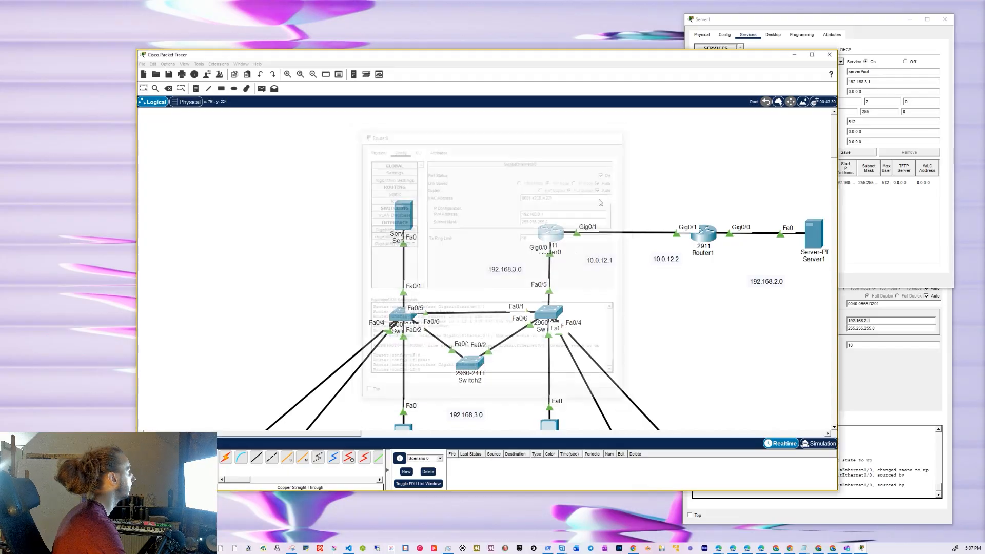
# - Enter 192.168.2.10 as the DNS server for Server1's DHCP pool
pyautogui.moveTo(870, 22); pyautogui.dragTo(887, 27)
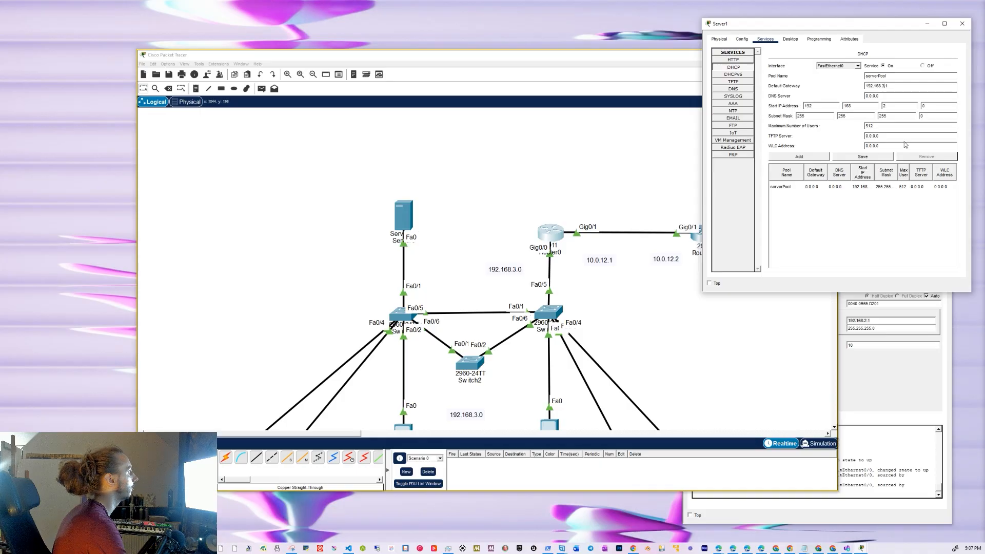
pyautogui.moveTo(882, 96); pyautogui.dragTo(844, 102)
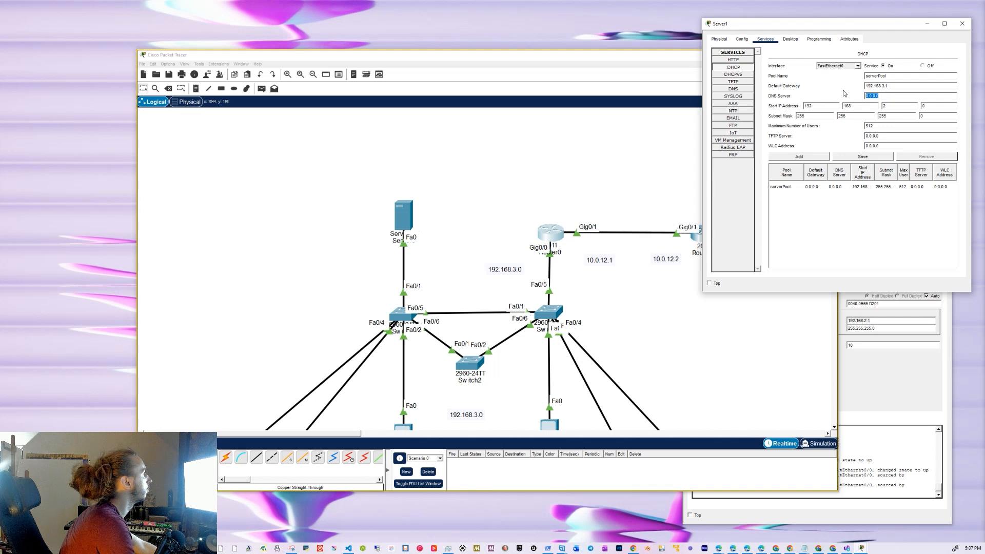
pyautogui.write('192.168.2.1')
pyautogui.write('0')
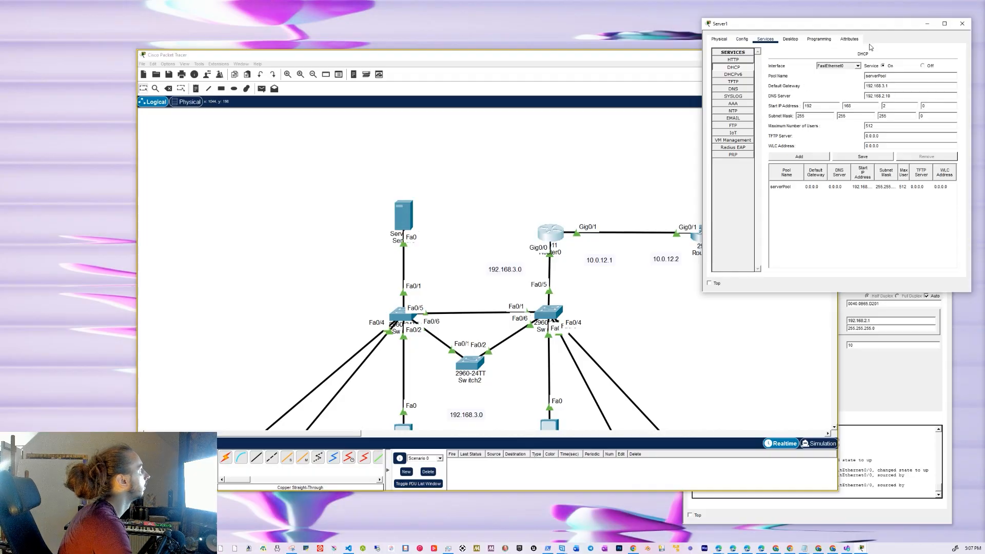
# - Move the topology window clear of Server1's settings and view the server's HTTP service
pyautogui.moveTo(863, 21); pyautogui.dragTo(867, 25)
pyautogui.click(645, 61)
pyautogui.moveTo(645, 61); pyautogui.dragTo(559, 84)
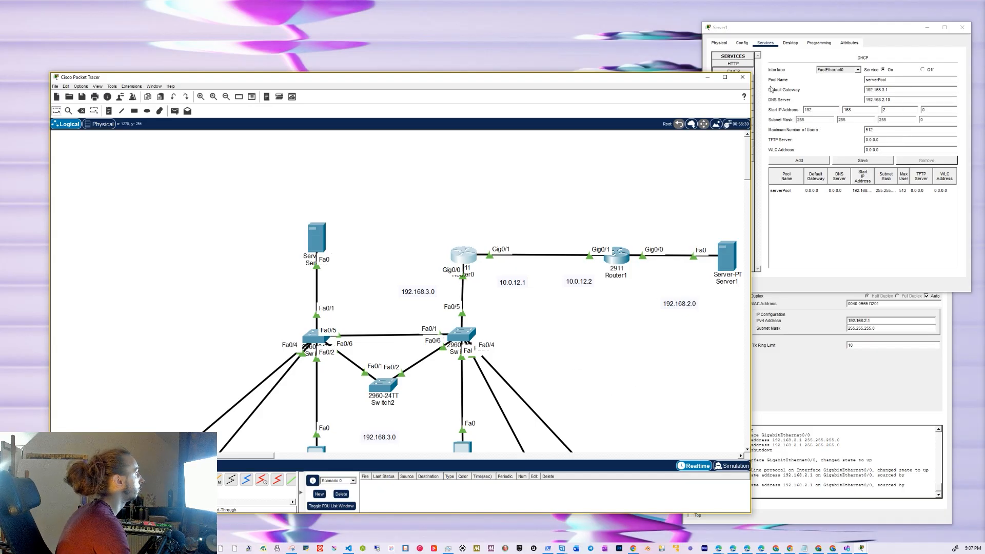
pyautogui.click(744, 67)
pyautogui.click(742, 65)
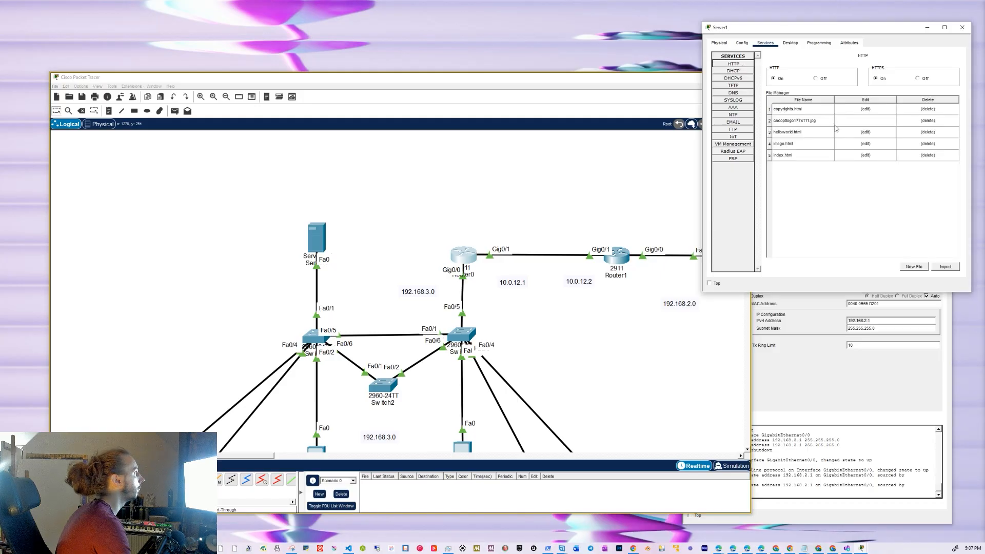
# - Set the DHCP default gateway to 192.168.3.1 and the DNS server to 192.168.2.10 on Server1
pyautogui.click(738, 72)
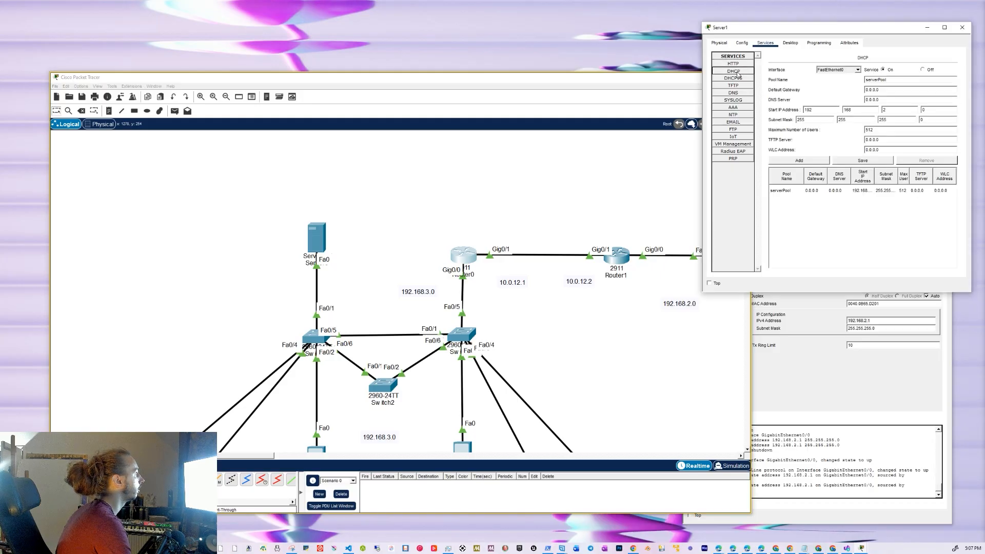
pyautogui.tripleClick(884, 91)
pyautogui.write('192.168.2.1')
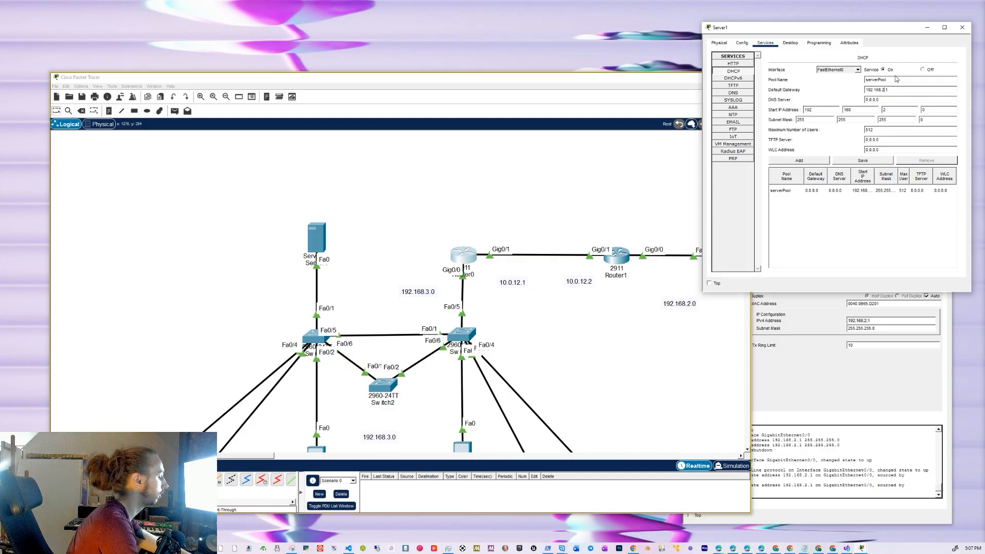
pyautogui.tripleClick(883, 100)
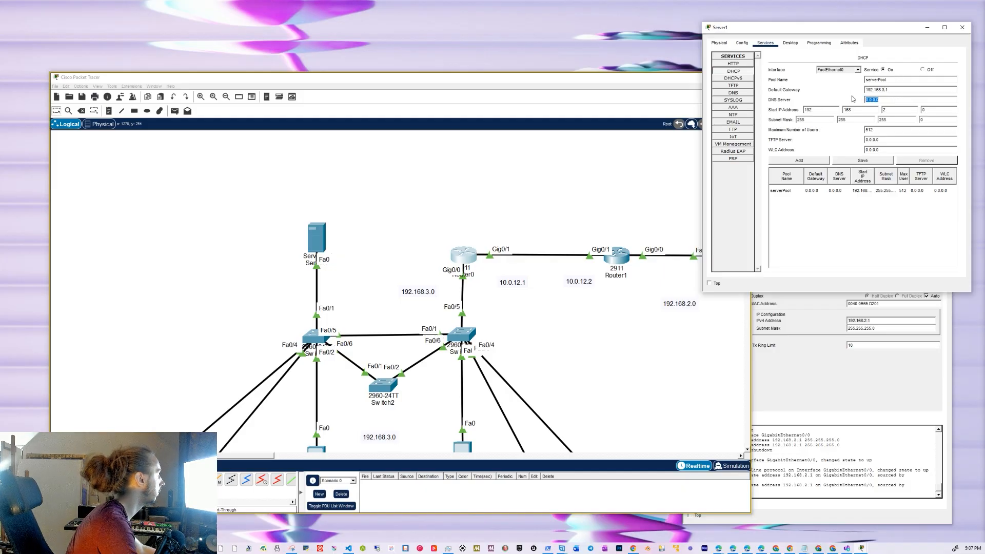
pyautogui.write('192.168.2.1')
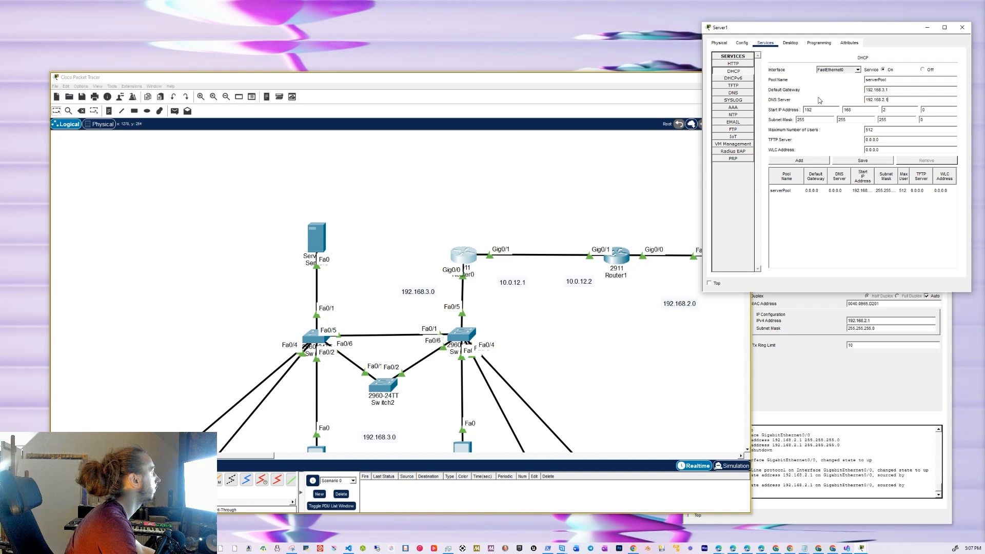
pyautogui.write('0')
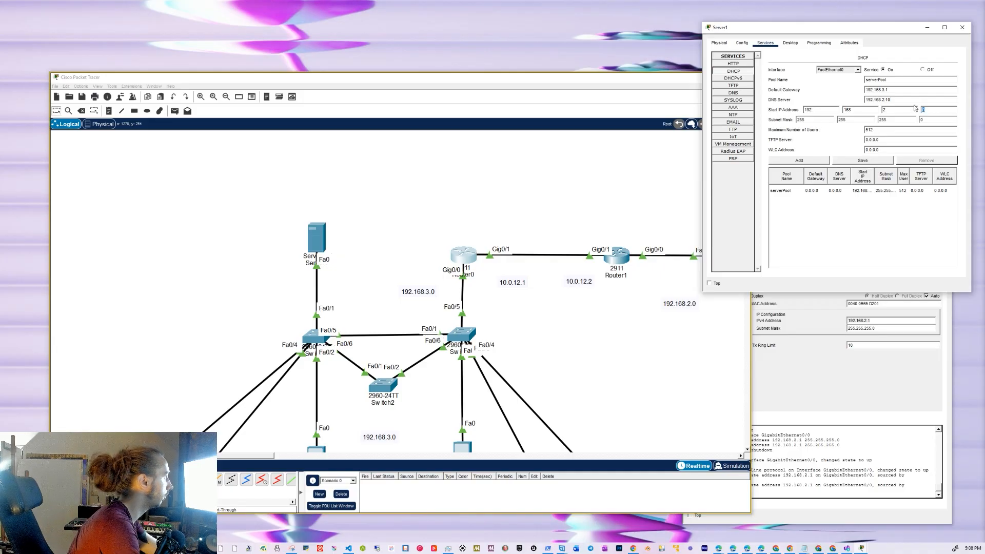
# - Set the DHCP start IP address to 192.168.3.50 and add the pool as serverPool2
pyautogui.click(891, 111)
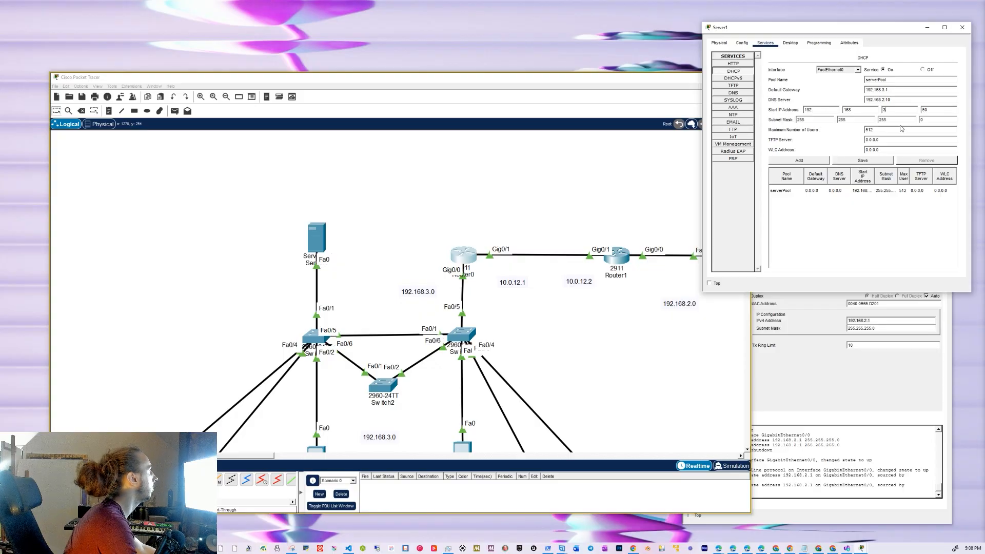
pyautogui.click(794, 162)
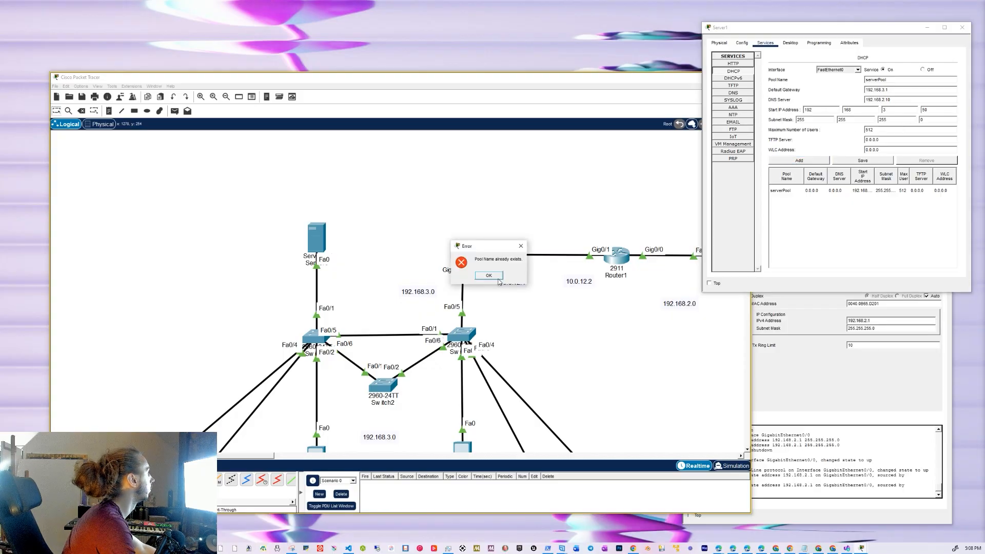
pyautogui.press('Return')
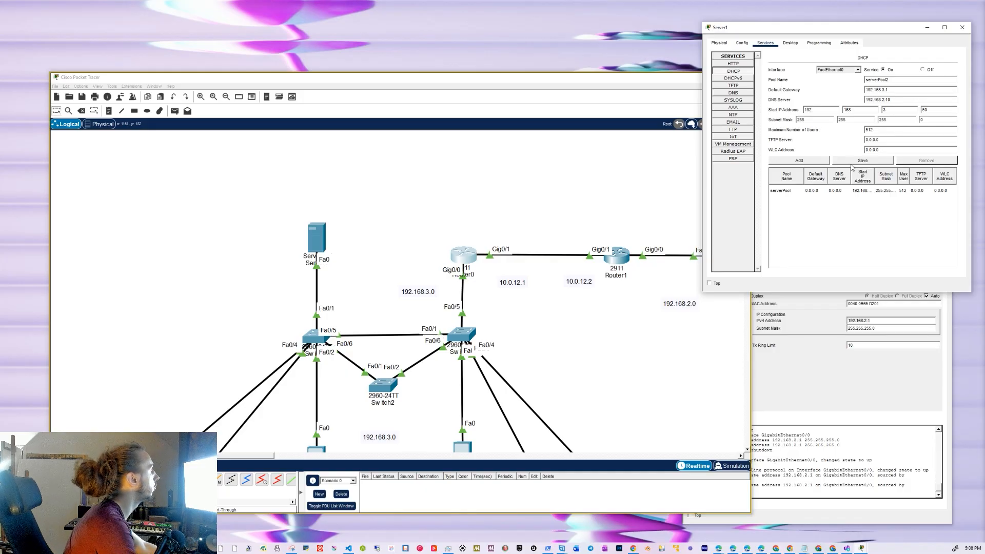
pyautogui.click(811, 162)
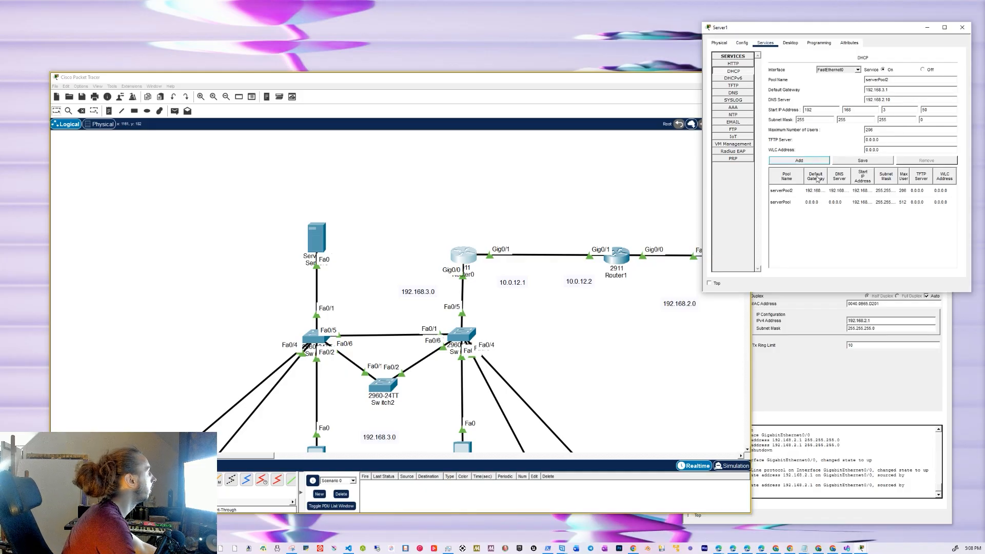
pyautogui.click(897, 80)
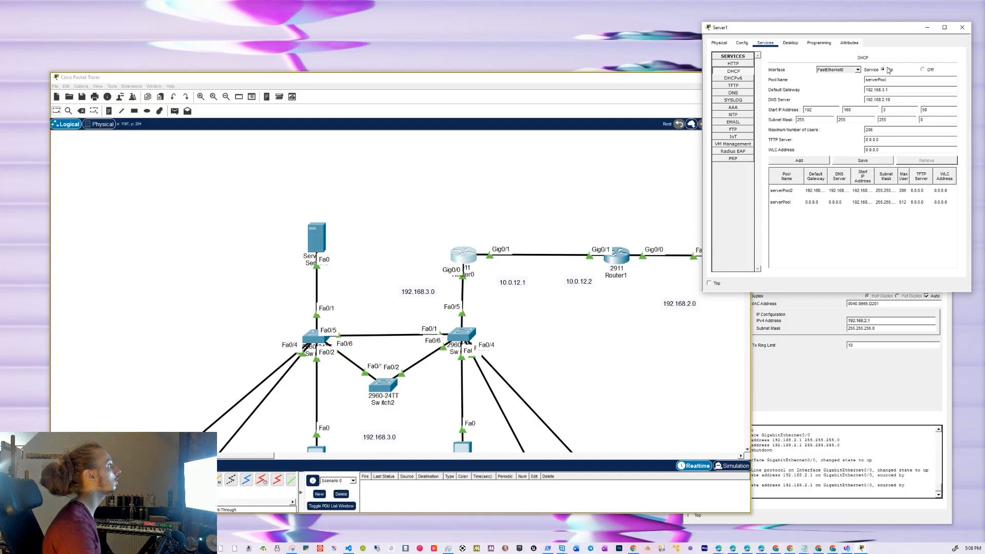
pyautogui.doubleClick(904, 111)
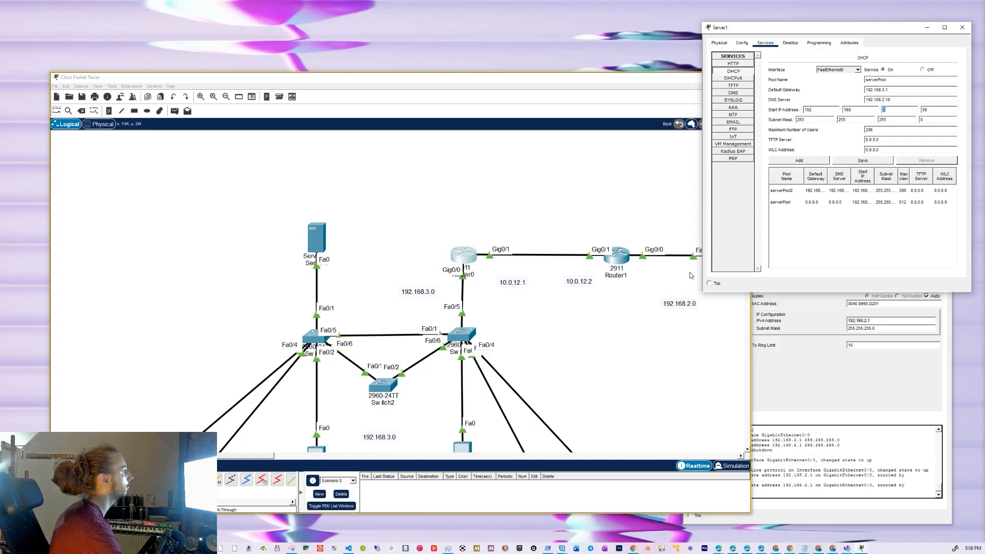
pyautogui.moveTo(877, 34); pyautogui.dragTo(882, 48)
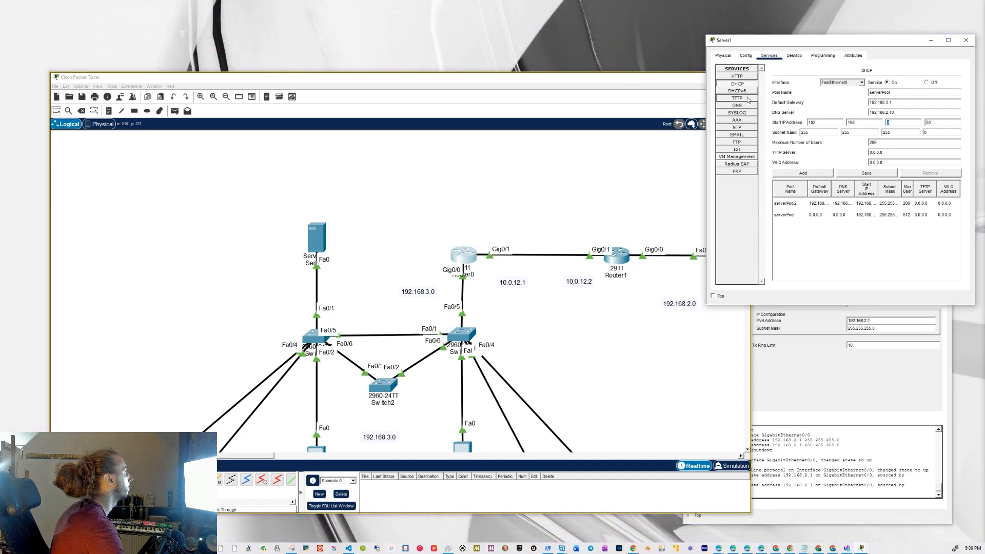
pyautogui.click(747, 114)
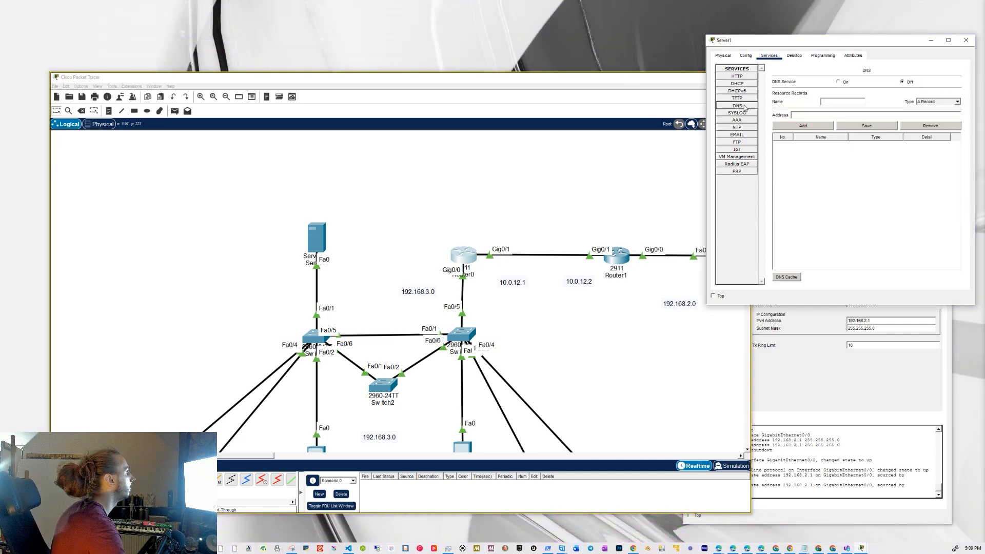
# - Change the blue heading in the HTTP service's index.html to "Youtube" and save, overwriting the existing file
pyautogui.click(742, 77)
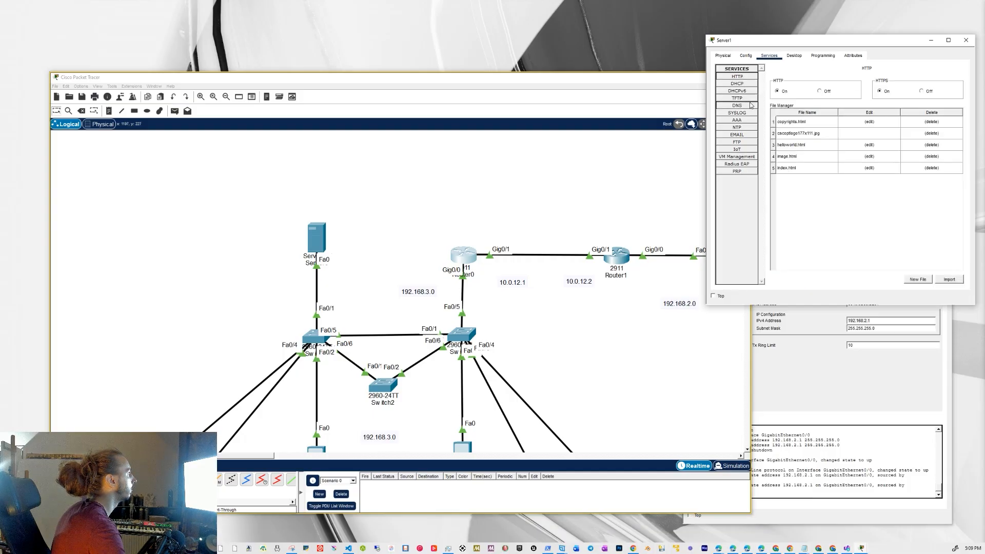
pyautogui.click(868, 167)
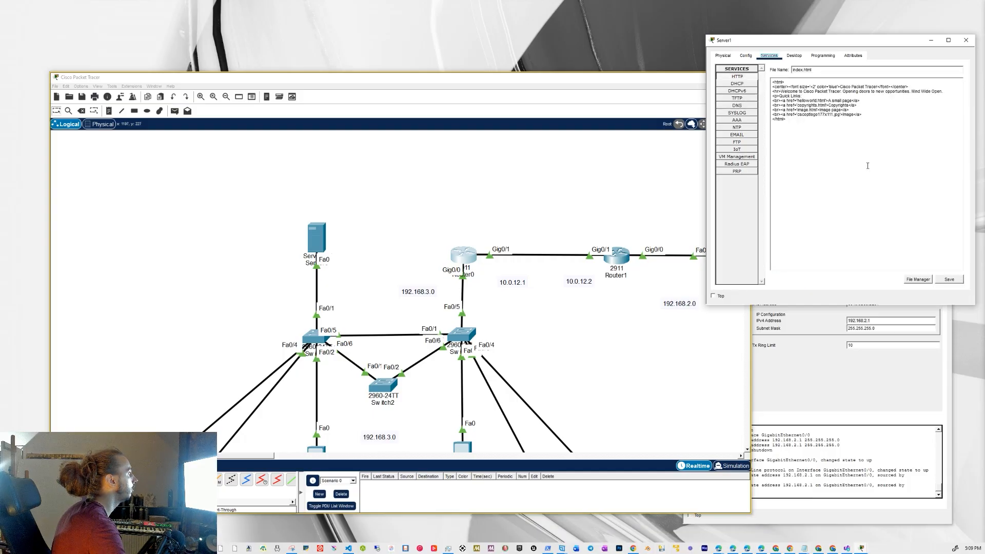
pyautogui.moveTo(840, 87); pyautogui.dragTo(878, 87)
pyautogui.write('Youtube')
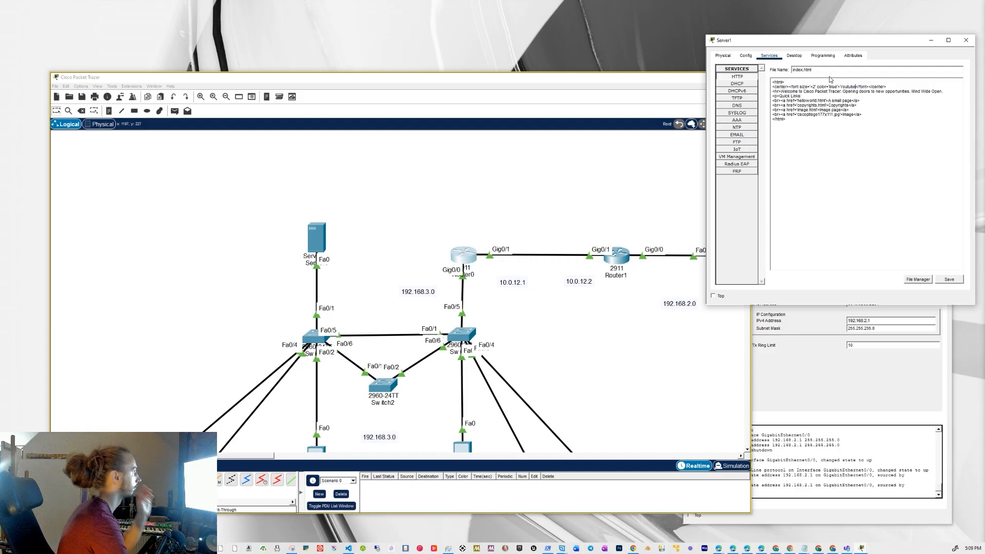
pyautogui.click(949, 279)
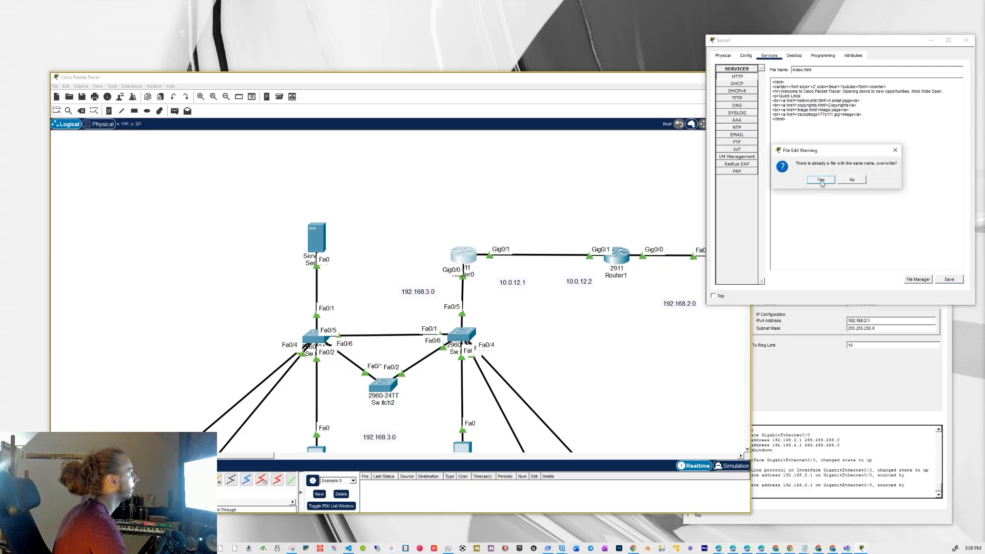
pyautogui.click(821, 181)
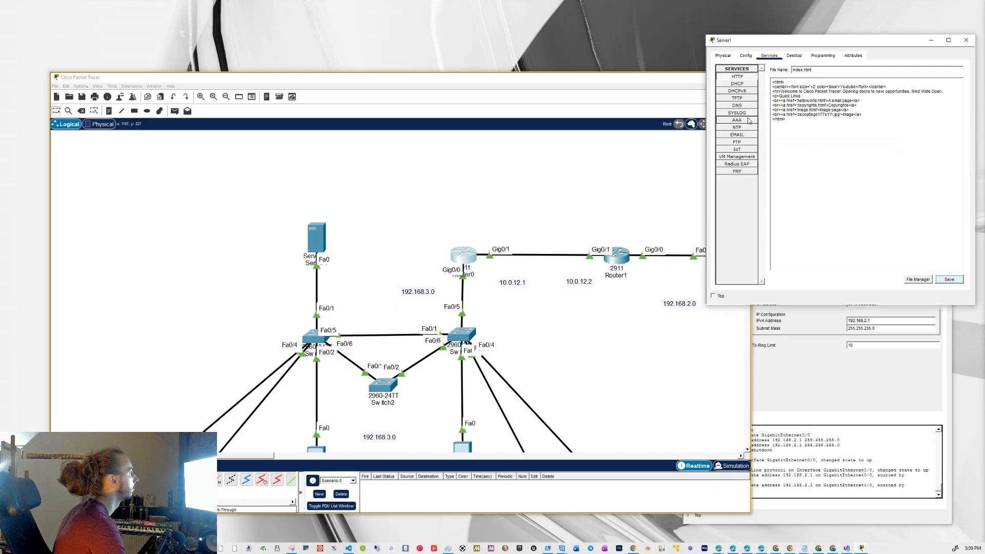
# - Add a DNS A record on Server1 that maps youtube.com to 192.168.2.10
pyautogui.click(742, 106)
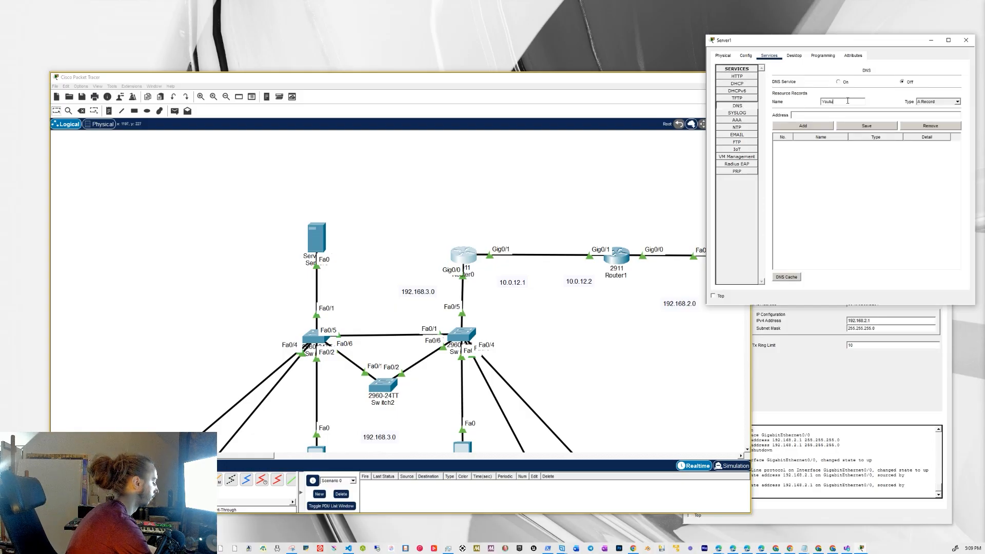
pyautogui.write('yo')
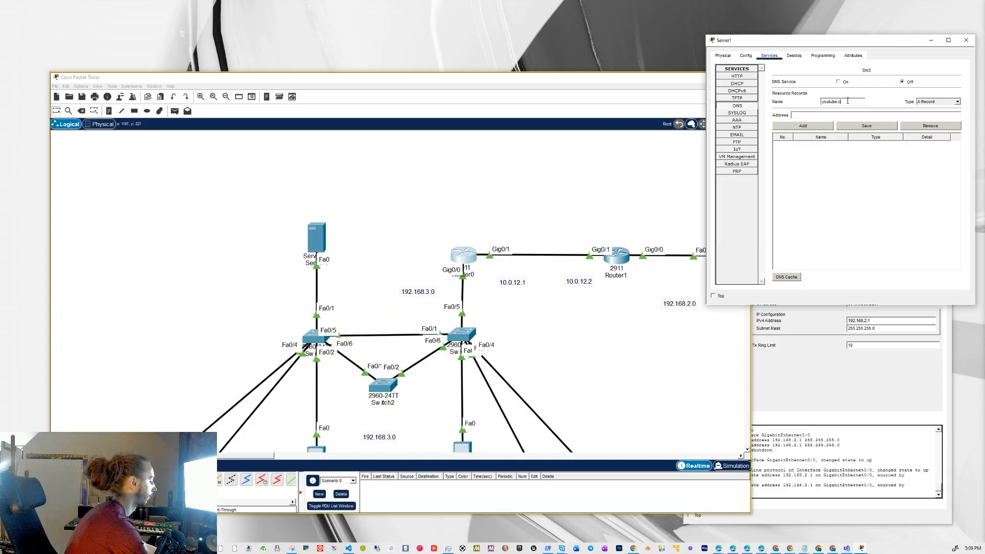
pyautogui.write('192.168.2.1')
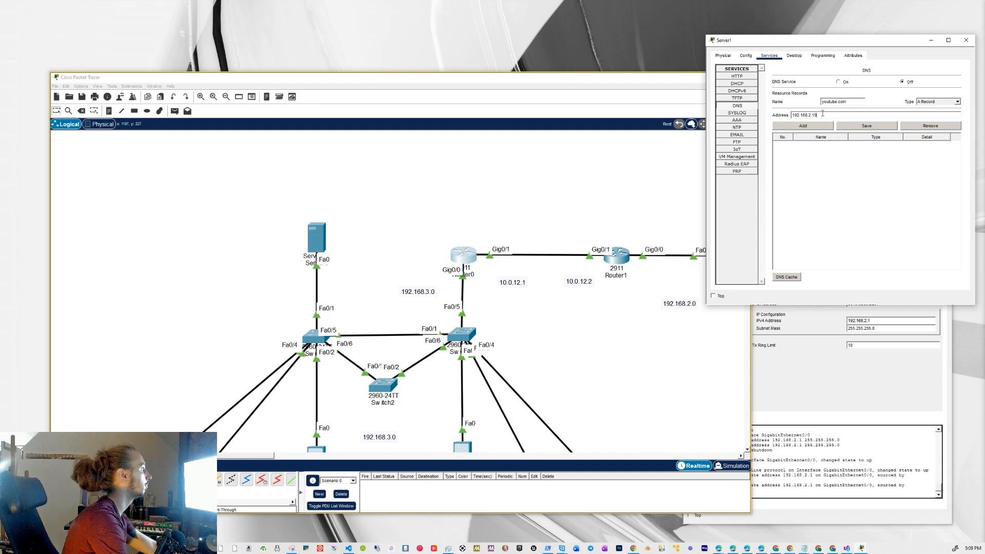
pyautogui.write('0')
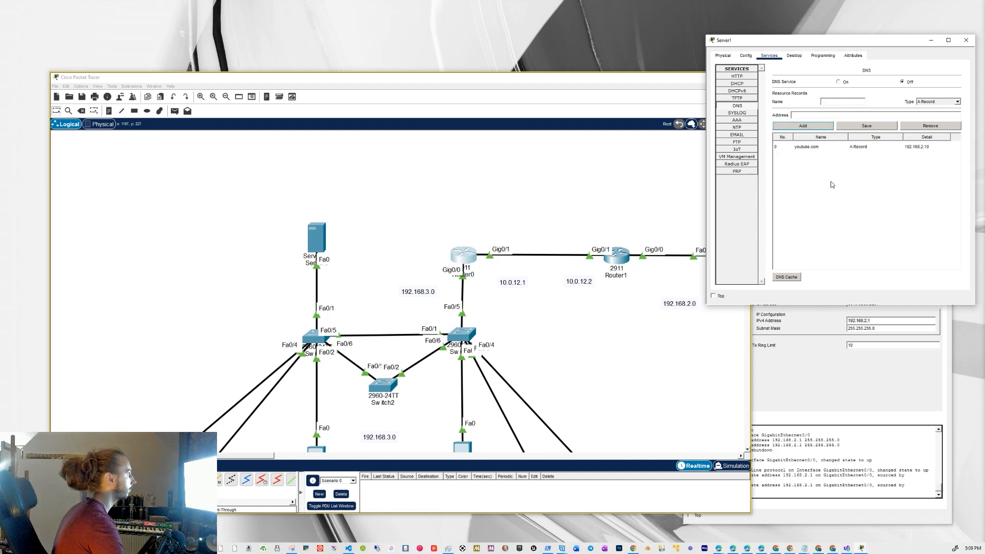
# - Set the DNS server in Server1's IP configuration to 192.168.2.10 and close the server's window
pyautogui.click(738, 84)
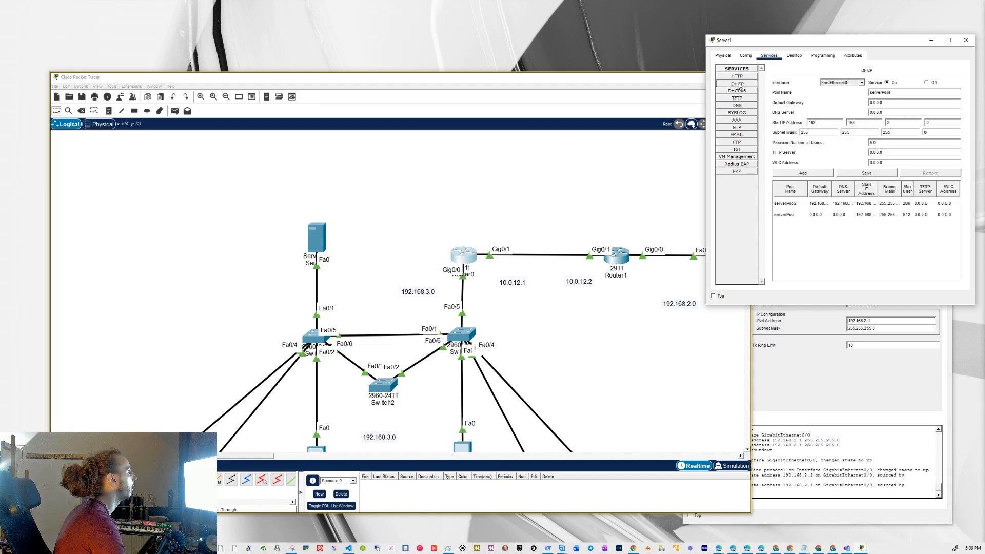
pyautogui.click(794, 56)
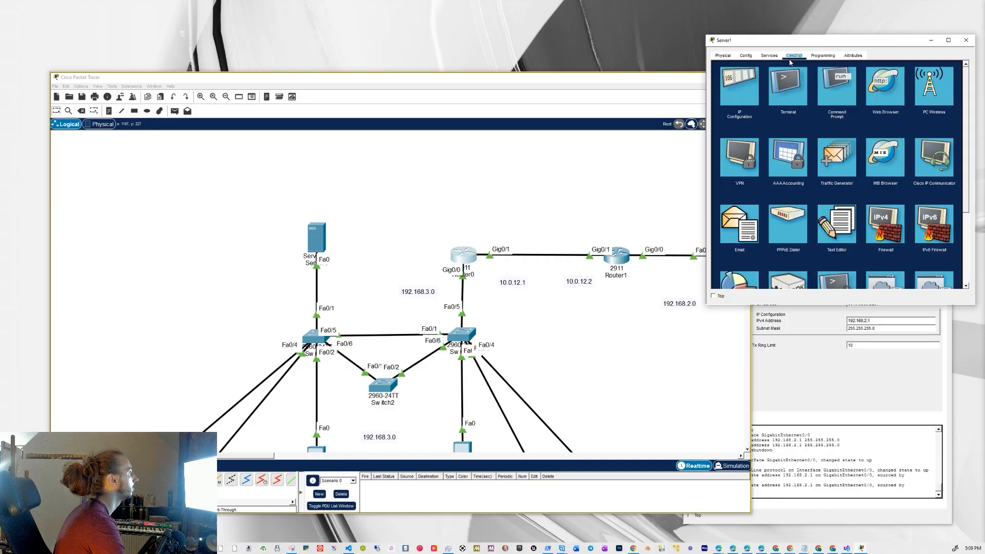
pyautogui.click(740, 85)
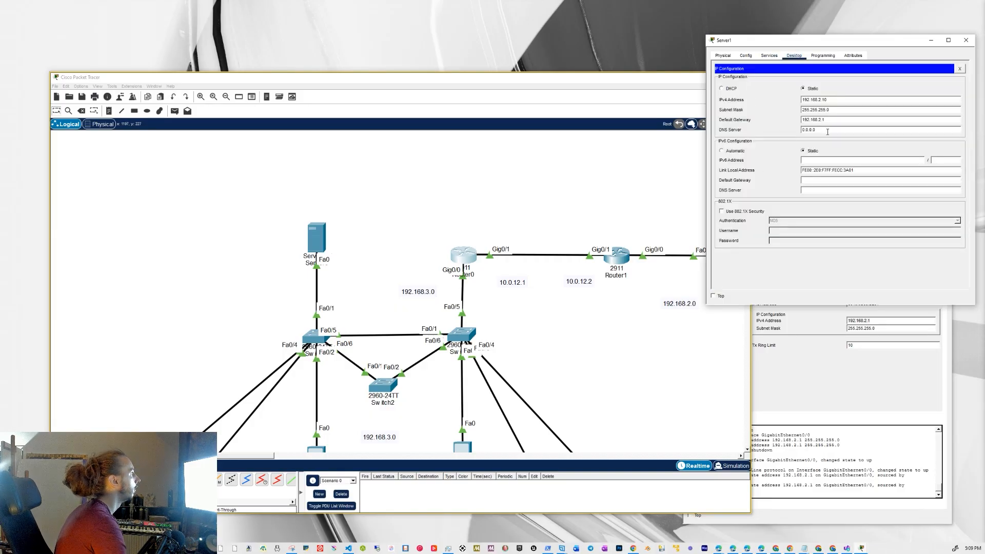
pyautogui.moveTo(824, 131); pyautogui.dragTo(771, 131)
pyautogui.write('192.168.2.1')
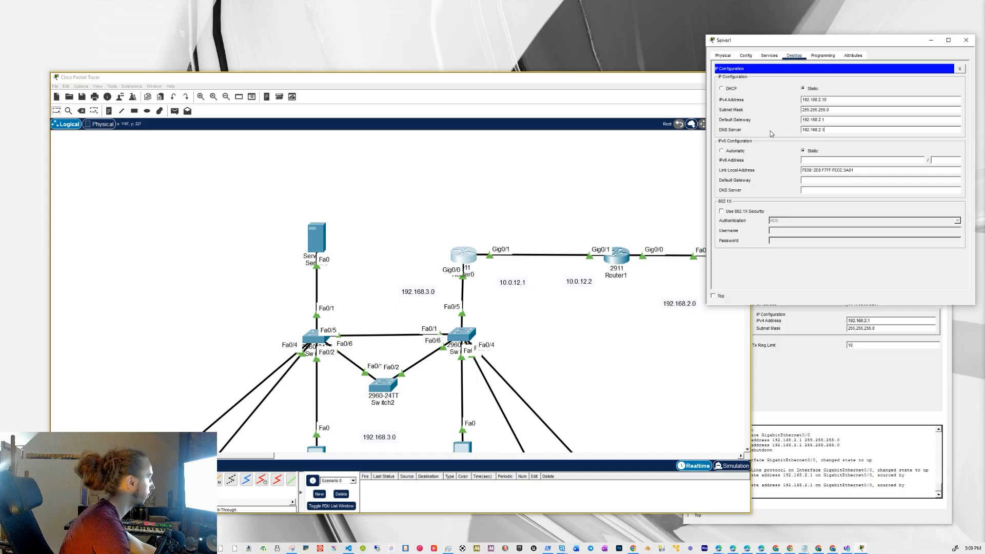
pyautogui.write('0')
pyautogui.click(770, 131)
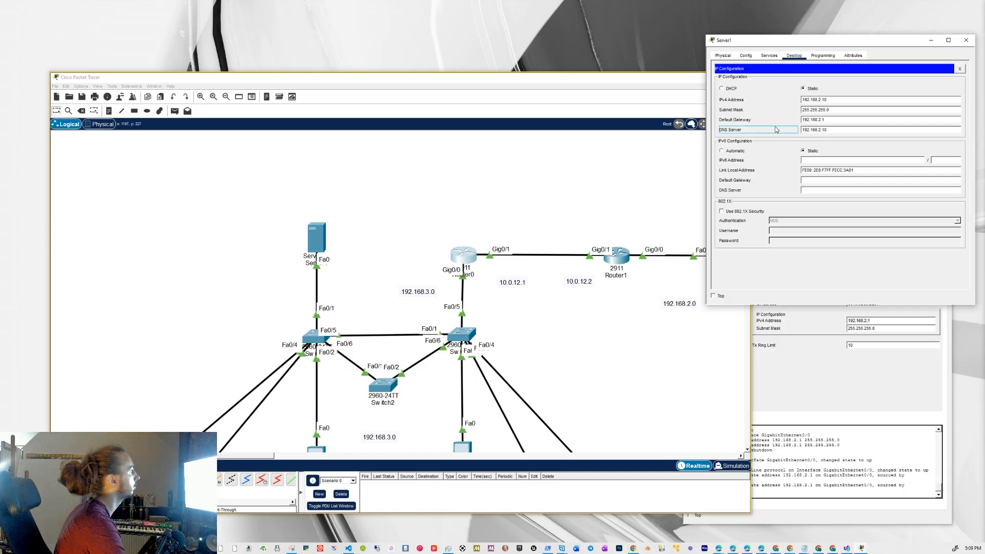
pyautogui.click(967, 41)
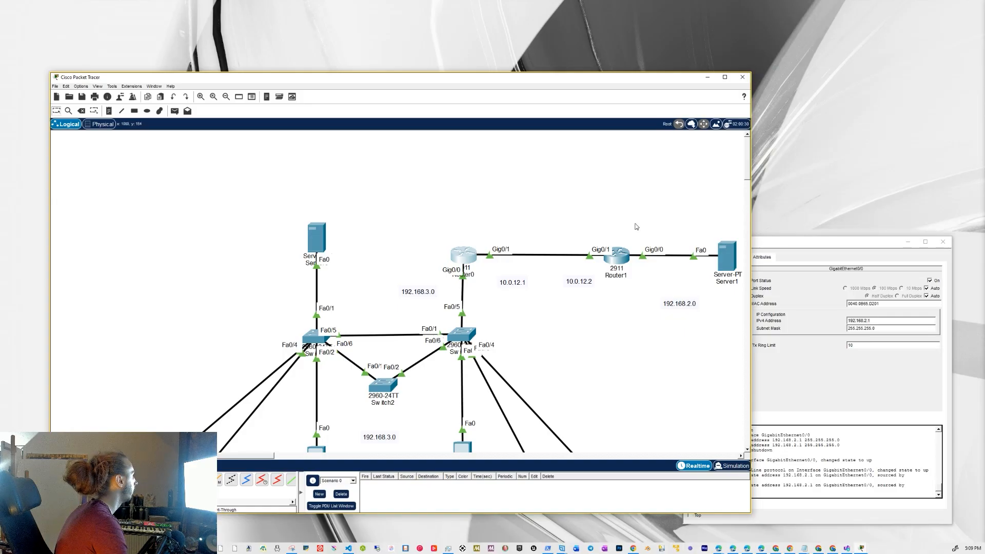
# - Start a static route on Router1 with network 192.168.3.0 and mask 255.255.255.0
pyautogui.click(627, 261)
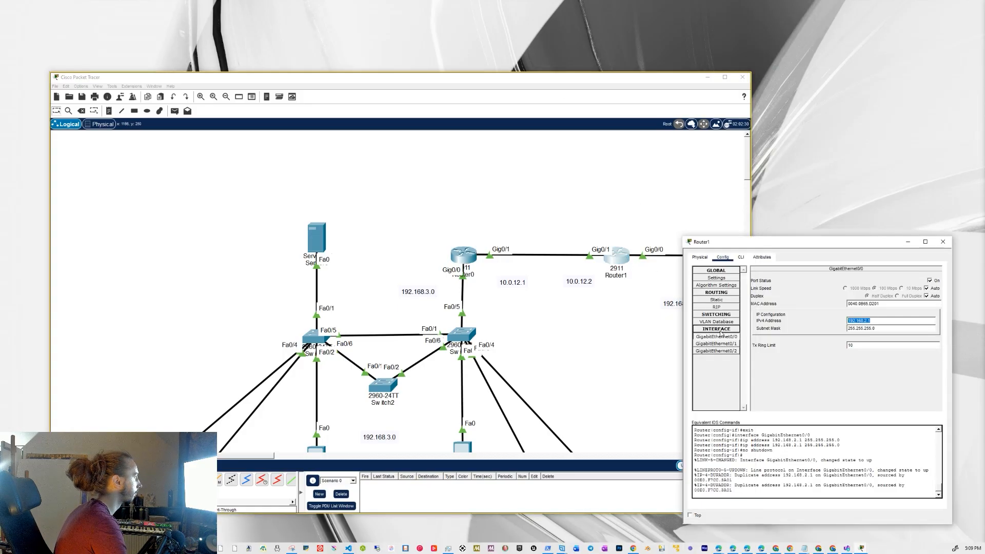
pyautogui.click(714, 301)
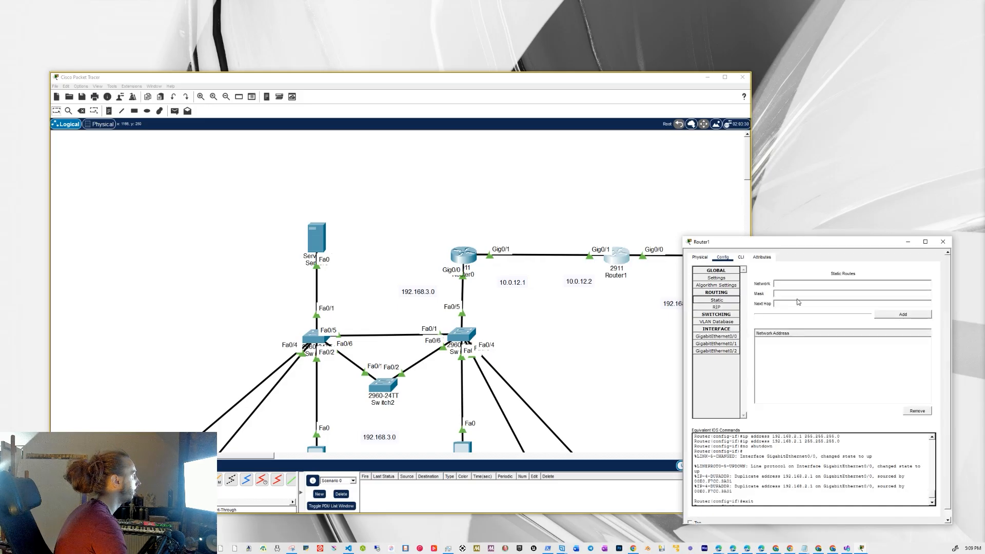
pyautogui.moveTo(783, 243); pyautogui.dragTo(804, 202)
pyautogui.click(810, 239)
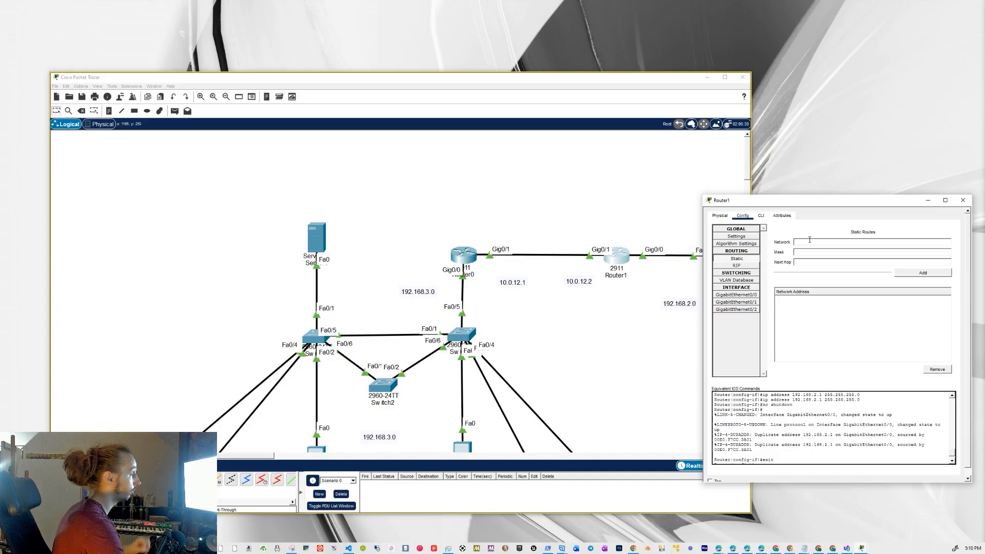
pyautogui.scroll(-3, 432, 338)
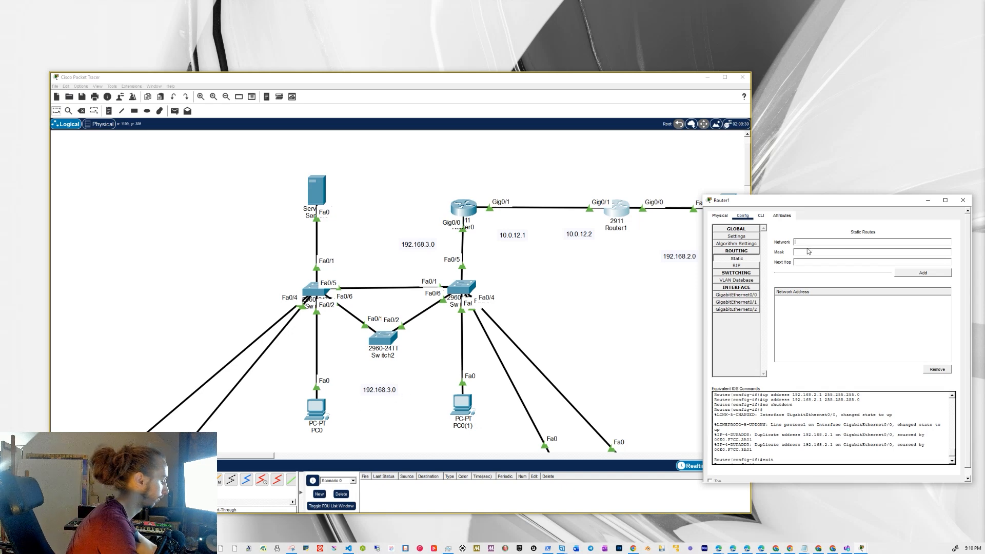
pyautogui.write('192.168.')
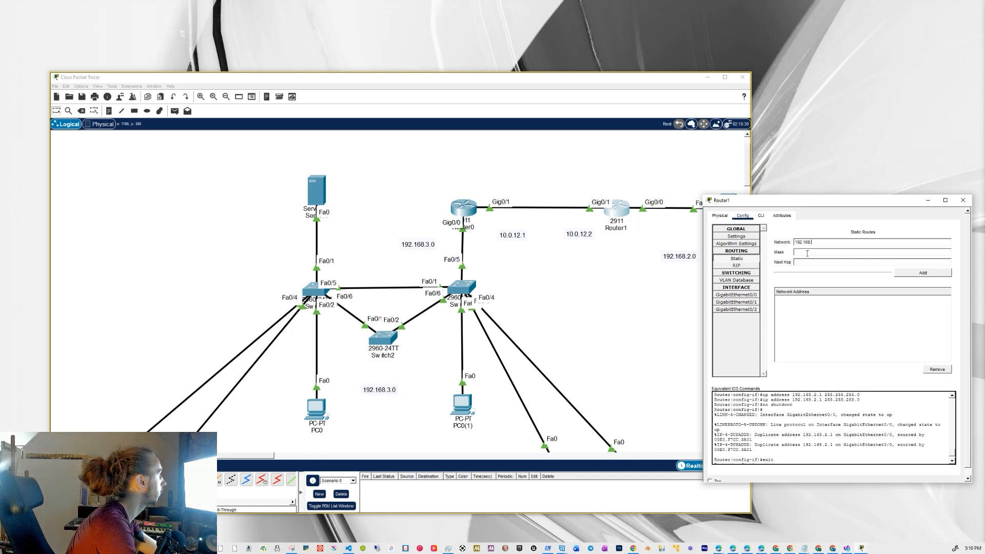
pyautogui.write('2.10')
pyautogui.click(810, 253)
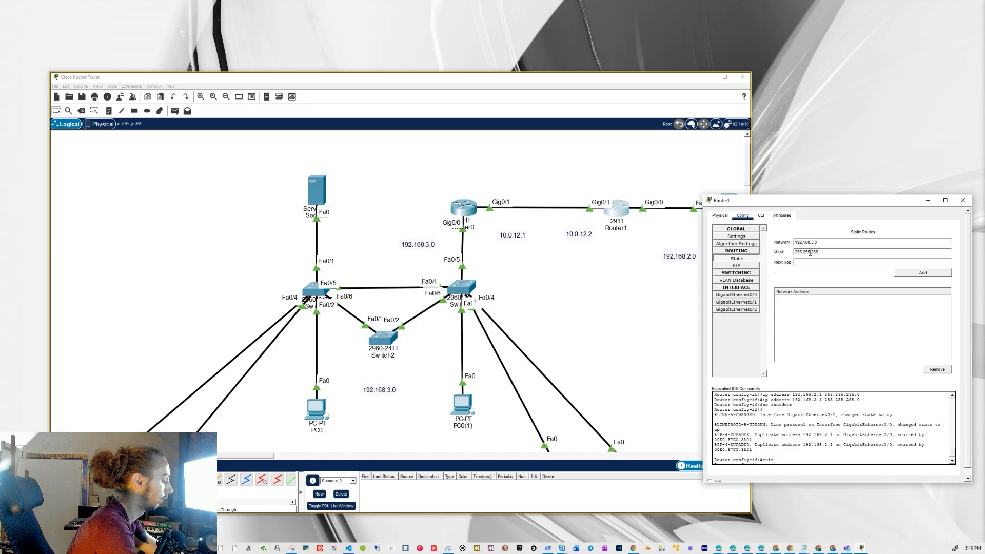
# - Copy 10.0.12.1 from the topology label into Router1's next hop and add the static route
pyautogui.doubleClick(513, 235)
pyautogui.moveTo(514, 235); pyautogui.dragTo(478, 233)
pyautogui.hotkey('ctrl', 'c')
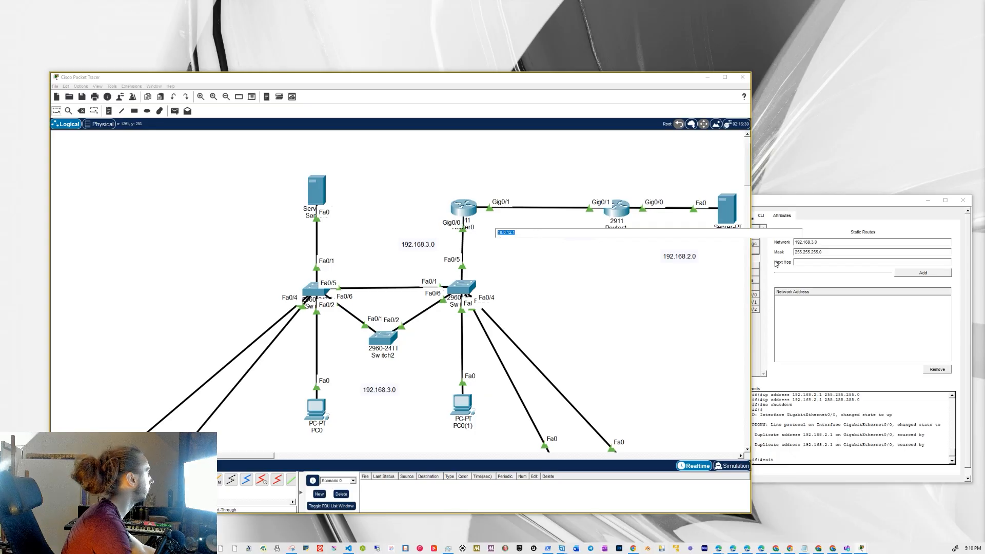
pyautogui.click(810, 264)
pyautogui.hotkey('ctrl', 'v')
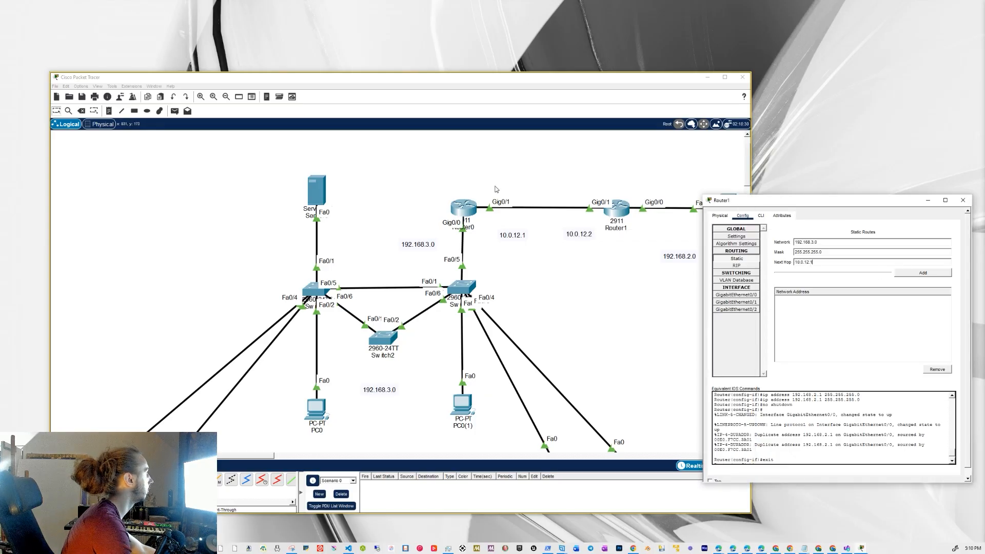
pyautogui.click(938, 274)
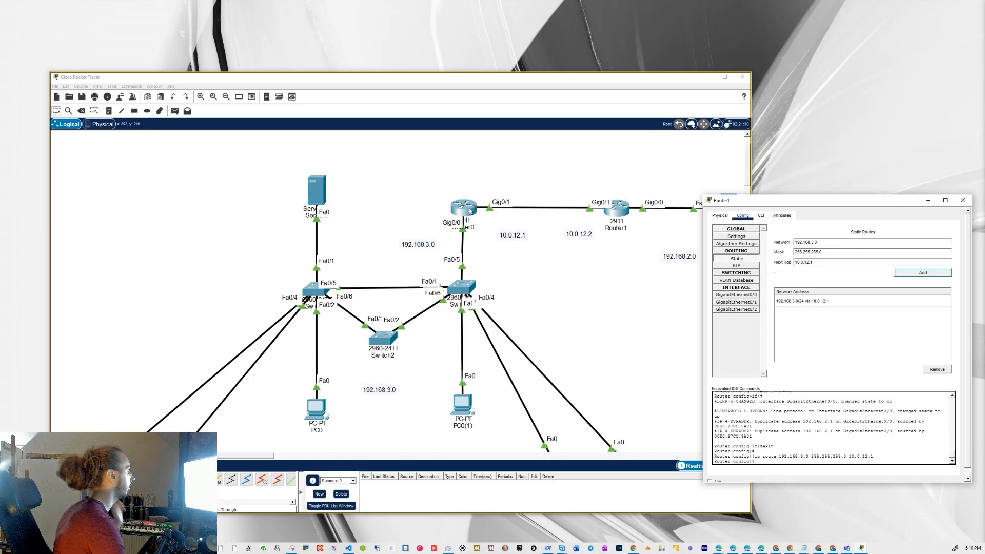
# - Open Router0's static routing settings, dismissing the prompt to erase the startup configuration
pyautogui.click(469, 210)
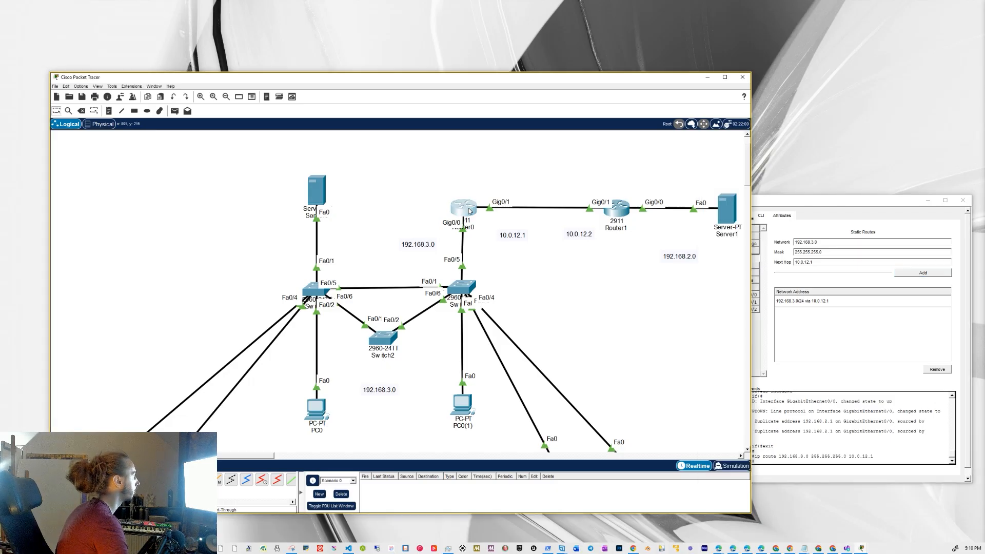
pyautogui.click(469, 210)
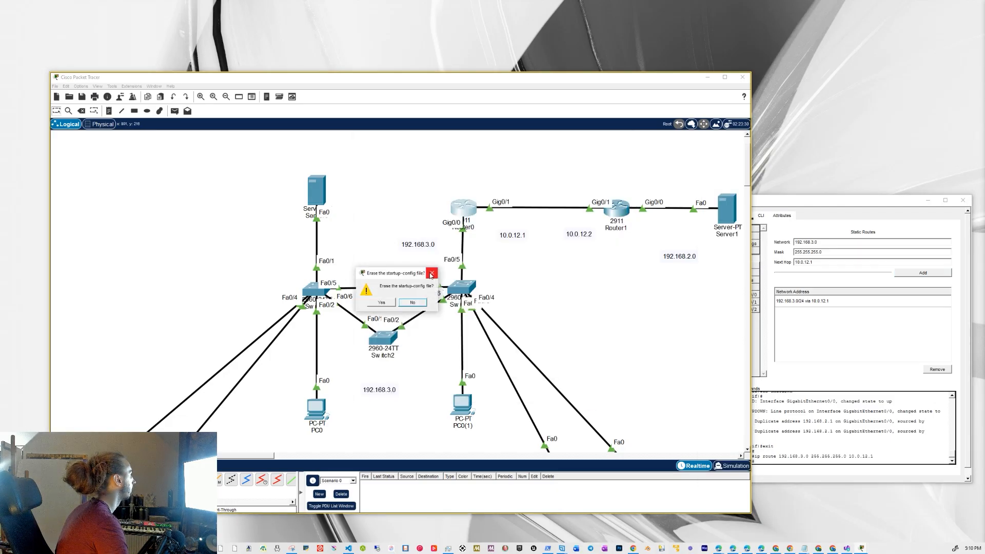
pyautogui.click(431, 274)
pyautogui.click(465, 210)
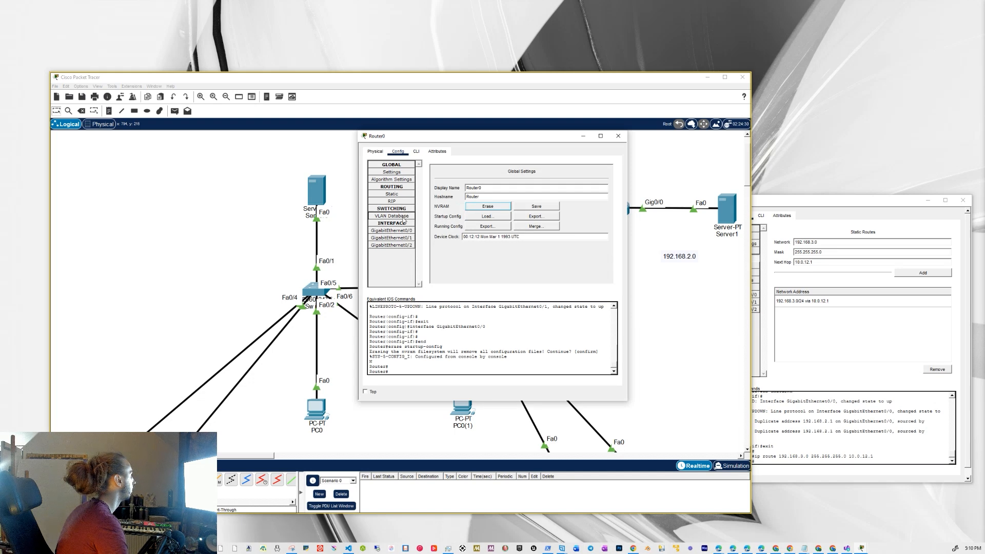
pyautogui.click(397, 195)
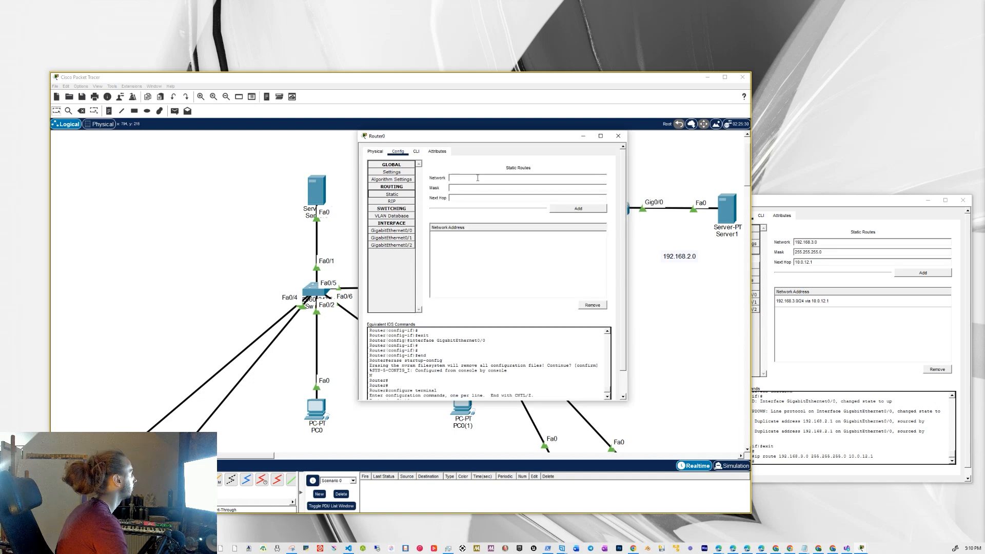
# - Enter network 192.168.2.0 and mask 255.255.255.0 for a static route on Router0
pyautogui.press('super+v')
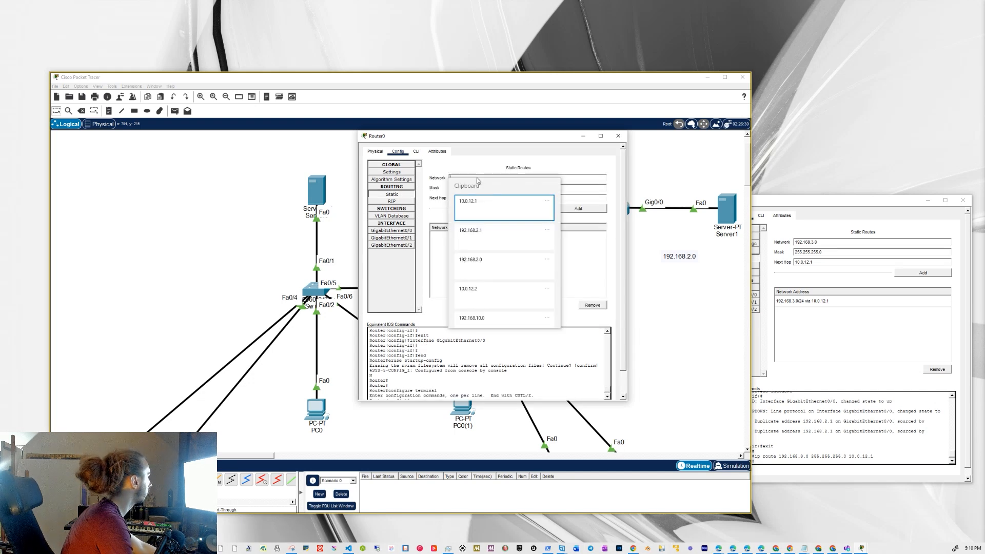
pyautogui.click(496, 234)
pyautogui.press('BackSpace')
pyautogui.press('BackSpace')
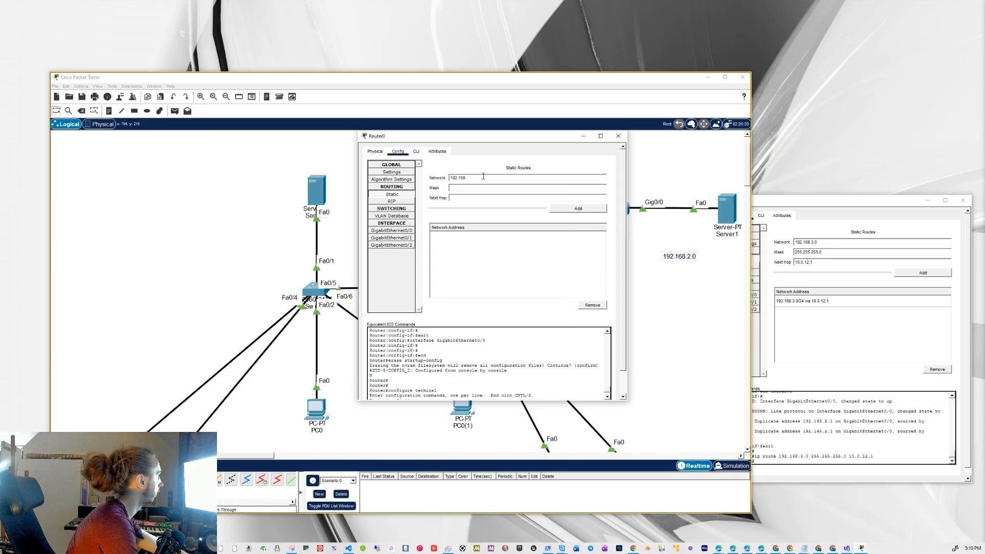
pyautogui.moveTo(487, 136); pyautogui.dragTo(482, 165)
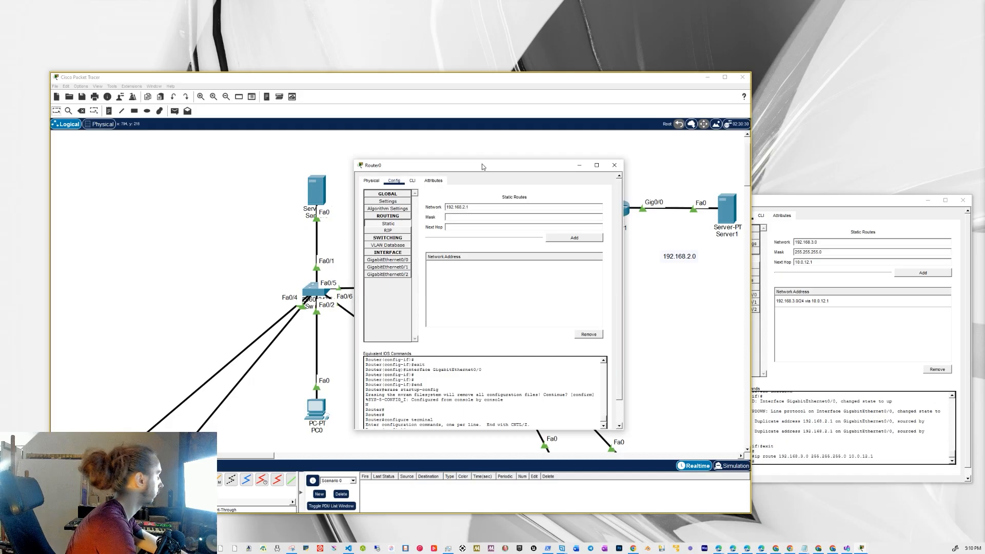
pyautogui.click(470, 216)
pyautogui.write('255.255.255.0')
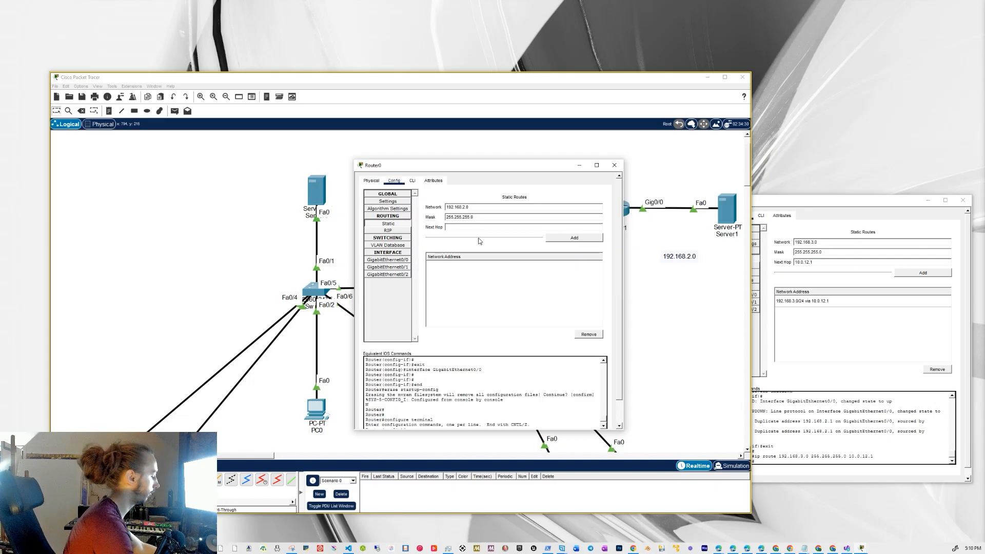
# - Set the next hop to 10.0.12.2 and add the static route on Router0
pyautogui.hotkey('ctrl', 'v')
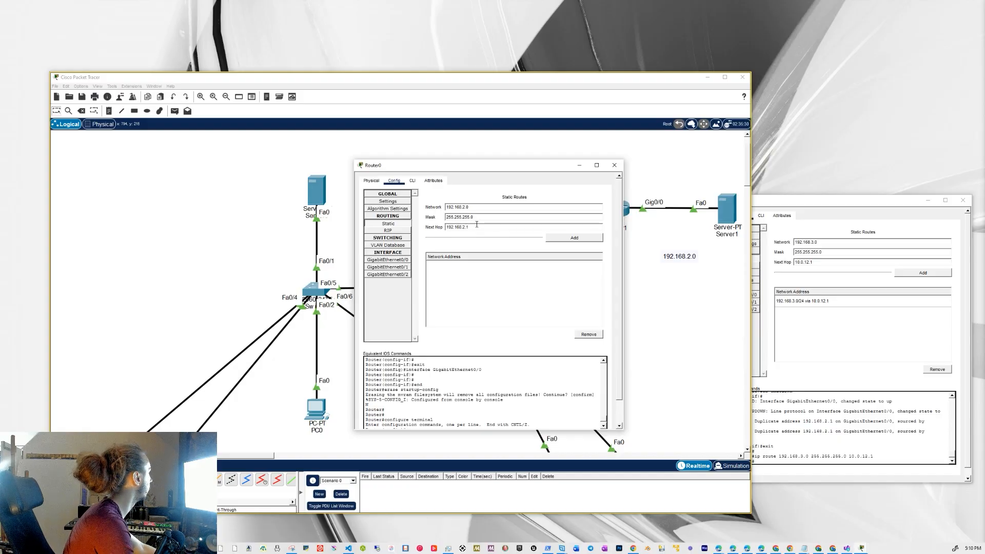
pyautogui.press('super+v')
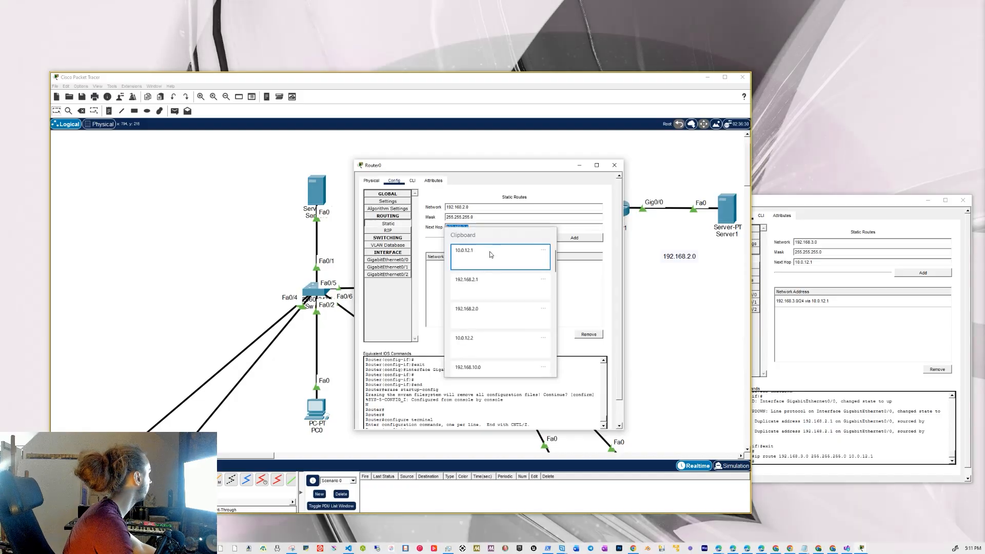
pyautogui.click(490, 251)
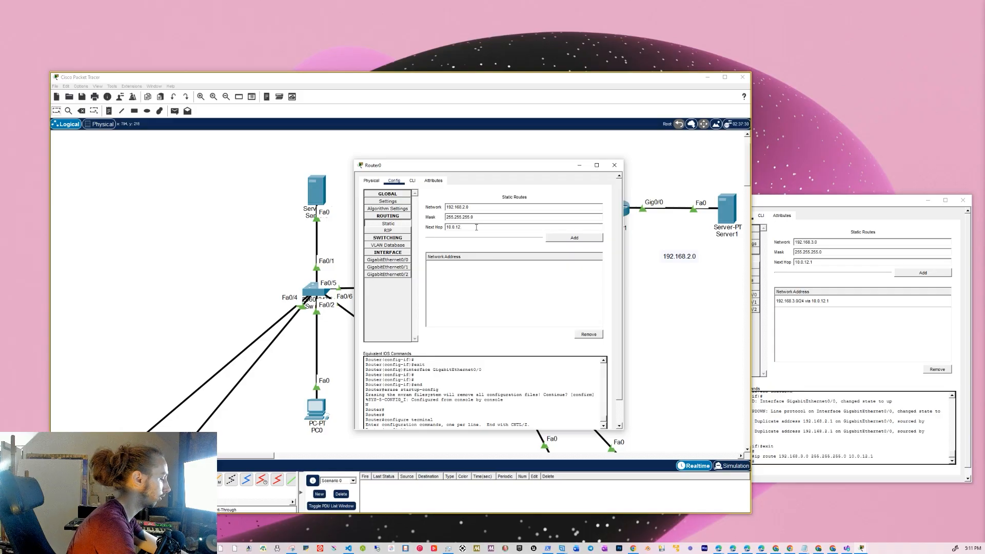
pyautogui.write('.2')
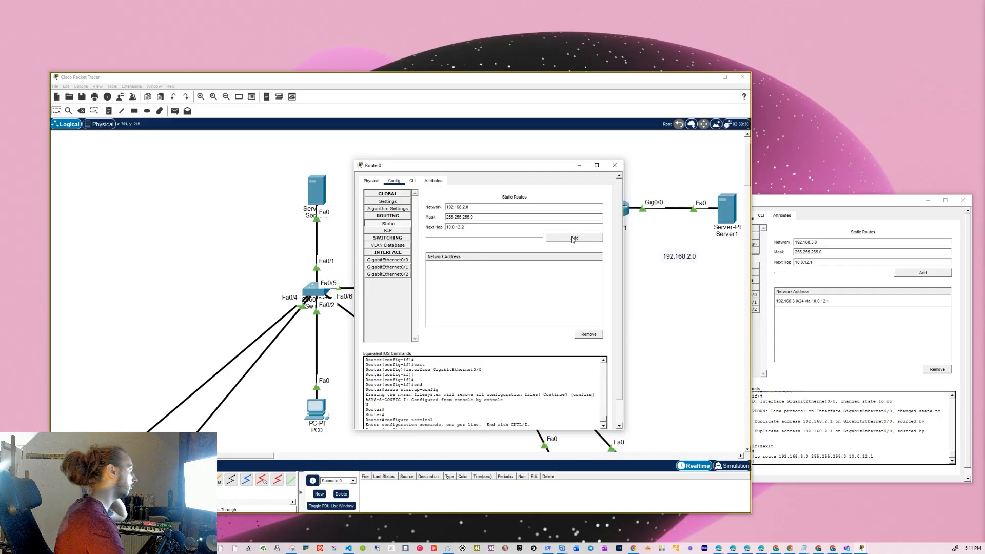
pyautogui.click(573, 238)
# - Review Router0's GigabitEthernet0/0 and GigabitEthernet0/1 interface settings, and close the router's window
pyautogui.moveTo(488, 165); pyautogui.dragTo(742, 194)
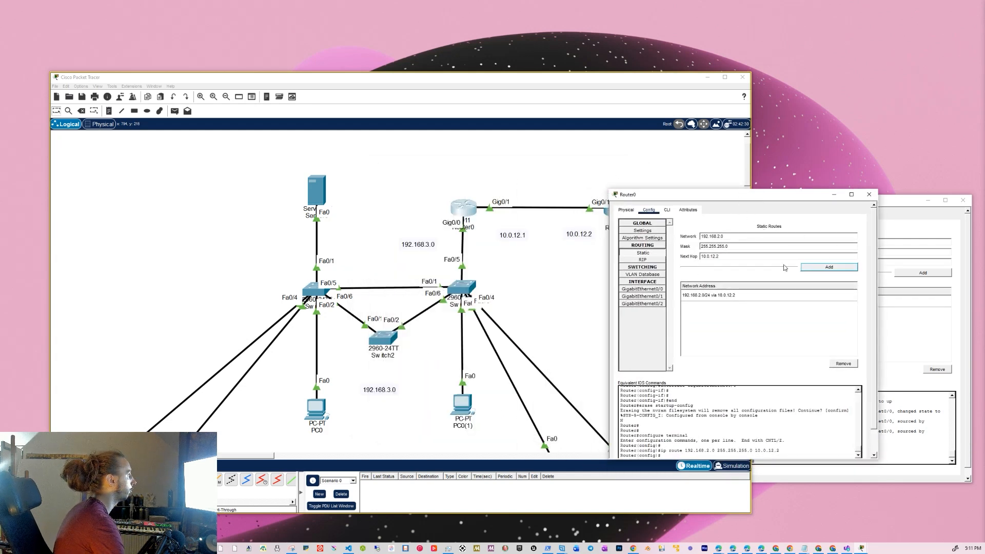
pyautogui.click(641, 290)
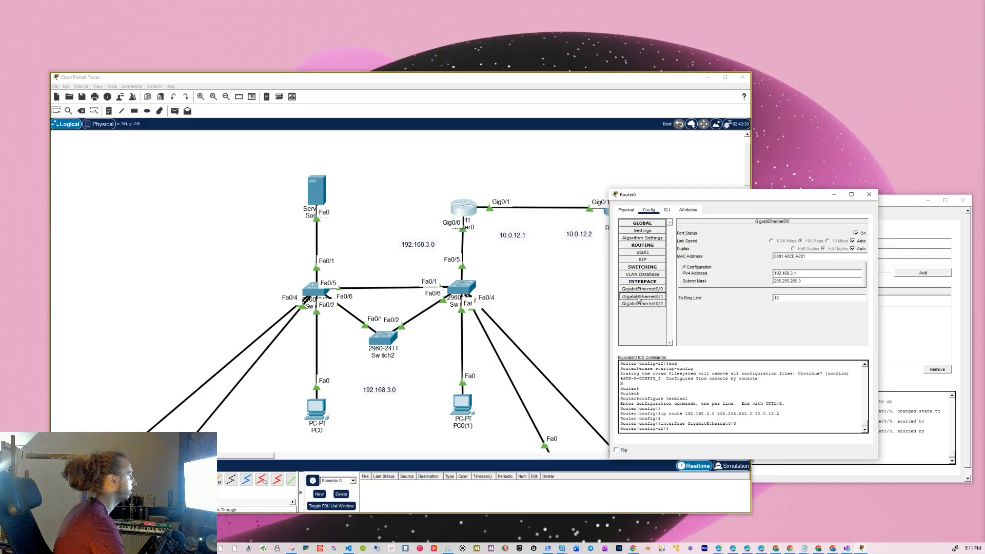
pyautogui.click(639, 298)
pyautogui.click(870, 195)
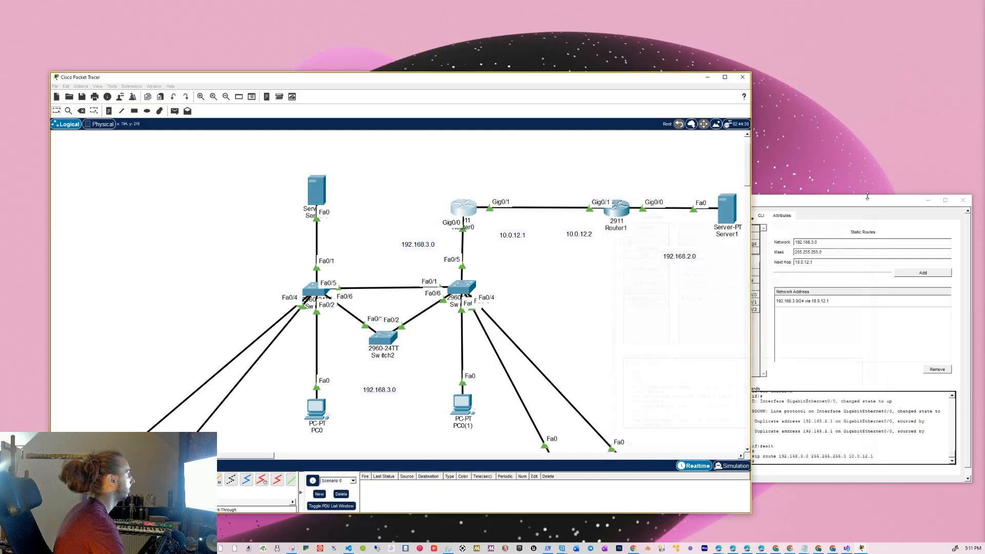
pyautogui.scroll(-3, 491, 337)
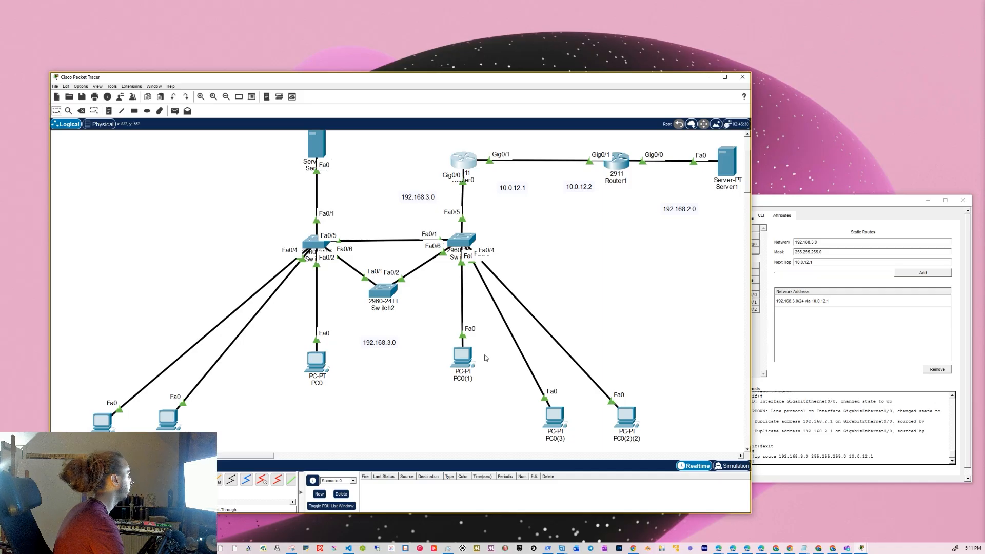
# - Switch to simulation mode, set PC0(1)'s IP configuration to DHCP, and close its window
pyautogui.click(465, 363)
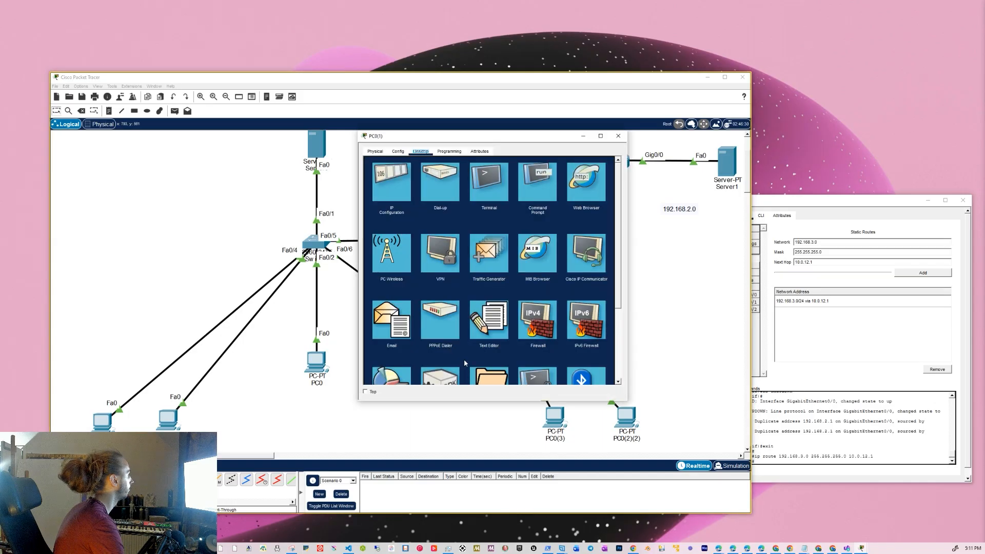
pyautogui.click(618, 135)
pyautogui.click(733, 466)
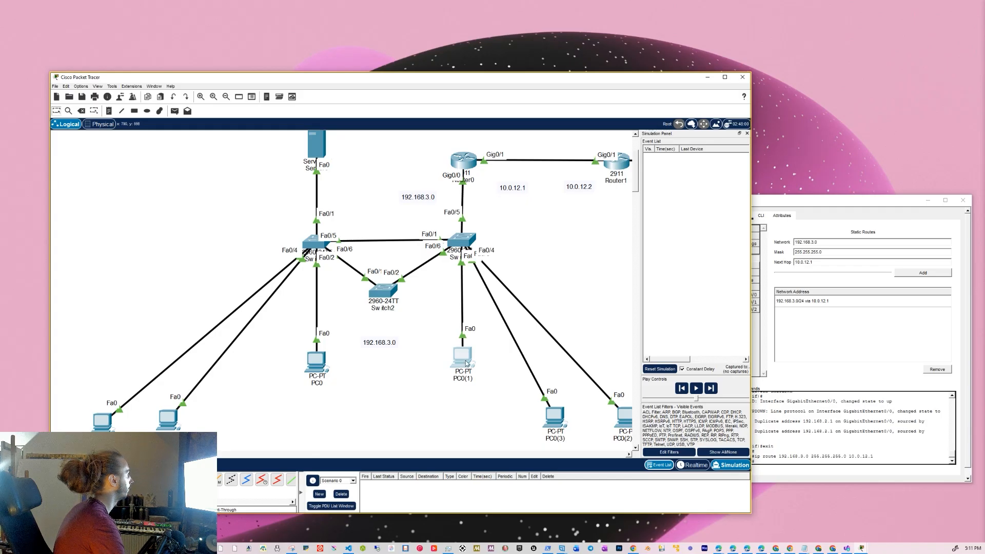
pyautogui.click(465, 359)
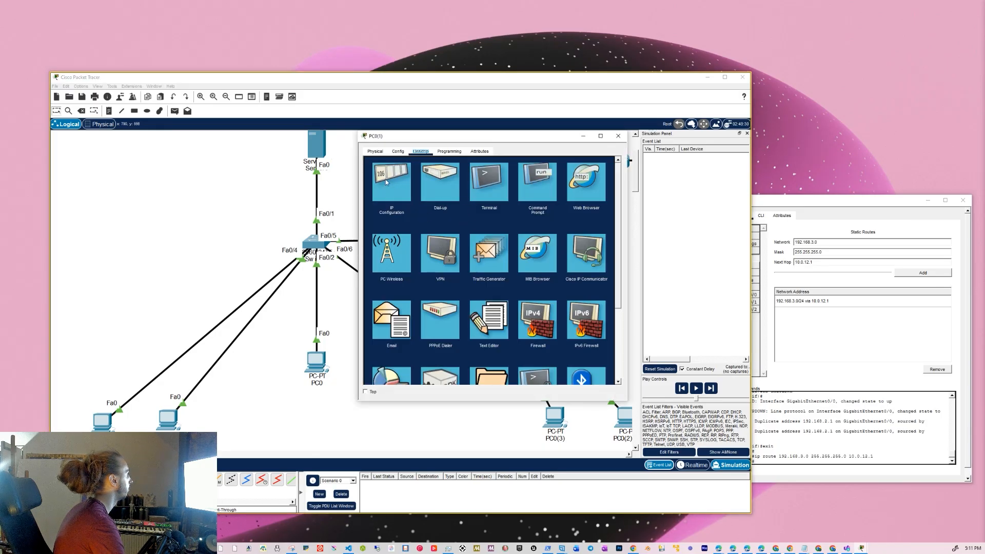
pyautogui.click(393, 193)
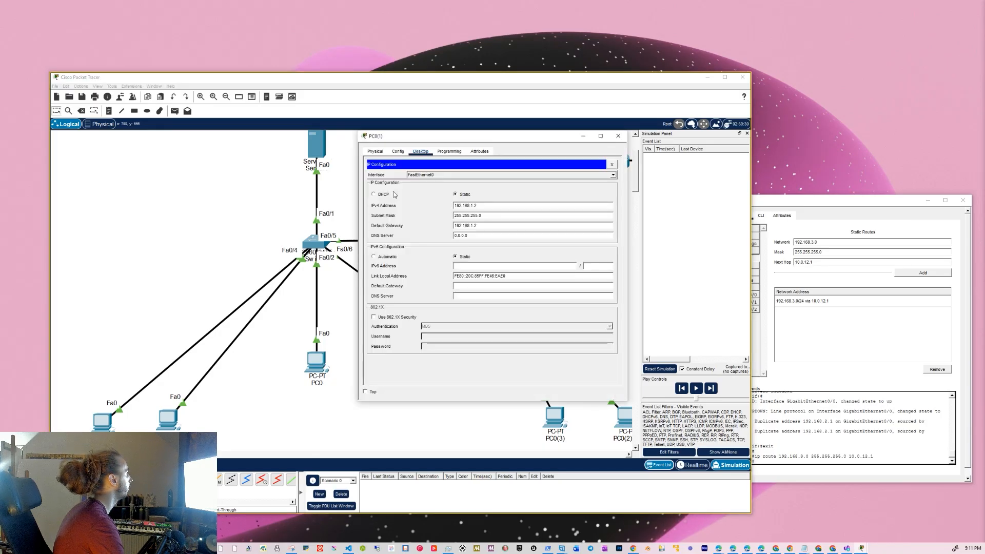
pyautogui.click(381, 195)
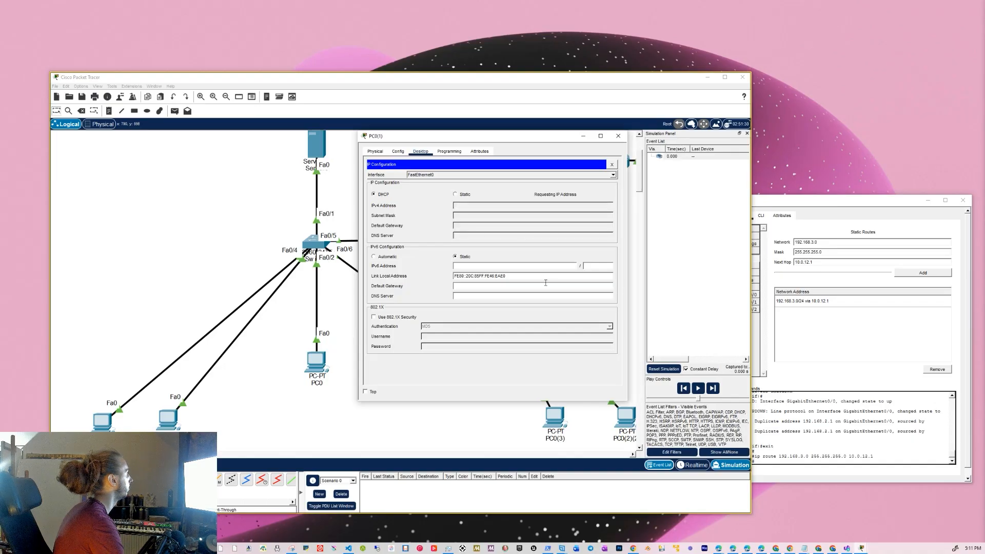
pyautogui.click(619, 138)
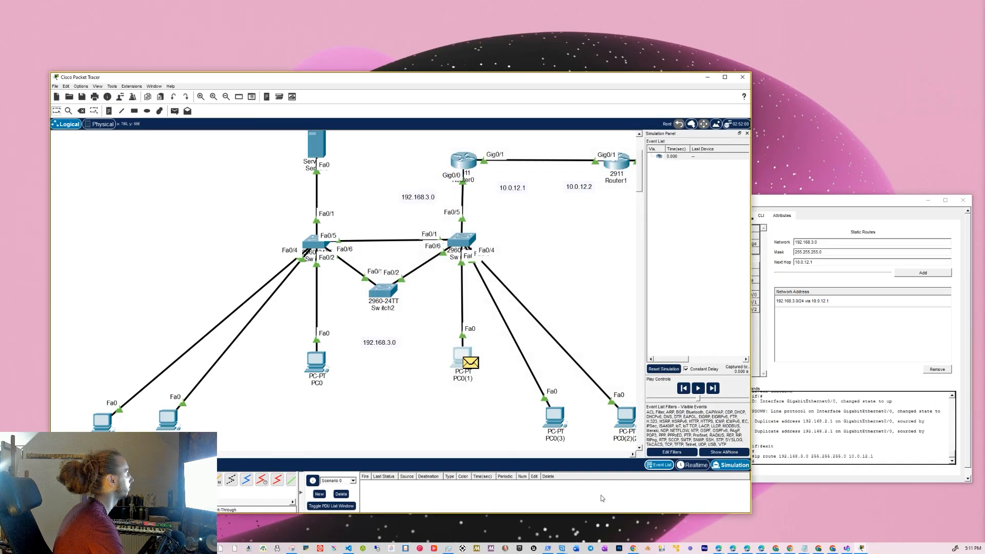
# - Play and reset the simulation of PC0(1)'s DHCP request twice, checking the PC's IP configuration between runs
pyautogui.click(697, 389)
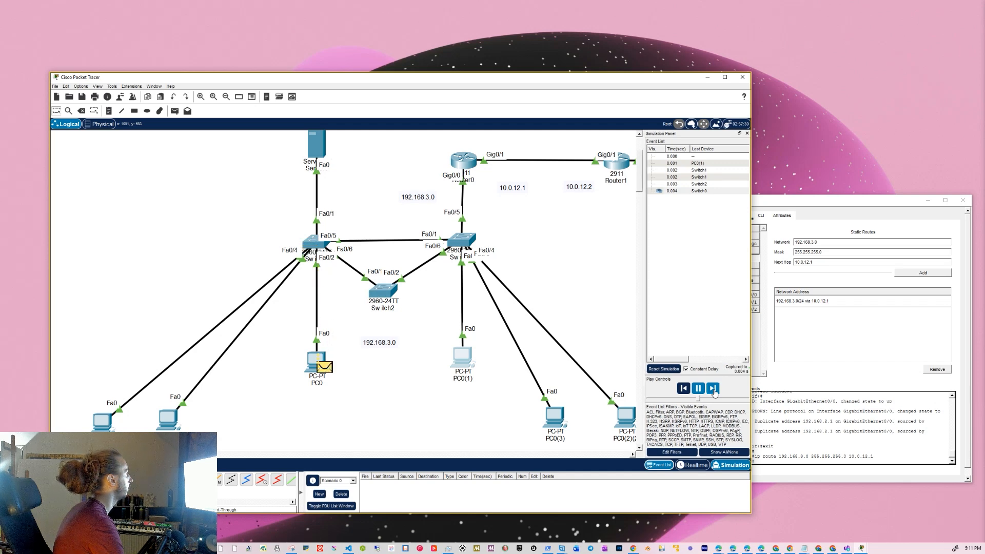
pyautogui.click(662, 369)
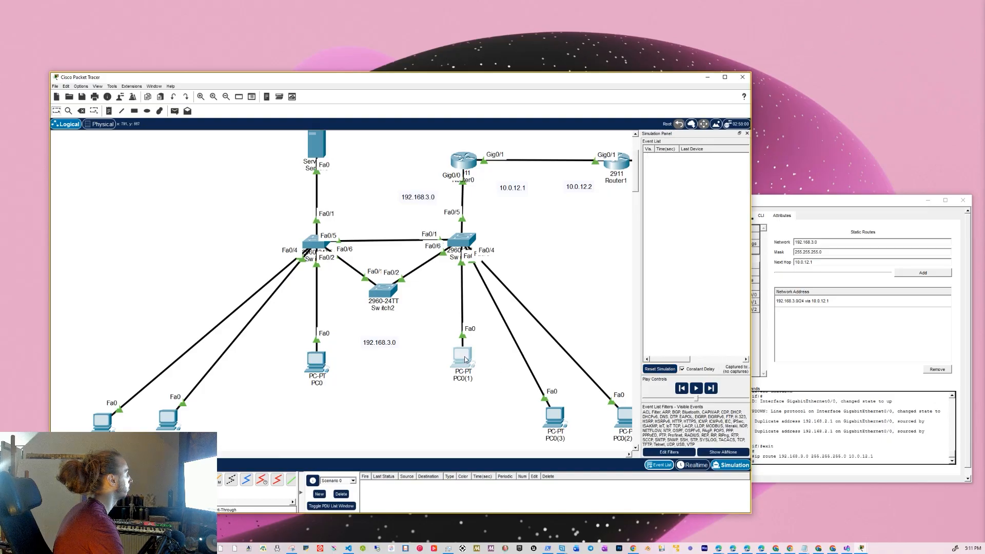
pyautogui.click(465, 359)
pyautogui.click(392, 181)
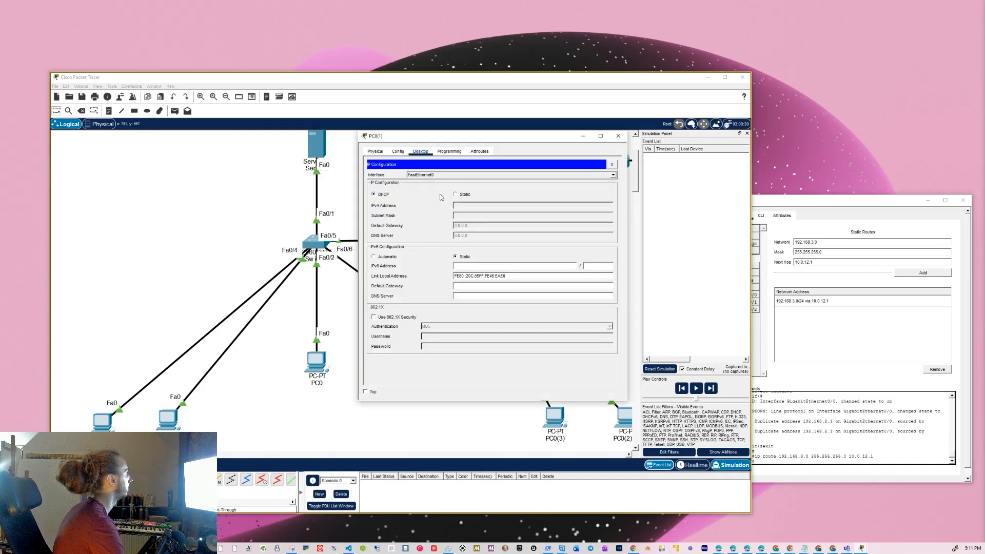
pyautogui.click(619, 136)
pyautogui.click(696, 389)
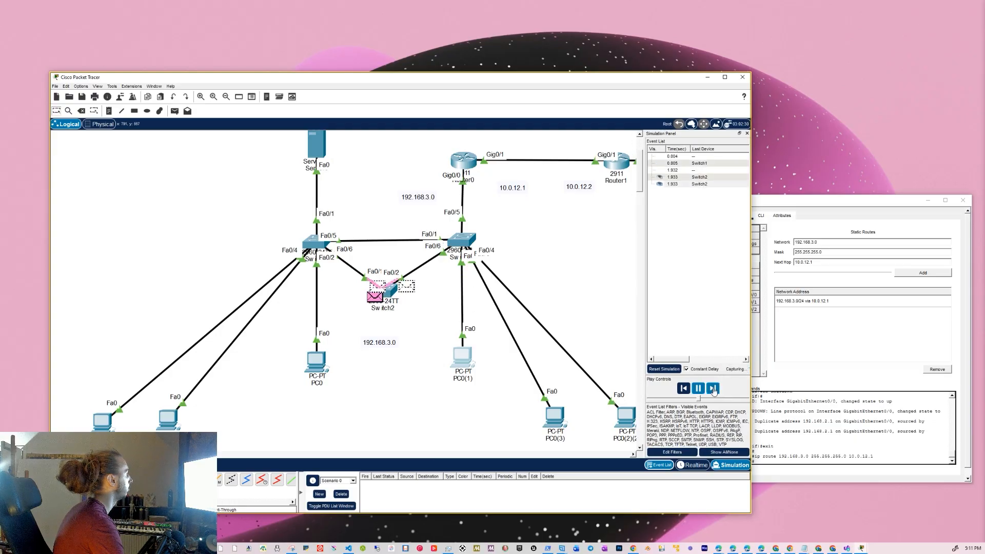
pyautogui.click(664, 369)
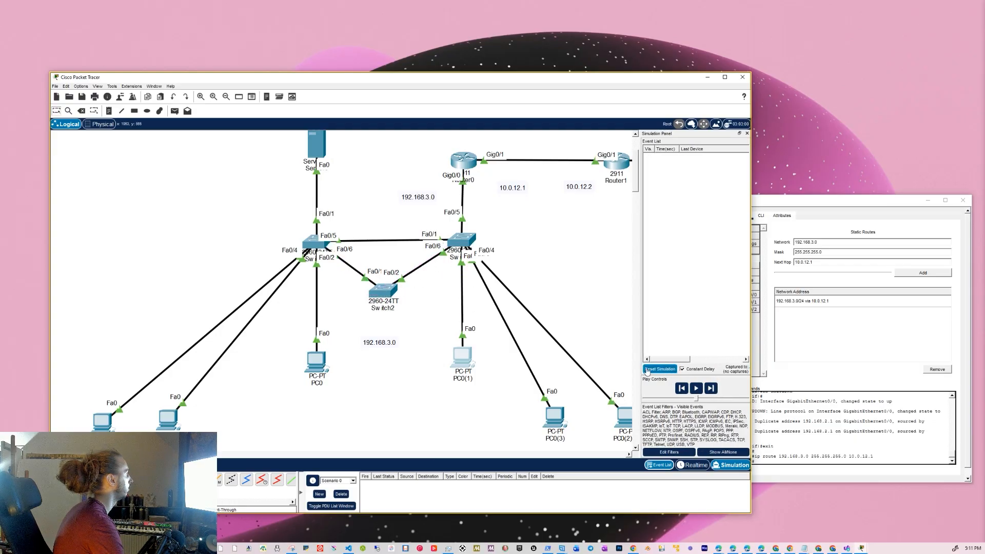
# - Request a fresh DHCP lease on PC0(1) by switching its addressing to static and back to DHCP
pyautogui.click(457, 351)
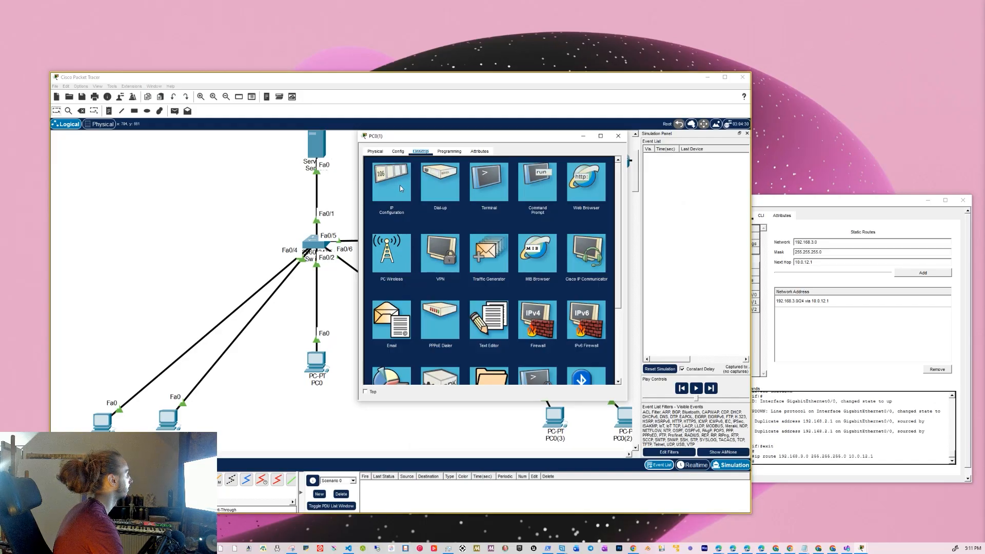
pyautogui.click(401, 187)
pyautogui.click(459, 195)
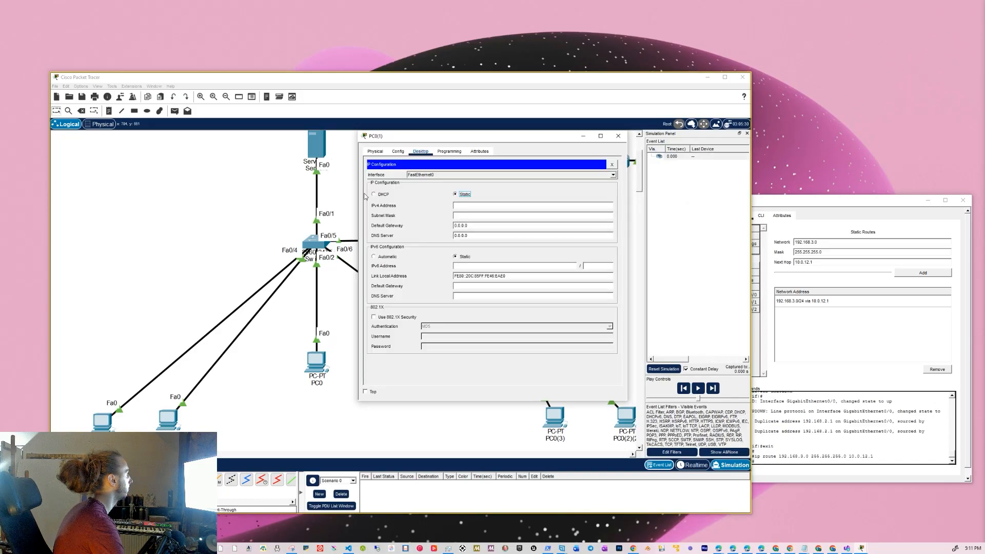
pyautogui.click(373, 195)
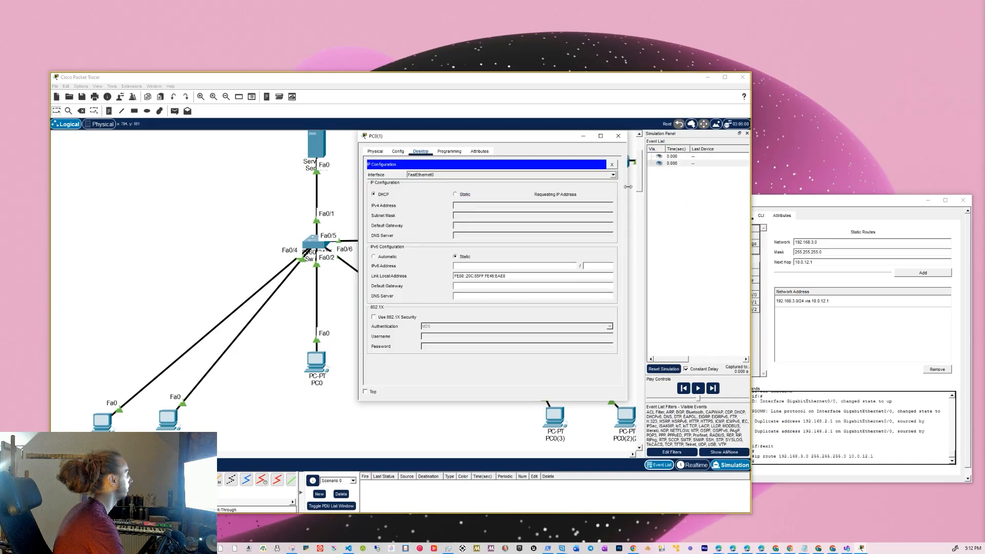
pyautogui.click(619, 136)
# - Advance the simulation event by event to follow the DHCP request packets from PC0(1)
pyautogui.click(713, 388)
pyautogui.click(714, 388)
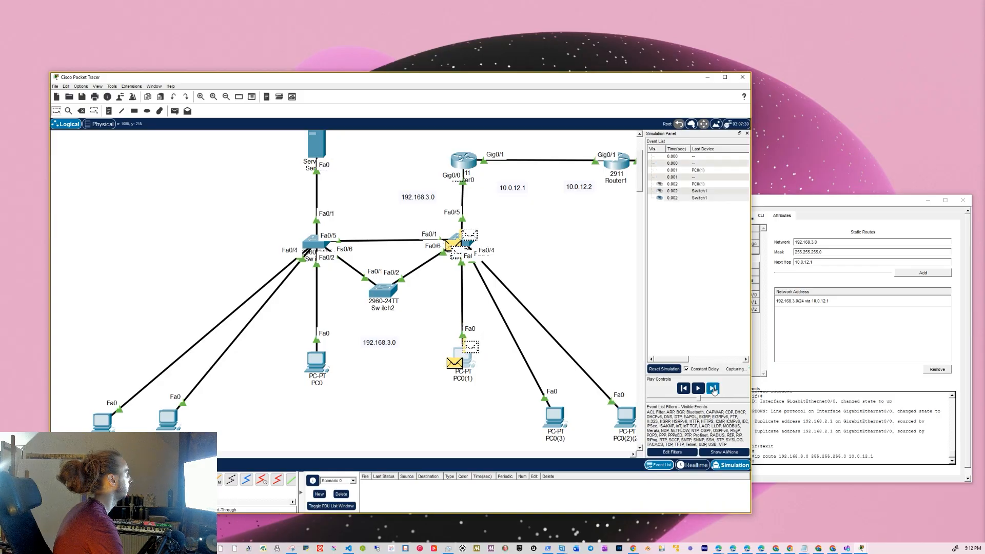
pyautogui.click(713, 389)
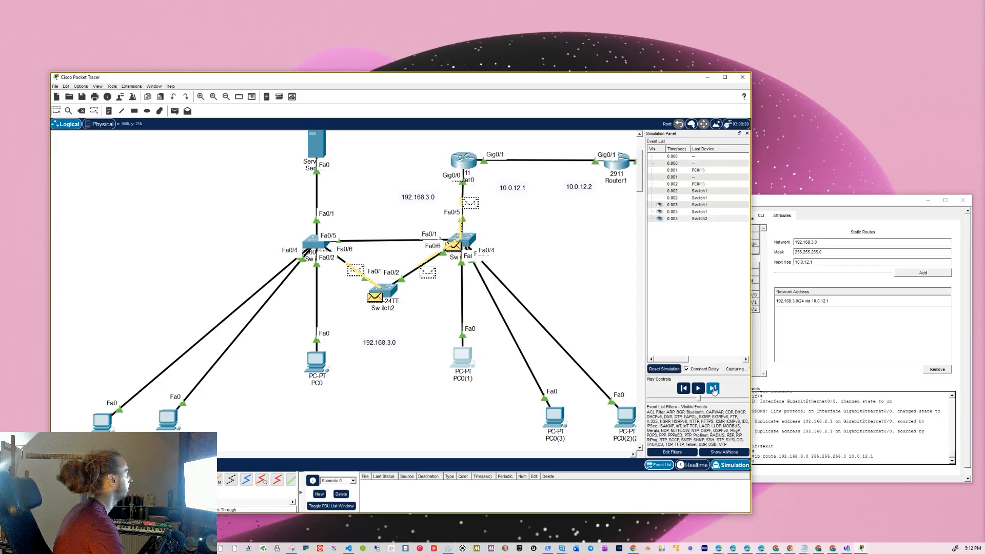
pyautogui.click(713, 389)
pyautogui.click(713, 389)
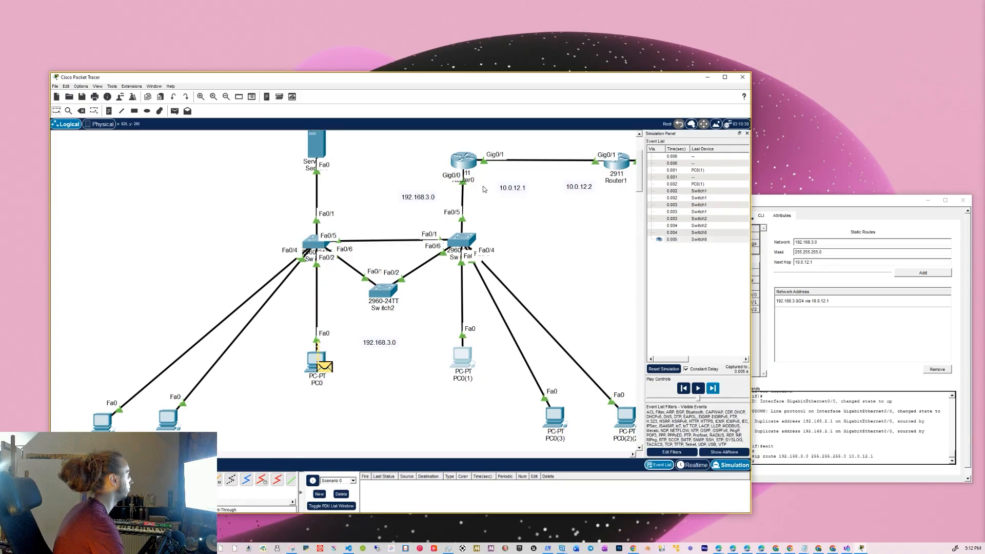
# - Review Router0's static and RIP routing settings
pyautogui.click(473, 164)
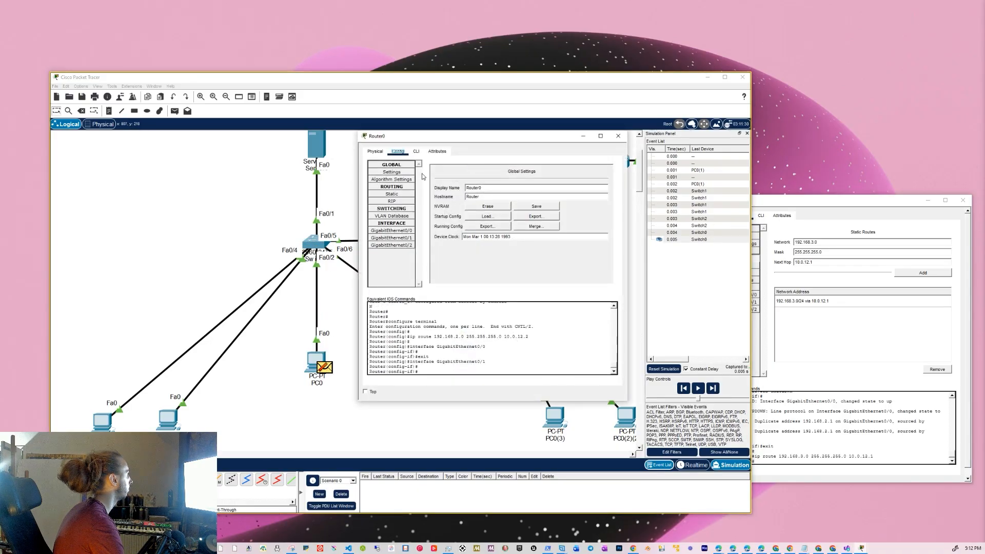
pyautogui.click(399, 195)
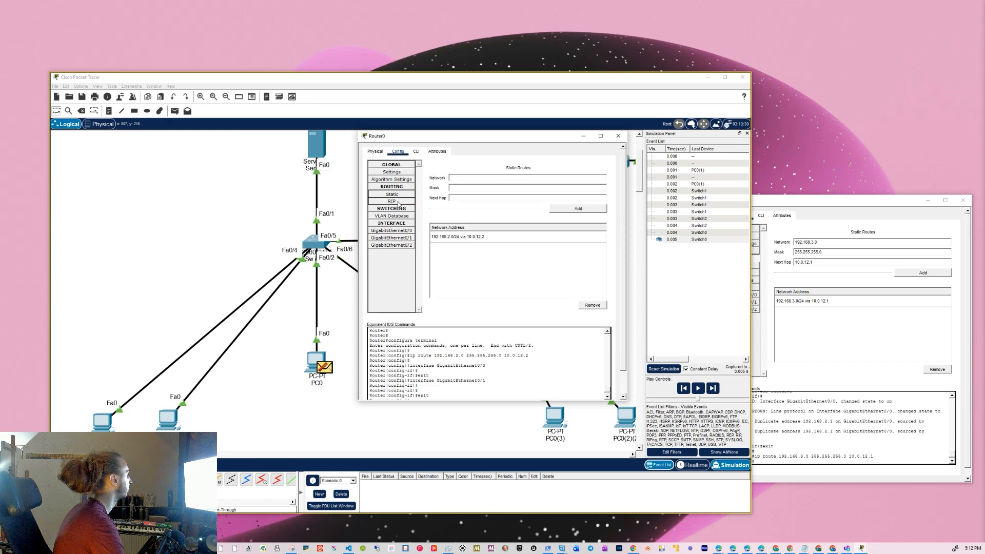
pyautogui.click(392, 201)
pyautogui.click(392, 194)
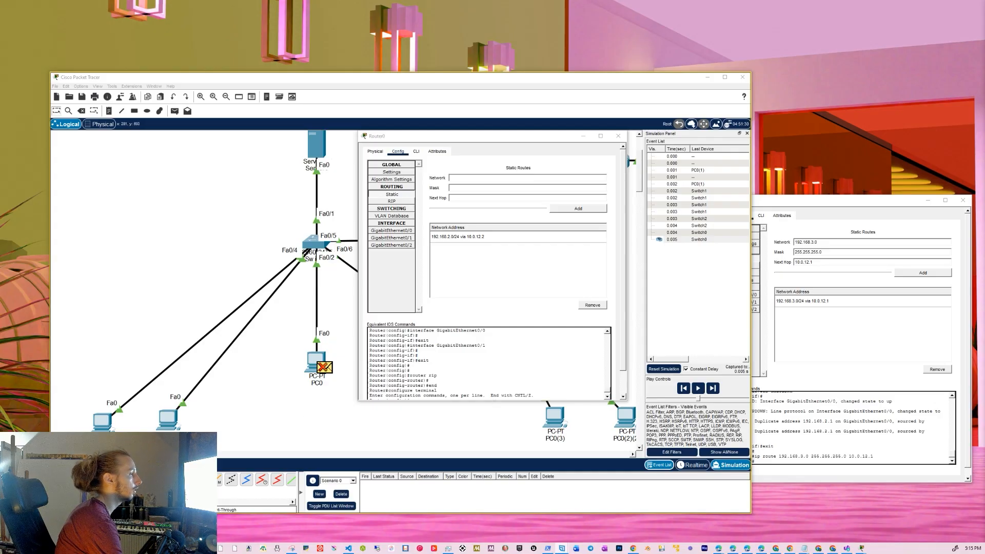
# - Enter interface configuration for GigabitEthernet0/1 in Router0's command line, with its window moved clear of the topology
pyautogui.click(416, 151)
pyautogui.moveTo(438, 139); pyautogui.dragTo(732, 184)
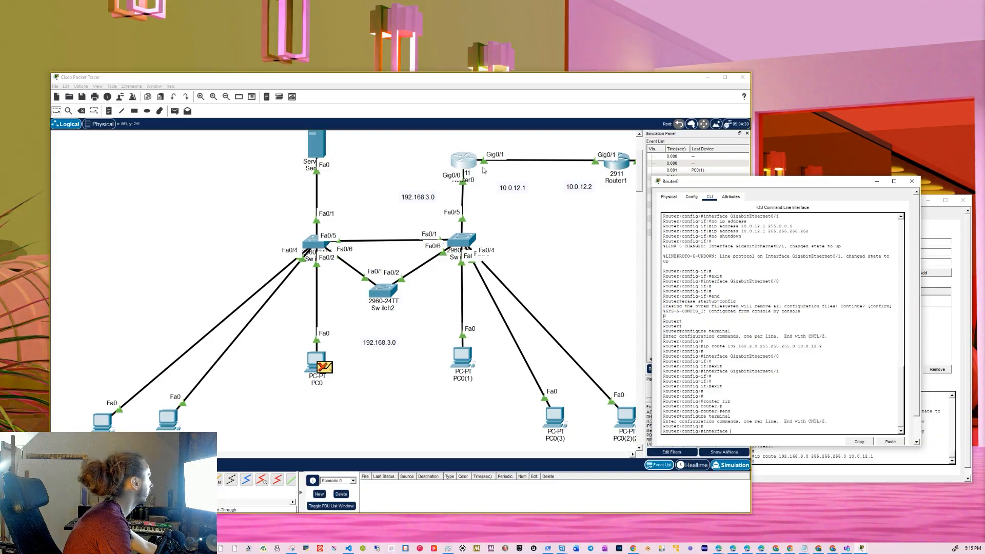
pyautogui.write('Gig')
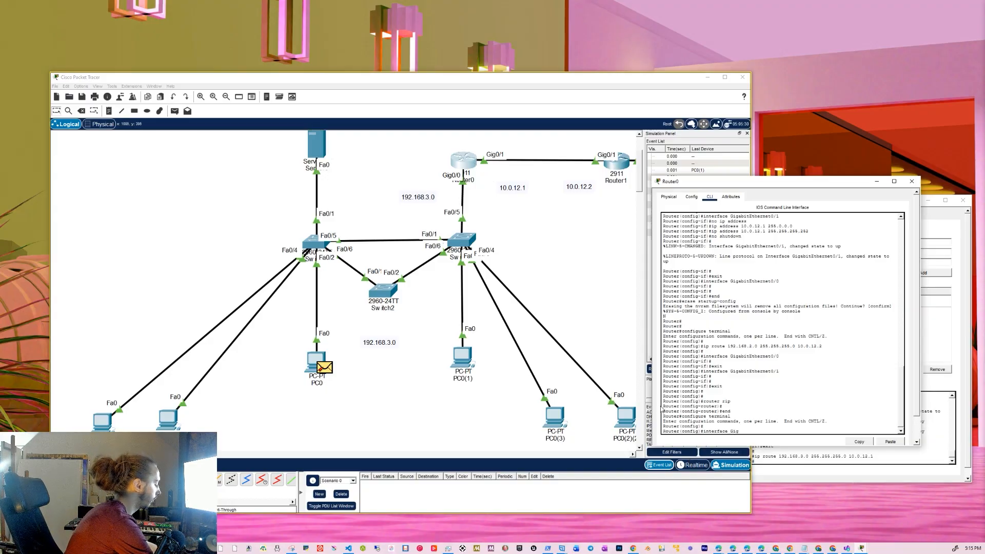
pyautogui.write('abitEthernet')
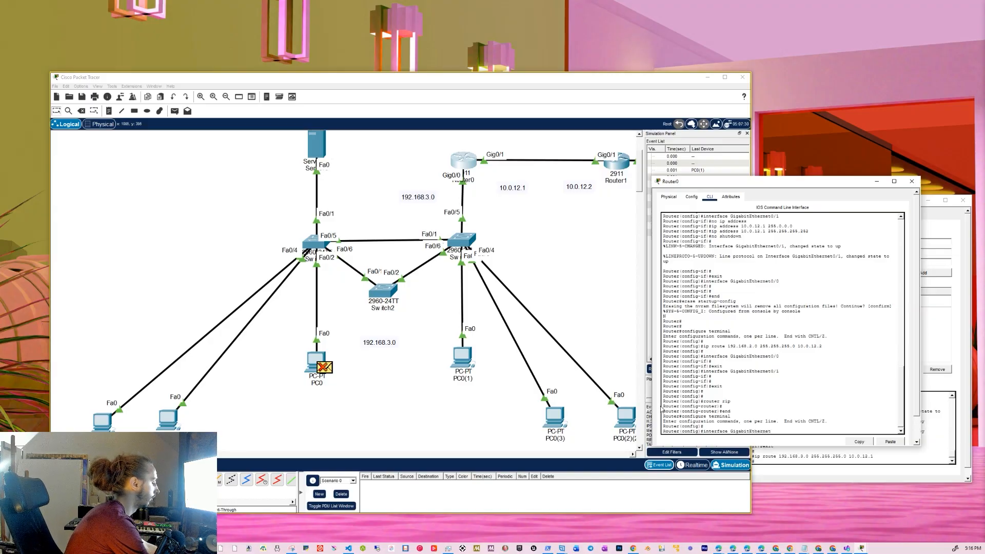
pyautogui.write('0/1')
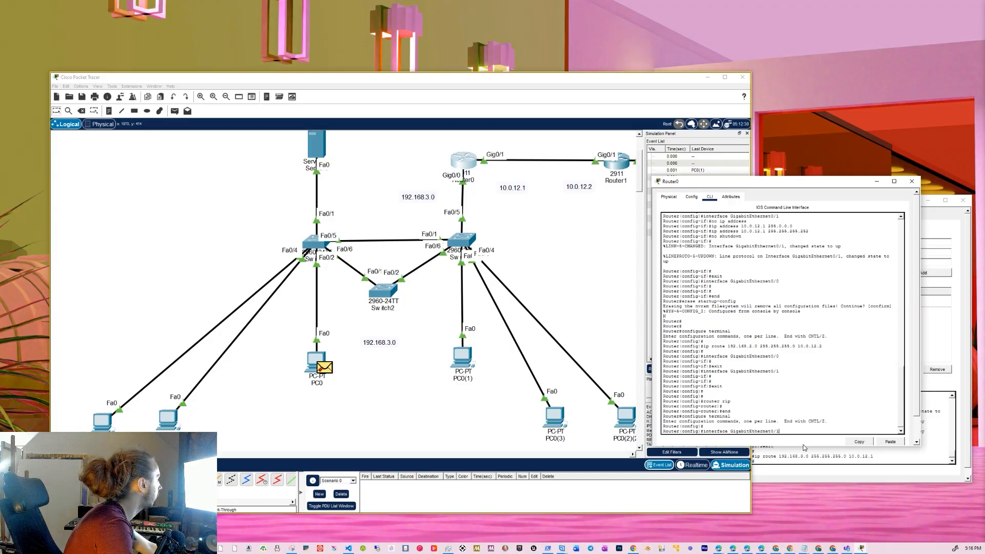
pyautogui.press('Return')
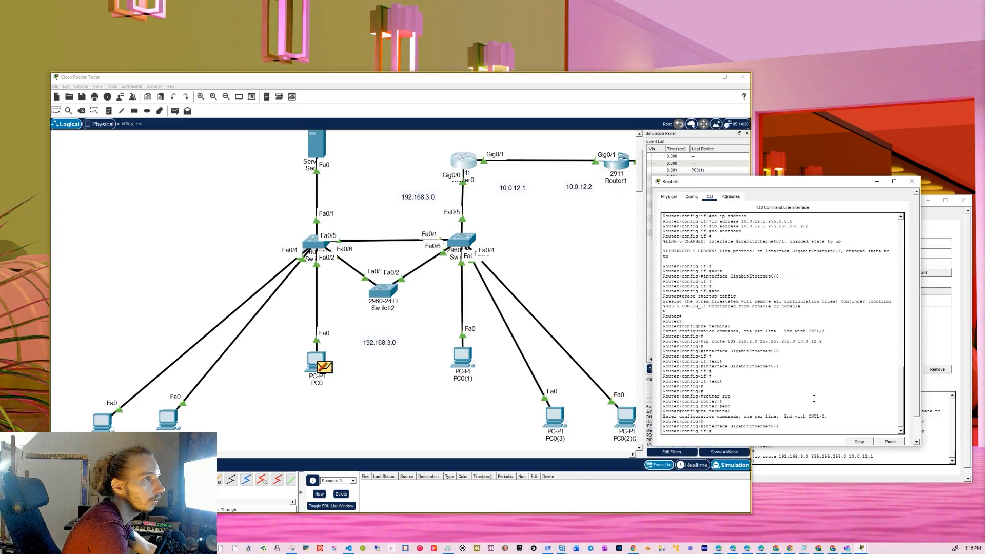
# - Try the command "ip helper adress 192.168.0.10" on the interface, and retry it with "address" spelled correctly
pyautogui.write('ip helper')
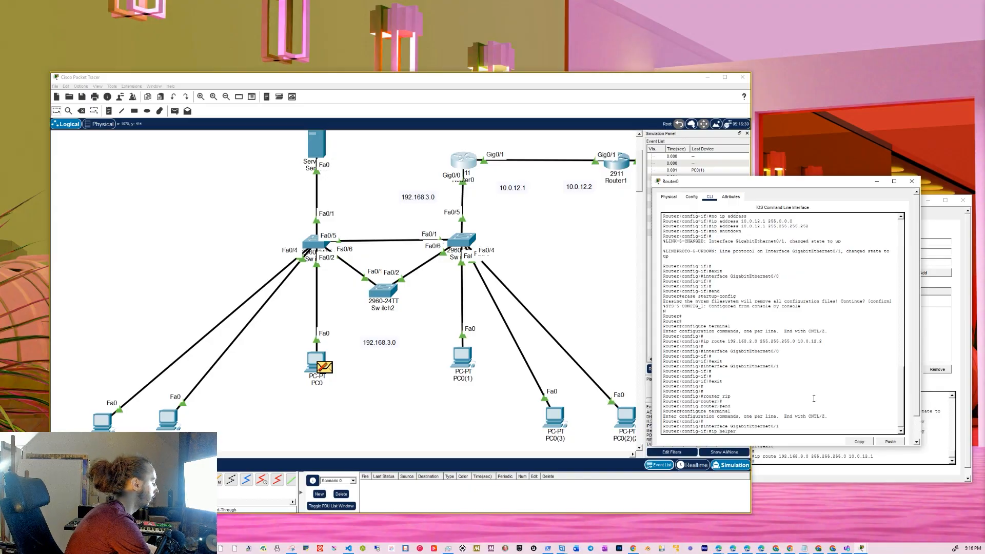
pyautogui.write(' adress')
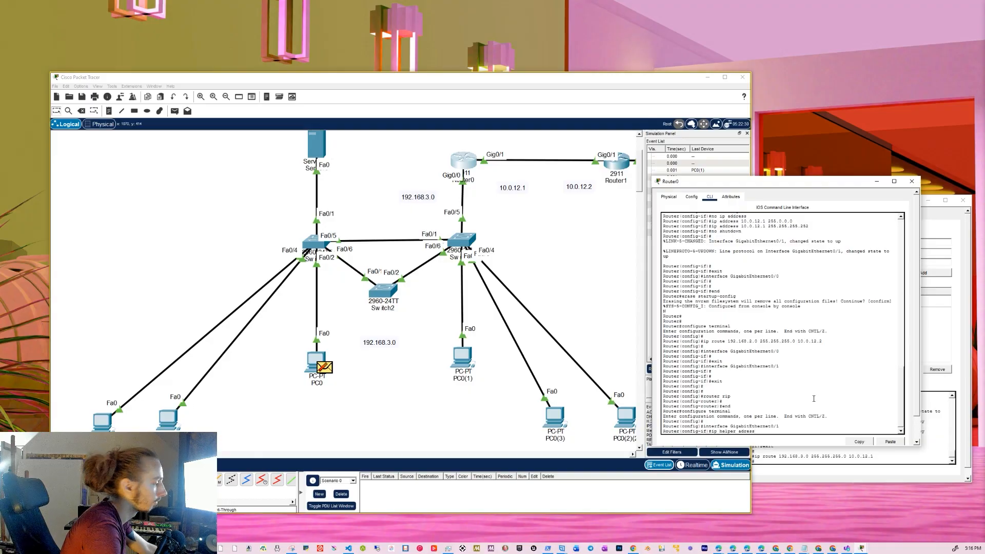
pyautogui.write('192')
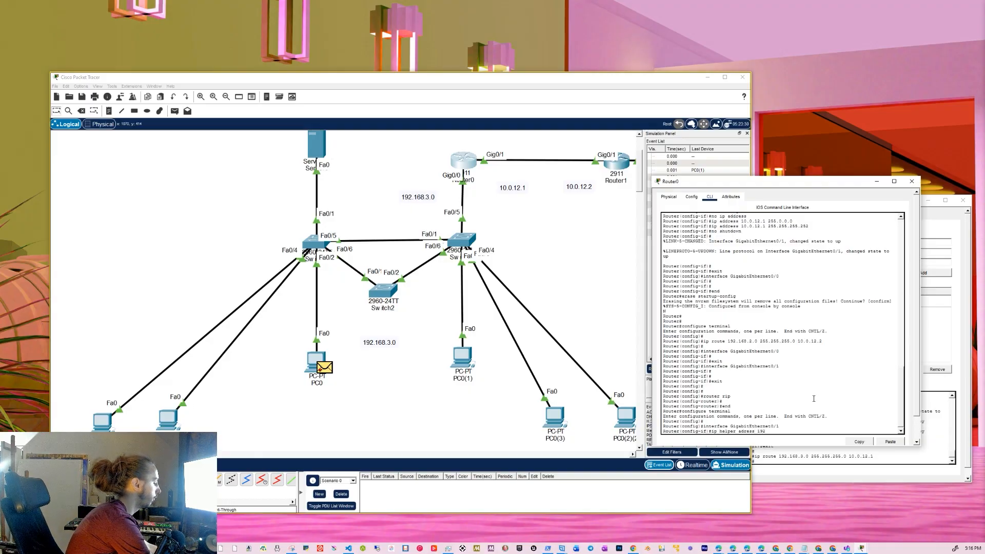
pyautogui.write('.168.0')
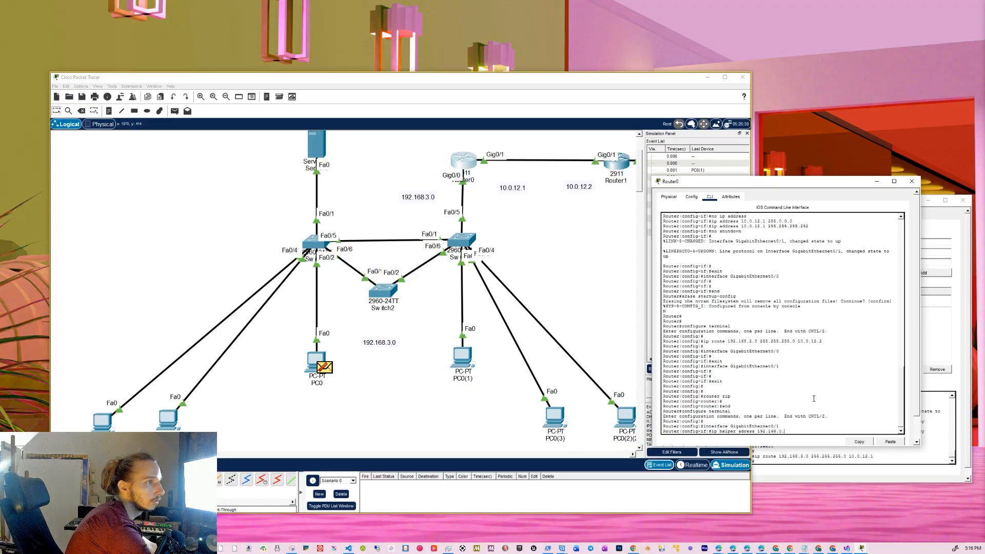
pyautogui.write('.10')
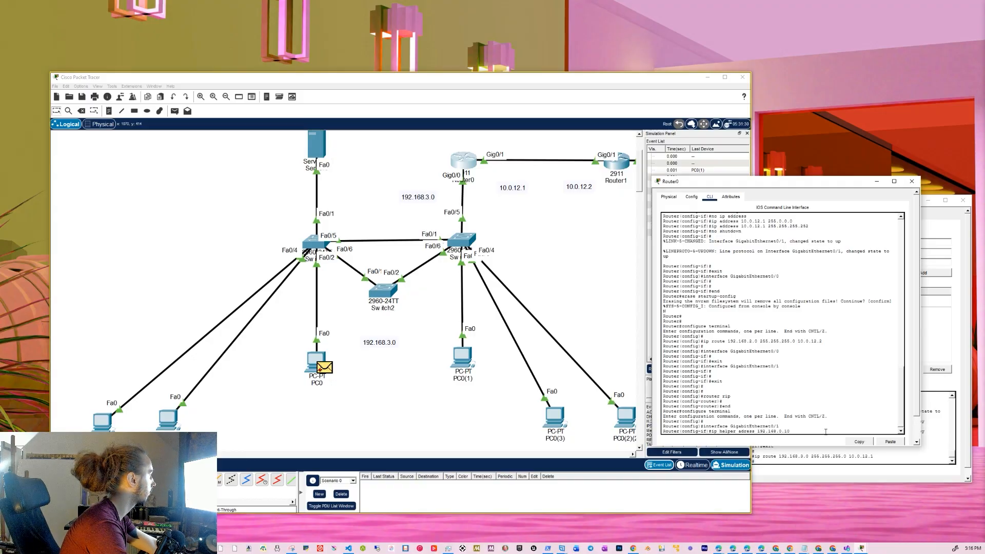
pyautogui.press('Return')
pyautogui.press('Up')
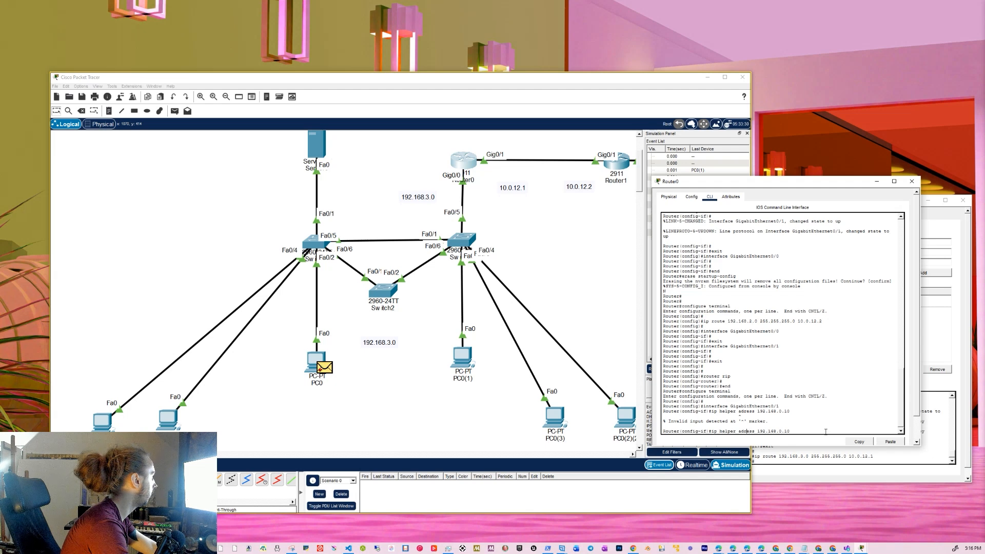
pyautogui.write('d')
pyautogui.press('Return')
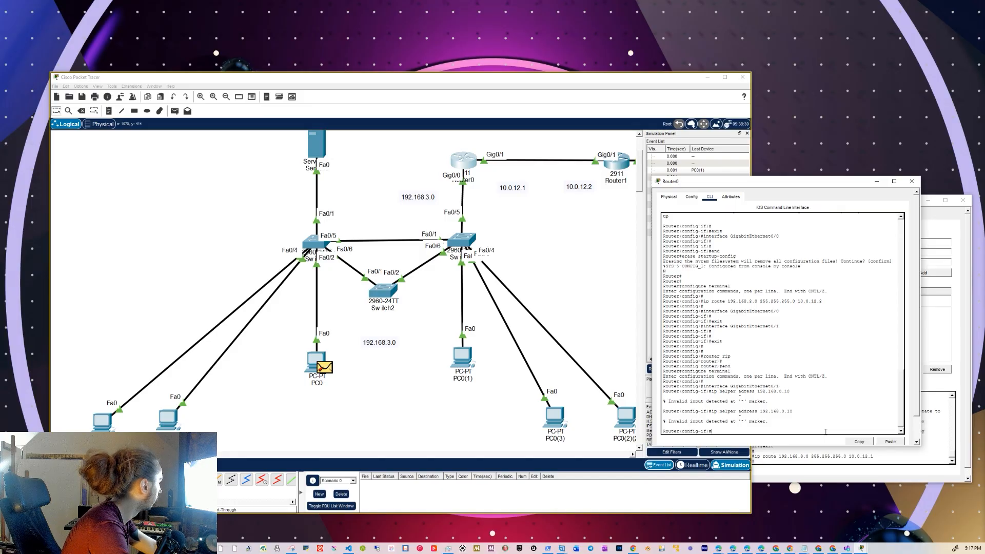
# - Correct the previous command to "ip helper-address 192.168.0.10" and run it on Router0's GigabitEthernet0/1
pyautogui.press('Up')
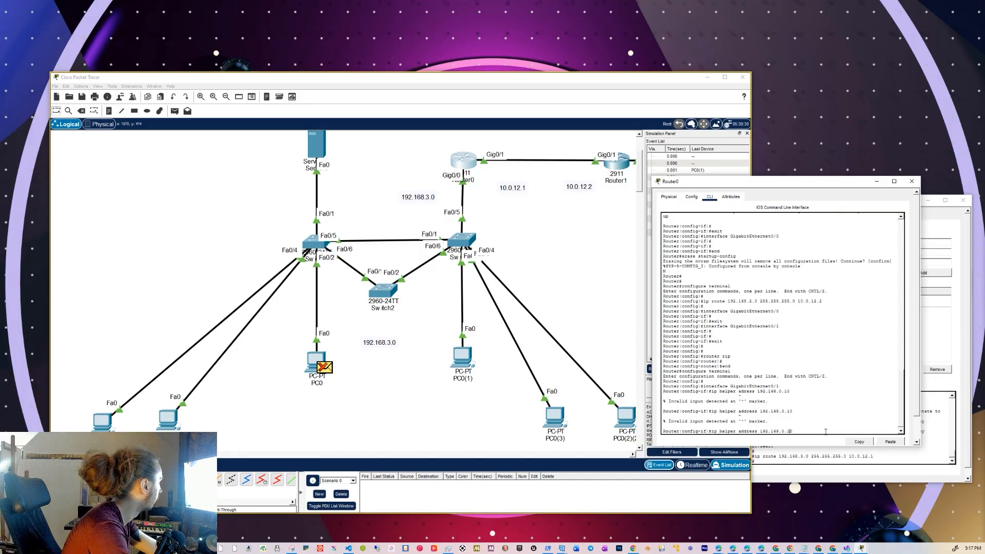
pyautogui.press('Left')
pyautogui.press('Left')
pyautogui.press('Left')
pyautogui.press('Left')
pyautogui.press('Left')
pyautogui.press('Left')
pyautogui.press('Left')
pyautogui.press('Left')
pyautogui.press('Left')
pyautogui.press('Left')
pyautogui.press('Left')
pyautogui.press('Left')
pyautogui.press('Left')
pyautogui.press('Left')
pyautogui.press('Left')
pyautogui.press('Left')
pyautogui.press('Left')
pyautogui.press('Left')
pyautogui.press('Left')
pyautogui.press('Left')
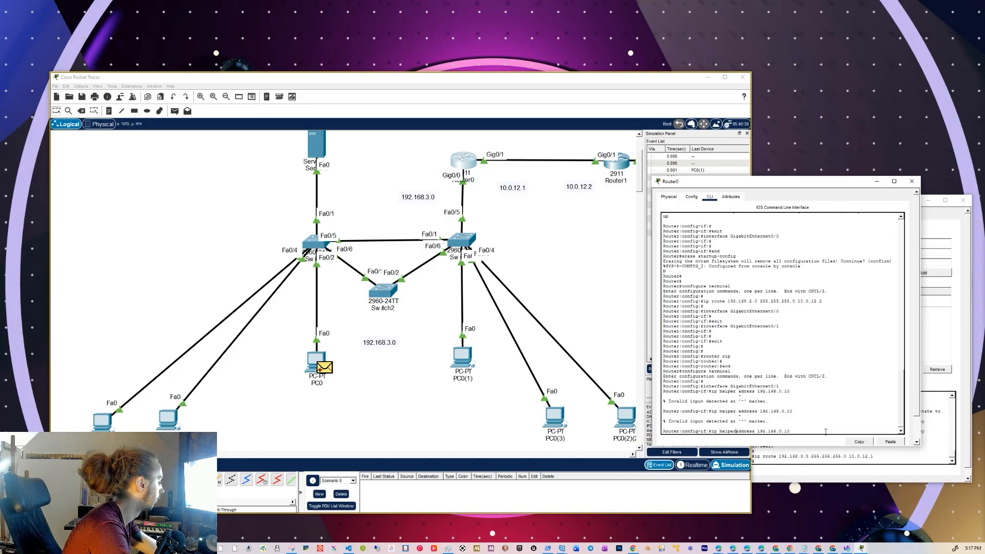
pyautogui.press('BackSpace')
pyautogui.write('-')
pyautogui.press('Return')
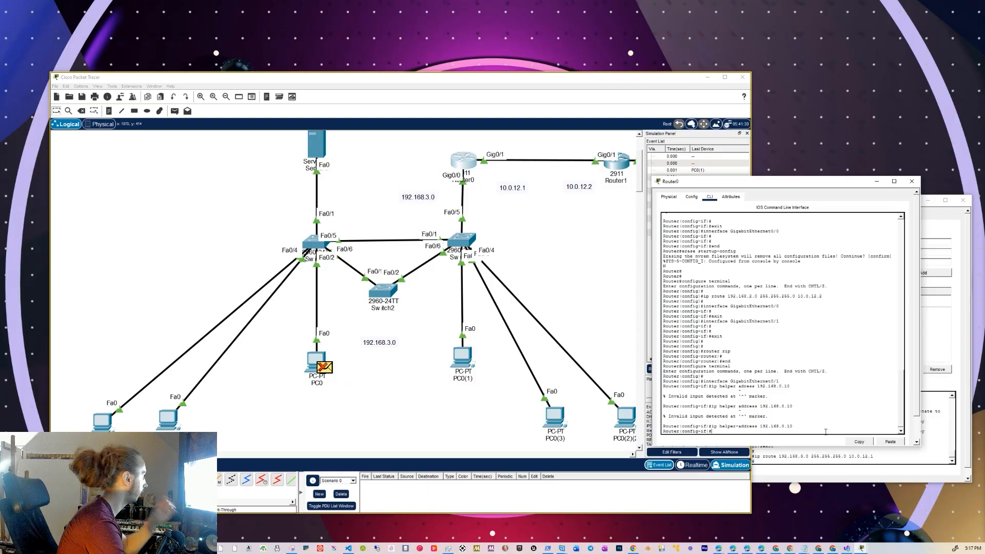
# - Leave interface configuration mode on Router0 with the "exit" command
pyautogui.write('exi')
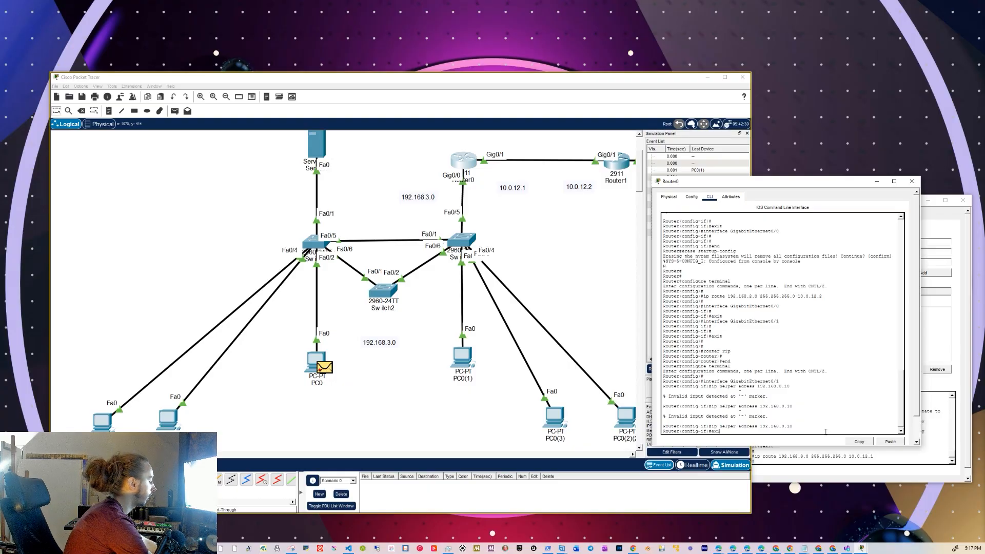
pyautogui.write('t')
pyautogui.press('Return')
# - Reset the simulation and request PC0(1)'s IP address by DHCP, then close its window
pyautogui.click(611, 323)
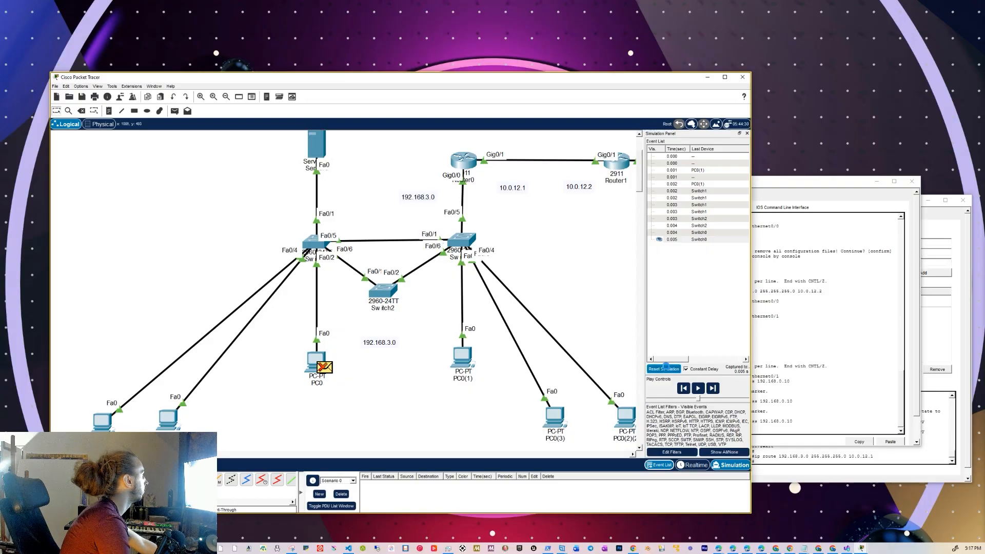
pyautogui.click(664, 369)
pyautogui.click(464, 360)
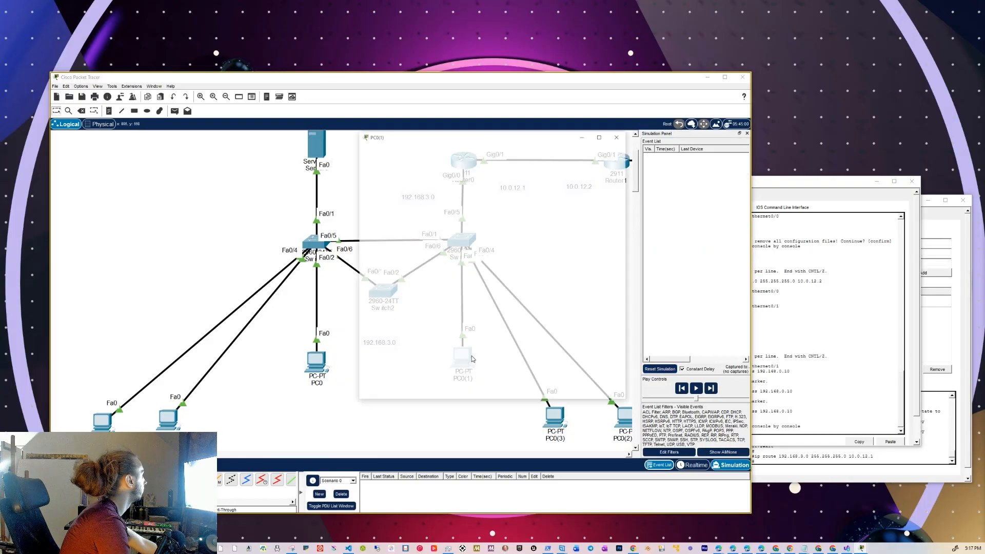
pyautogui.moveTo(478, 142); pyautogui.dragTo(762, 243)
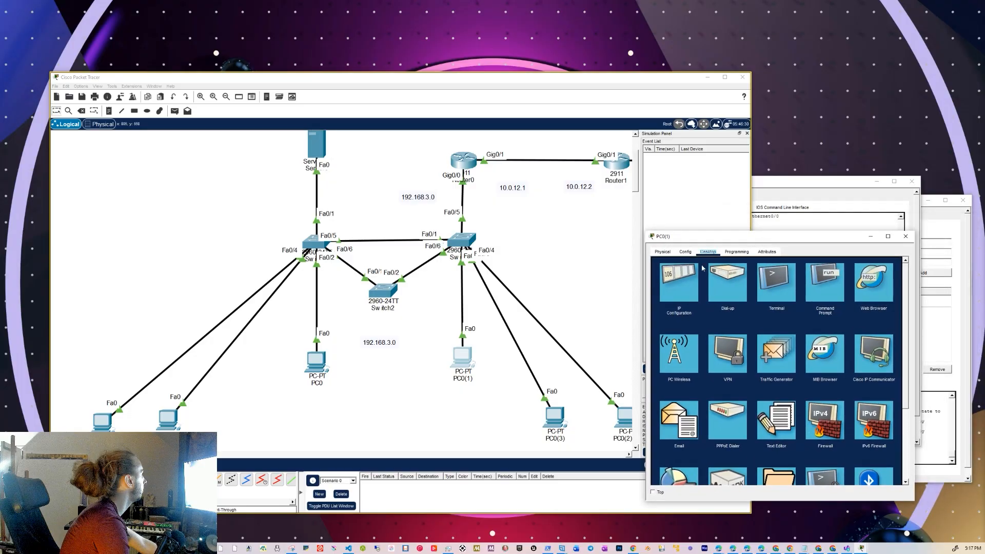
pyautogui.click(691, 282)
pyautogui.click(662, 295)
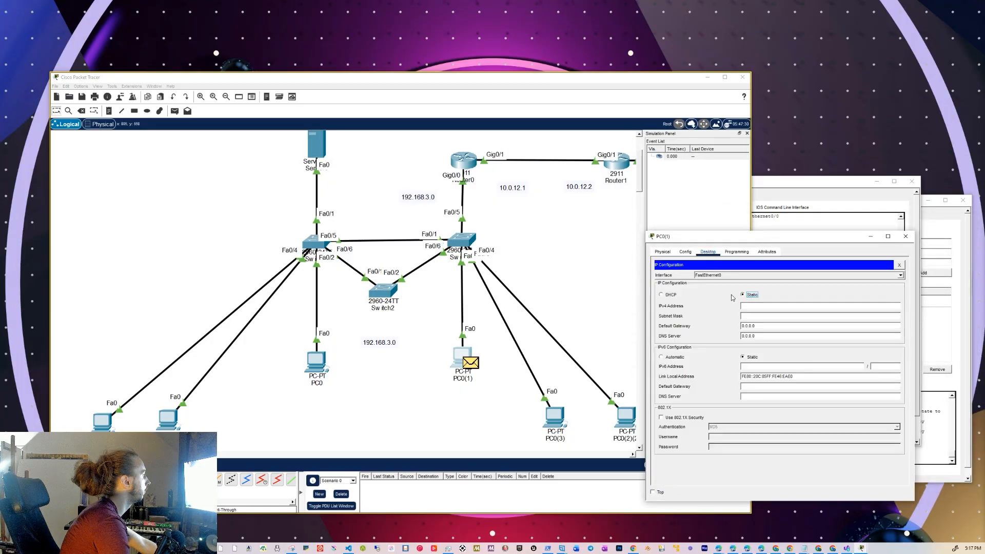
pyautogui.click(902, 239)
# - Step the simulation forward to trace PC0(1)'s DHCP packets through the switches
pyautogui.click(713, 389)
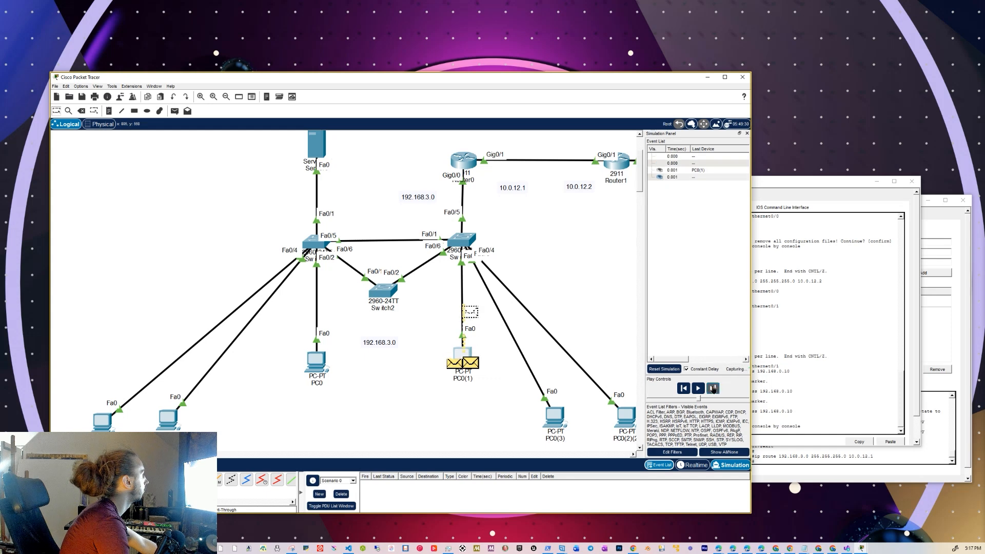
pyautogui.click(713, 389)
pyautogui.click(713, 388)
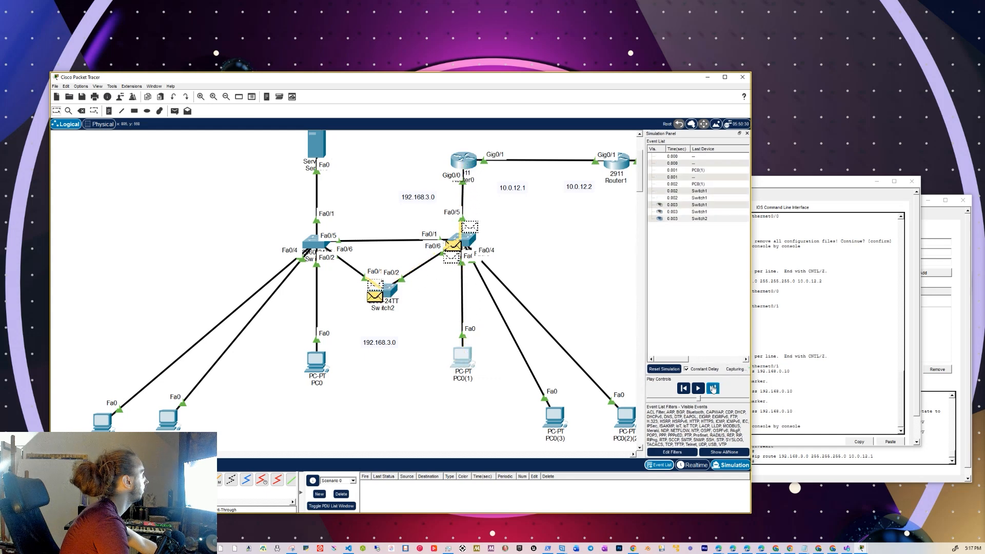
pyautogui.click(714, 389)
pyautogui.click(714, 389)
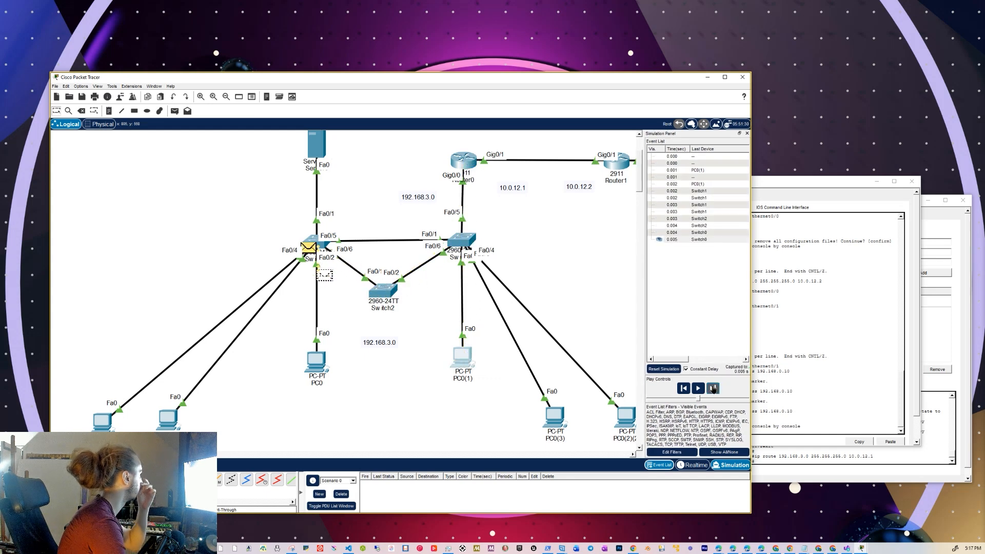
pyautogui.click(713, 389)
pyautogui.click(713, 389)
pyautogui.click(664, 369)
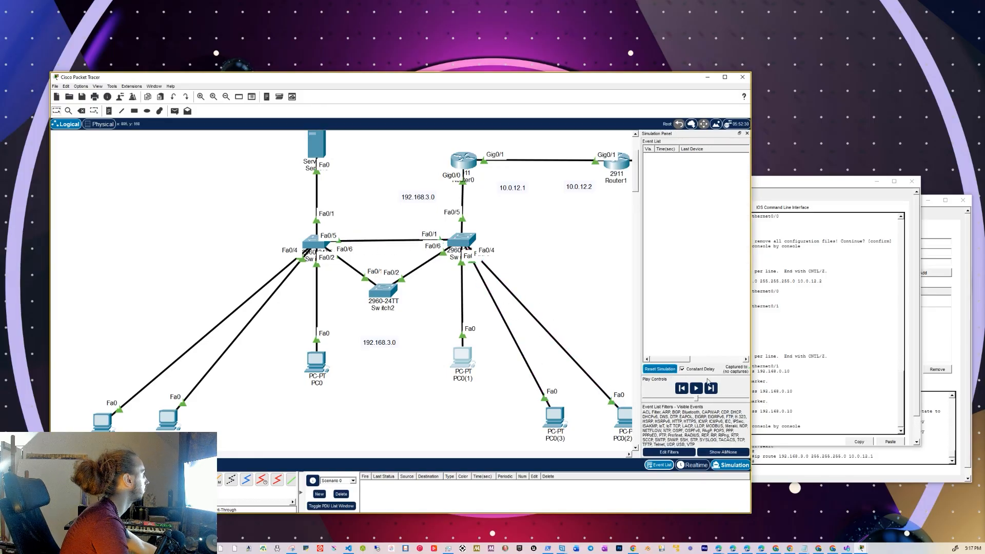
pyautogui.click(713, 389)
pyautogui.click(714, 388)
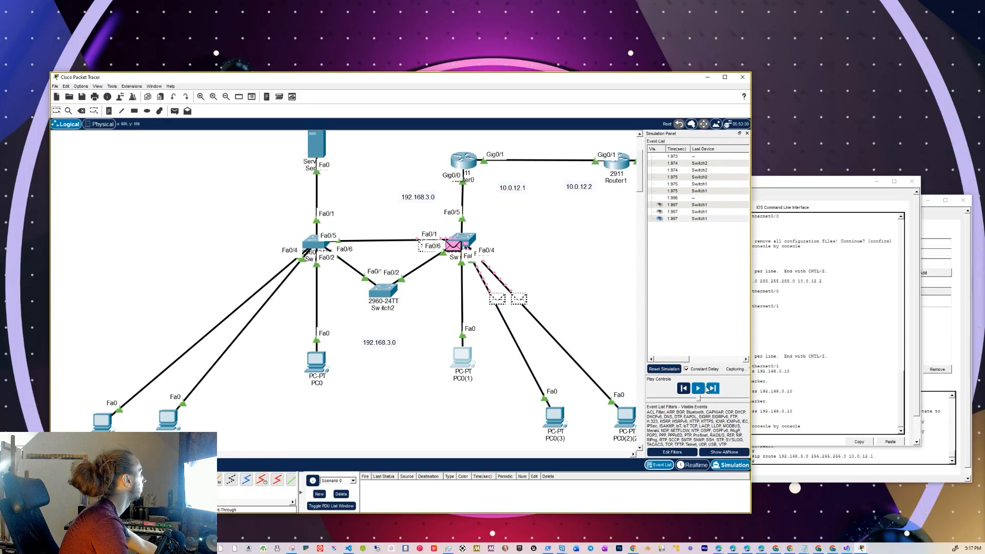
# - Reset the simulation and request a new DHCP address in PC0(1)'s IP configuration, then close its window
pyautogui.click(664, 369)
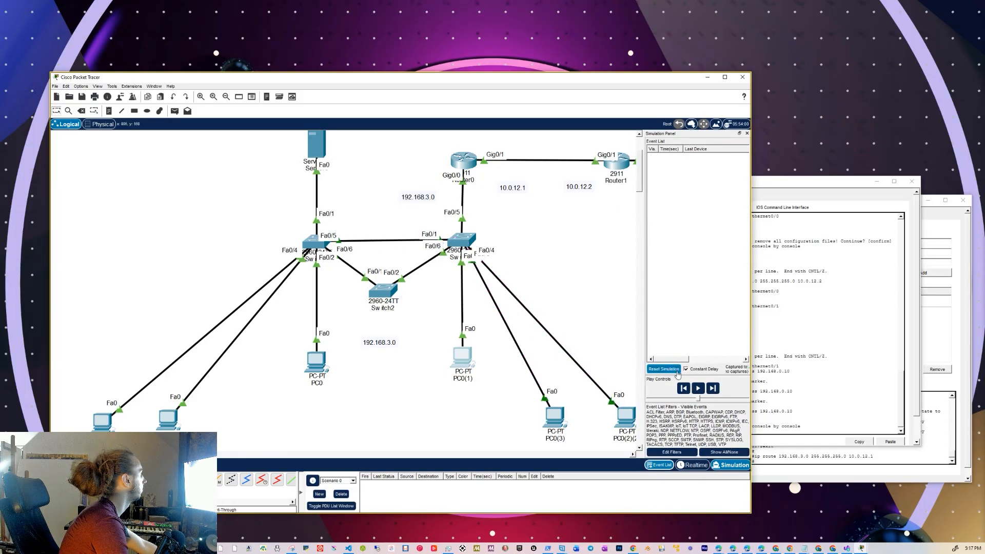
pyautogui.click(464, 361)
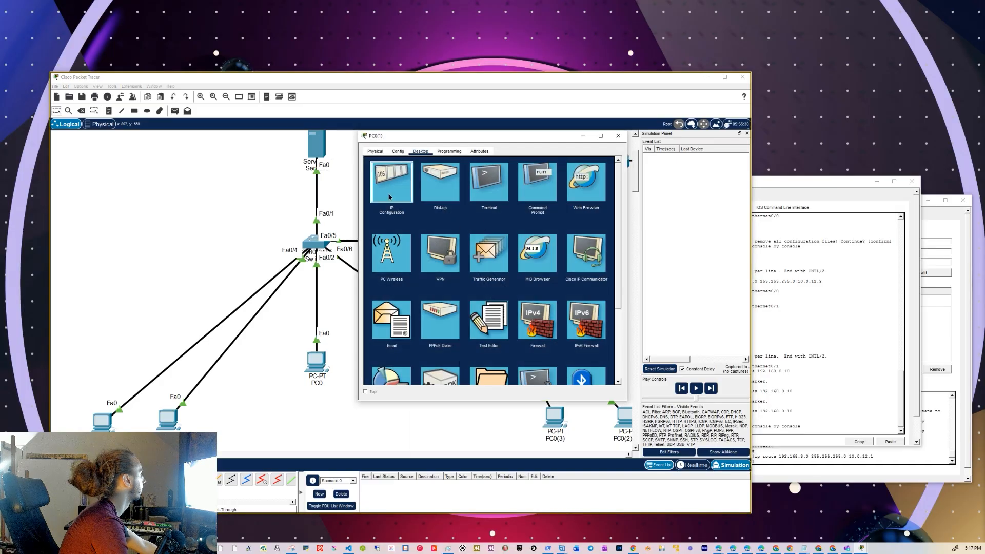
pyautogui.click(389, 196)
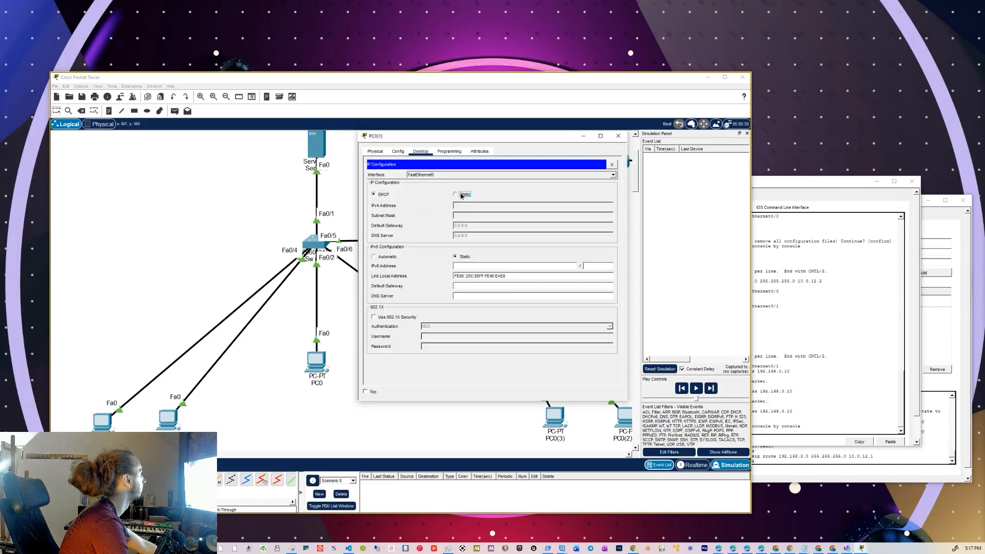
pyautogui.click(380, 195)
pyautogui.moveTo(546, 140); pyautogui.dragTo(774, 216)
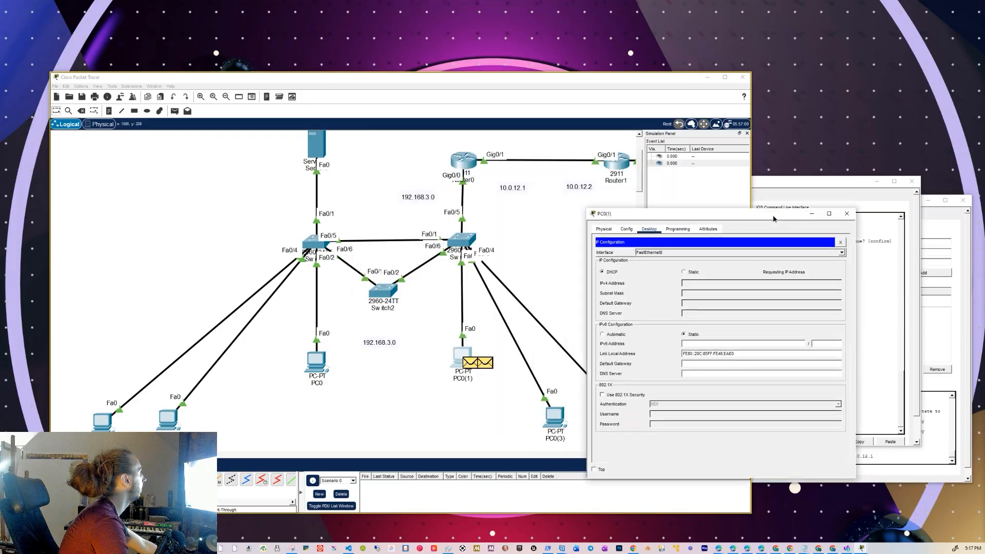
pyautogui.click(847, 213)
# - Step the simulation forward to trace the DHCP request to Router0, and close Router0's window
pyautogui.click(714, 389)
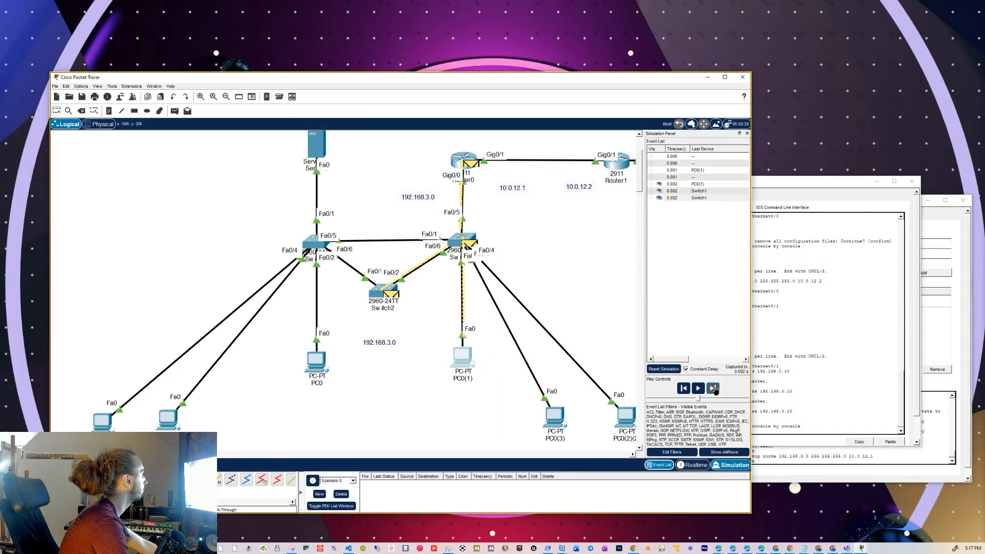
pyautogui.click(714, 389)
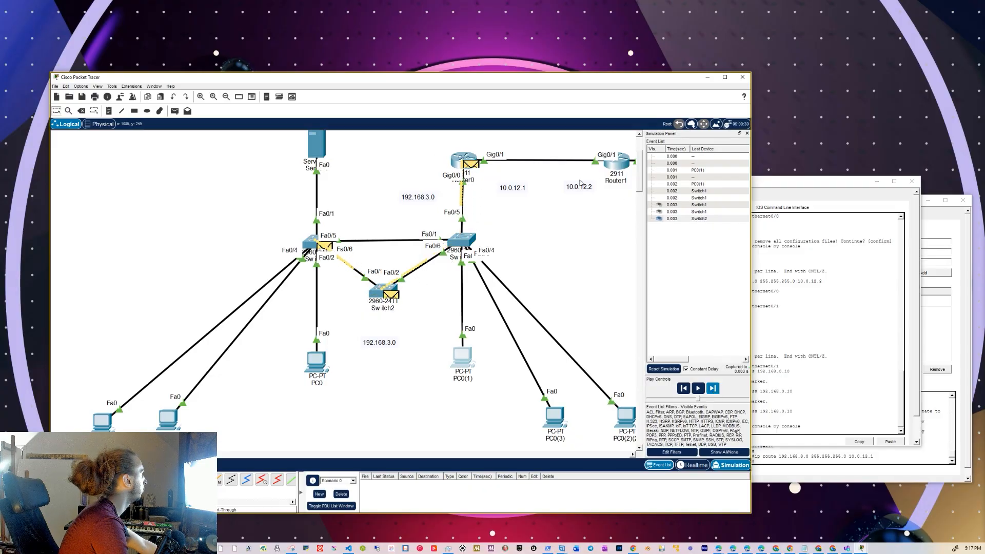
pyautogui.click(878, 206)
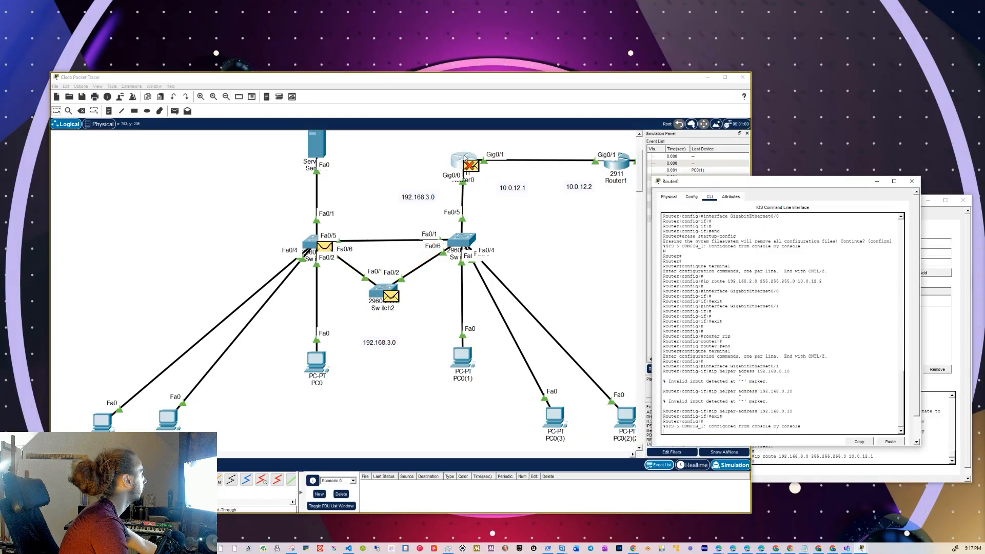
pyautogui.click(912, 181)
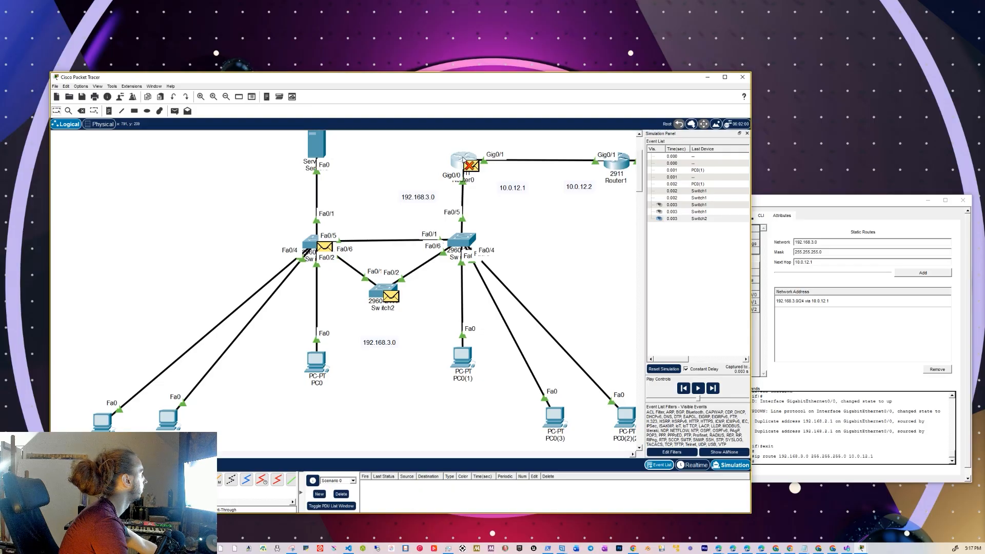
# - Reopen Router0's command line, leave global configuration mode with "exit", and discard the recalled command
pyautogui.click(464, 161)
pyautogui.moveTo(519, 137); pyautogui.dragTo(761, 254)
pyautogui.write('exit')
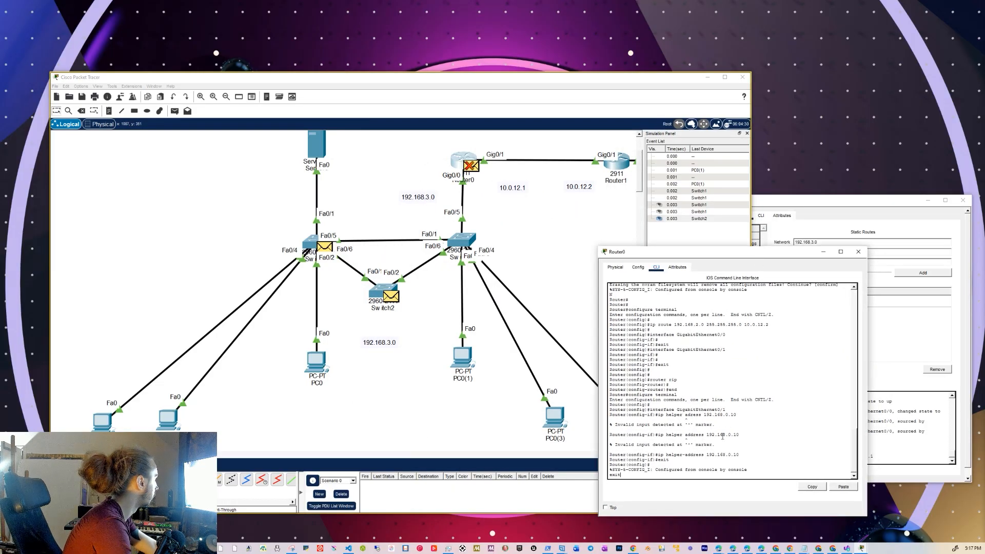
pyautogui.press('Return')
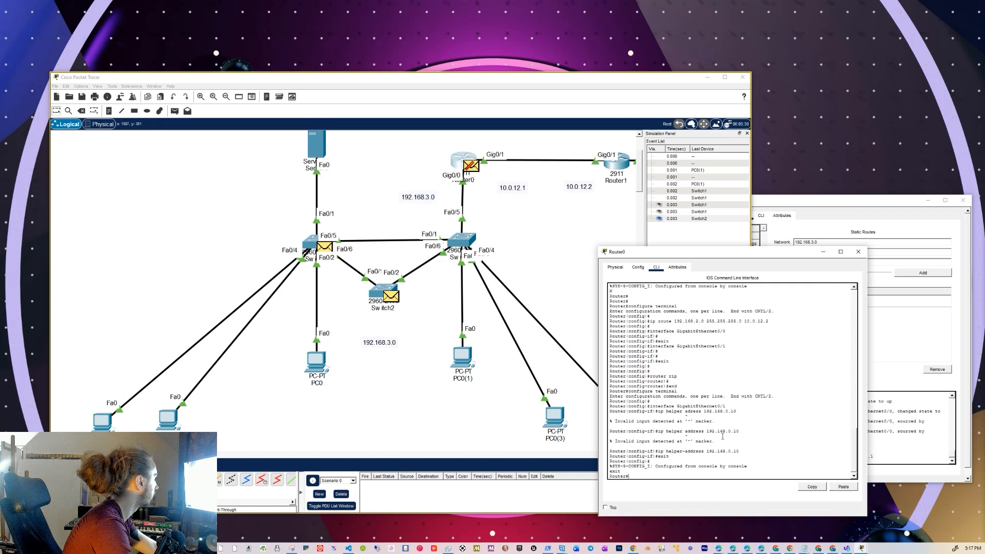
pyautogui.write('erase startup-config')
pyautogui.press('Up')
pyautogui.press('Up')
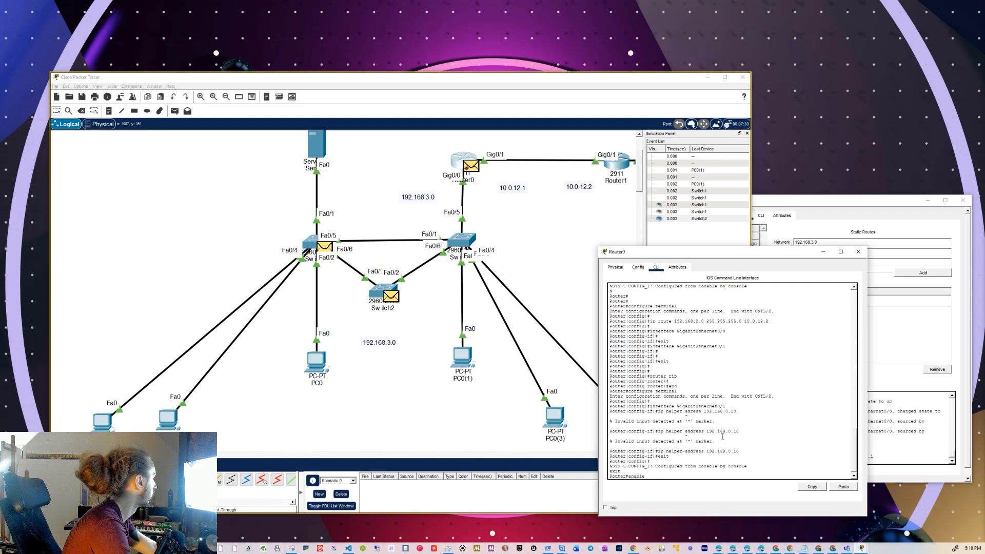
pyautogui.hotkey('ctrl', 'z')
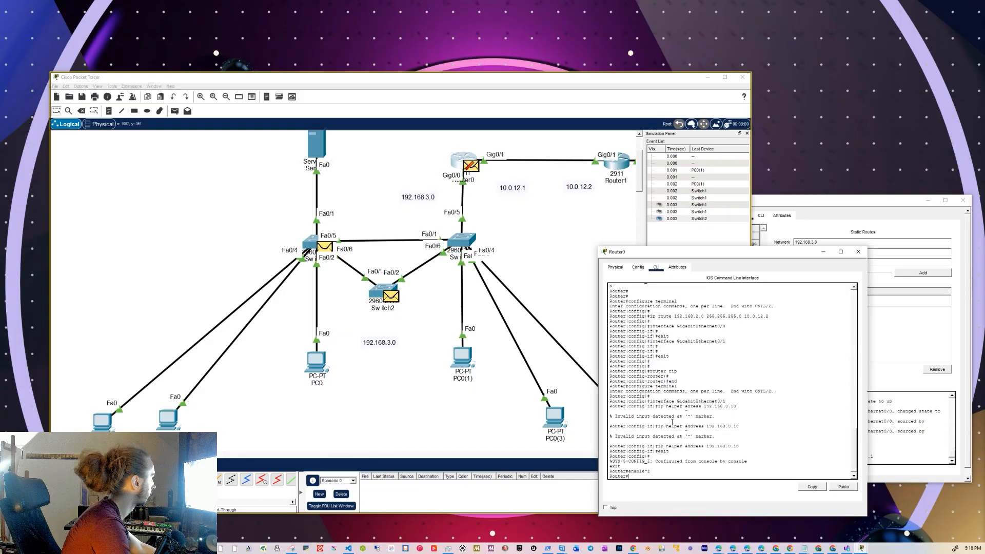
# - Check Router0's global settings against its command line
pyautogui.click(638, 267)
pyautogui.click(657, 267)
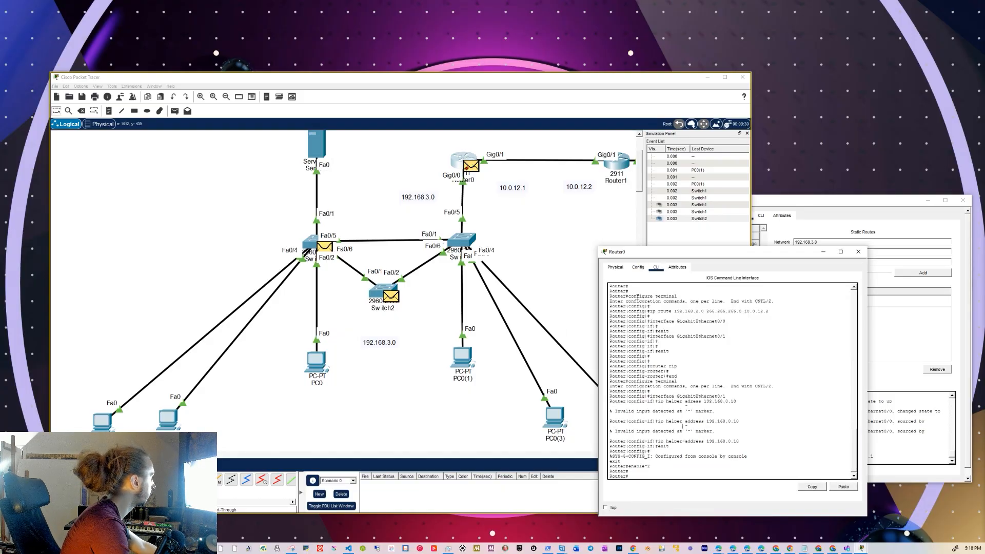
pyautogui.click(638, 266)
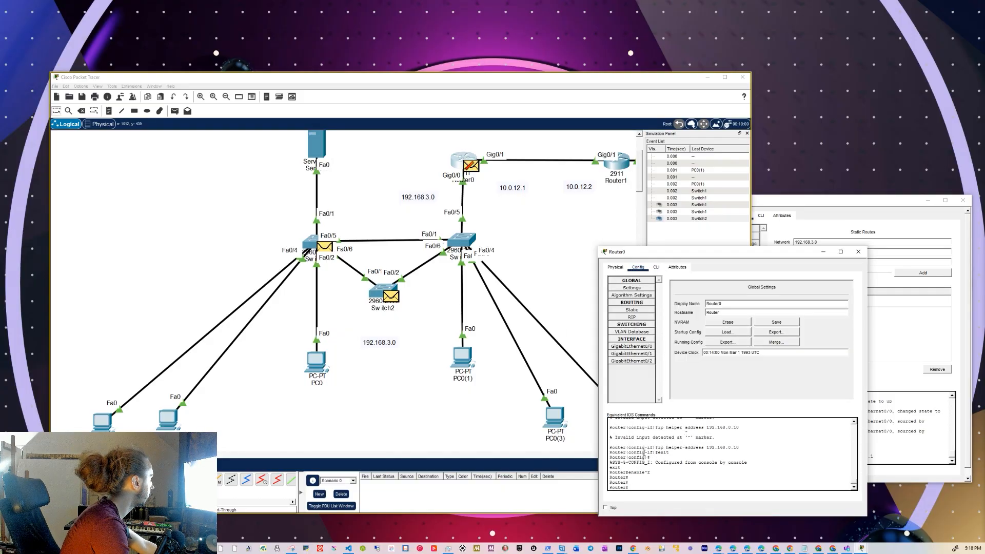
pyautogui.click(657, 268)
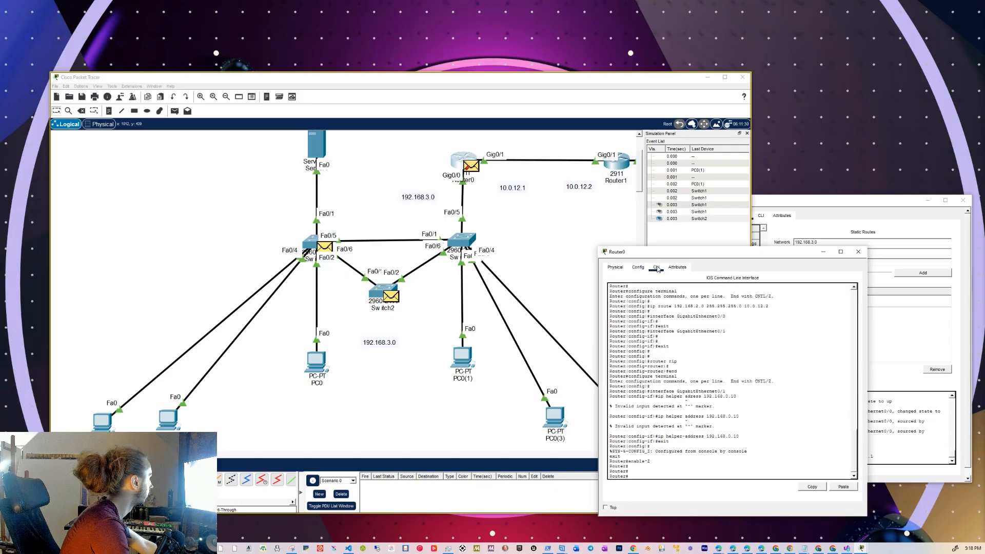
pyautogui.click(637, 266)
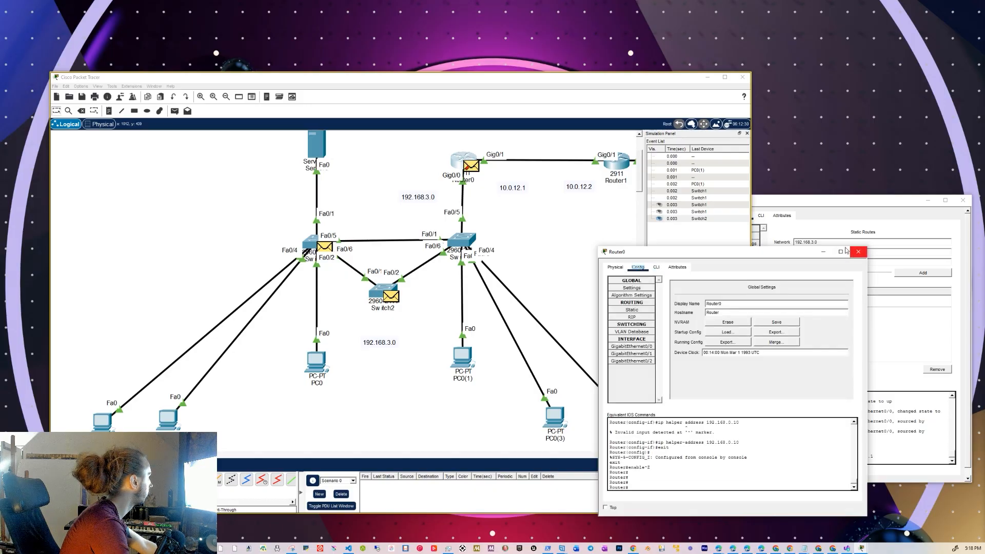
# - Close Router0's window and inspect the PDU information of the DHCP packet at Router0
pyautogui.click(859, 252)
pyautogui.click(469, 165)
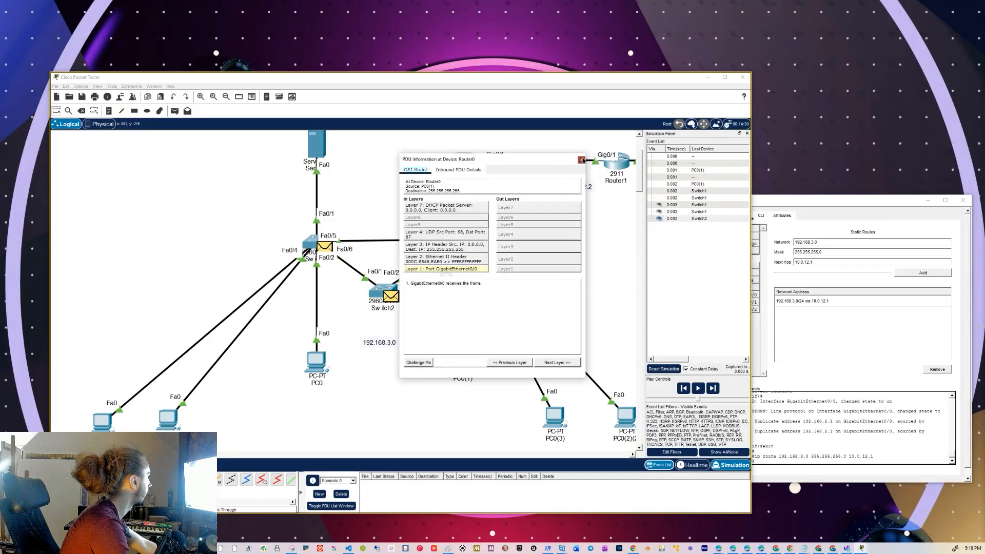
pyautogui.click(581, 160)
# - Reopen Router0's command line beside the topology and enter global configuration mode with "config terminal"
pyautogui.click(466, 157)
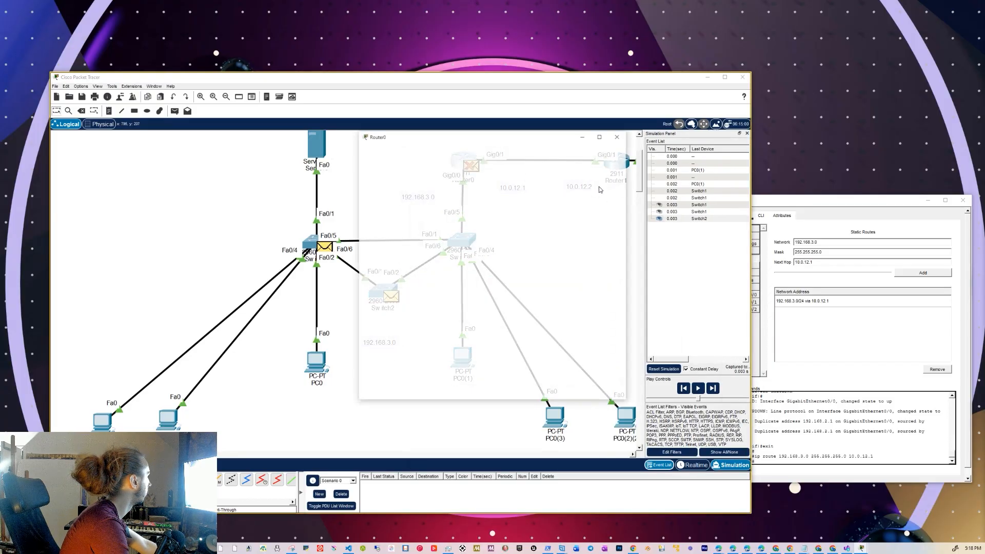
pyautogui.click(417, 152)
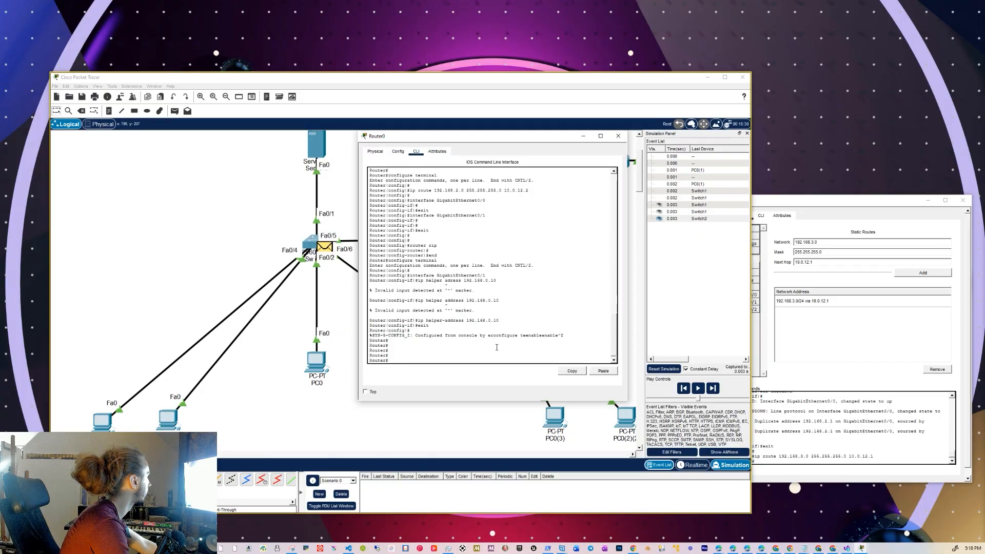
pyautogui.hotkey('ctrl', 'z')
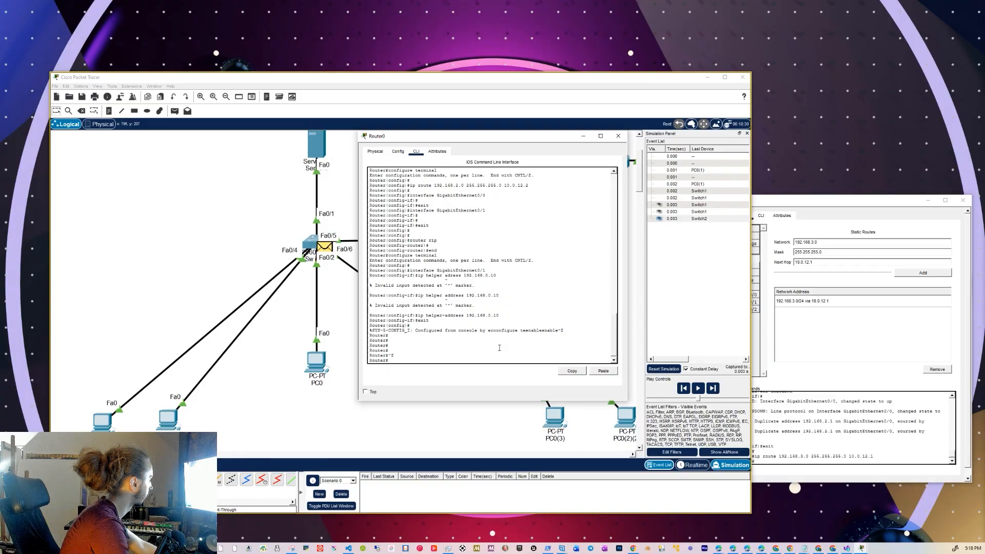
pyautogui.moveTo(510, 139); pyautogui.dragTo(743, 183)
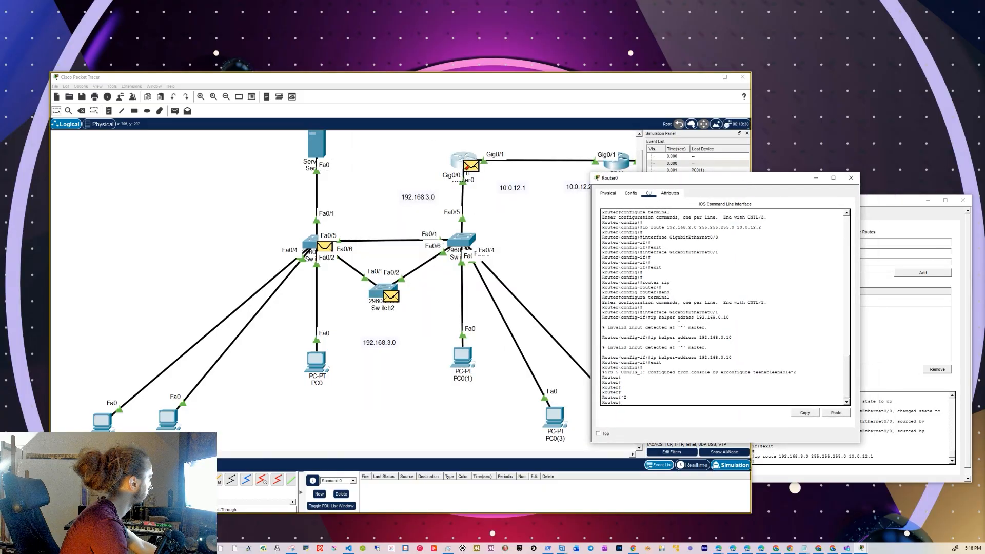
pyautogui.write('config')
pyautogui.press('Return')
pyautogui.write('y')
pyautogui.press('Return')
pyautogui.write('config terminal')
pyautogui.press('Return')
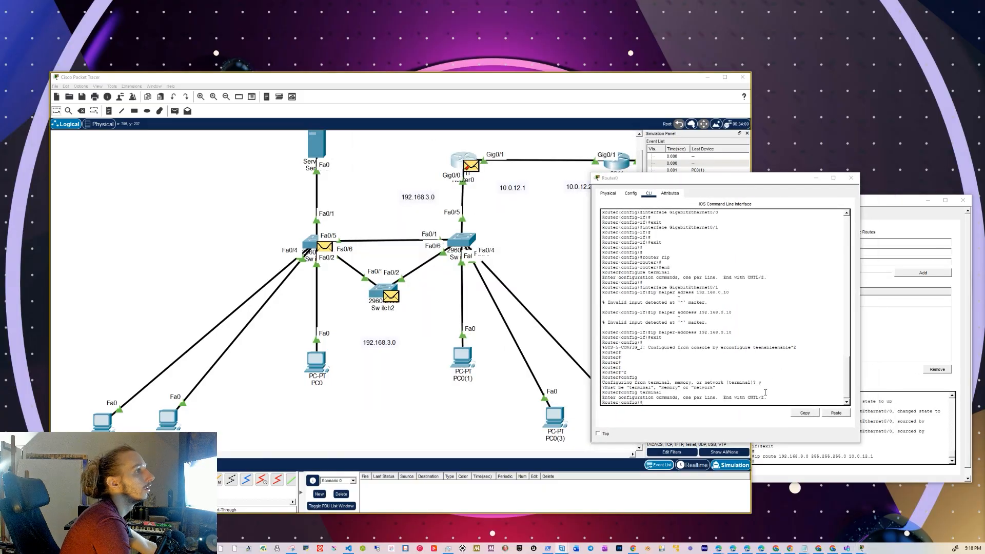
# - Try to run "ip helper-address 10.0.12.2" from Router0's global configuration mode
pyautogui.click(706, 401)
pyautogui.press('Up')
pyautogui.press('Up')
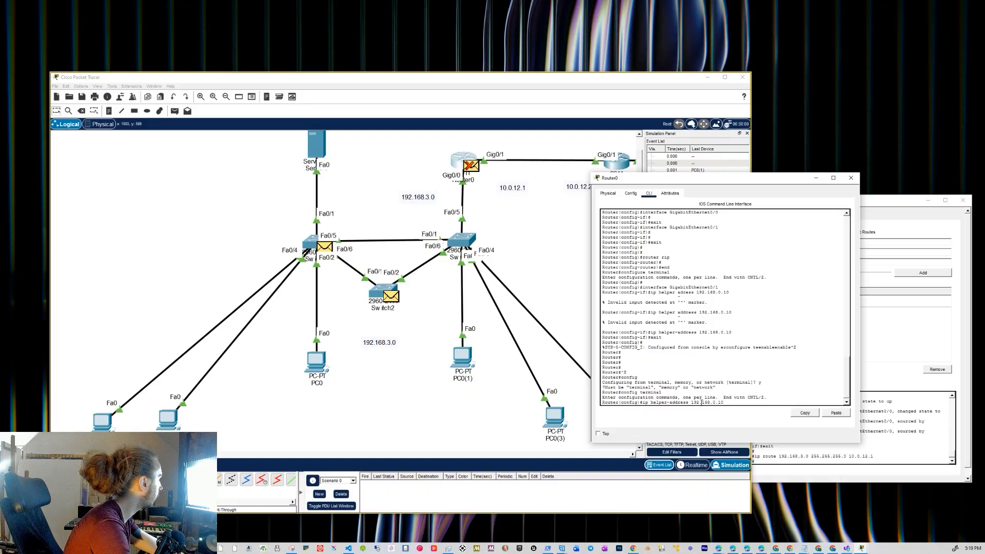
pyautogui.press('BackSpace')
pyautogui.press('BackSpace')
pyautogui.press('BackSpace')
pyautogui.press('BackSpace')
pyautogui.press('BackSpace')
pyautogui.press('BackSpace')
pyautogui.press('BackSpace')
pyautogui.press('BackSpace')
pyautogui.press('BackSpace')
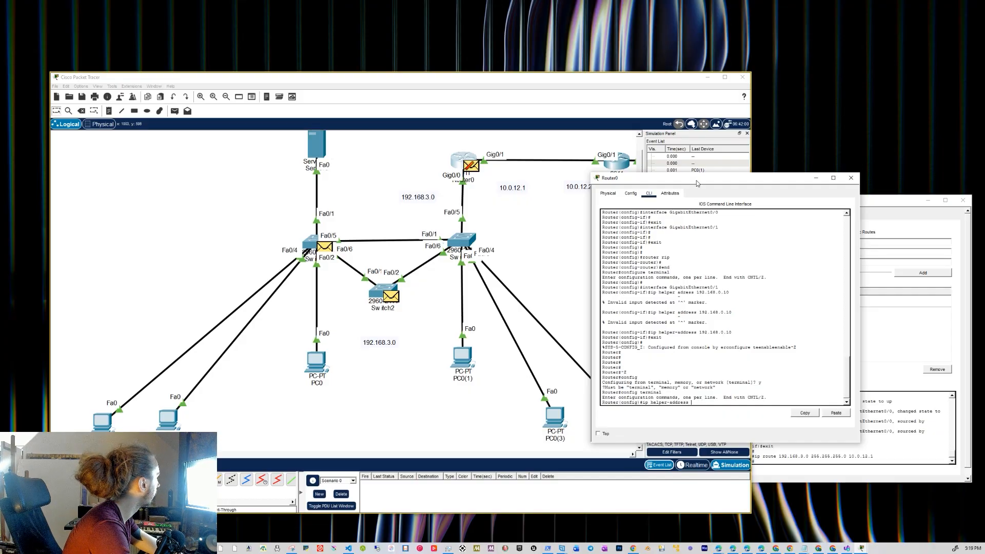
pyautogui.moveTo(699, 182); pyautogui.dragTo(758, 188)
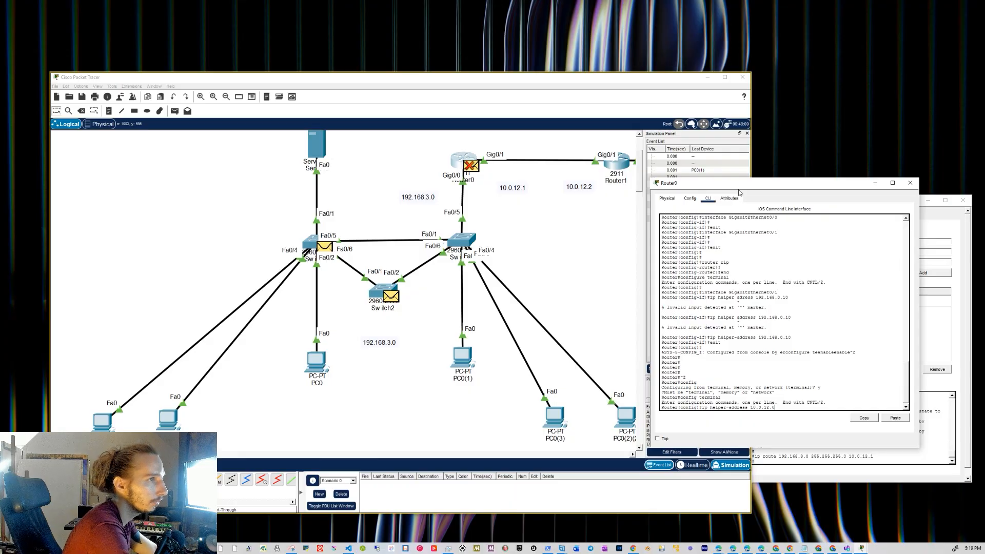
pyautogui.press('BackSpace')
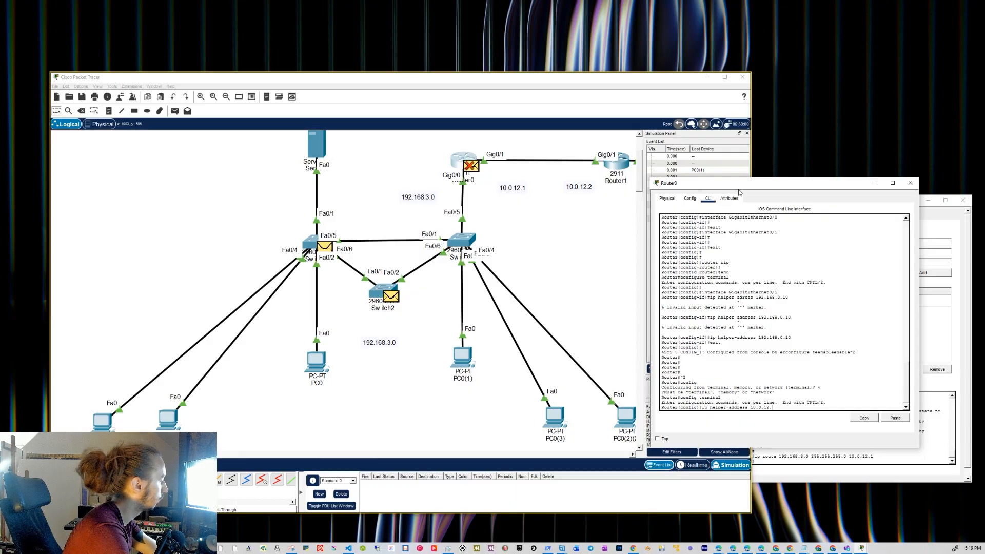
pyautogui.write('2')
pyautogui.press('Return')
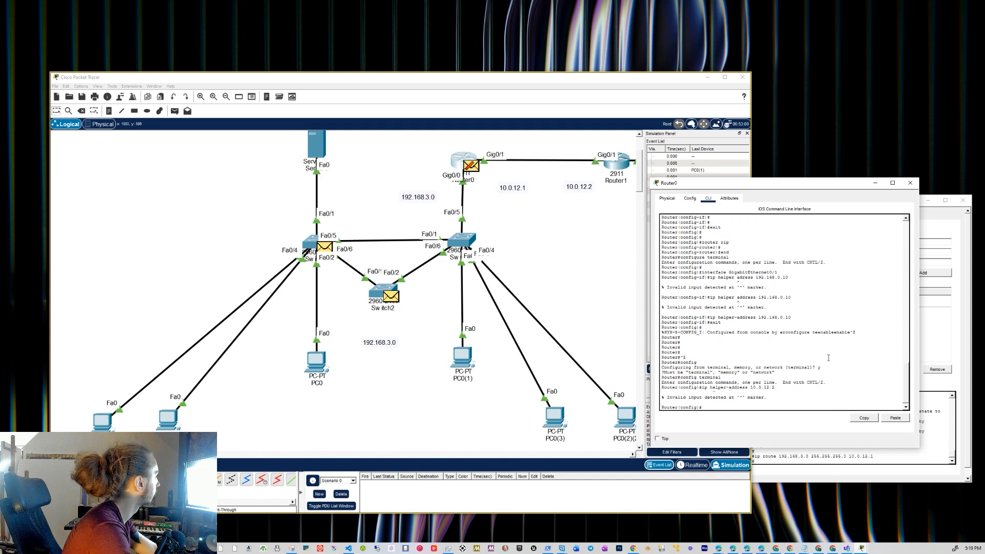
# - Set the helper address 10.0.12.2 on Router0's interface GigabitEthernet0/1 and leave interface configuration with "exit"
pyautogui.press('Up')
pyautogui.press('Up')
pyautogui.press('Up')
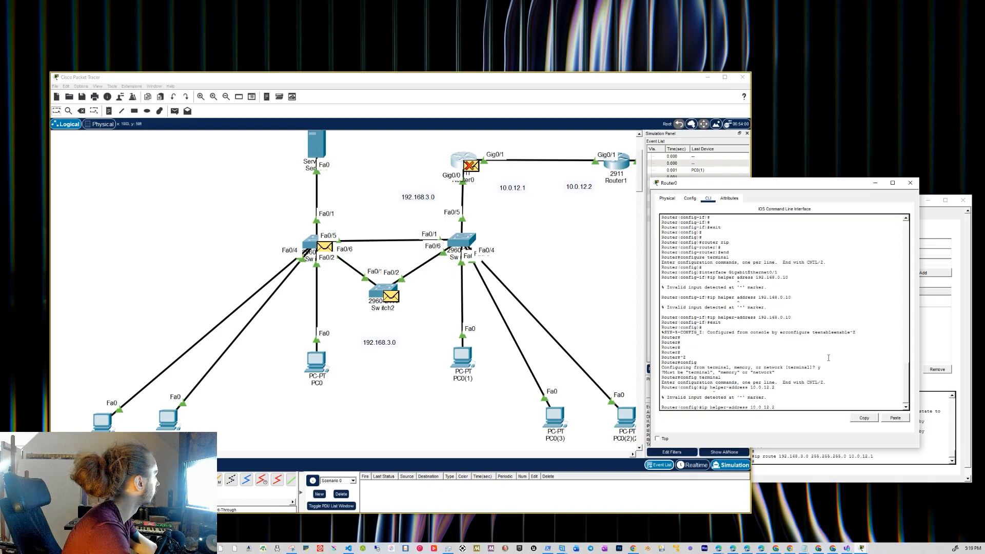
pyautogui.press('Up')
pyautogui.press('Up')
pyautogui.press('Return')
pyautogui.press('Up')
pyautogui.press('Up')
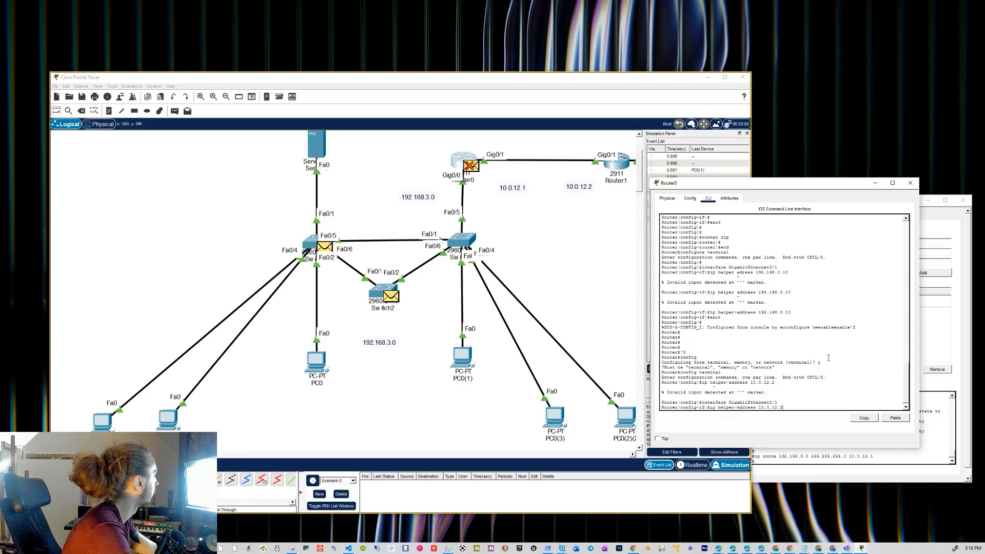
pyautogui.press('Return')
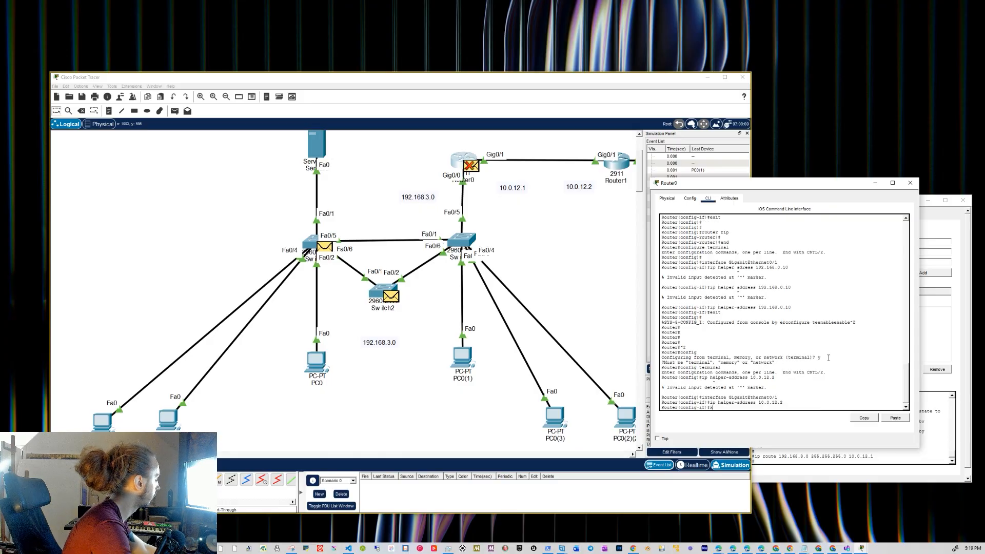
pyautogui.press('Return')
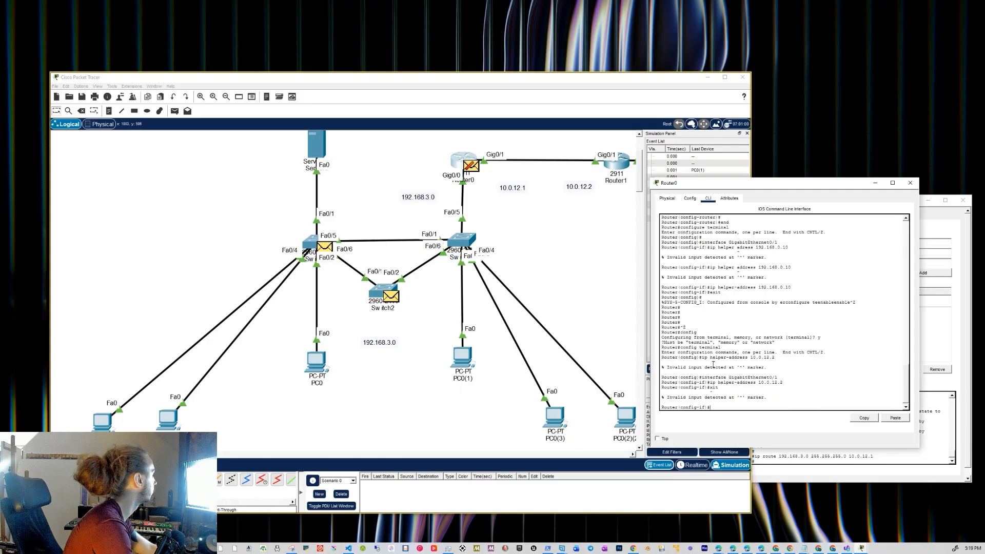
pyautogui.write('ex')
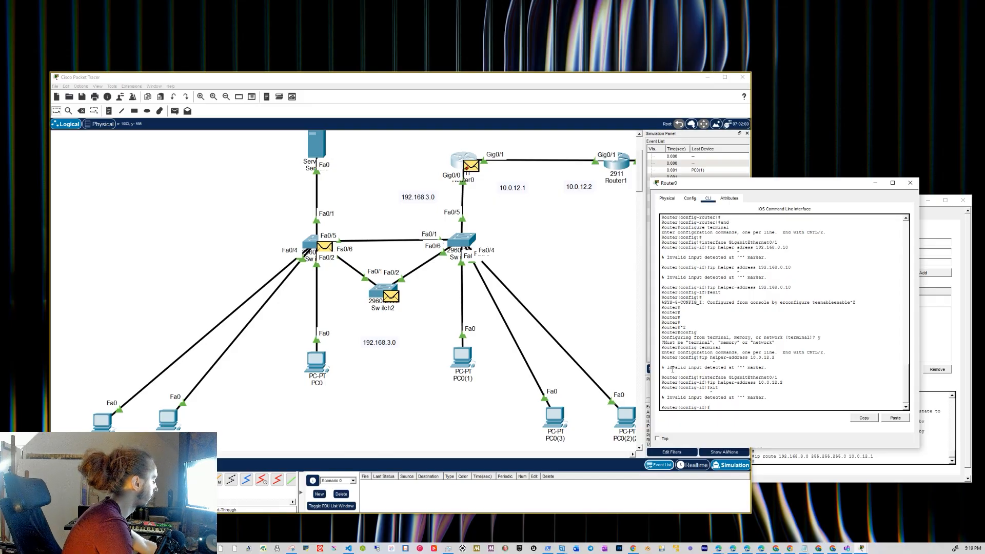
pyautogui.write('it')
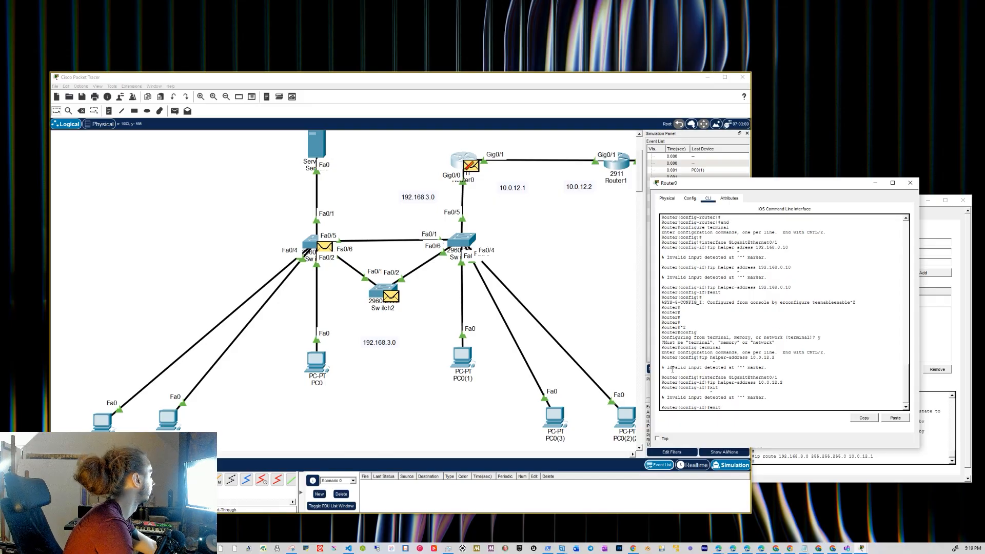
pyautogui.press('Return')
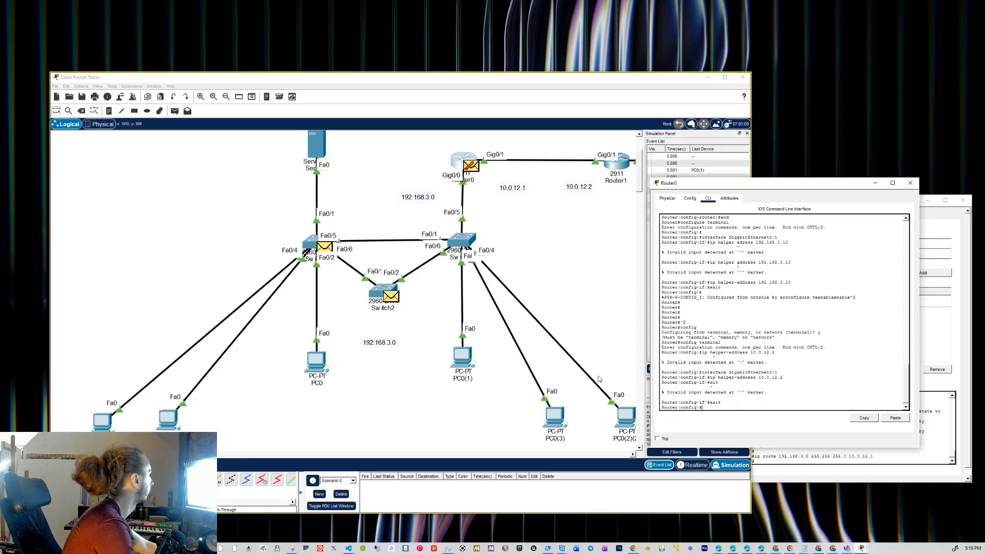
# - Reset the simulation, run it briefly to watch the DHCP packet, and pause it
pyautogui.click(602, 449)
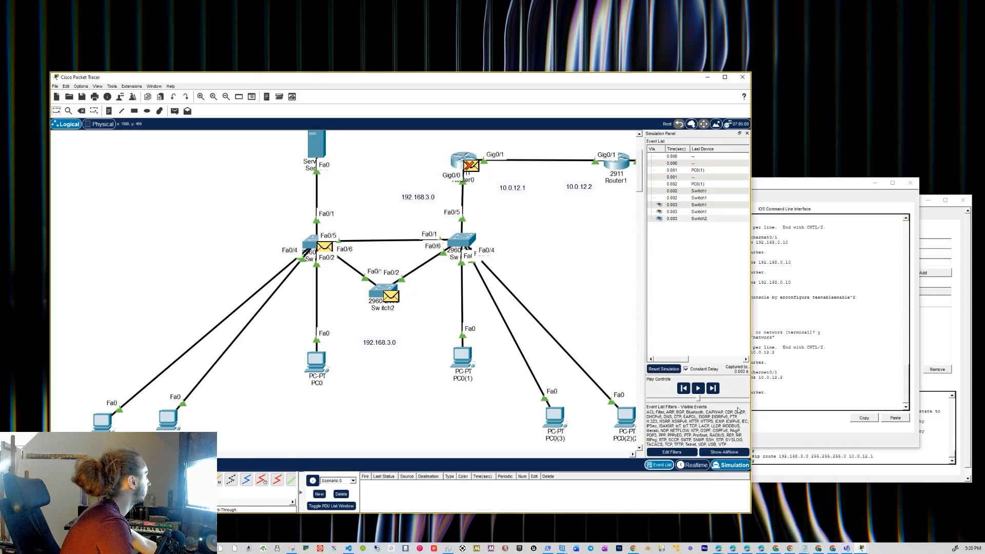
pyautogui.click(663, 369)
pyautogui.click(698, 389)
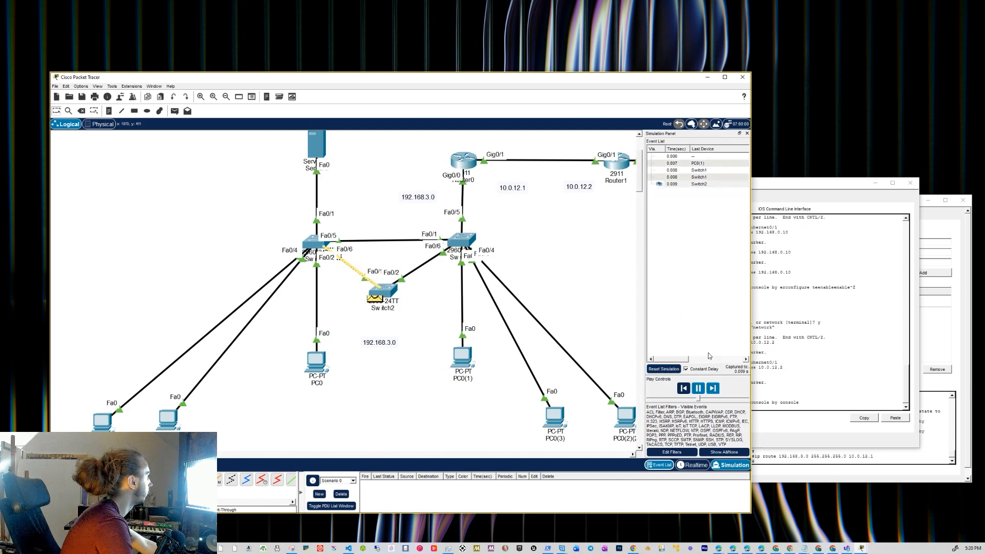
pyautogui.click(698, 388)
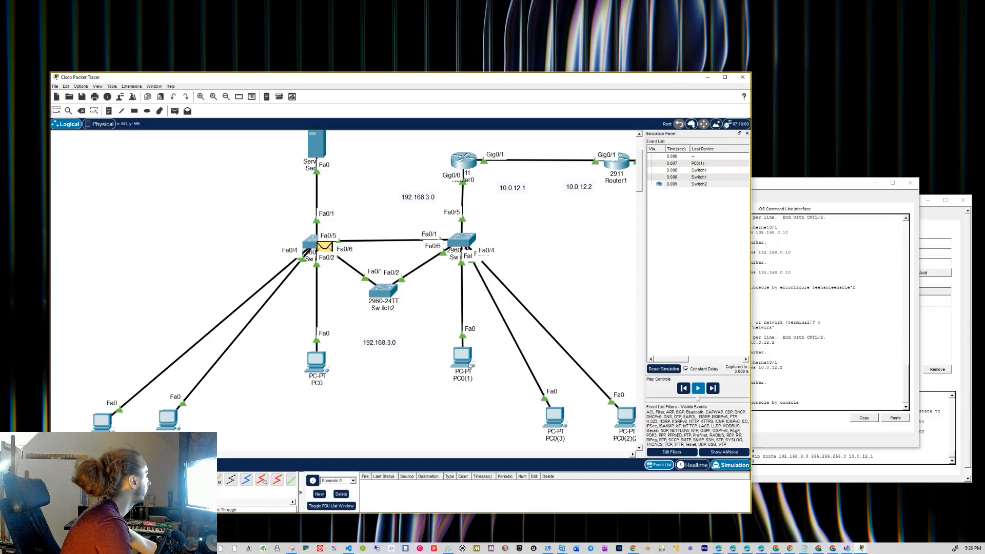
# - Return to Router0's command line in global configuration mode and enter interface GigabitEthernet0/1, discarding the typed "exit"
pyautogui.click(803, 405)
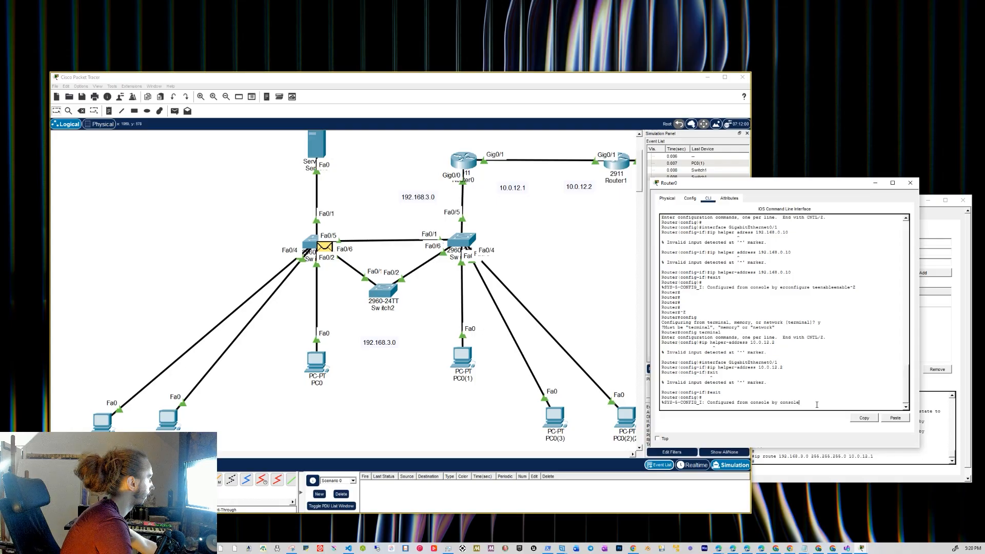
pyautogui.click(691, 199)
pyautogui.click(709, 198)
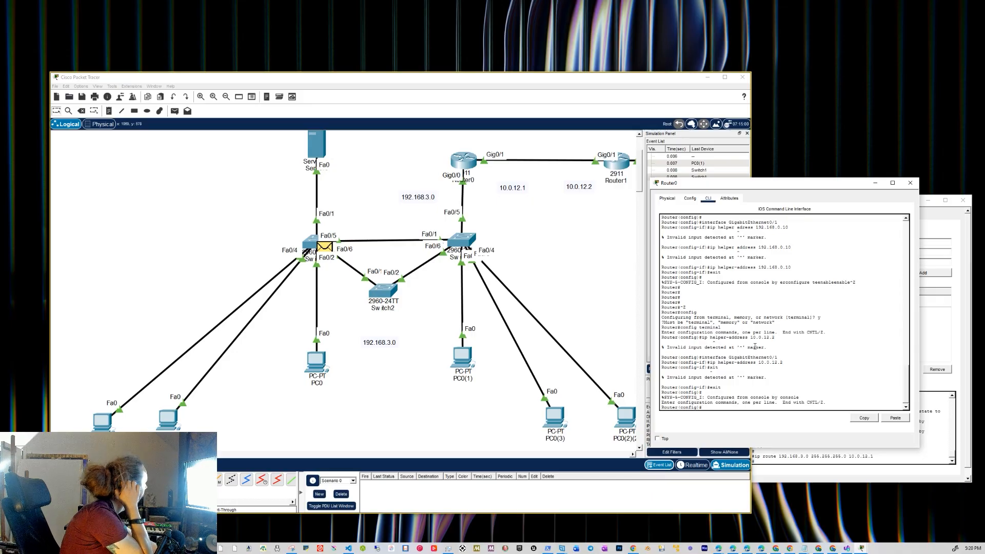
pyautogui.write('exit')
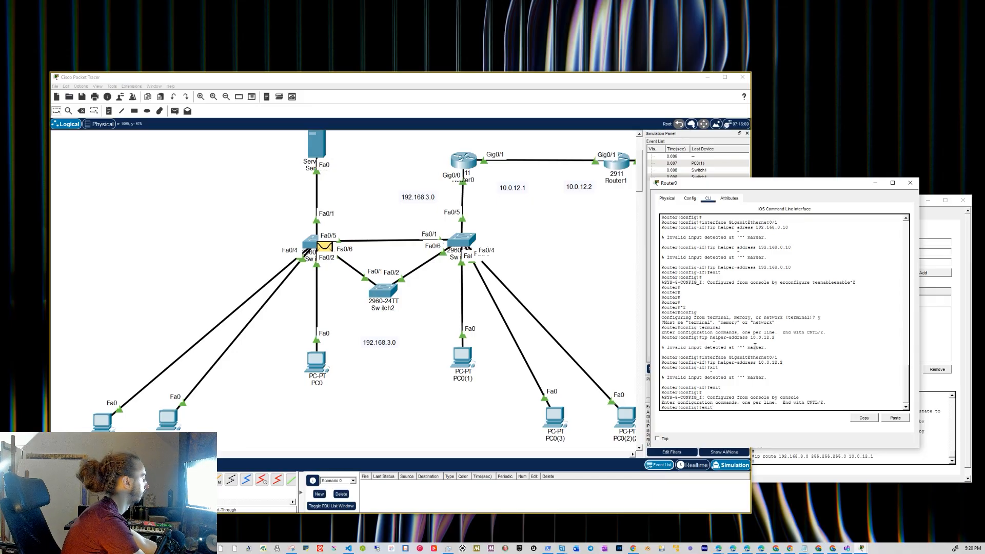
pyautogui.press('Up')
pyautogui.press('Up')
pyautogui.press('Return')
# - Run "ip helper-address 192.0.2.0" on interface GigabitEthernet0/1 and leave interface configuration with "exit"
pyautogui.press('Up')
pyautogui.press('Up')
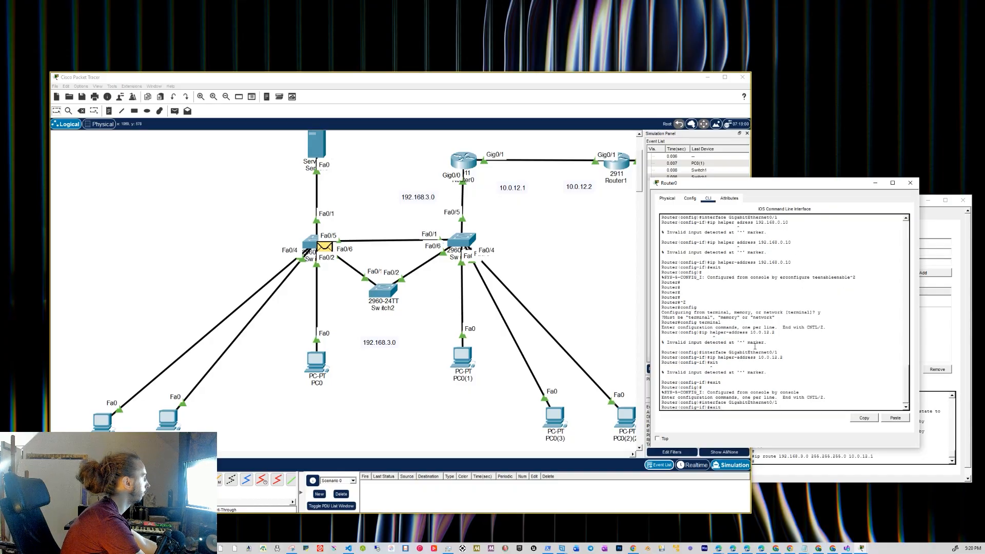
pyautogui.press('Up')
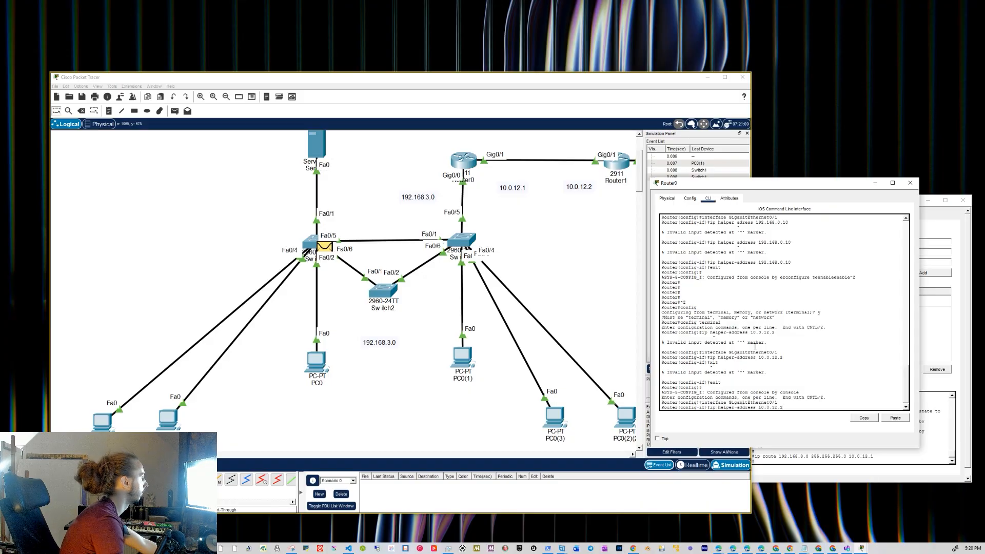
pyautogui.moveTo(188, 455); pyautogui.dragTo(223, 454)
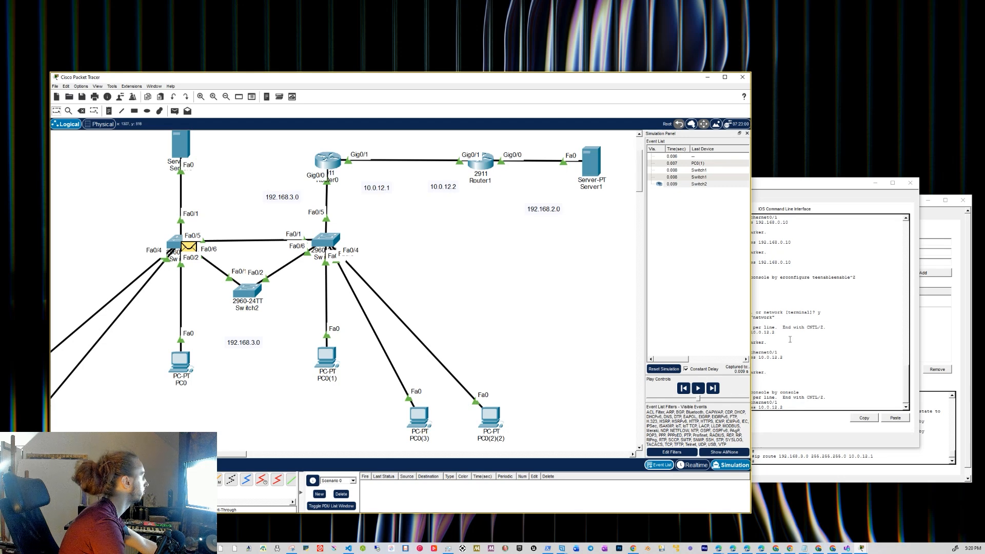
pyautogui.click(798, 368)
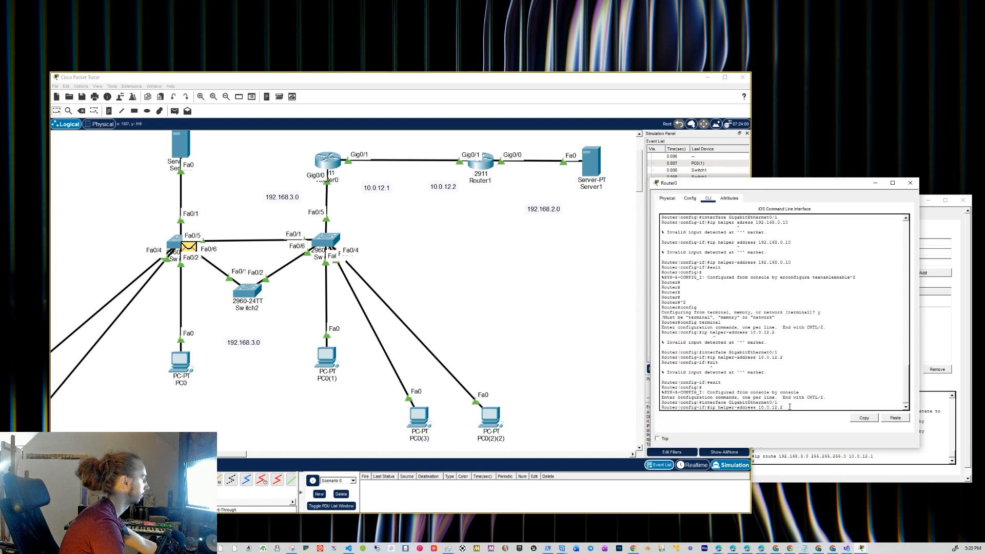
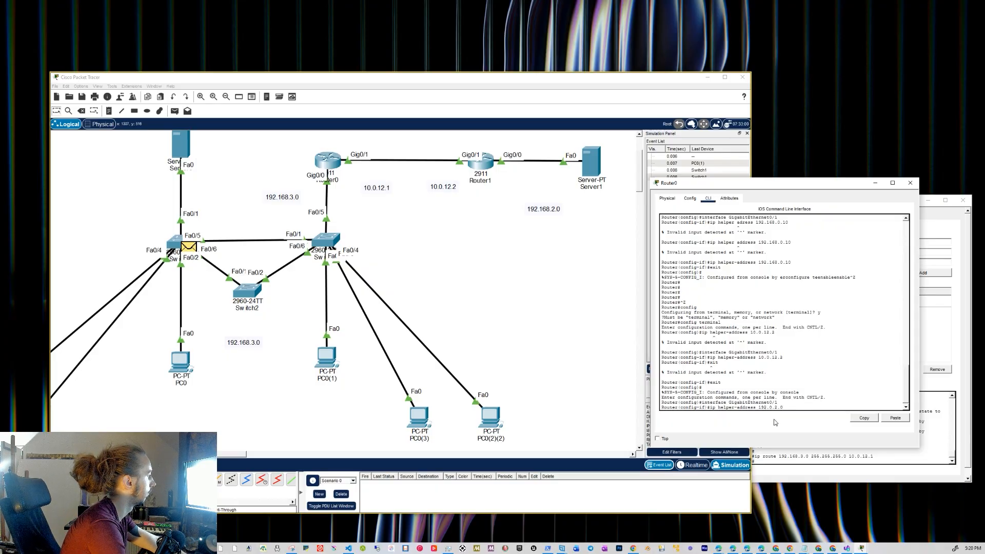
pyautogui.press('Return')
pyautogui.write('ex')
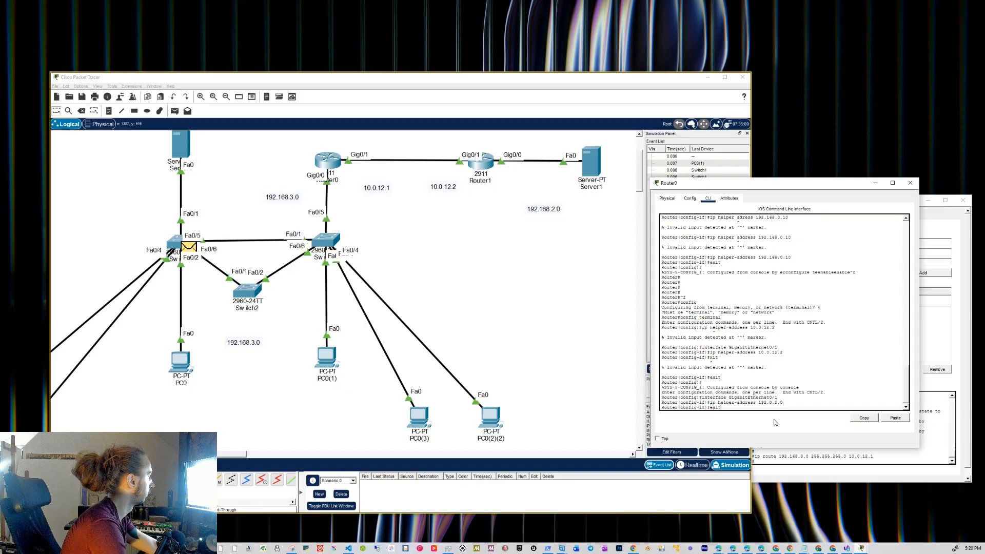
pyautogui.write('it')
pyautogui.press('Return')
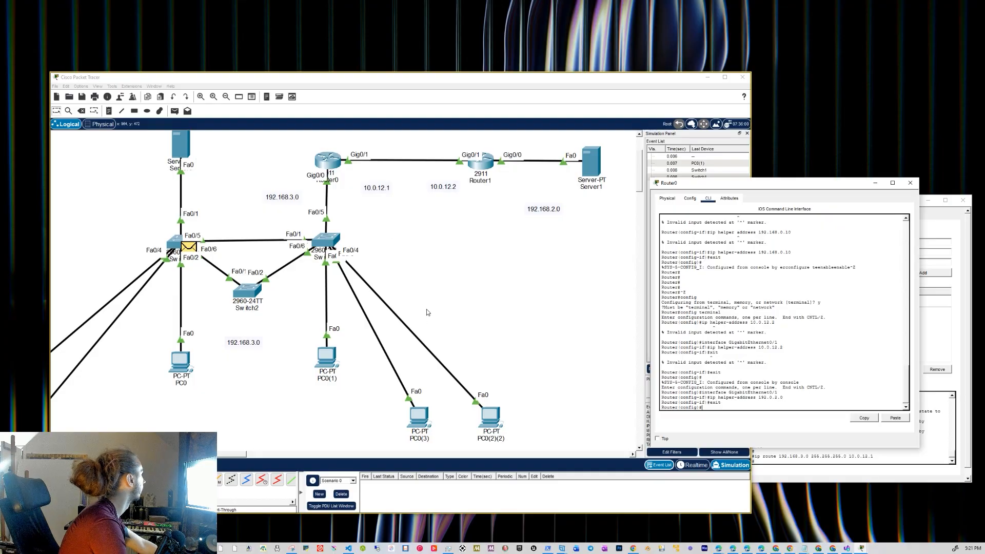
# - Reset the simulation and make PC0(1) request a new address by switching its IP configuration to Static and back to DHCP
pyautogui.click(333, 359)
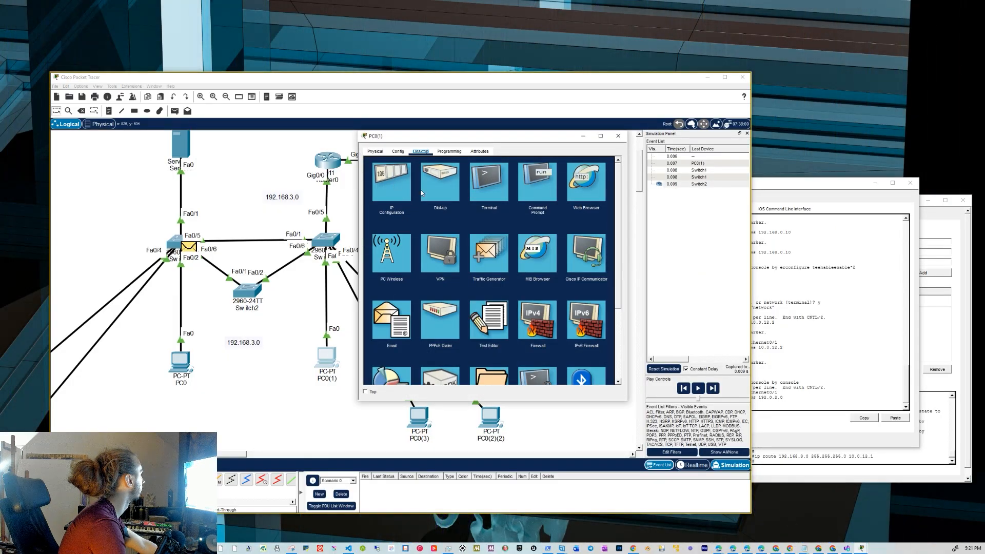
pyautogui.click(403, 192)
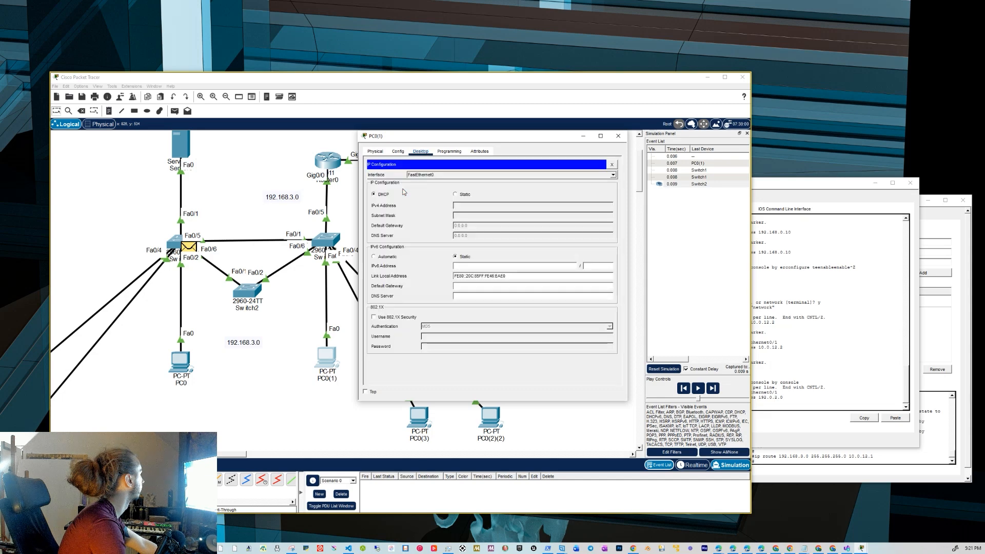
pyautogui.moveTo(528, 138); pyautogui.dragTo(827, 172)
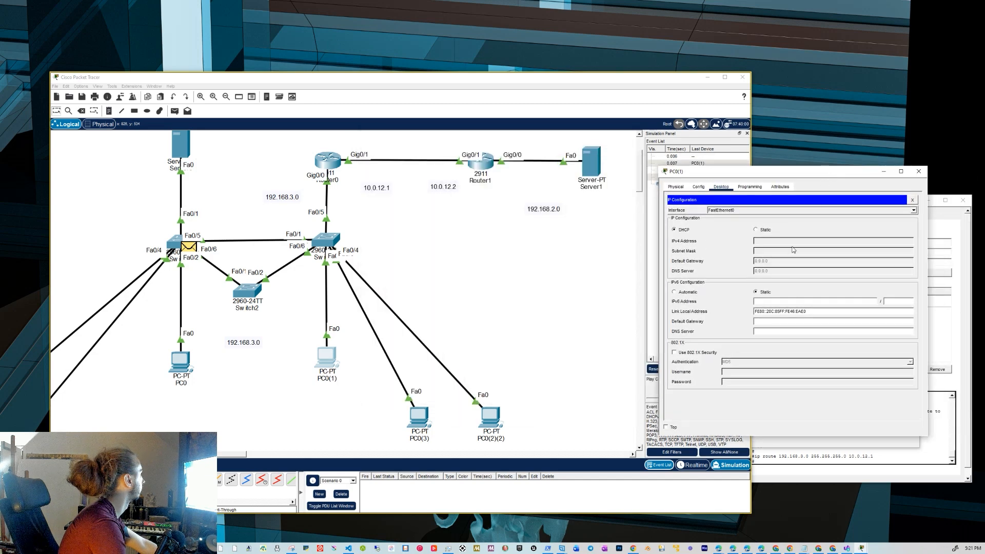
pyautogui.click(650, 328)
pyautogui.click(667, 370)
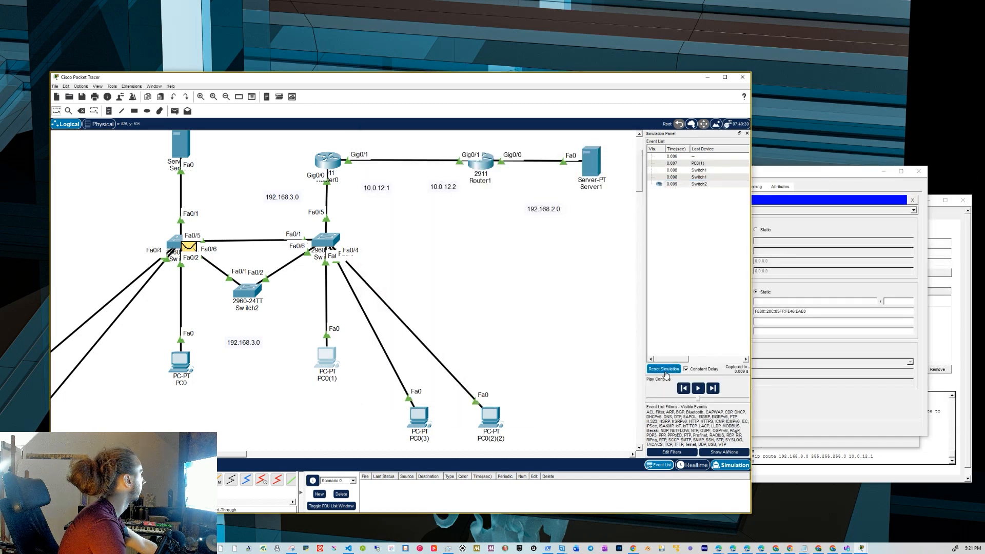
pyautogui.click(784, 178)
pyautogui.click(764, 231)
pyautogui.click(679, 229)
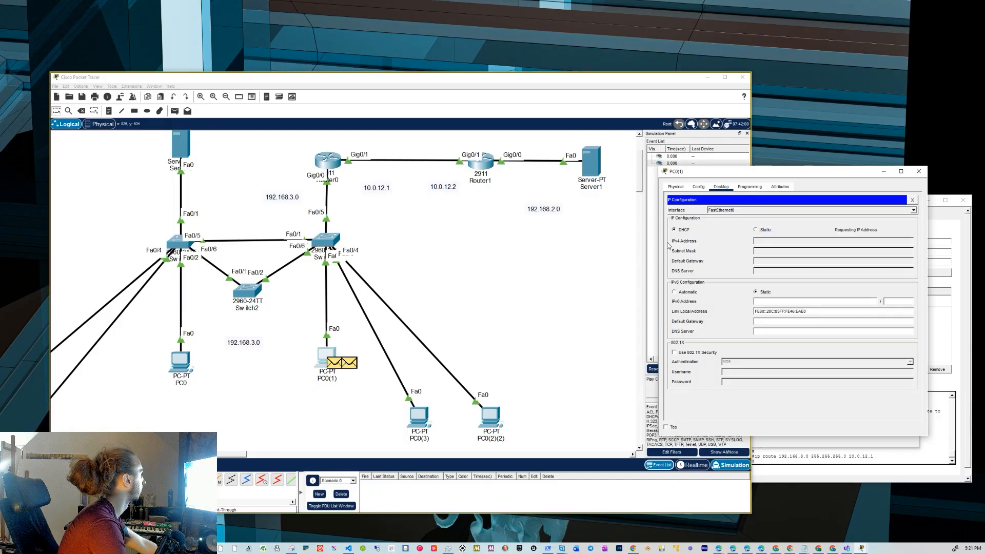
# - Run the simulation and step it back to the moment the DHCP packet is at Router0
pyautogui.click(623, 398)
pyautogui.click(698, 389)
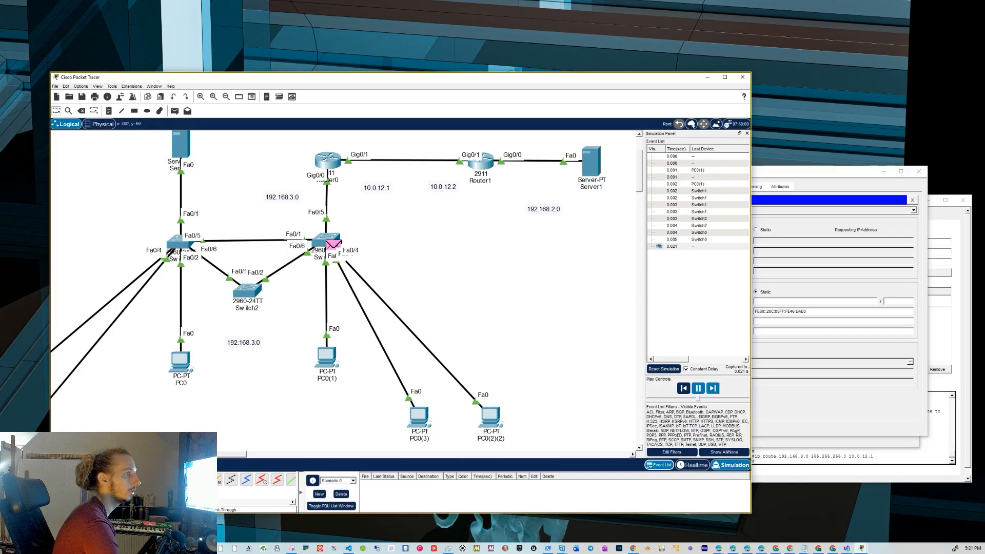
pyautogui.click(683, 389)
pyautogui.click(683, 390)
pyautogui.click(684, 389)
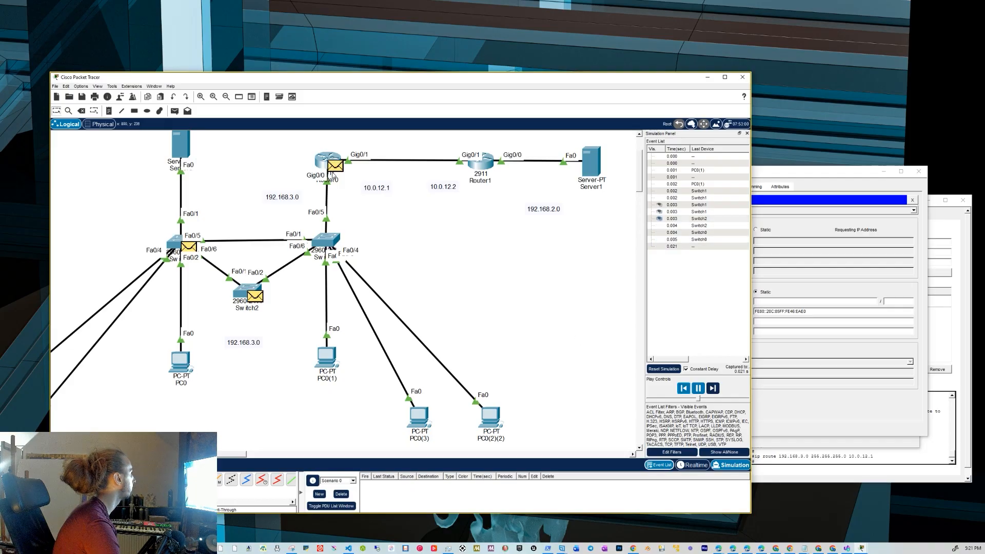
# - Examine how Router0 handles the incoming DHCP packet at Layers 2, 3 and 7, and close the PDU details
pyautogui.click(334, 170)
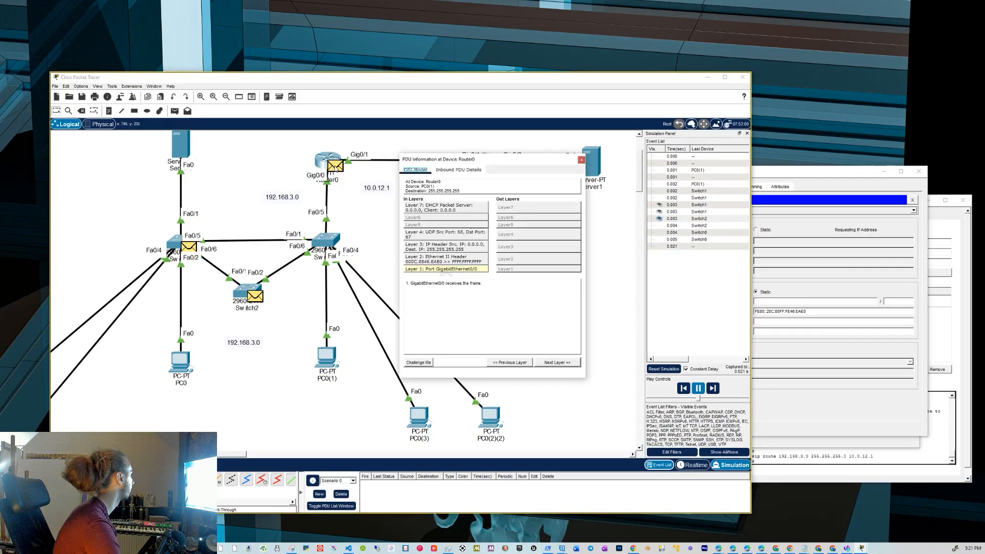
pyautogui.click(448, 261)
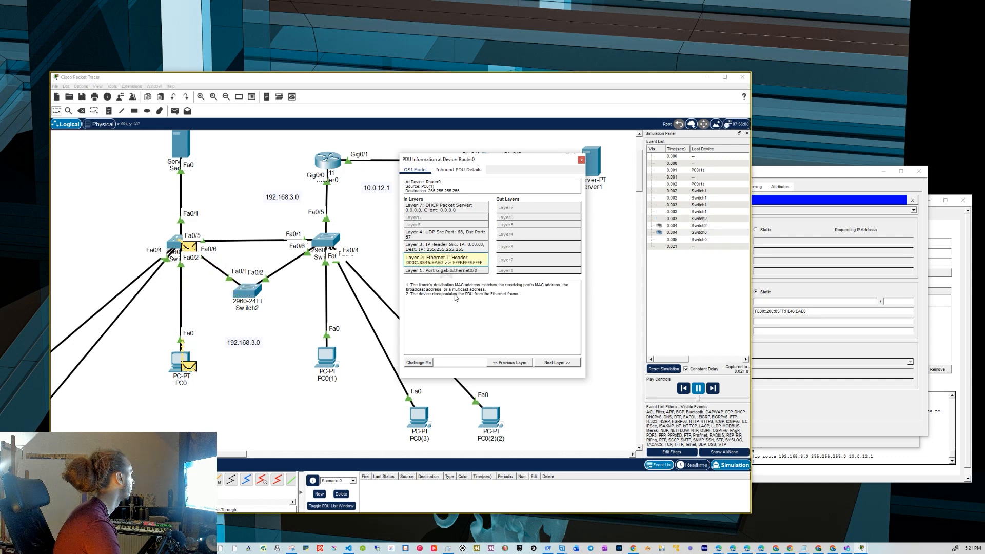
pyautogui.click(453, 253)
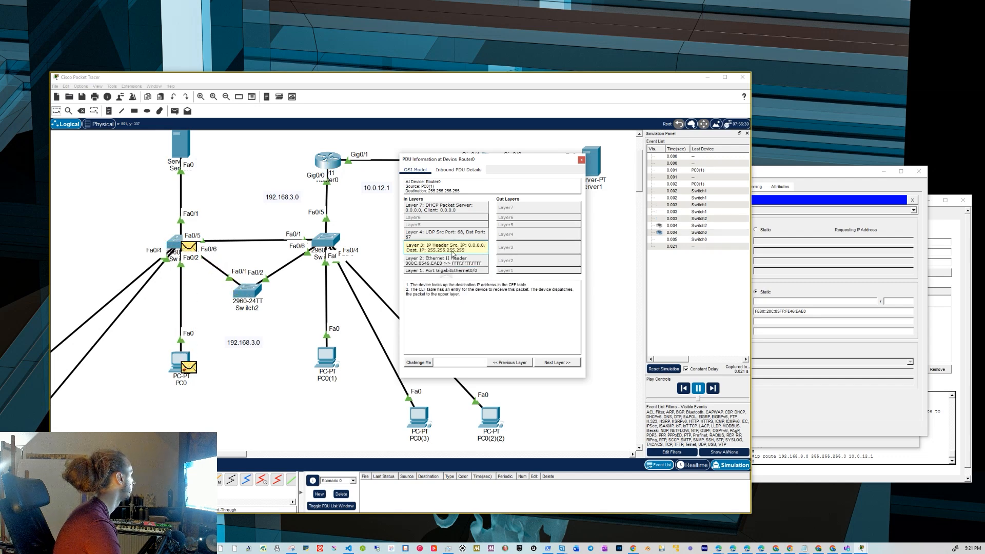
pyautogui.click(459, 210)
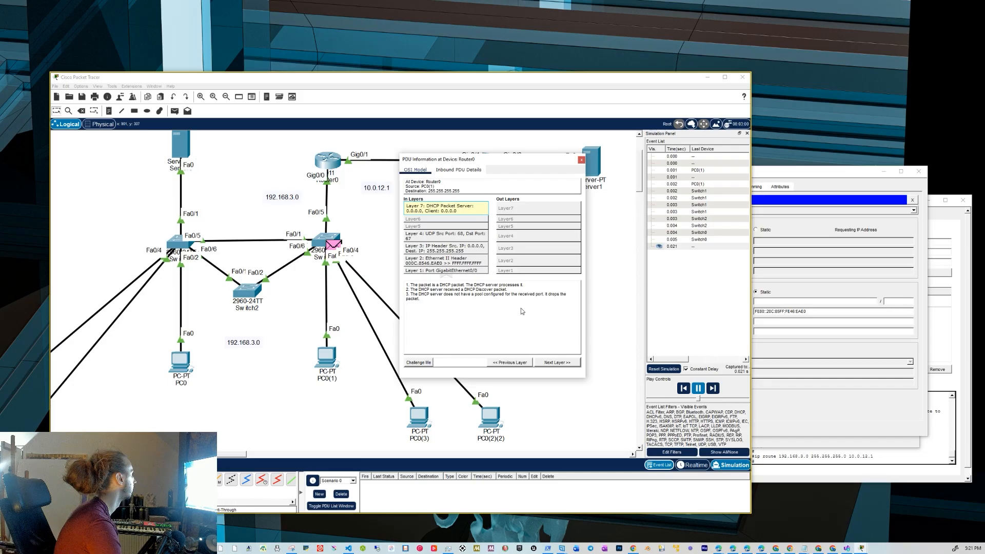
pyautogui.click(581, 159)
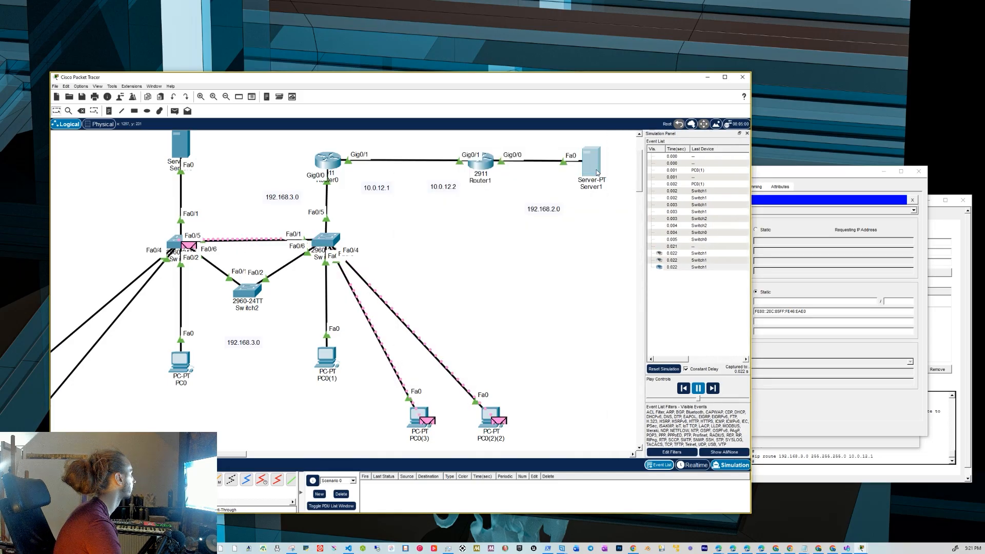
# - Review Server1's IP configuration and its HTTP and DNS service settings
pyautogui.click(597, 173)
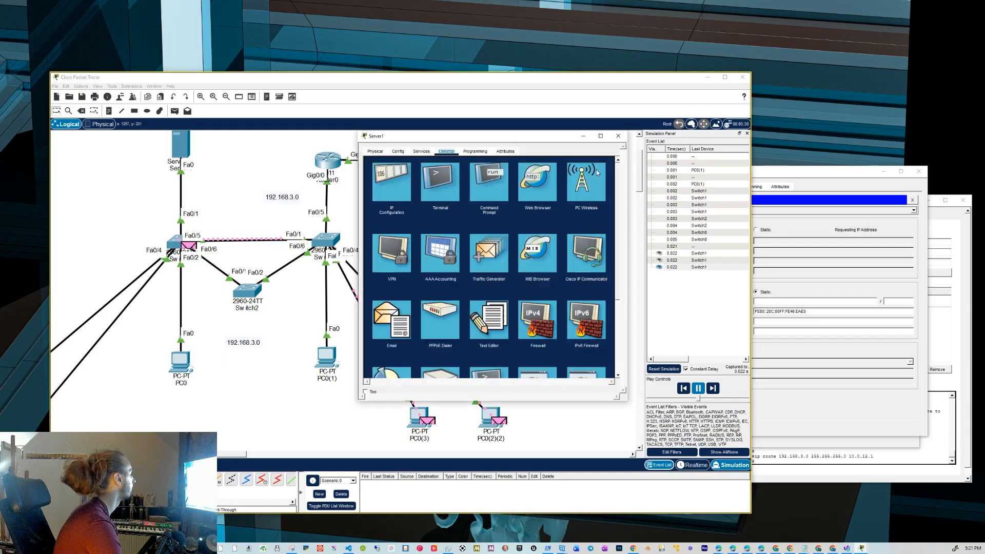
pyautogui.click(399, 188)
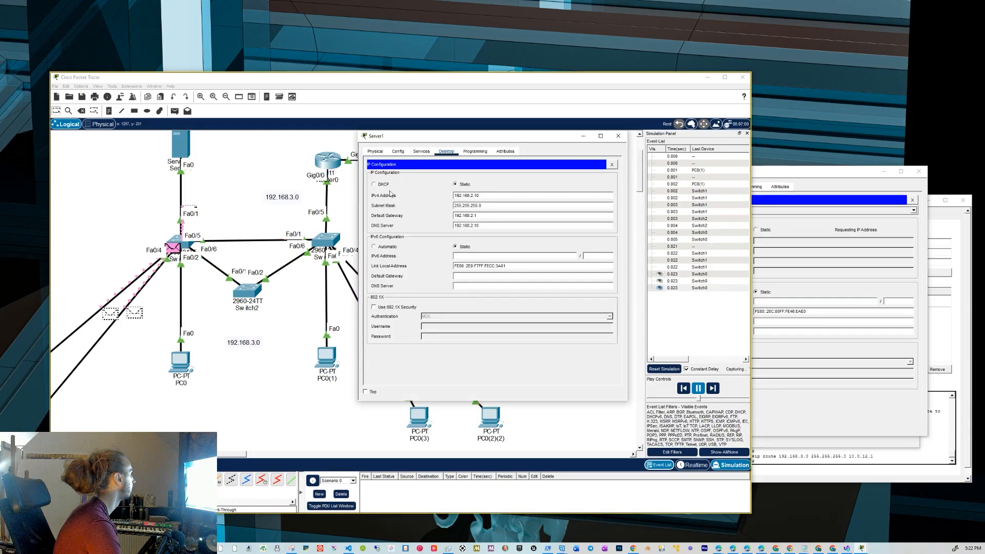
pyautogui.click(421, 152)
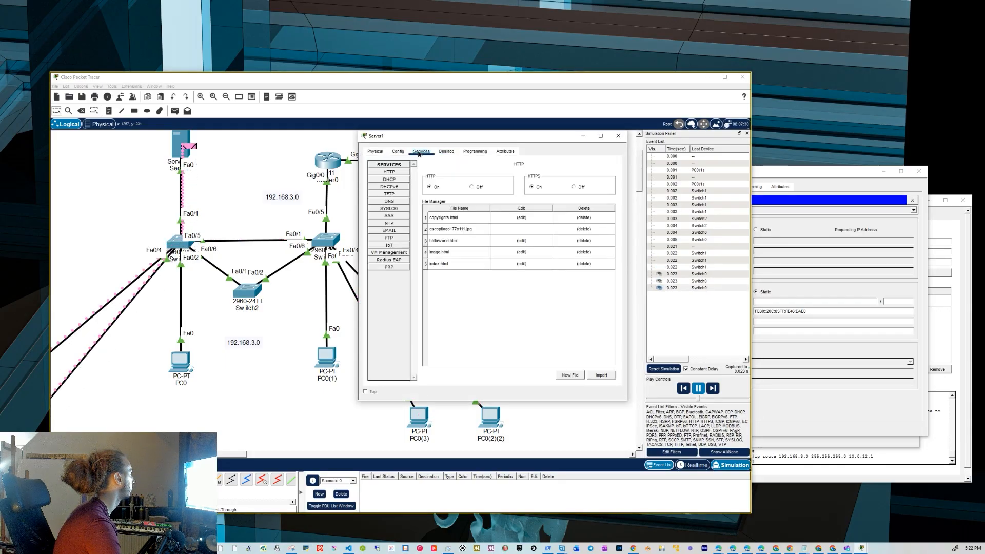
pyautogui.click(394, 203)
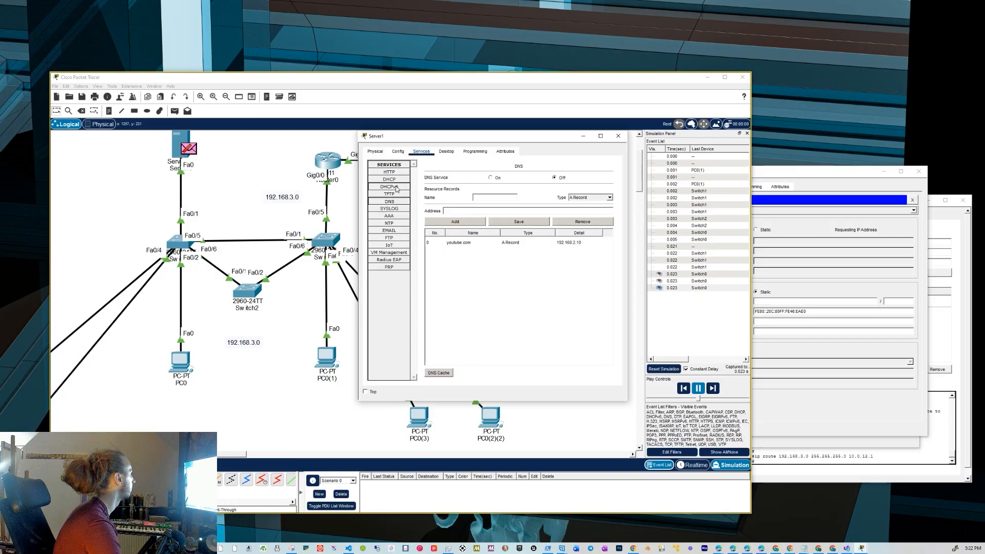
# - Compare the serverPool and serverPool2 settings in Server1's DHCP service and close the server window
pyautogui.click(395, 179)
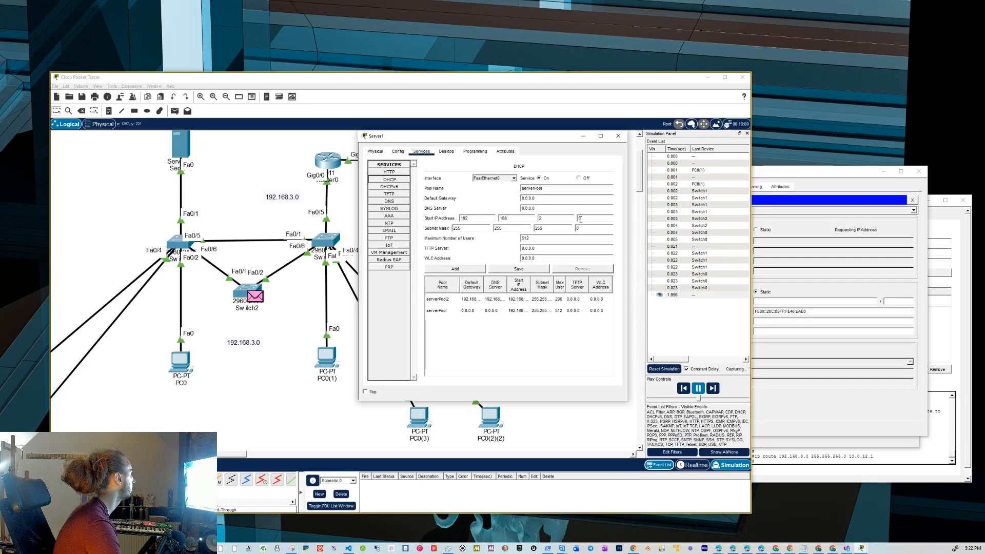
pyautogui.click(527, 311)
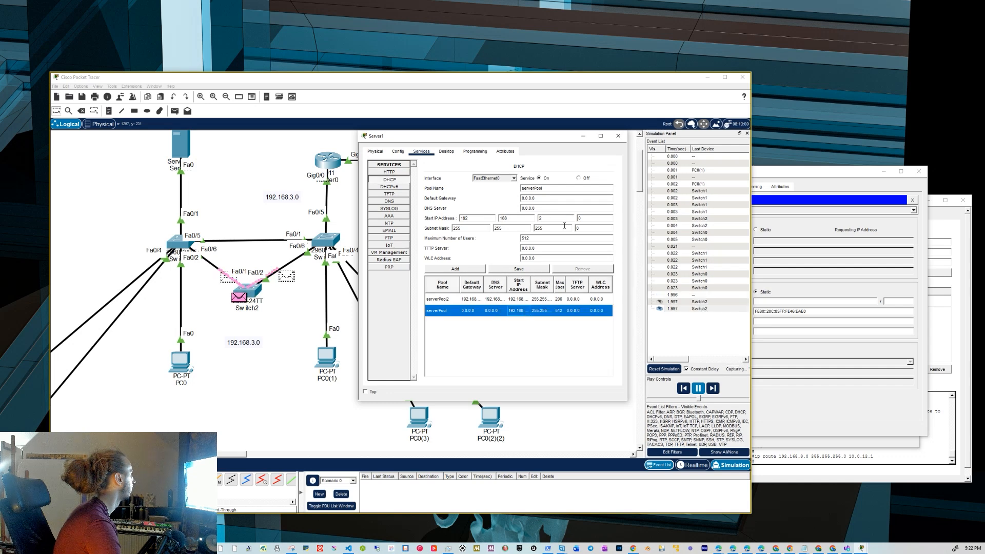
pyautogui.click(528, 300)
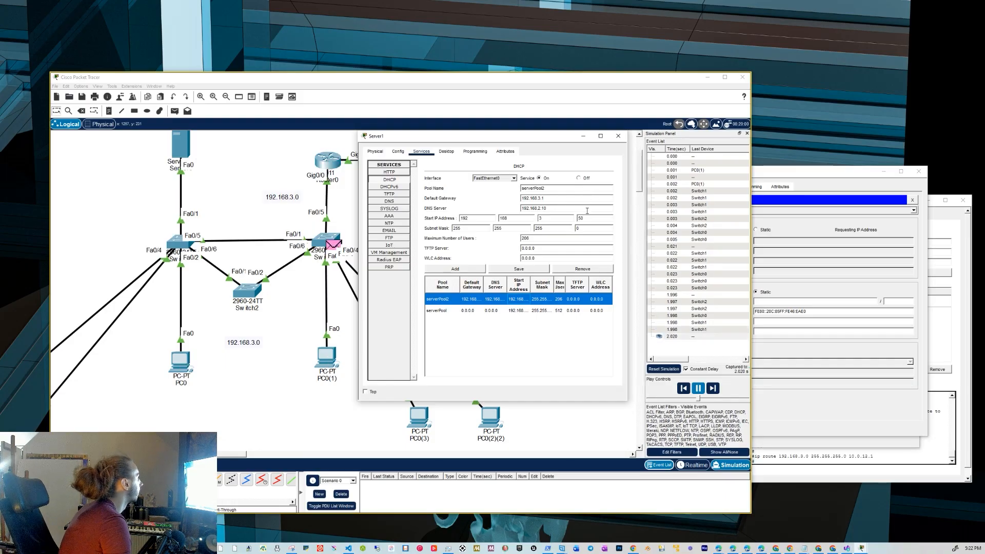
pyautogui.click(535, 310)
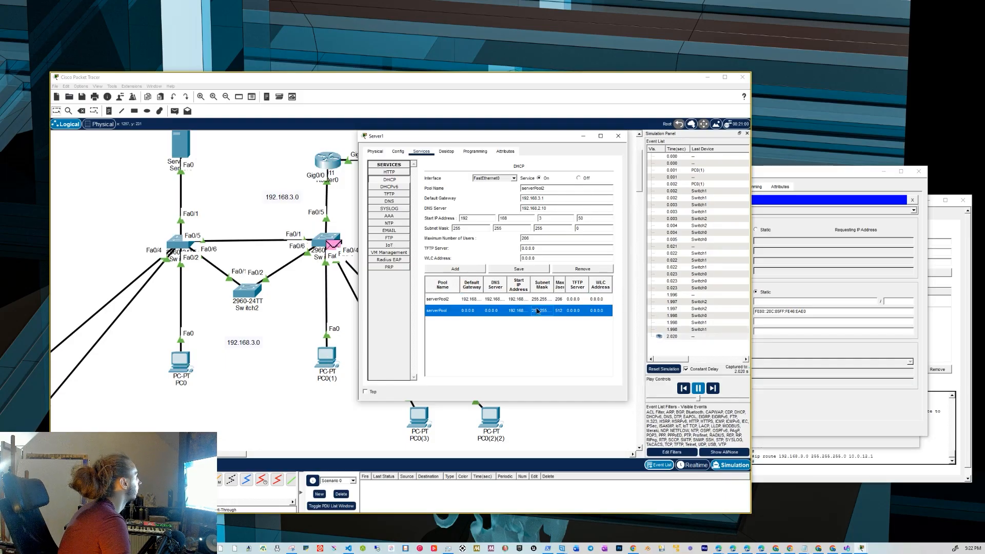
pyautogui.click(526, 300)
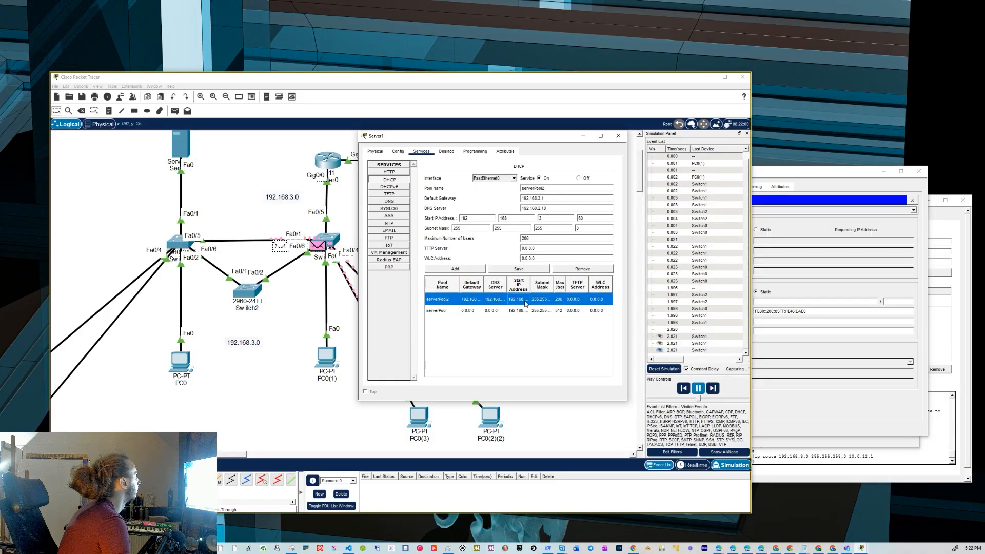
pyautogui.moveTo(523, 140); pyautogui.dragTo(744, 266)
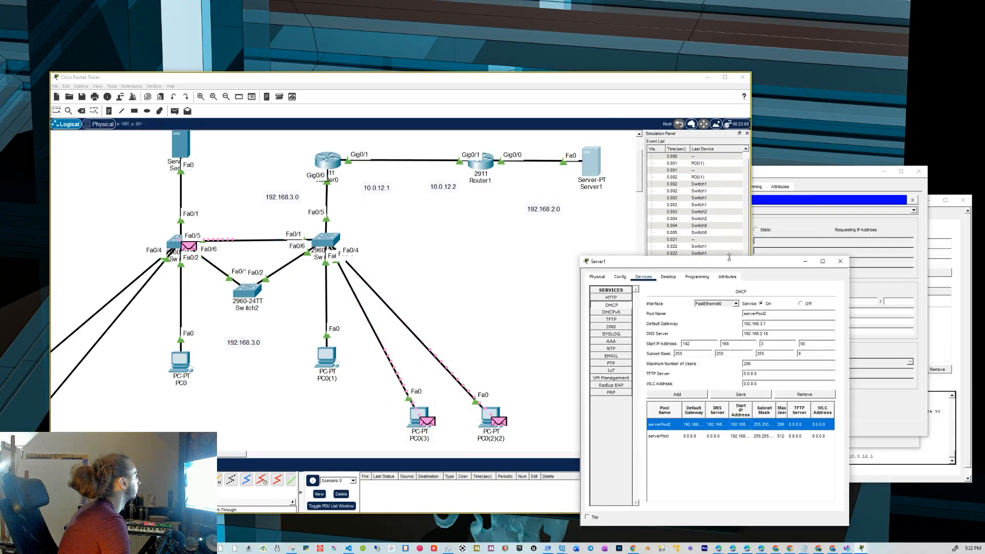
pyautogui.click(840, 262)
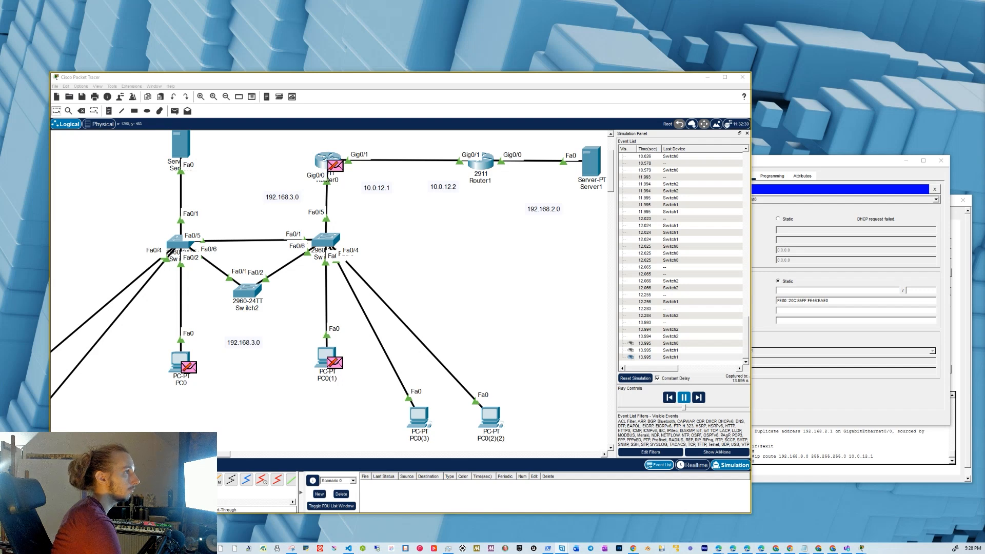
# - Check PC0(1)'s DHCP status, reset the simulation and switch the network back to Realtime mode
pyautogui.click(331, 358)
pyautogui.click(331, 357)
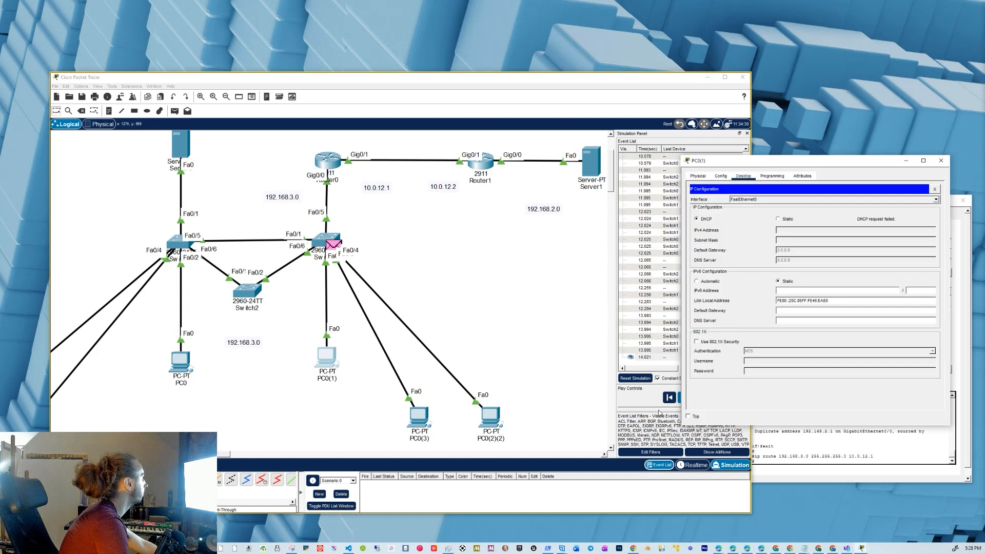
pyautogui.click(646, 401)
pyautogui.click(629, 381)
pyautogui.click(692, 466)
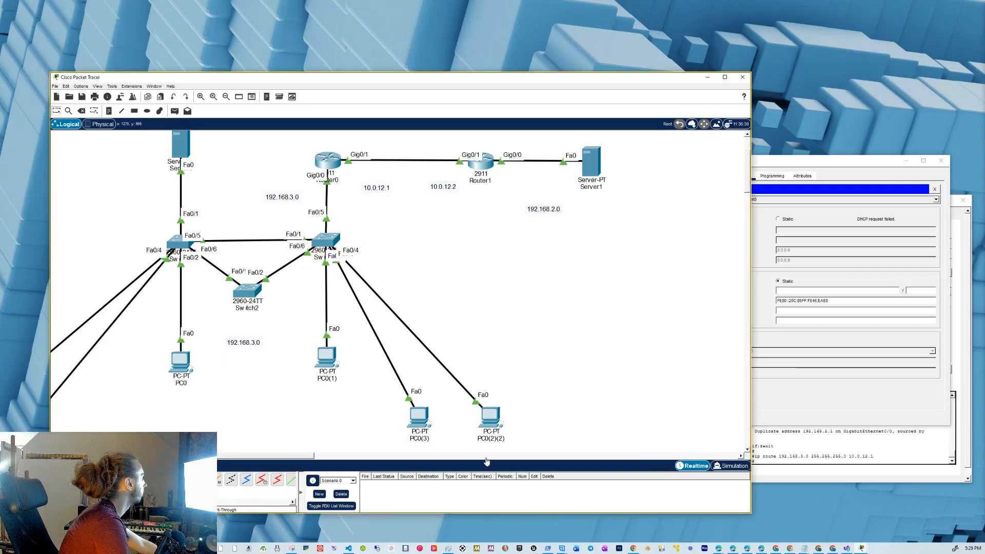
# - Close PC0(1)'s IP configuration and open its Command Prompt
pyautogui.click(329, 356)
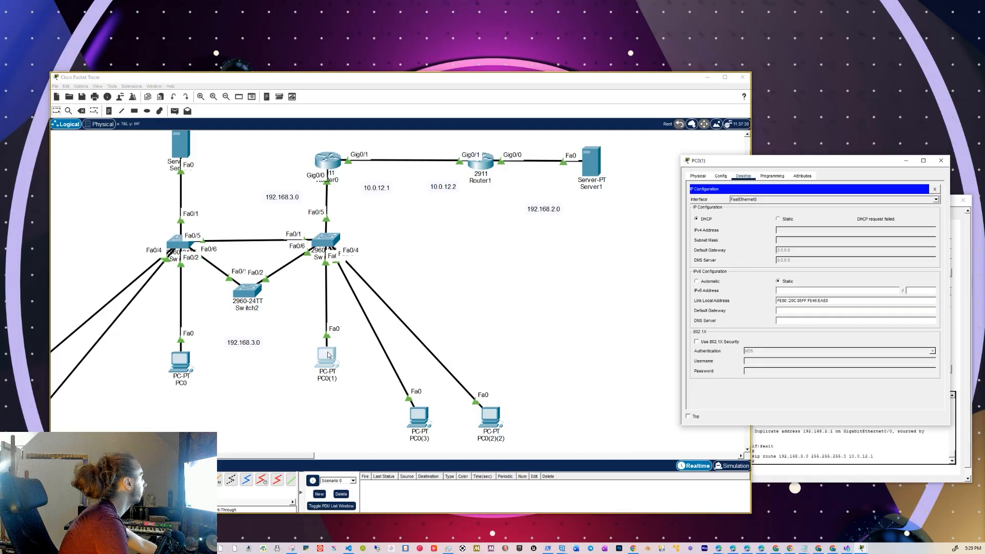
pyautogui.click(935, 189)
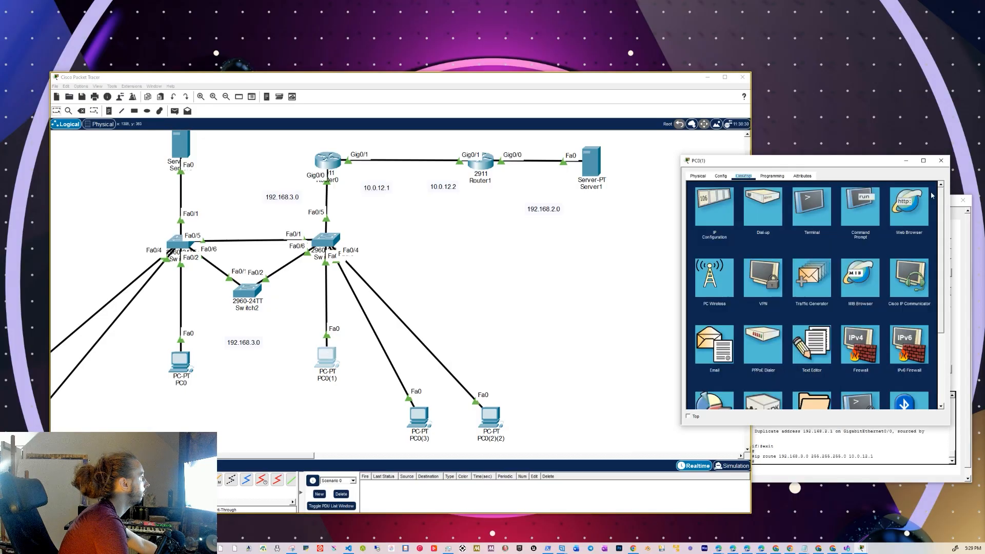
pyautogui.click(861, 205)
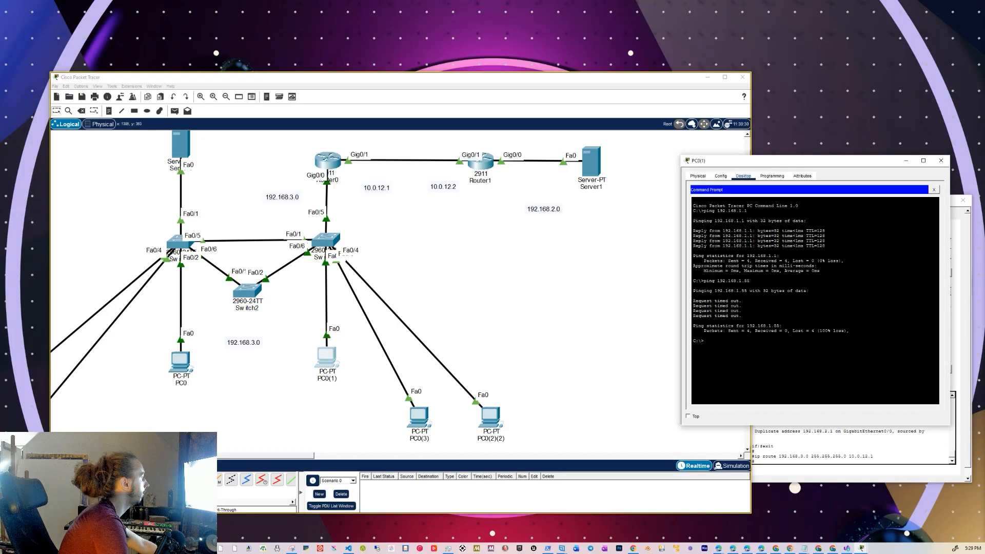
# - Try to ping Server1 from PC0(1) with the pasted text "Router1# ping 192.168.2.10" appended to "ping"
pyautogui.write('ping')
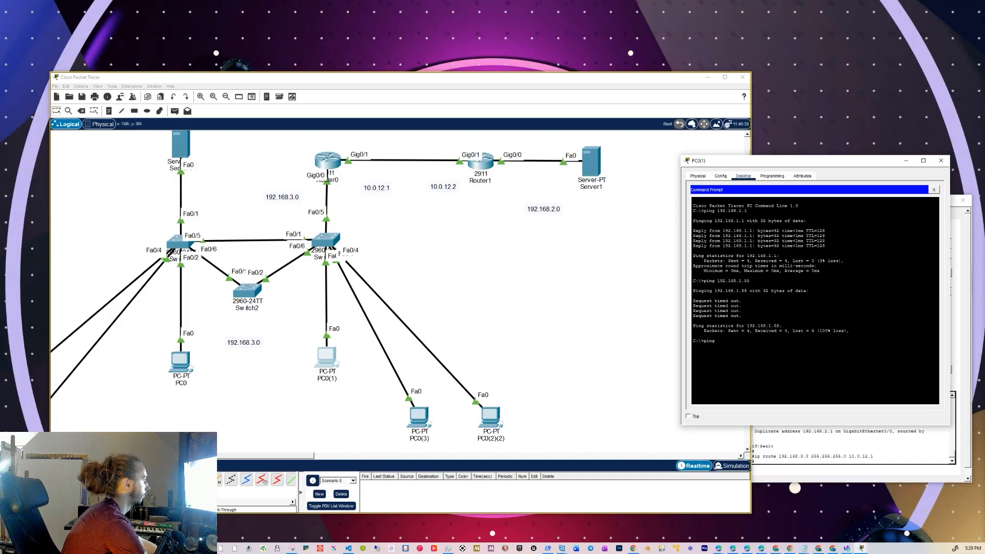
pyautogui.rightClick(773, 362)
pyautogui.click(785, 376)
pyautogui.press('BackSpace')
pyautogui.press('BackSpace')
pyautogui.press('BackSpace')
pyautogui.press('BackSpace')
pyautogui.press('BackSpace')
pyautogui.press('BackSpace')
pyautogui.press('BackSpace')
pyautogui.press('BackSpace')
pyautogui.press('BackSpace')
pyautogui.press('BackSpace')
pyautogui.press('BackSpace')
pyautogui.press('BackSpace')
pyautogui.press('BackSpace')
pyautogui.press('BackSpace')
pyautogui.press('BackSpace')
pyautogui.press('BackSpace')
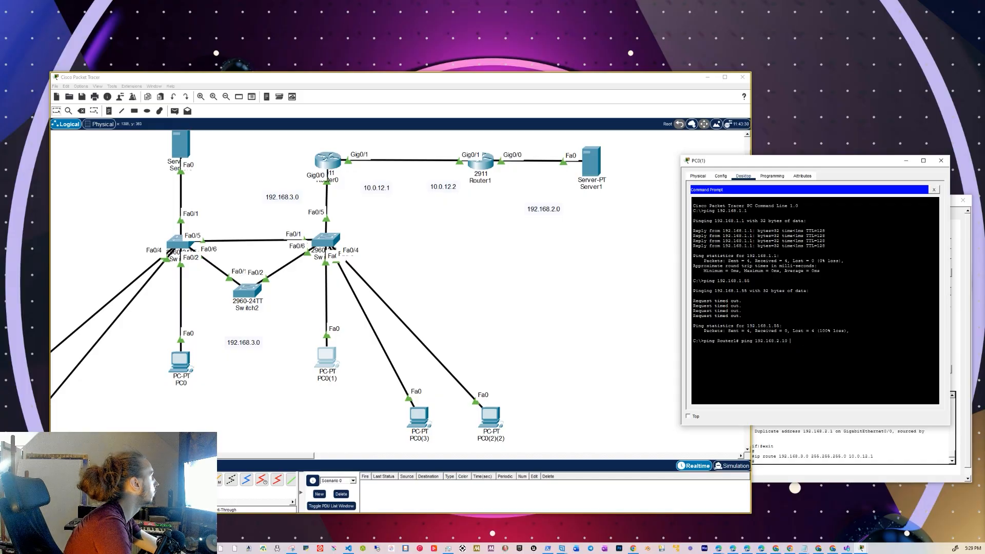
pyautogui.press('Return')
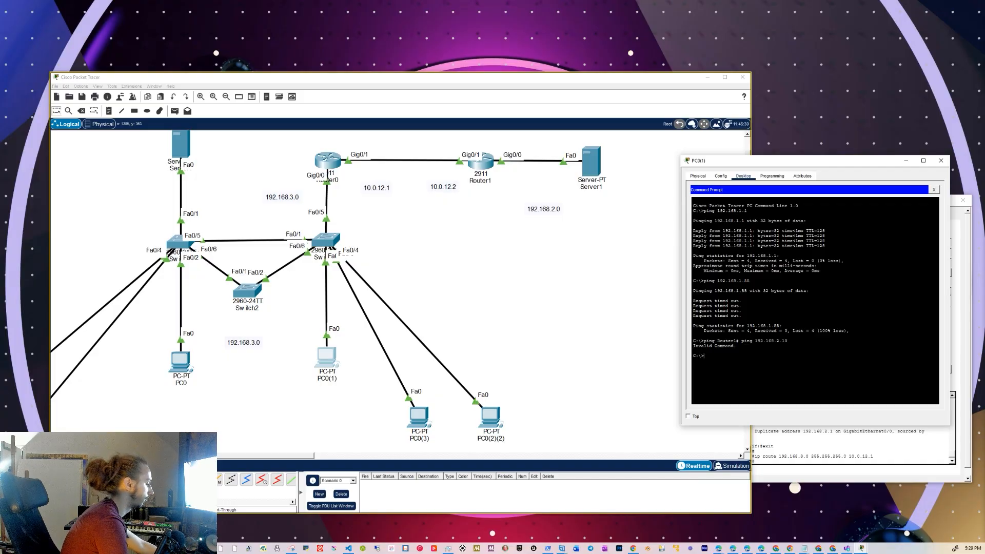
# - Recall the last command, reduce it to "ping 192.168.2.10" and run it from PC0(1)
pyautogui.press('Up')
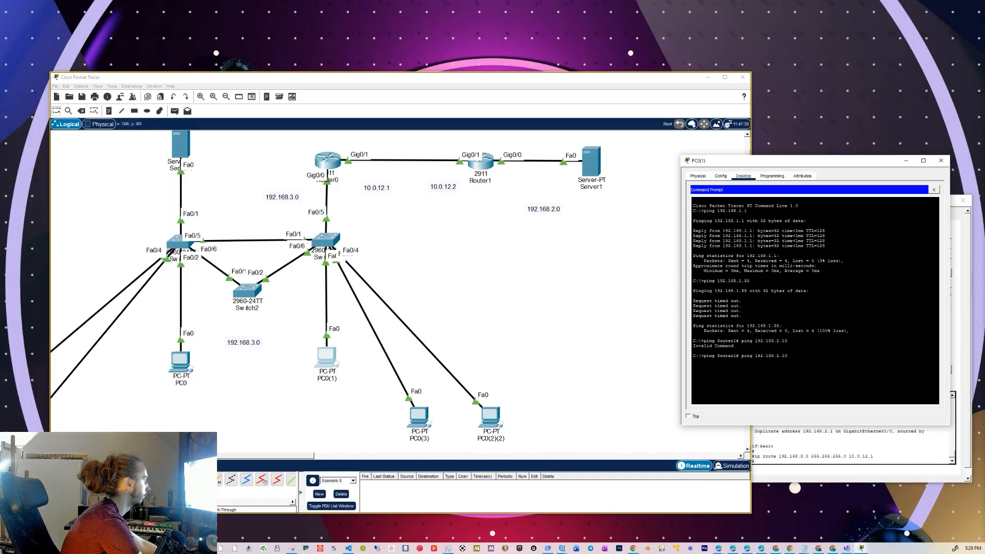
pyautogui.press('BackSpace')
pyautogui.press('BackSpace')
pyautogui.press('BackSpace')
pyautogui.press('BackSpace')
pyautogui.press('BackSpace')
pyautogui.press('BackSpace')
pyautogui.press('BackSpace')
pyautogui.press('BackSpace')
pyautogui.press('BackSpace')
pyautogui.press('BackSpace')
pyautogui.press('BackSpace')
pyautogui.press('BackSpace')
pyautogui.press('BackSpace')
pyautogui.press('BackSpace')
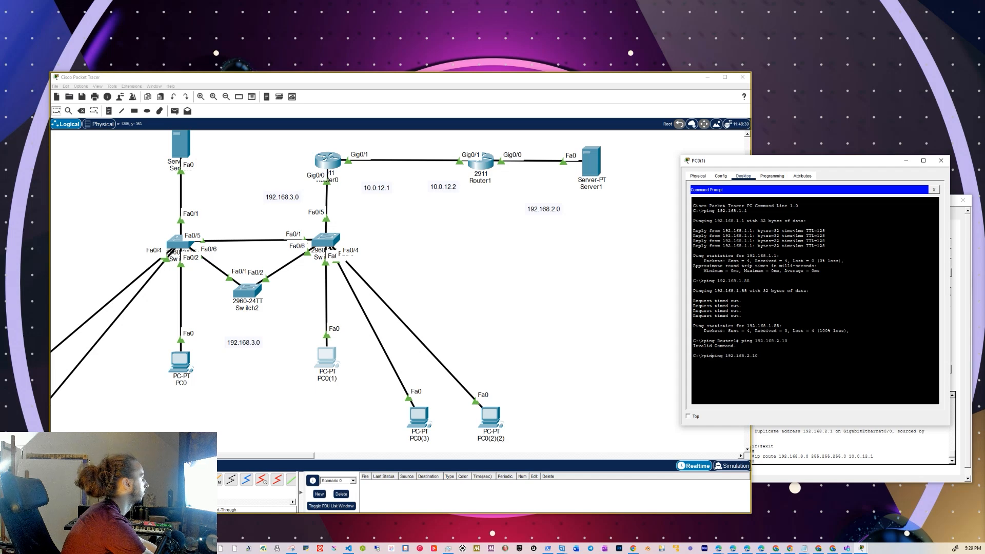
pyautogui.press('Return')
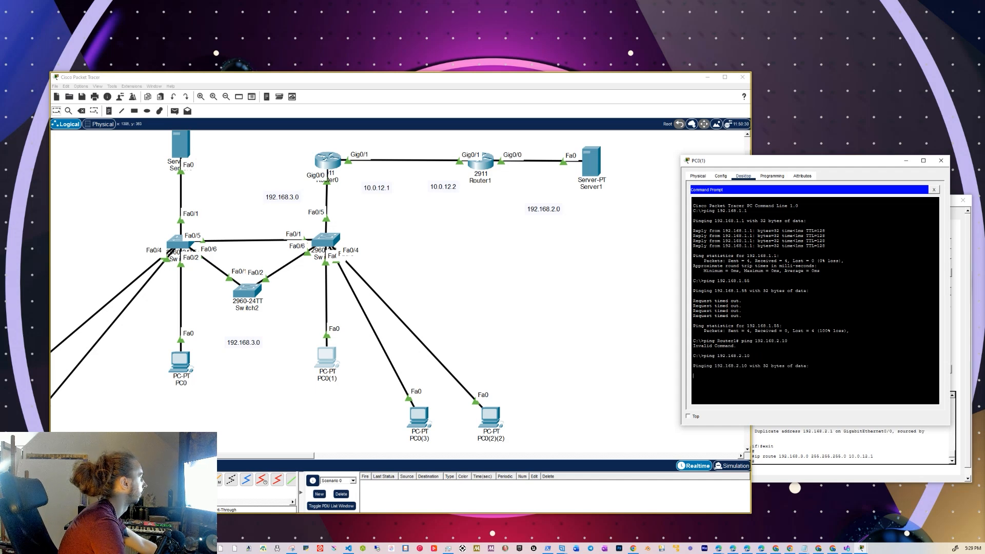
pyautogui.click(493, 372)
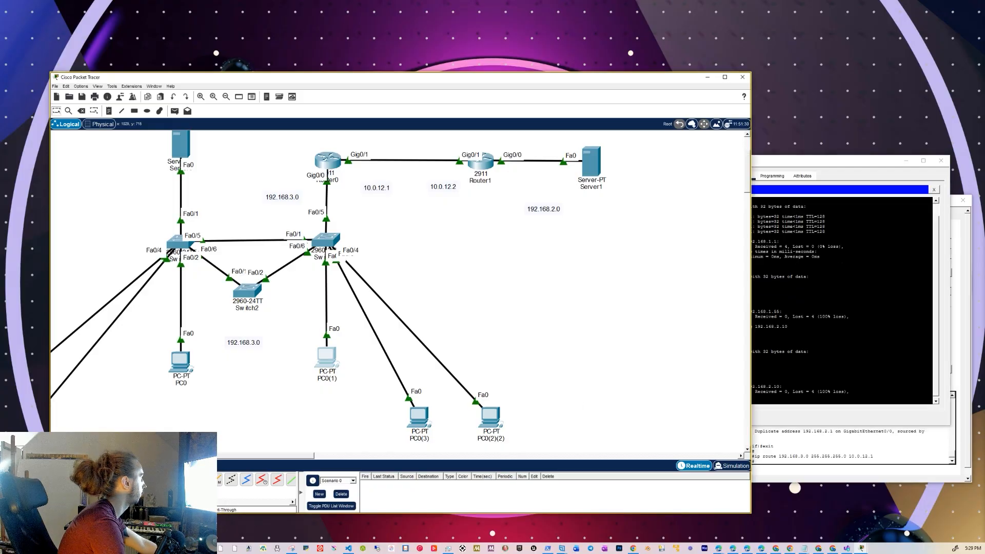
pyautogui.click(786, 301)
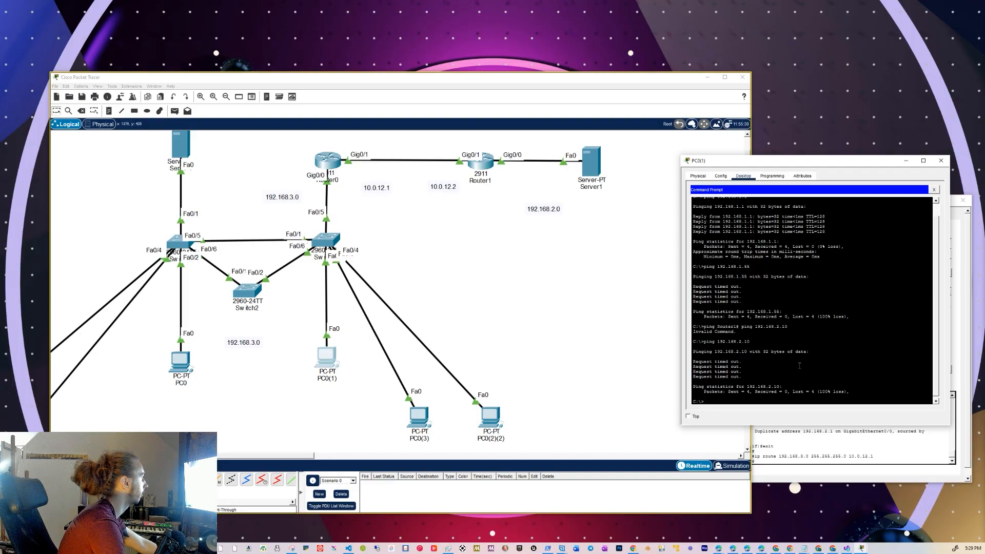
# - Change the recalled command to "tracert 192.168.2.10", run it on PC0(1) and abort the trace after the first hops
pyautogui.press('Up')
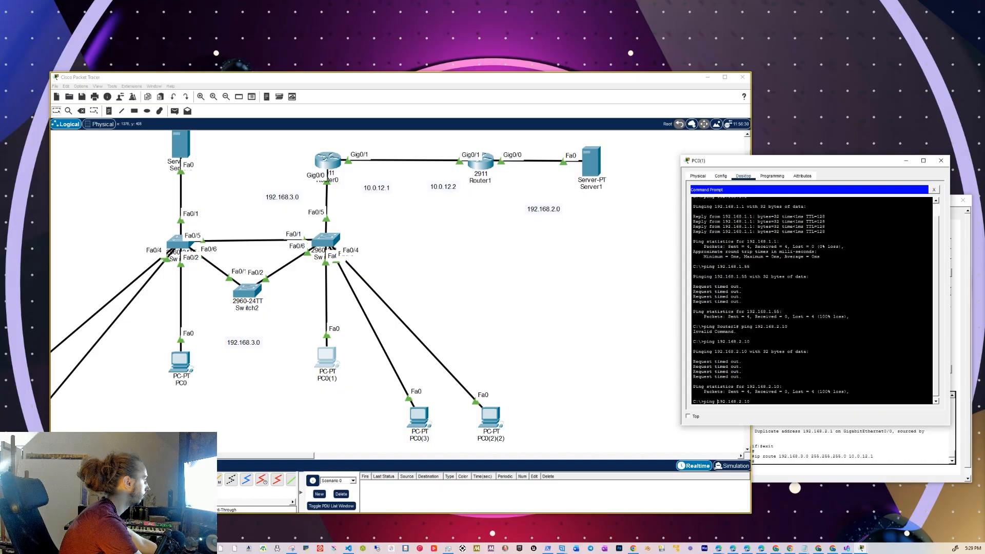
pyautogui.click(715, 402)
pyautogui.press('BackSpace')
pyautogui.press('BackSpace')
pyautogui.press('BackSpace')
pyautogui.press('BackSpace')
pyautogui.write('tr')
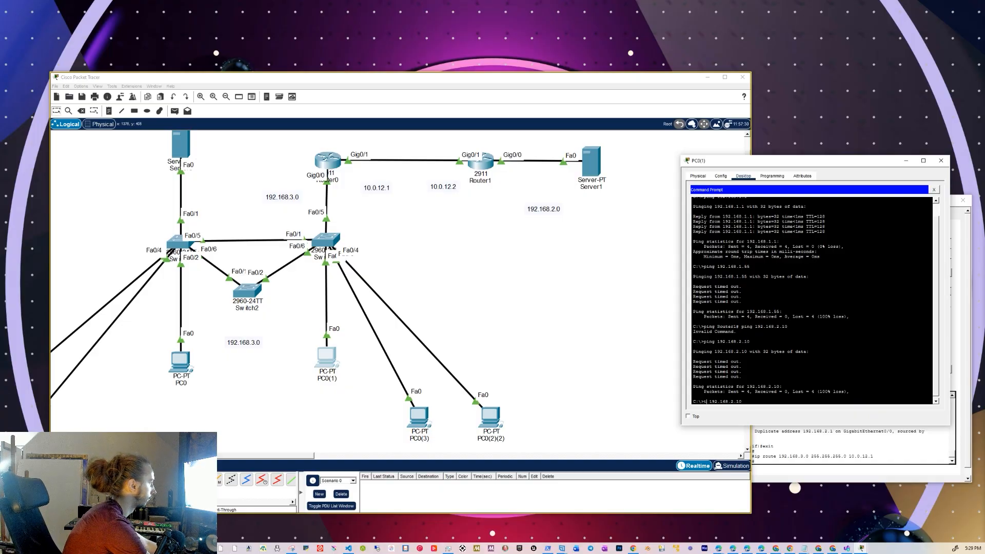
pyautogui.write('ace')
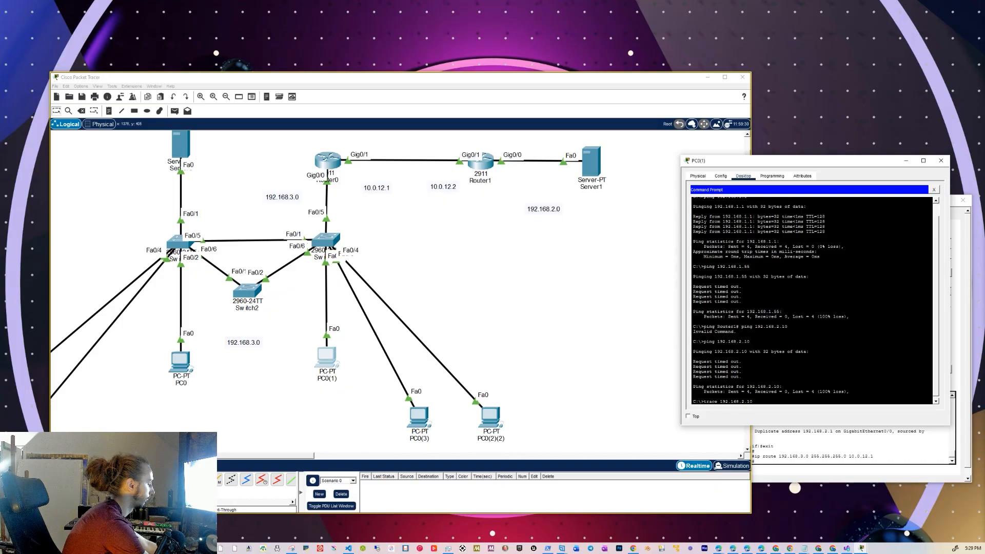
pyautogui.write('rt')
pyautogui.press('Return')
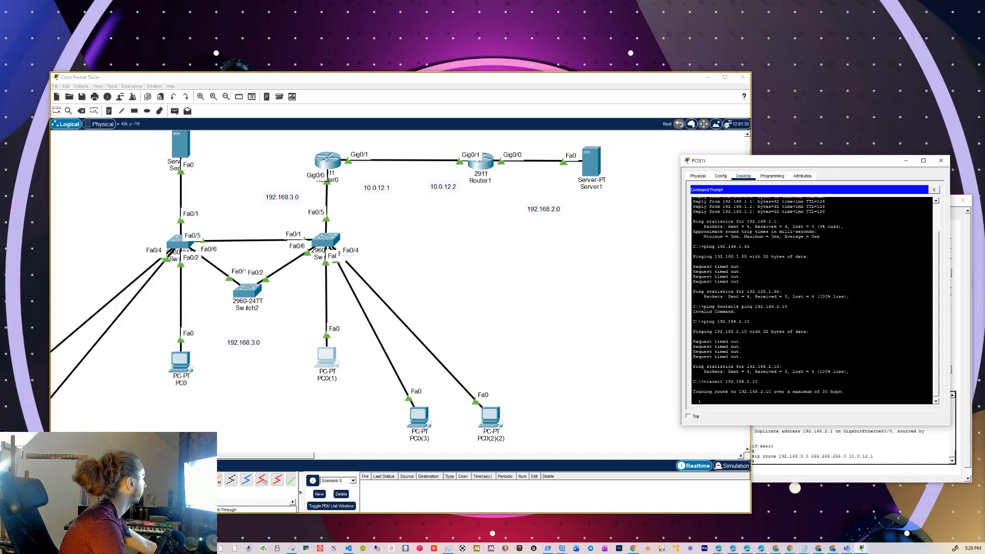
pyautogui.click(602, 280)
pyautogui.click(741, 350)
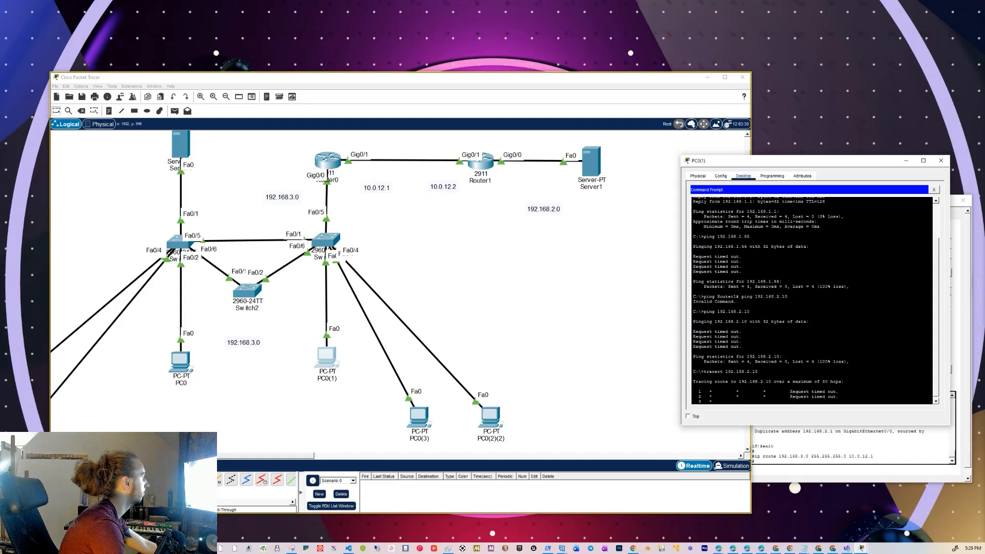
pyautogui.hotkey('ctrl', 'c')
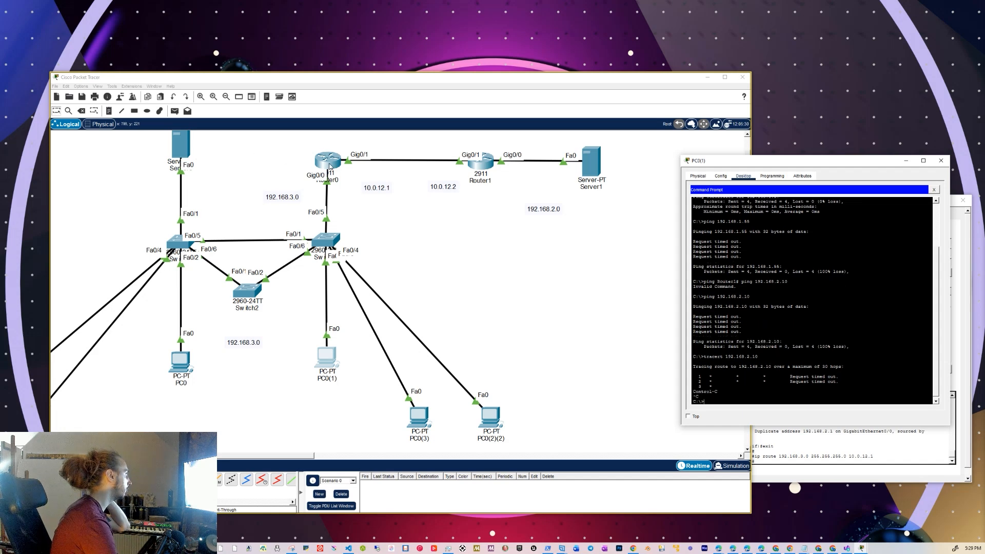
# - Review Router0's GigabitEthernet0/0 and GigabitEthernet0/1 settings and its static routes against PC0(1)'s trace output
pyautogui.click(329, 166)
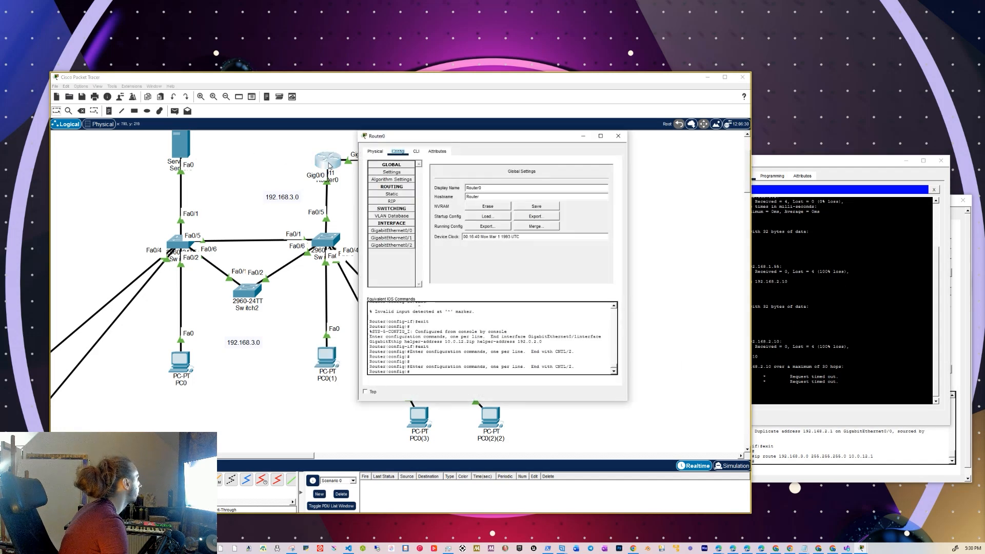
pyautogui.click(402, 232)
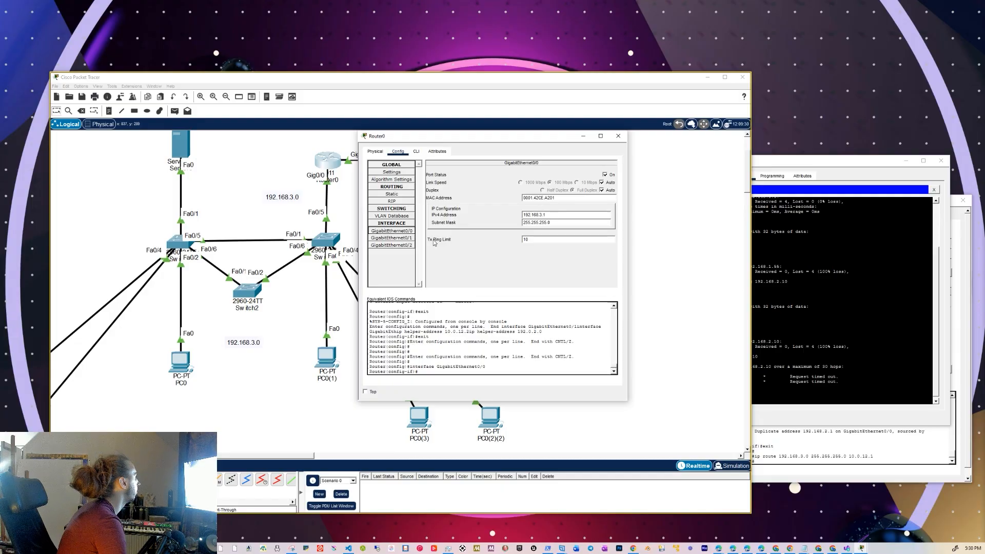
pyautogui.moveTo(534, 139); pyautogui.dragTo(743, 252)
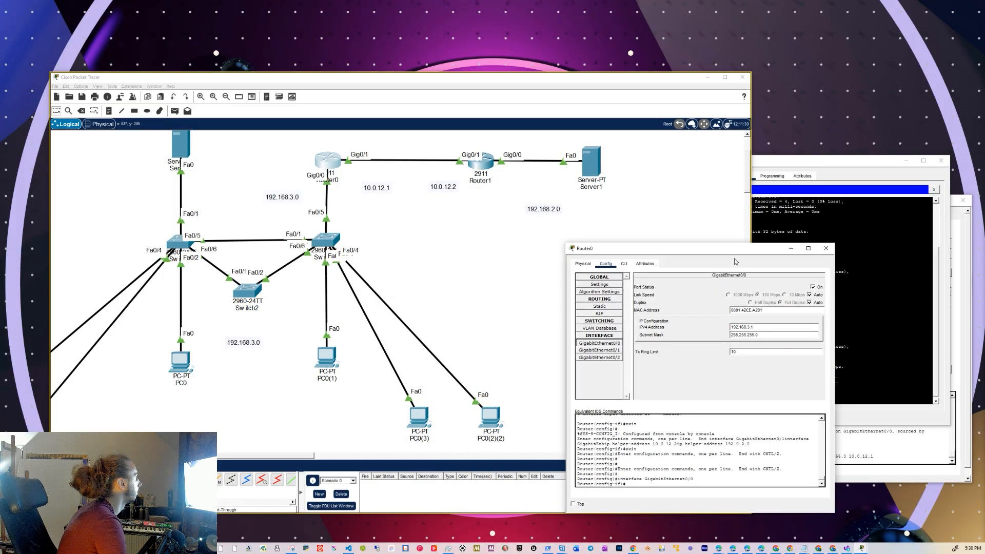
pyautogui.click(611, 352)
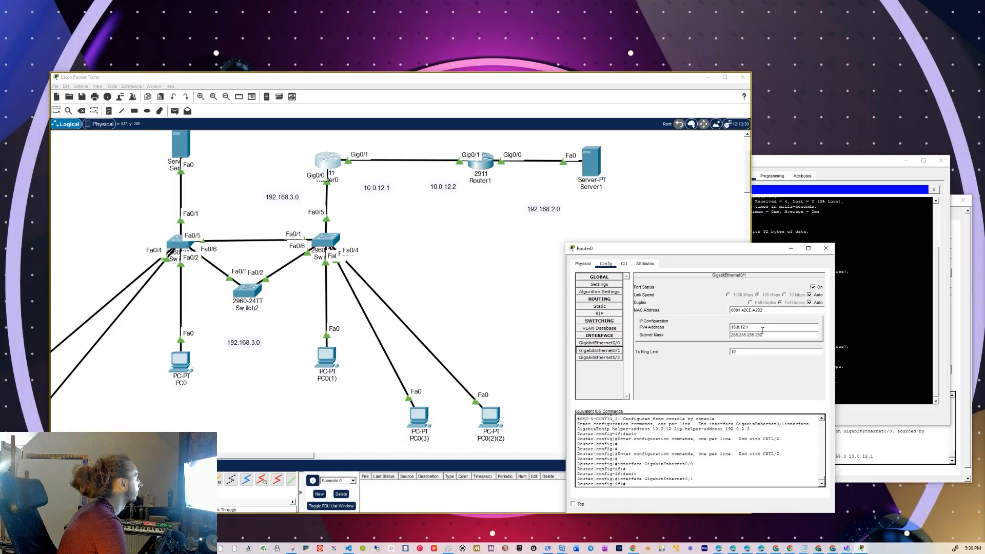
pyautogui.click(604, 344)
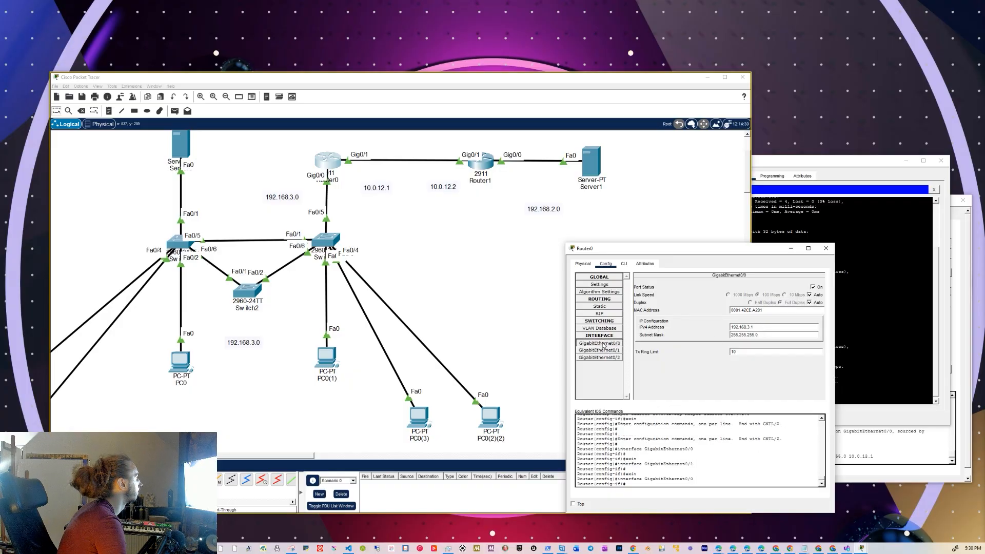
pyautogui.click(601, 308)
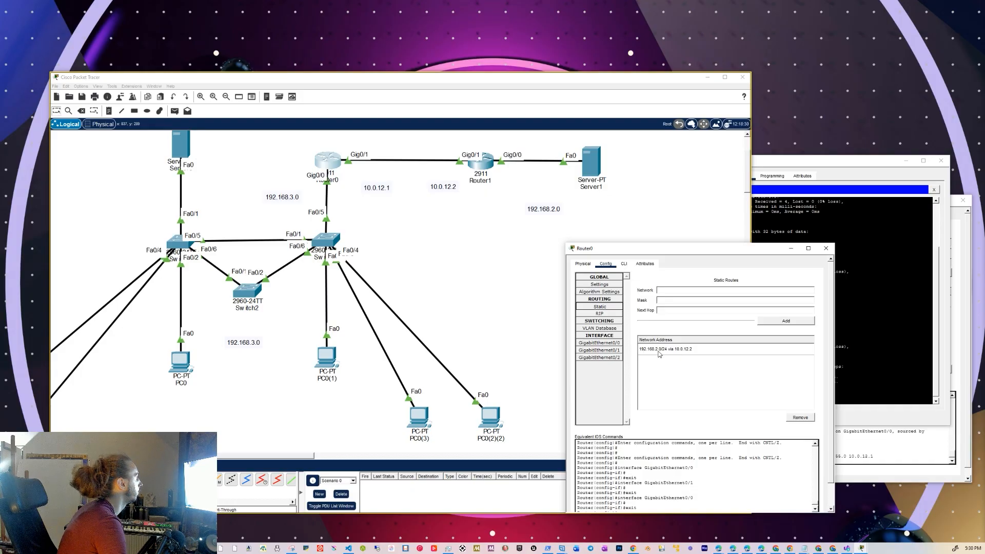
pyautogui.click(868, 317)
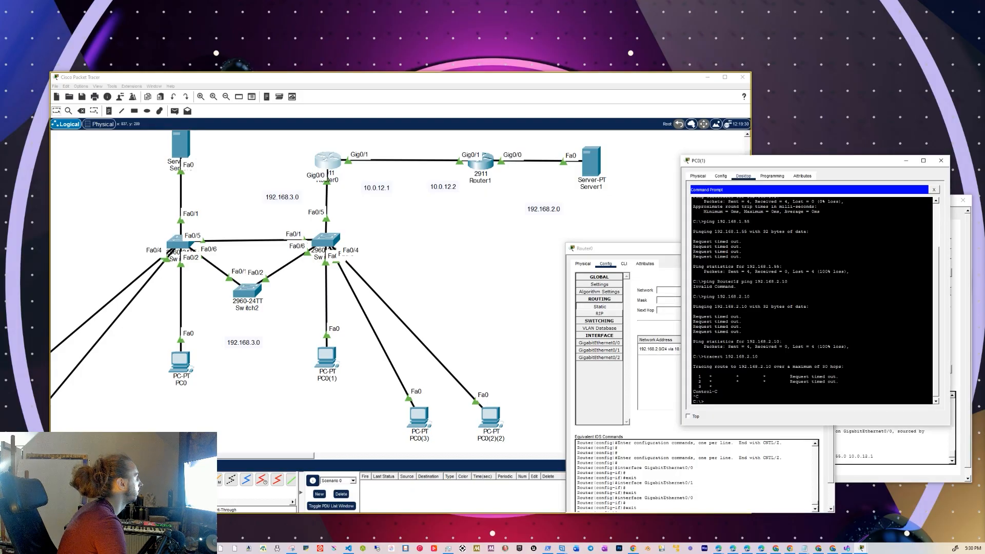
pyautogui.click(667, 369)
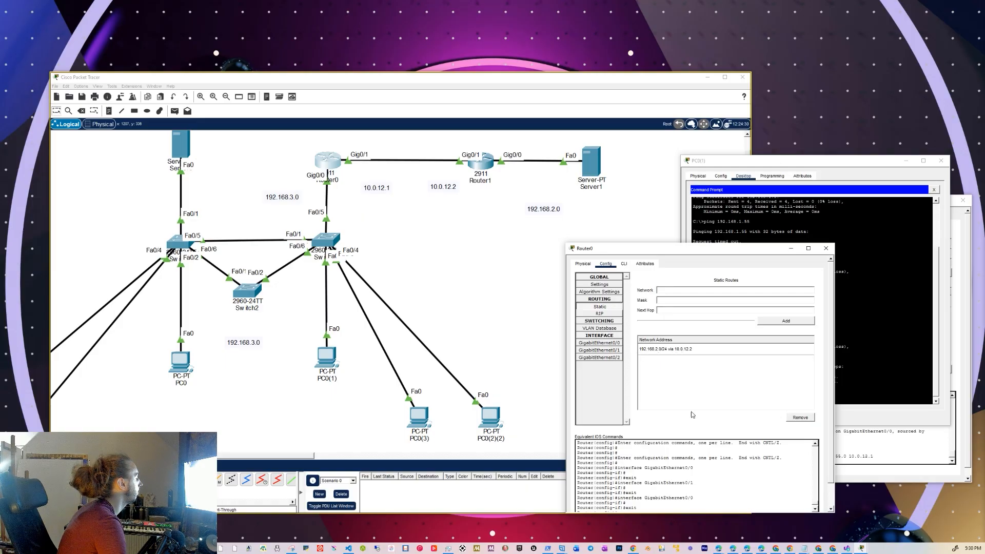
pyautogui.scroll(-1, 728, 486)
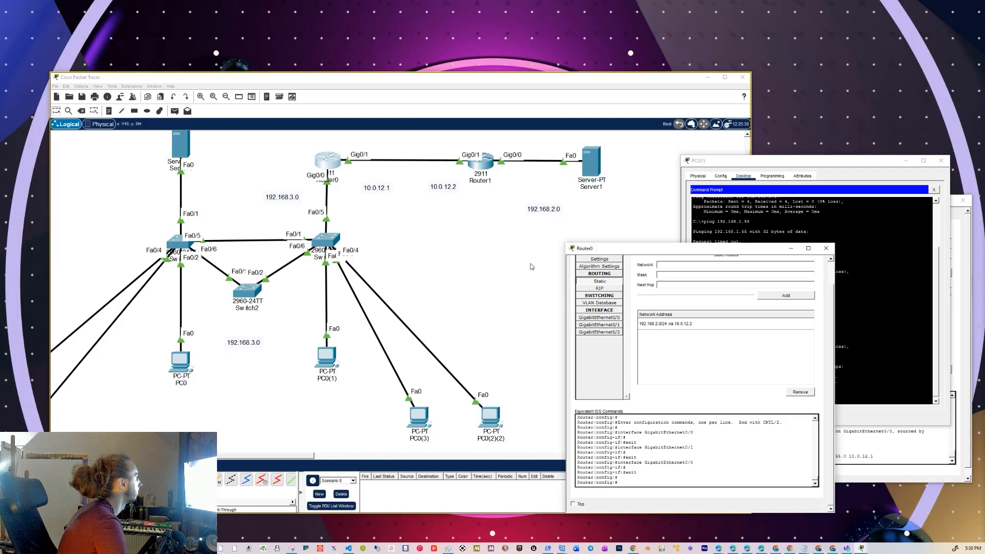
pyautogui.moveTo(661, 251); pyautogui.dragTo(664, 265)
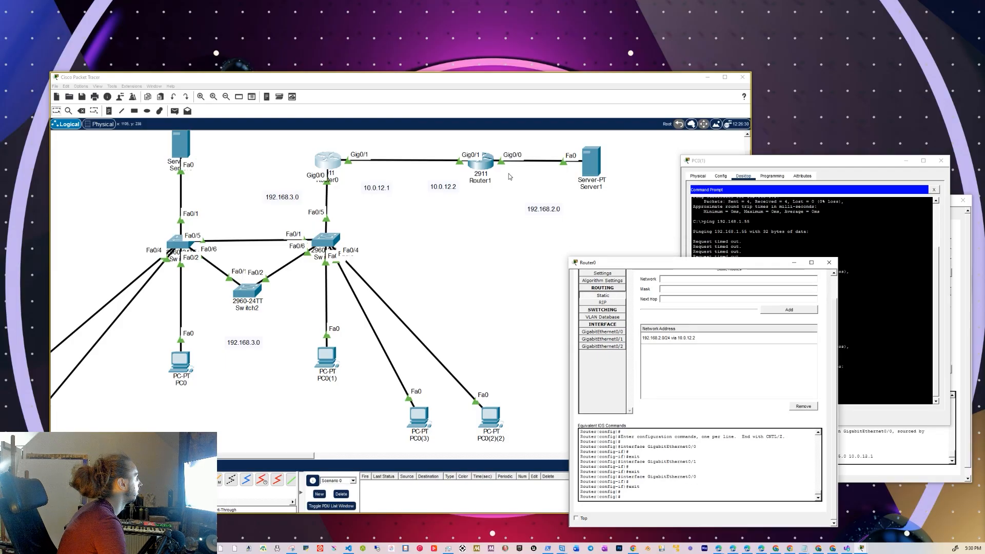
pyautogui.click(730, 216)
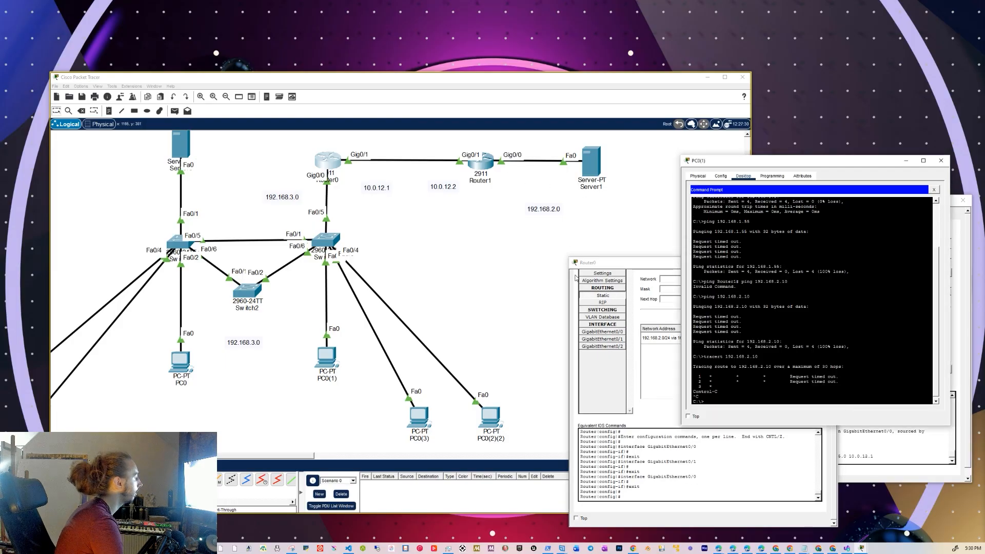
# - Switch PC0(1) to static IPv4 addressing with address 192.168.3.10 and subnet mask 255.255.255.0
pyautogui.click(349, 360)
pyautogui.click(327, 355)
pyautogui.click(721, 176)
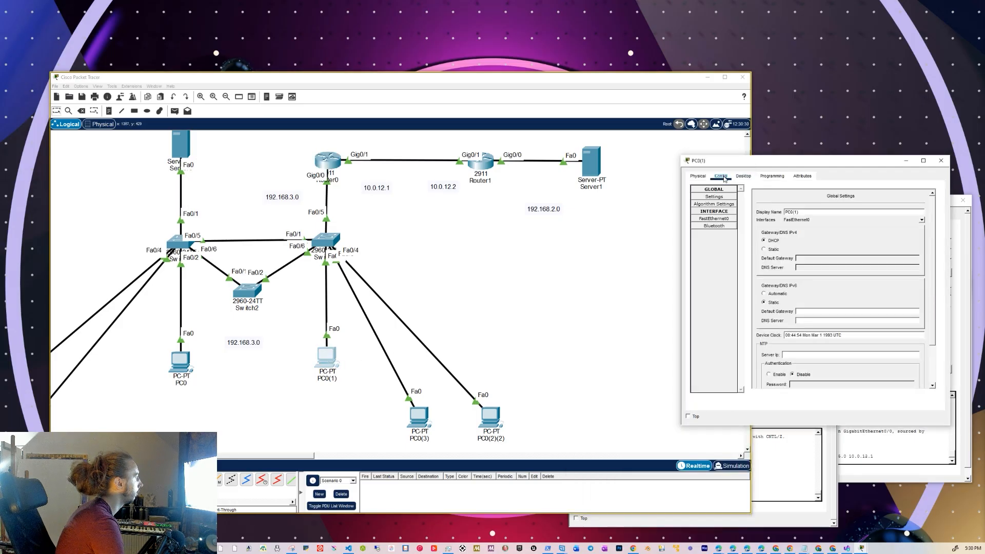
pyautogui.click(744, 177)
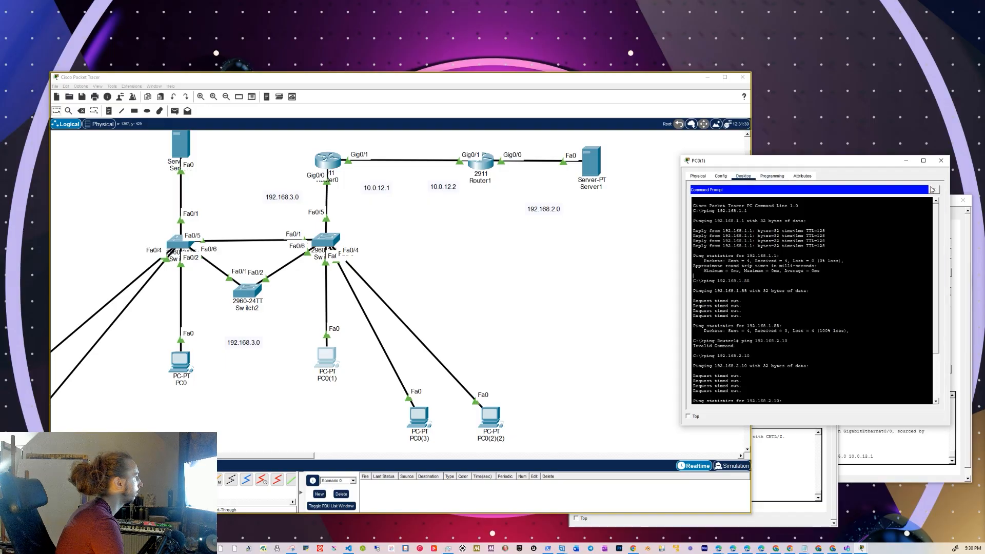
pyautogui.click(934, 189)
pyautogui.click(724, 218)
pyautogui.click(778, 220)
pyautogui.click(783, 231)
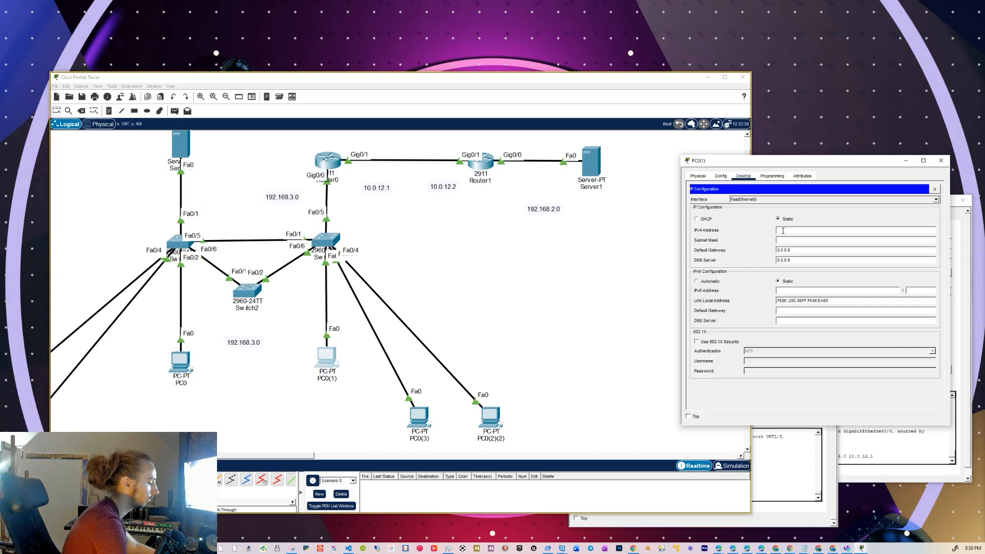
pyautogui.write('192')
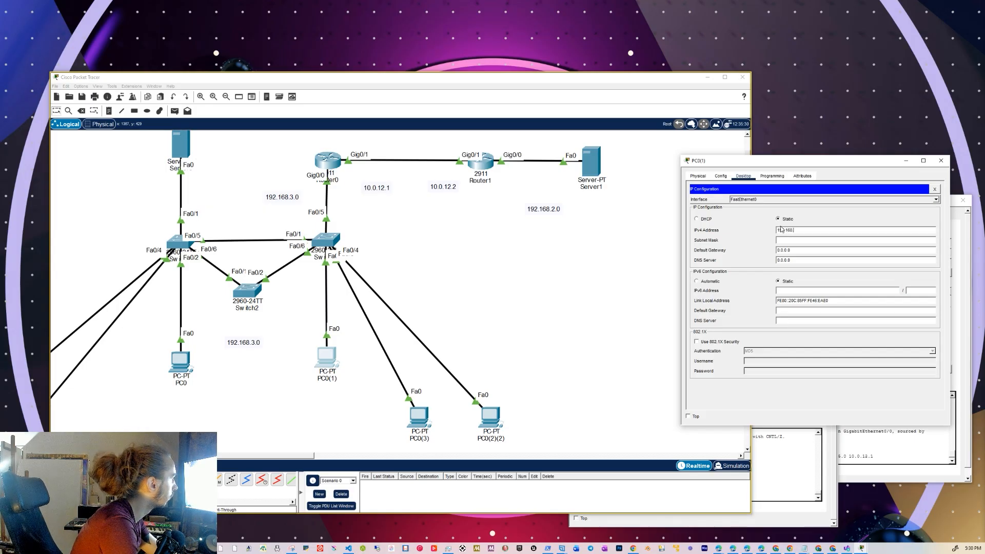
pyautogui.write('.168.3')
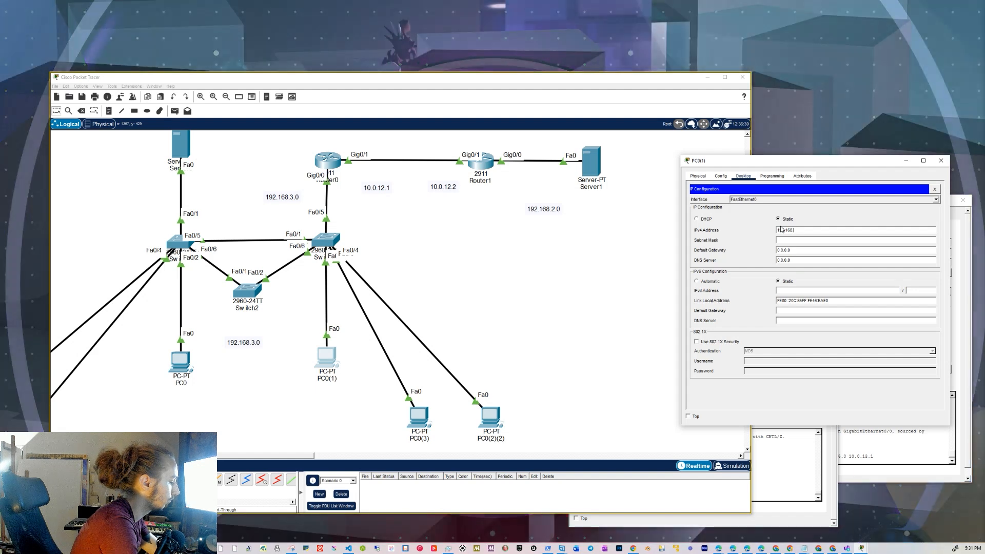
pyautogui.write('.10')
pyautogui.click(797, 240)
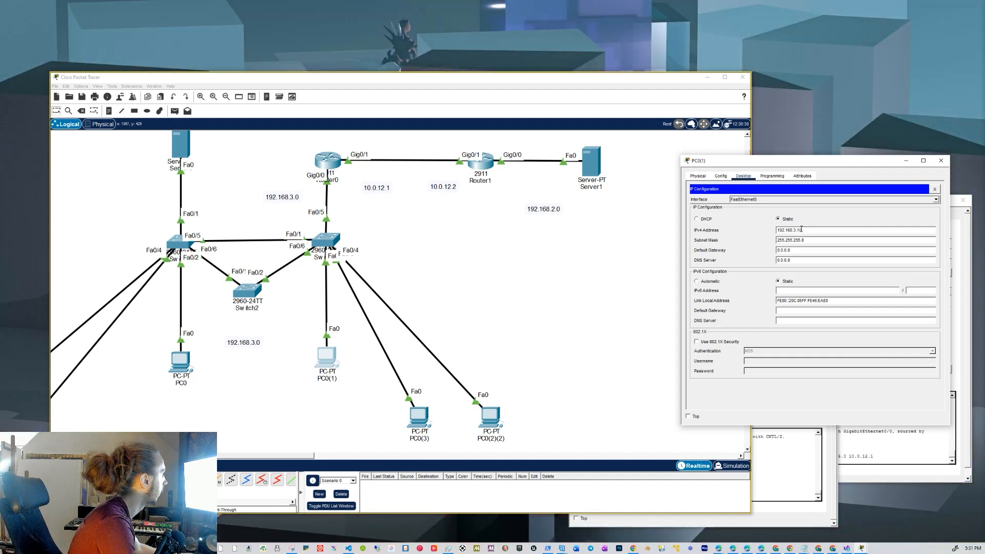
# - Set PC0(1)'s default gateway to 192.168.3.1 and close its IP configuration
pyautogui.moveTo(799, 230); pyautogui.dragTo(745, 252)
pyautogui.hotkey('ctrl', 'c')
pyautogui.hotkey('ctrl', 'v')
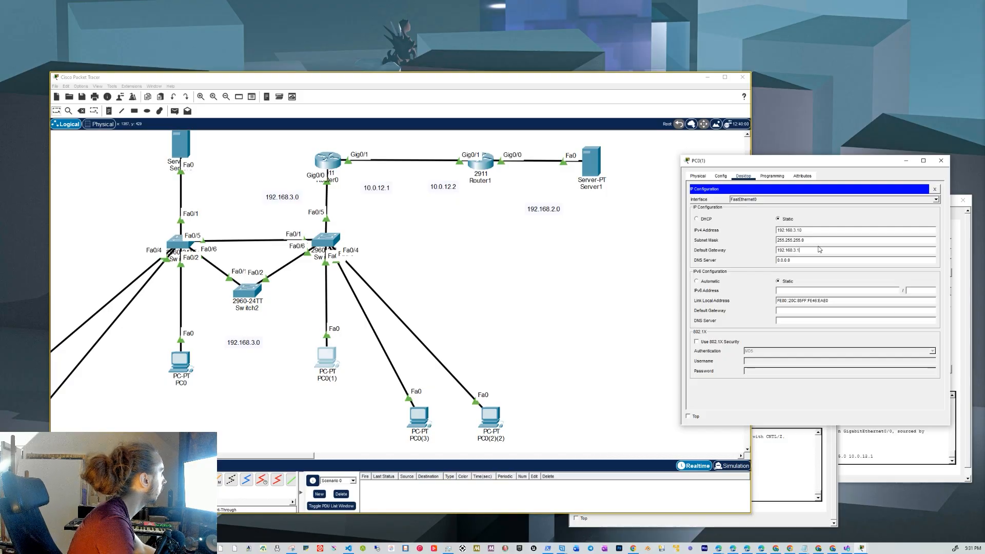
pyautogui.click(935, 189)
# - Rerun "tracert 192.168.2.10" from PC0(1)'s Command Prompt and examine the hops
pyautogui.click(861, 205)
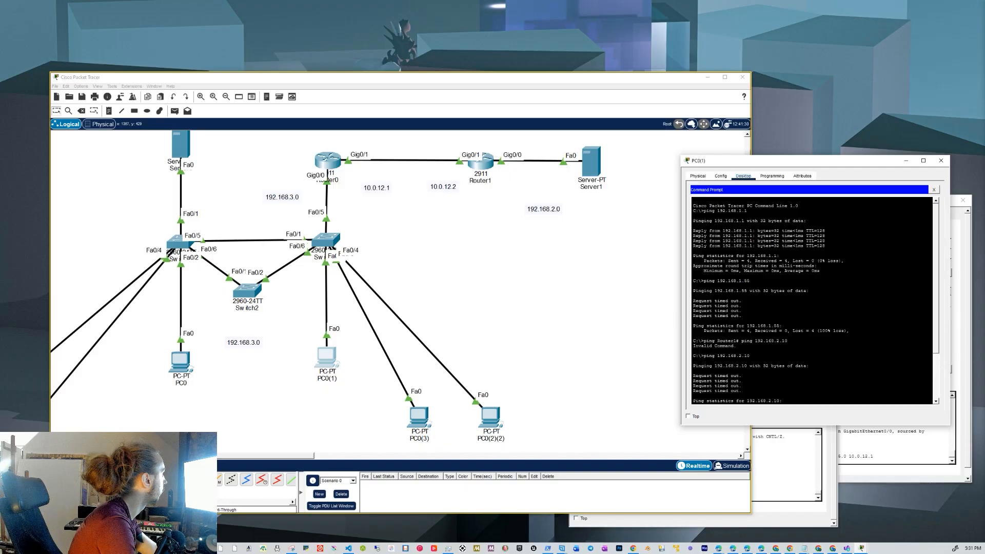
pyautogui.press('Up')
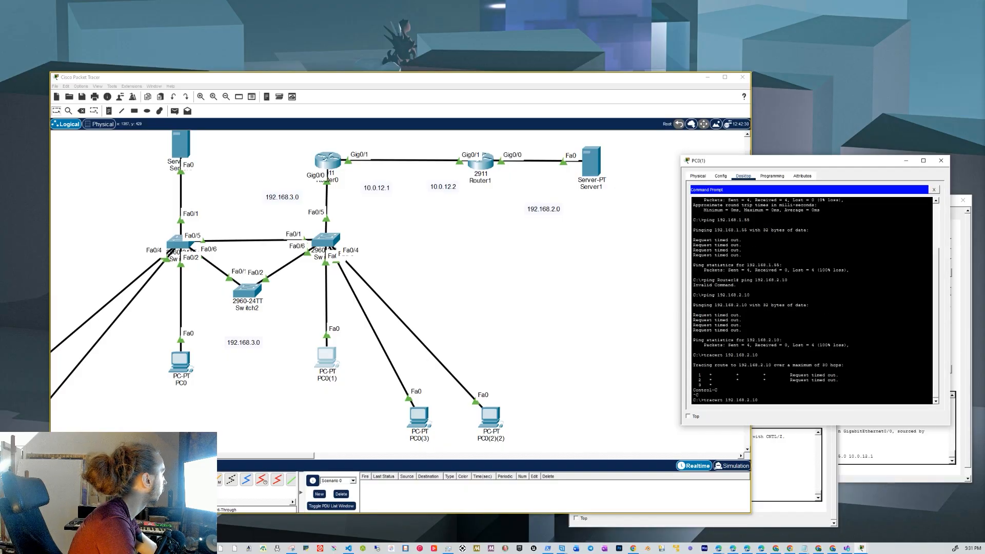
pyautogui.press('Return')
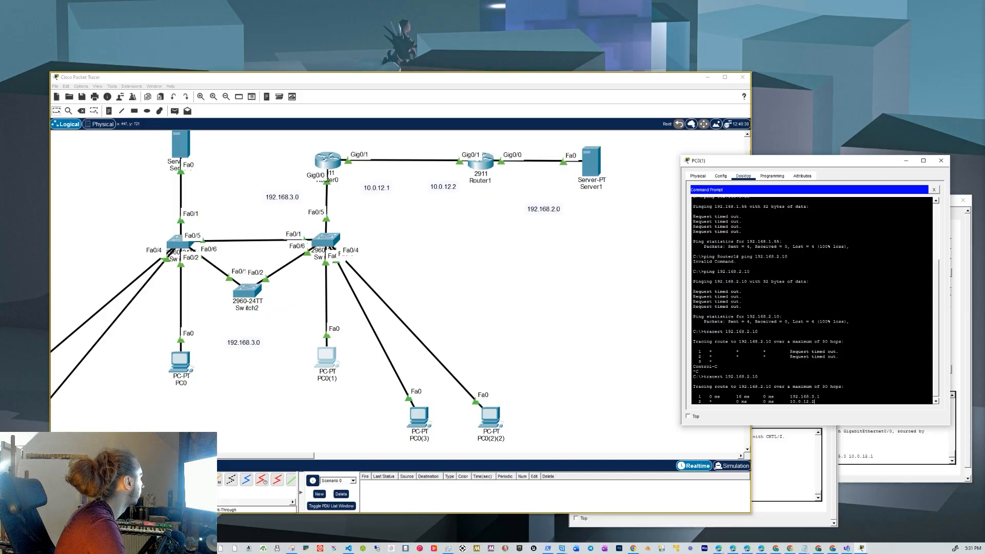
pyautogui.click(107, 466)
pyautogui.click(800, 349)
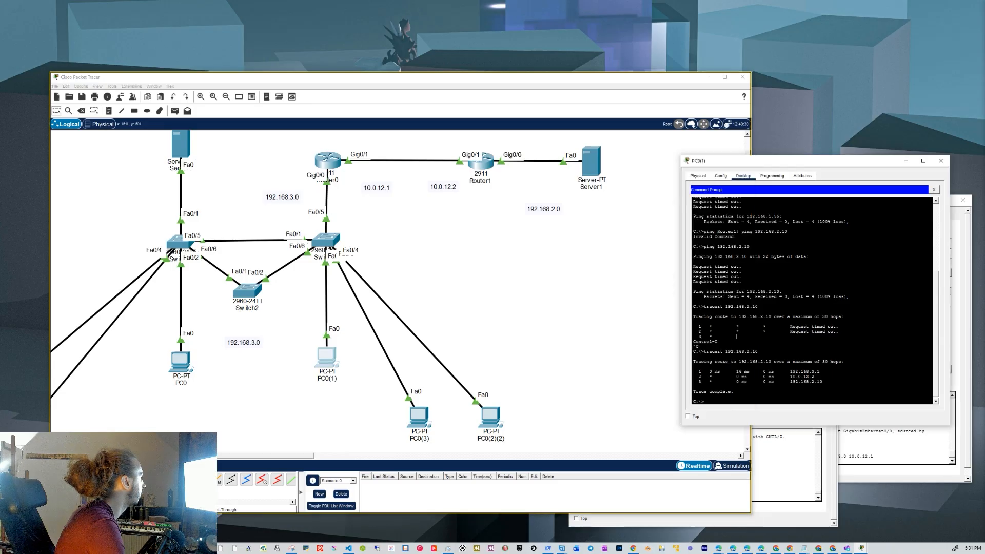
pyautogui.moveTo(789, 382); pyautogui.dragTo(824, 382)
pyautogui.click(823, 382)
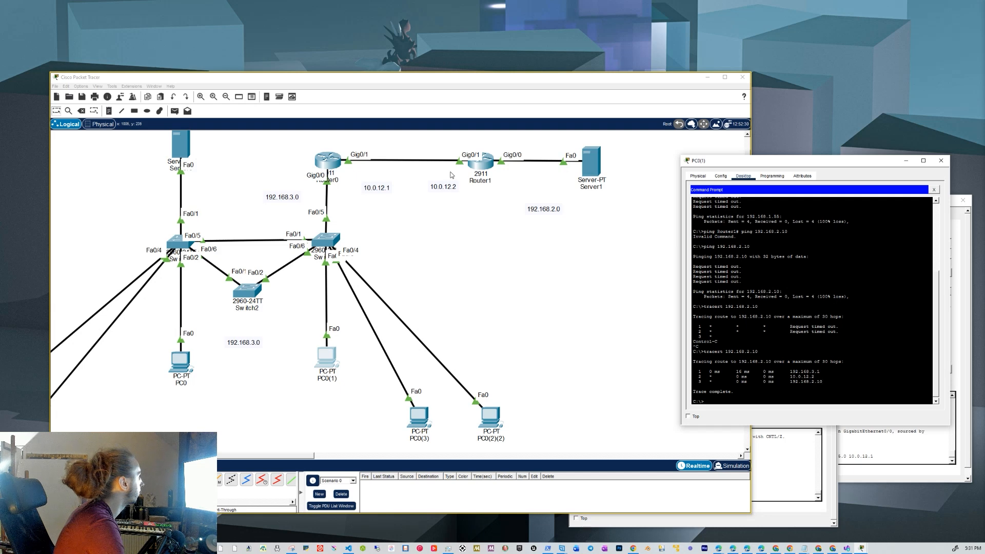
# - Close Router0's configuration window and remove the serverPool2 pool from Server1's DHCP service
pyautogui.click(331, 163)
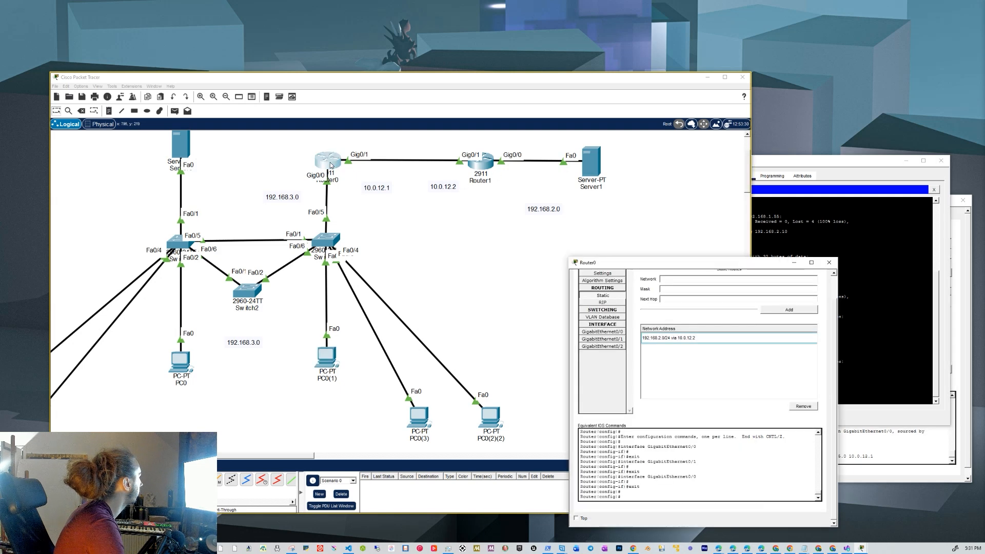
pyautogui.click(829, 263)
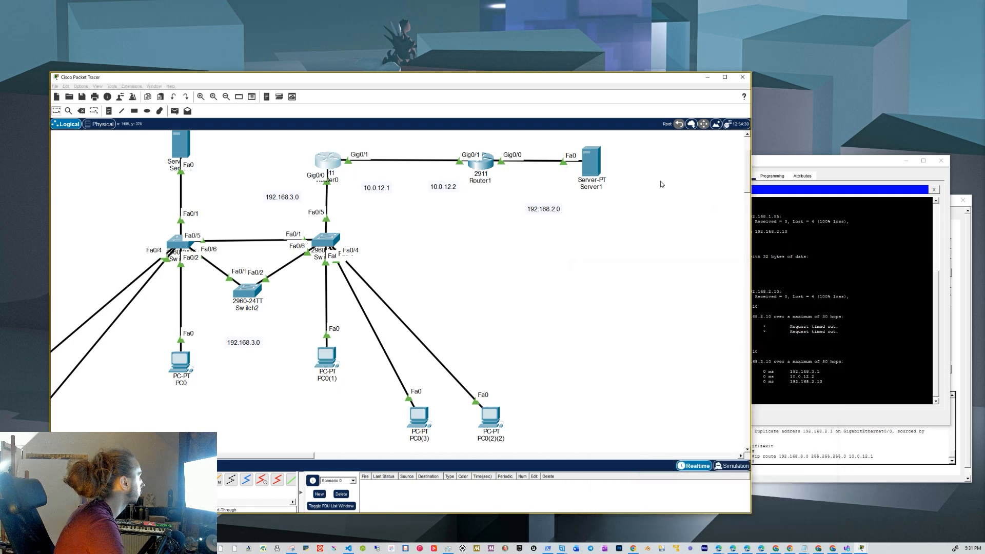
pyautogui.click(591, 169)
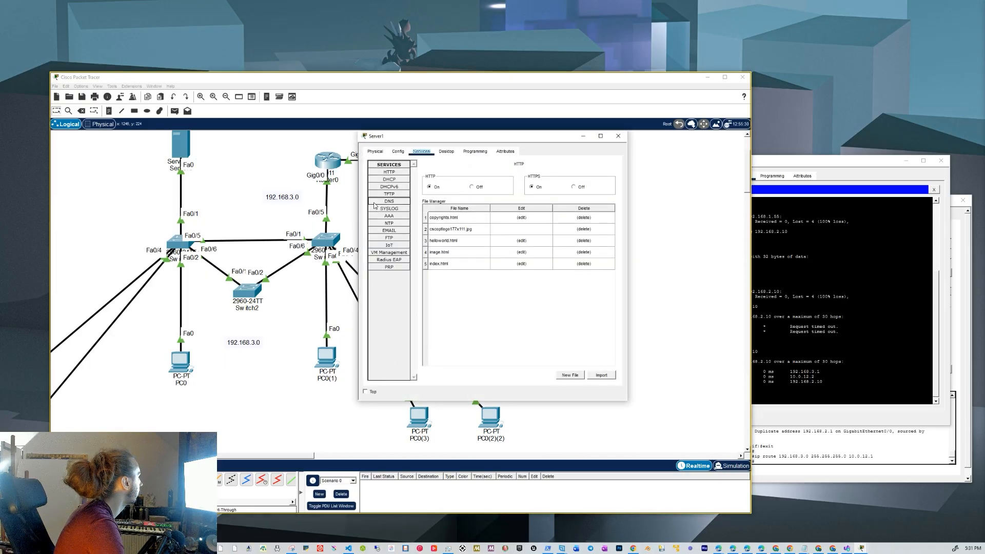
pyautogui.click(391, 179)
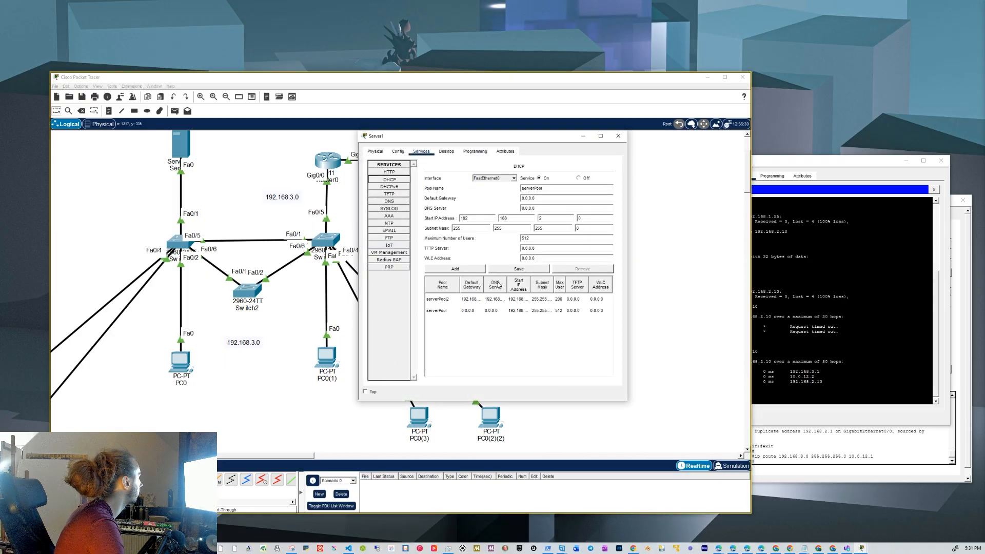
pyautogui.click(489, 301)
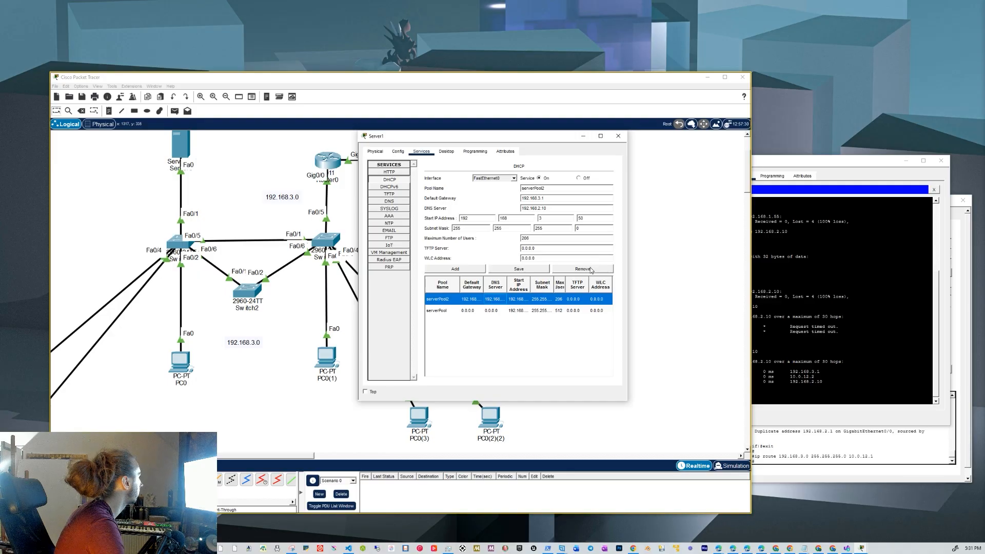
pyautogui.click(591, 271)
pyautogui.click(591, 270)
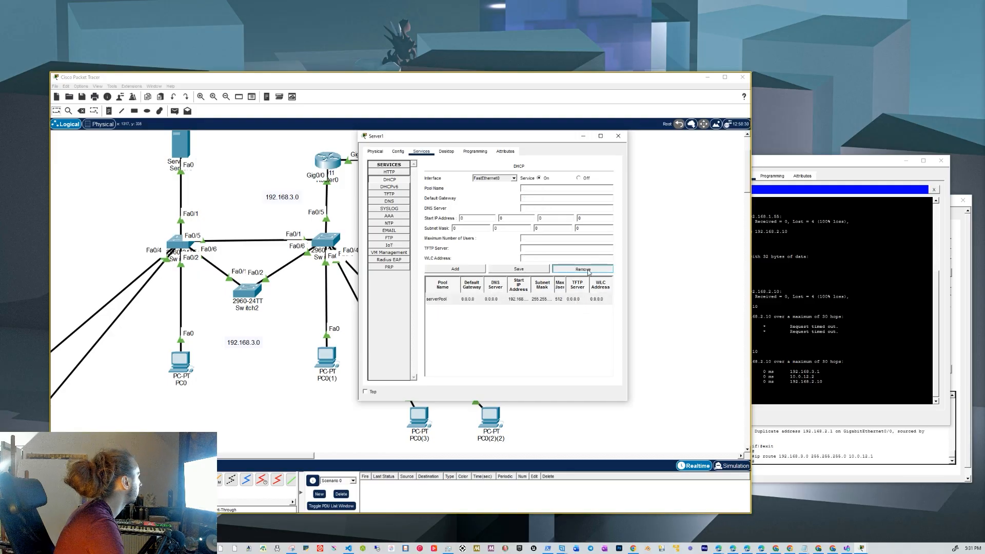
pyautogui.click(579, 246)
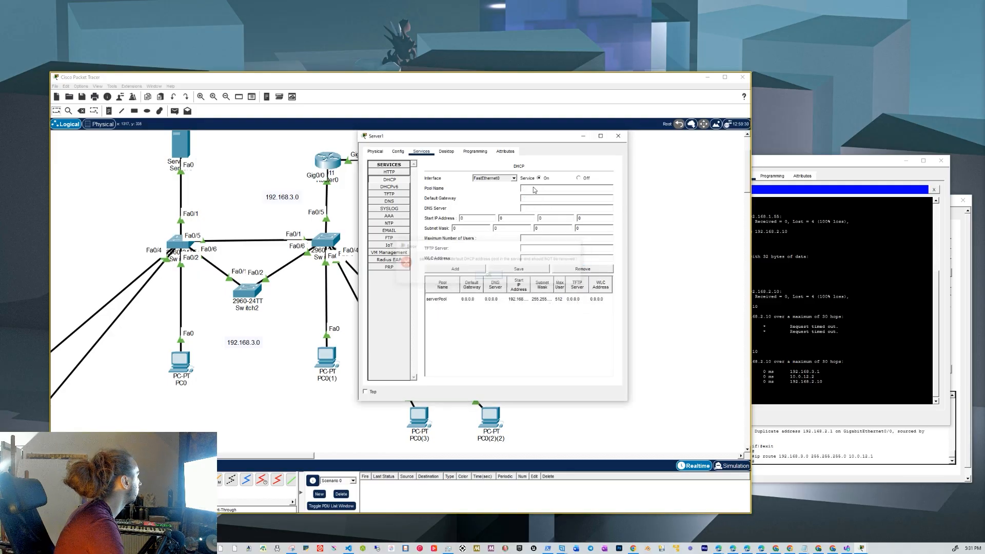
# - Select Server1's serverPool DHCP pool and set its default gateway to 192.168.3.1 and DNS server to 192.168.2.10
pyautogui.click(543, 300)
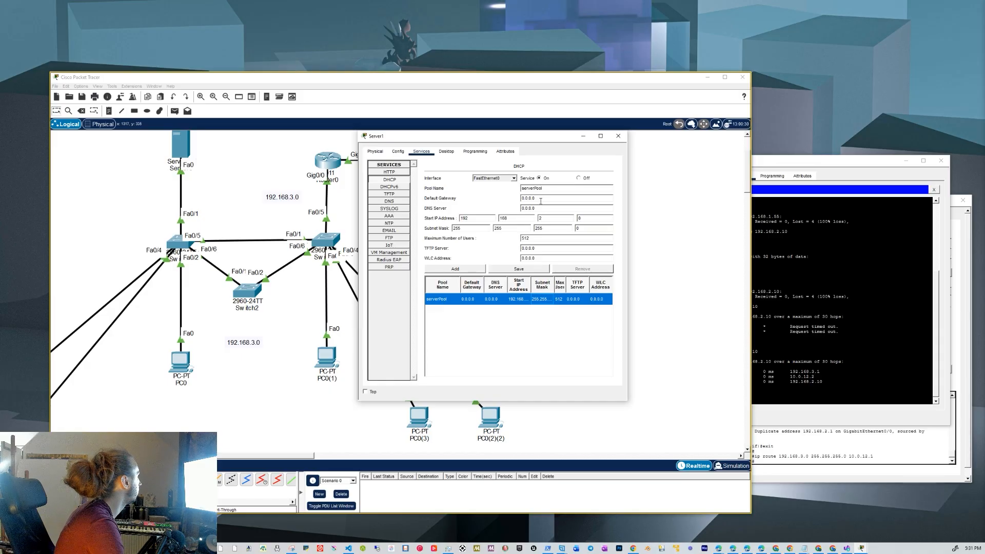
pyautogui.moveTo(541, 201); pyautogui.dragTo(515, 200)
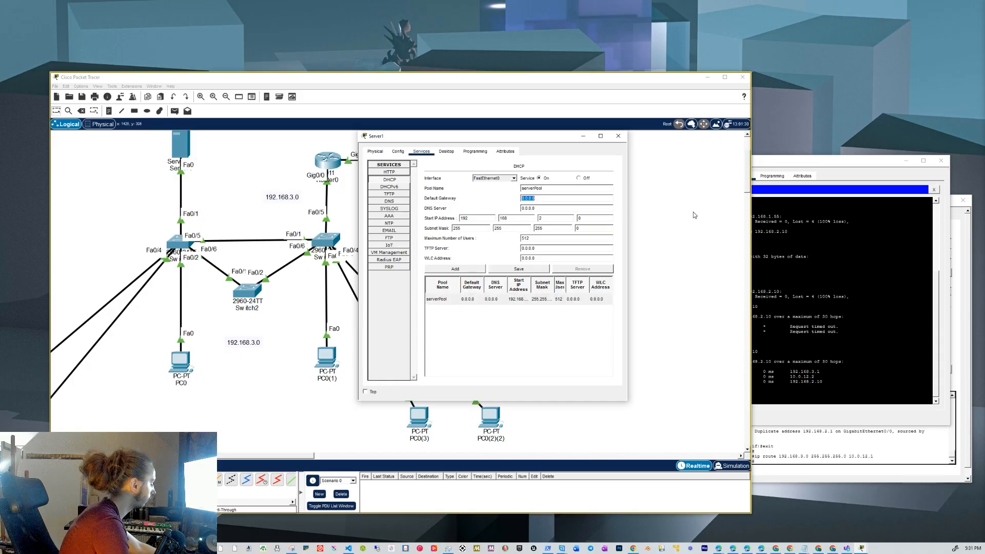
pyautogui.write('192.168.3.1')
pyautogui.moveTo(549, 207); pyautogui.dragTo(520, 208)
pyautogui.write('192.168.3.1')
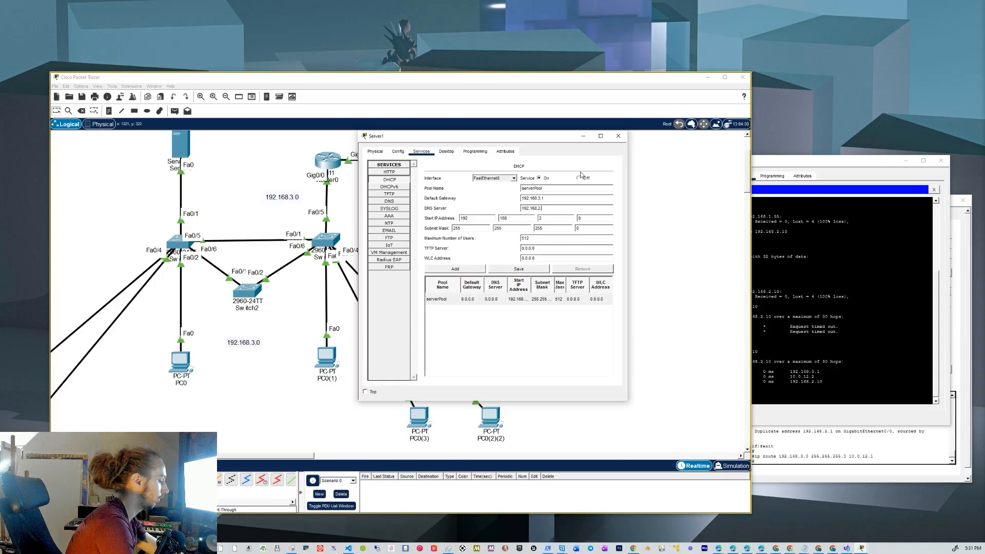
pyautogui.write('10')
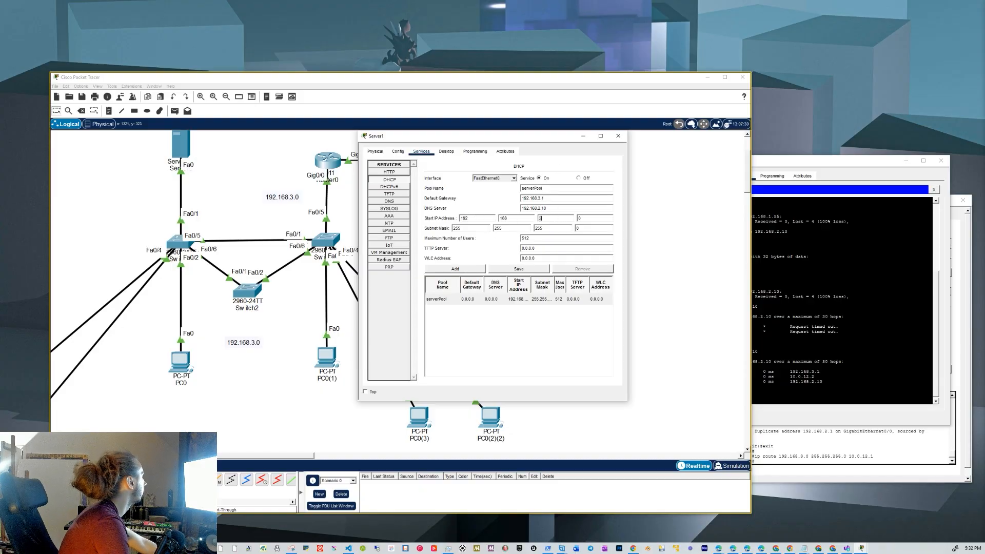
# - Set serverPool's start IP address to 192.168.3.50, save the pool and move Server1's window clear of the topology
pyautogui.write('3.')
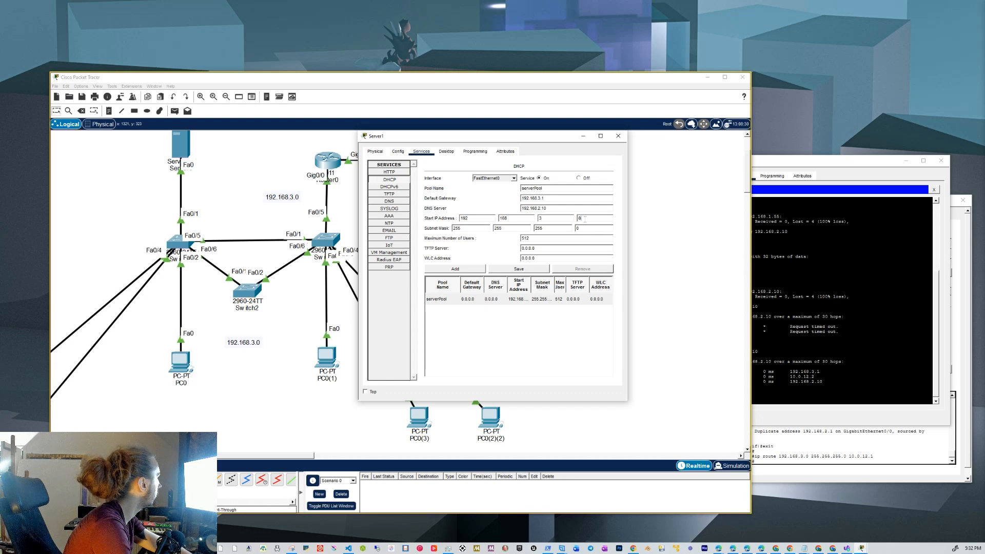
pyautogui.write('50')
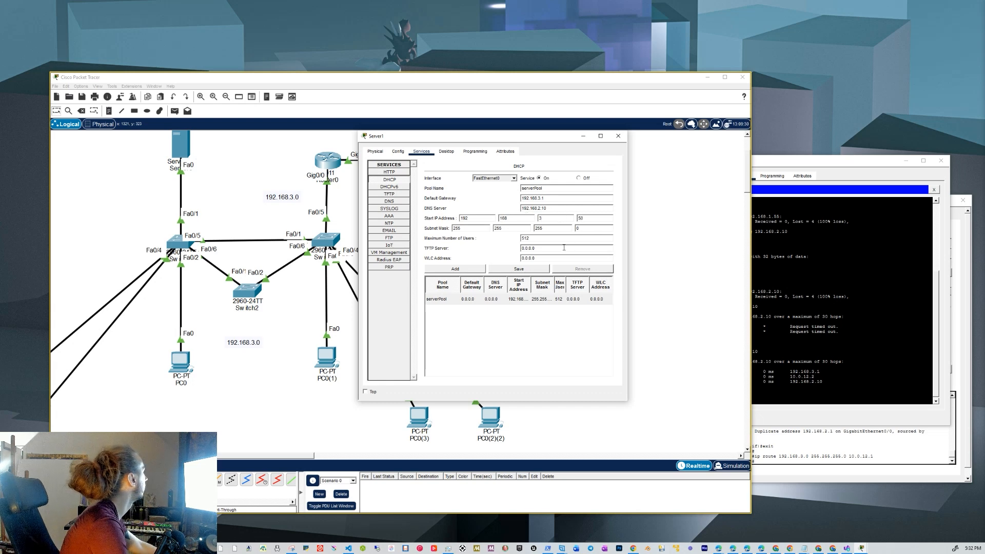
pyautogui.click(492, 271)
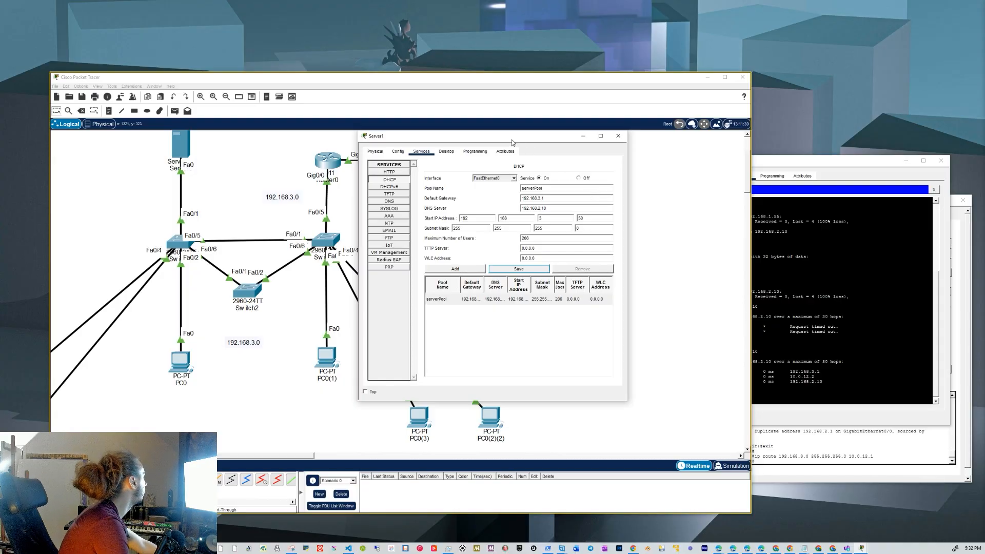
pyautogui.moveTo(513, 141); pyautogui.dragTo(748, 183)
pyautogui.click(501, 239)
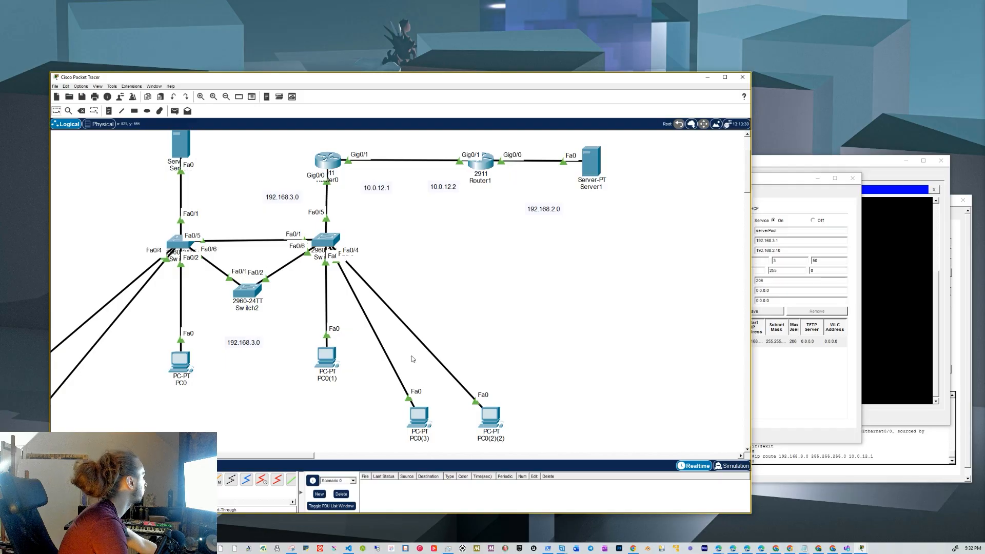
# - Close PC0(1)'s Command Prompt, open its IP Configuration and switch IPv4 addressing to DHCP
pyautogui.click(341, 357)
pyautogui.click(721, 176)
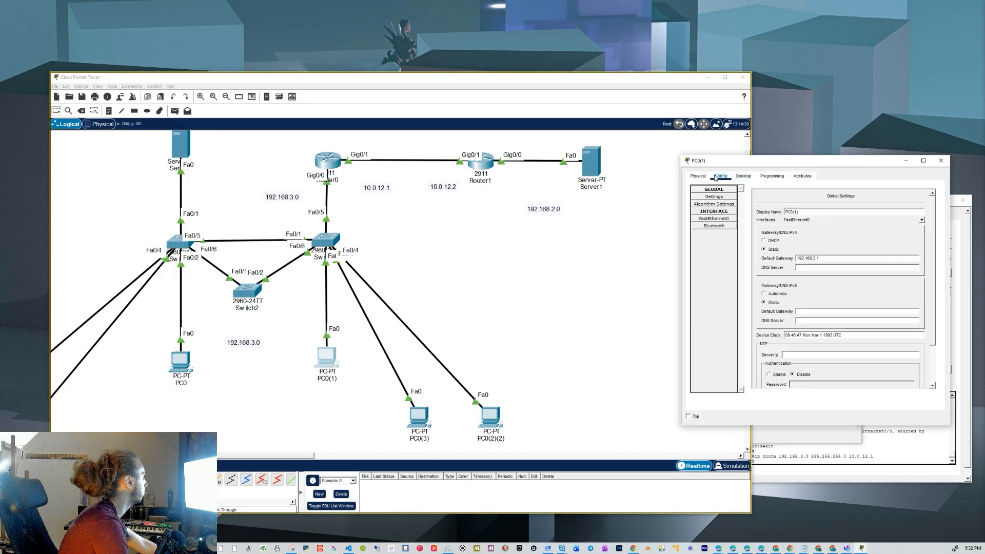
pyautogui.click(743, 176)
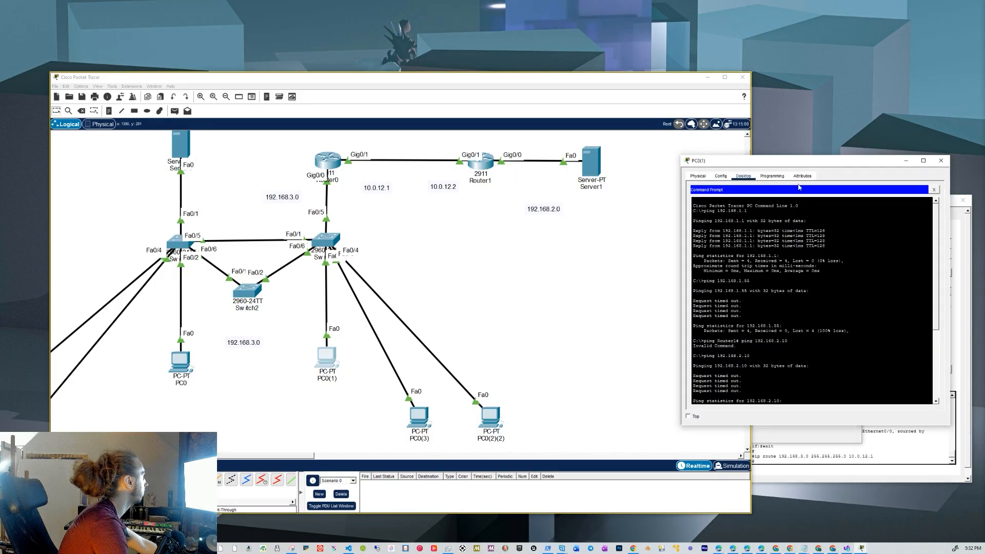
pyautogui.click(934, 189)
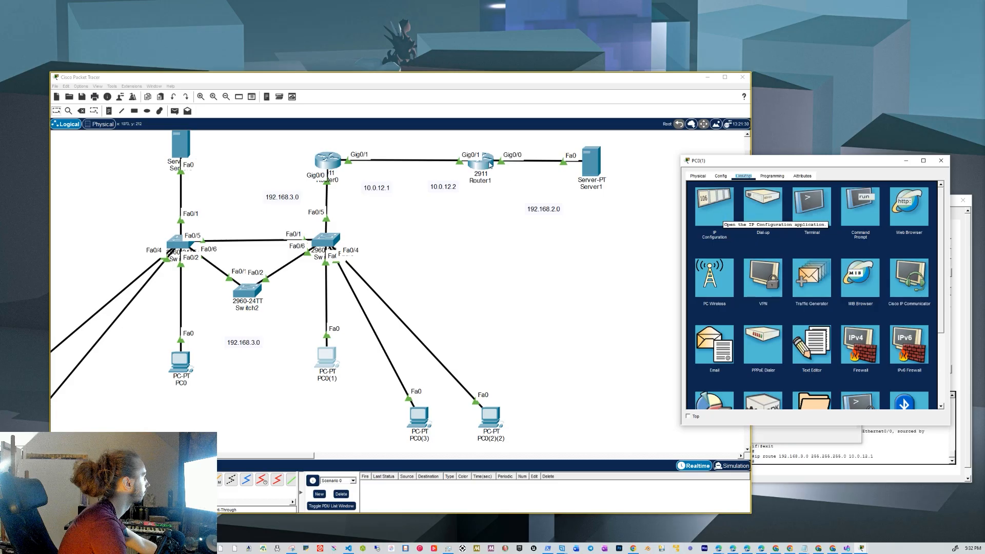
pyautogui.click(721, 224)
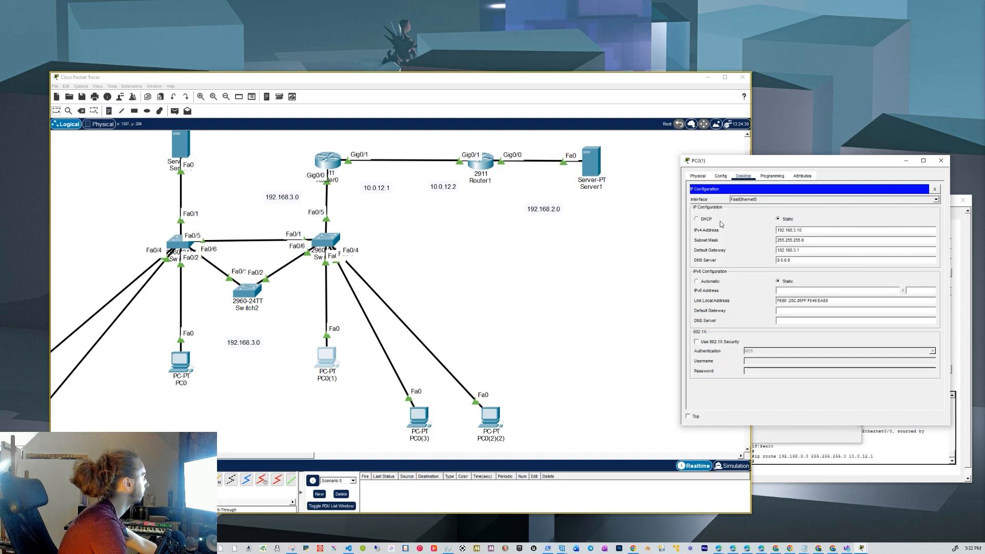
pyautogui.click(721, 176)
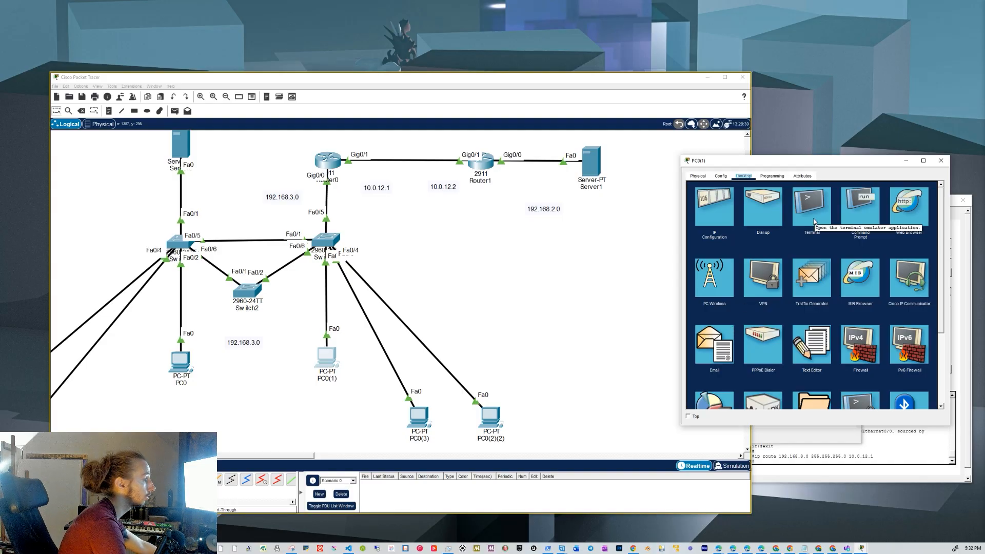
pyautogui.click(711, 216)
pyautogui.click(698, 220)
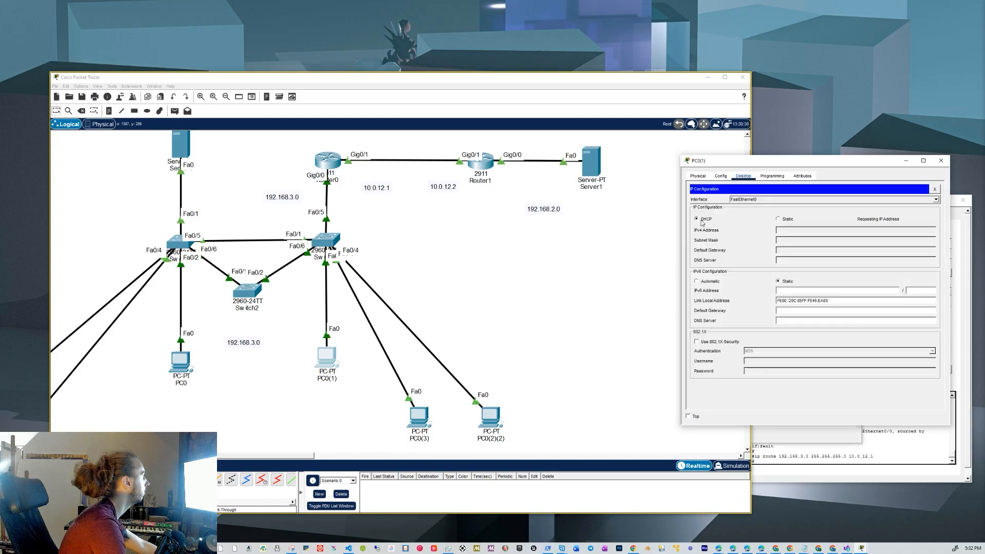
pyautogui.click(635, 398)
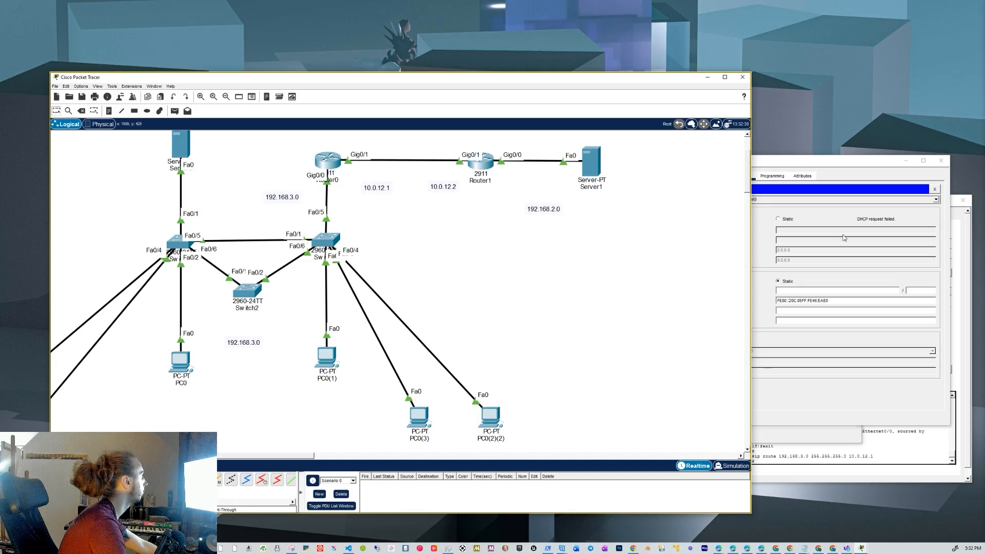
# - Switch the network to Simulation mode and reissue PC0(1)'s DHCP request by toggling its addressing from static back to DHCP
pyautogui.click(860, 212)
pyautogui.click(777, 219)
pyautogui.click(732, 466)
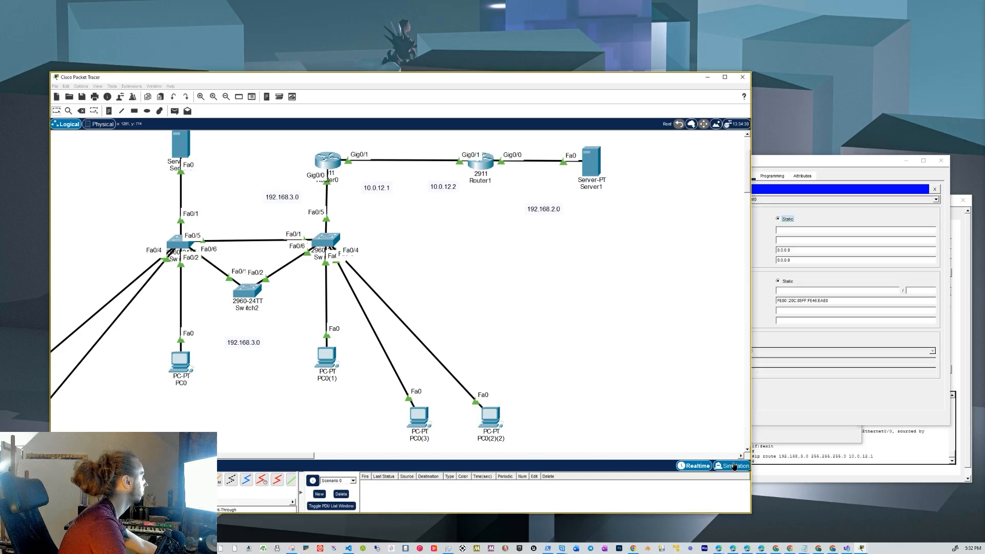
pyautogui.click(798, 213)
pyautogui.click(701, 222)
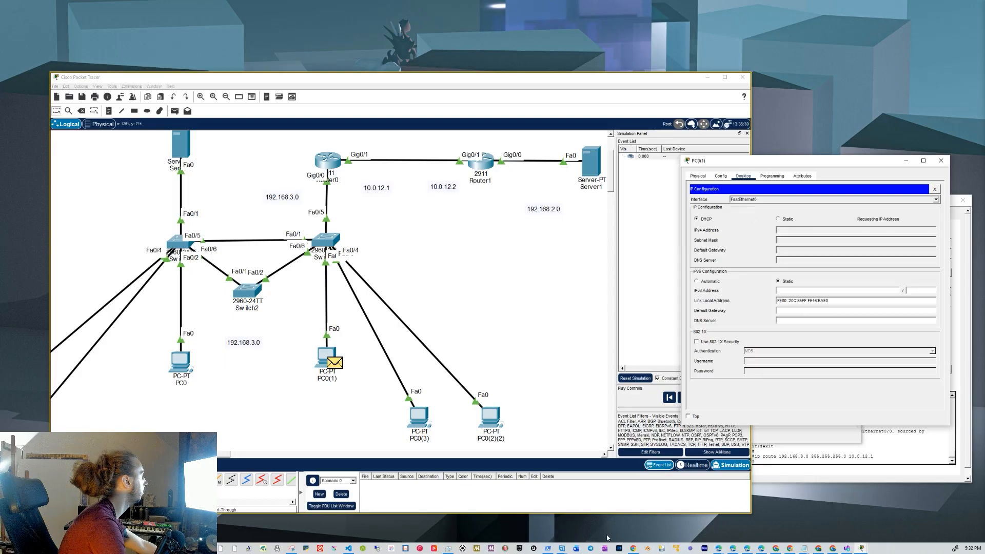
# - Follow the simulated DHCP request to Router0 and examine how the router processes the packet at each inbound OSI layer
pyautogui.click(440, 457)
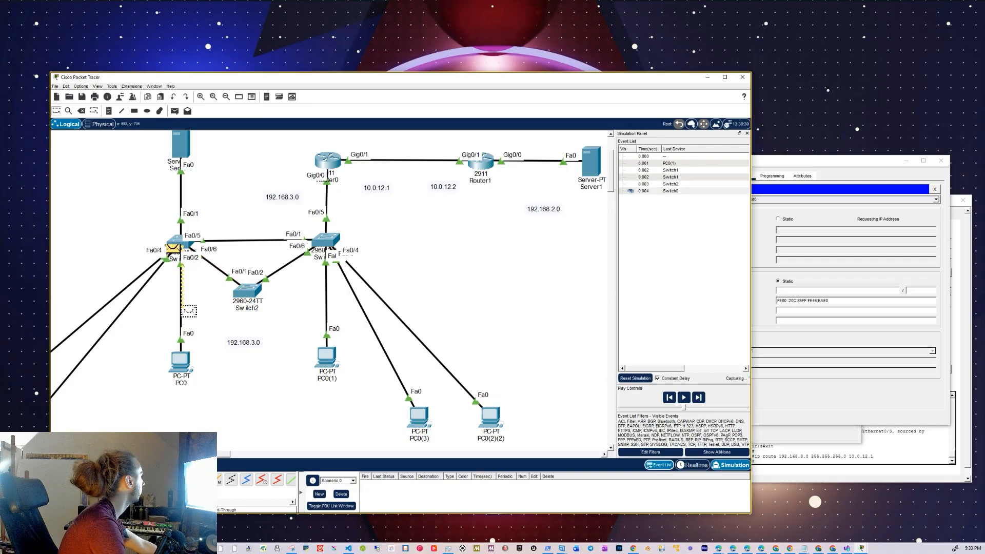
pyautogui.click(336, 170)
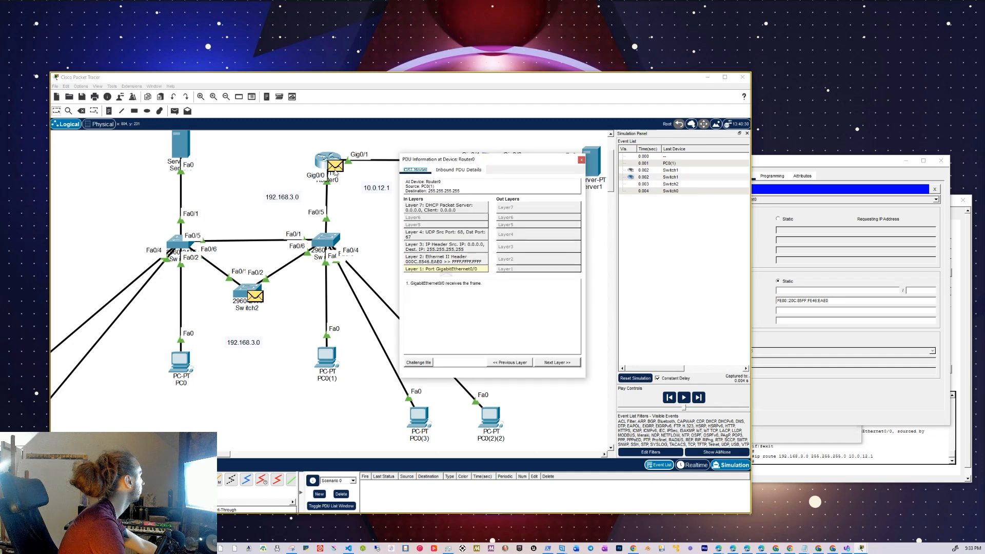
pyautogui.click(453, 261)
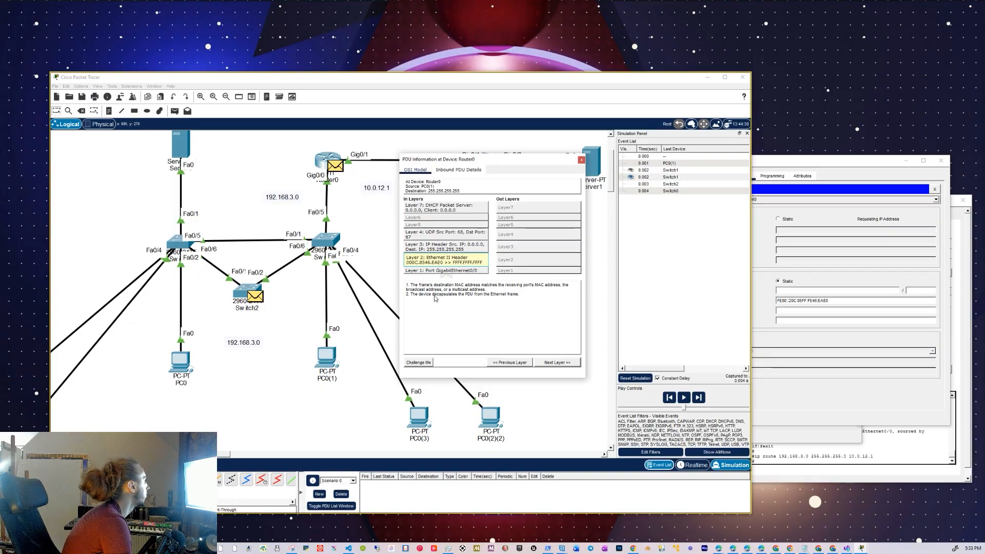
pyautogui.click(450, 248)
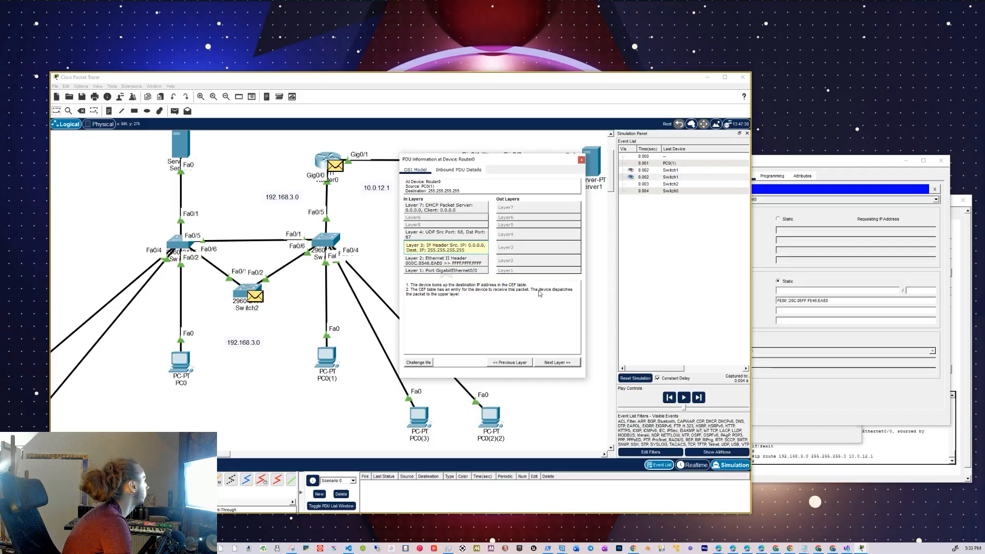
pyautogui.click(454, 239)
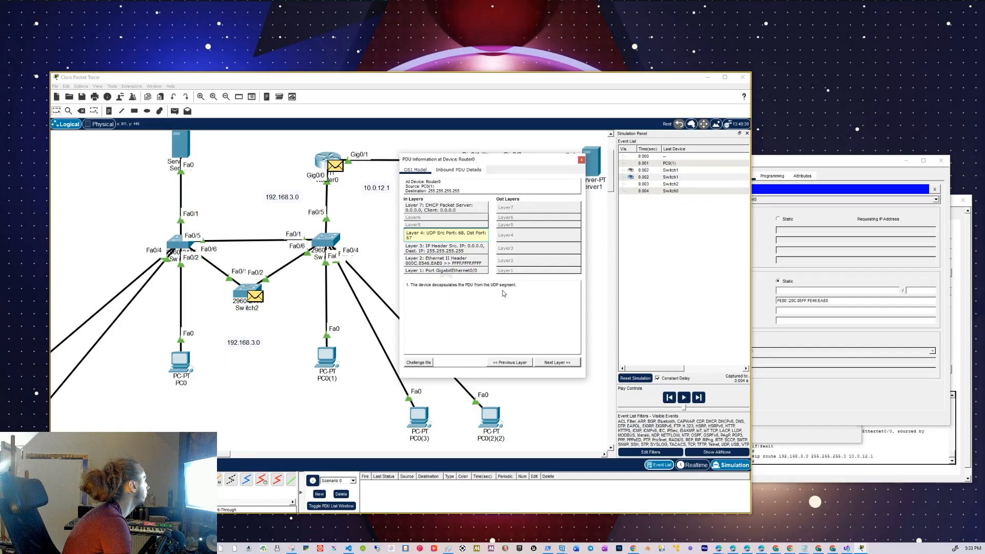
pyautogui.click(441, 212)
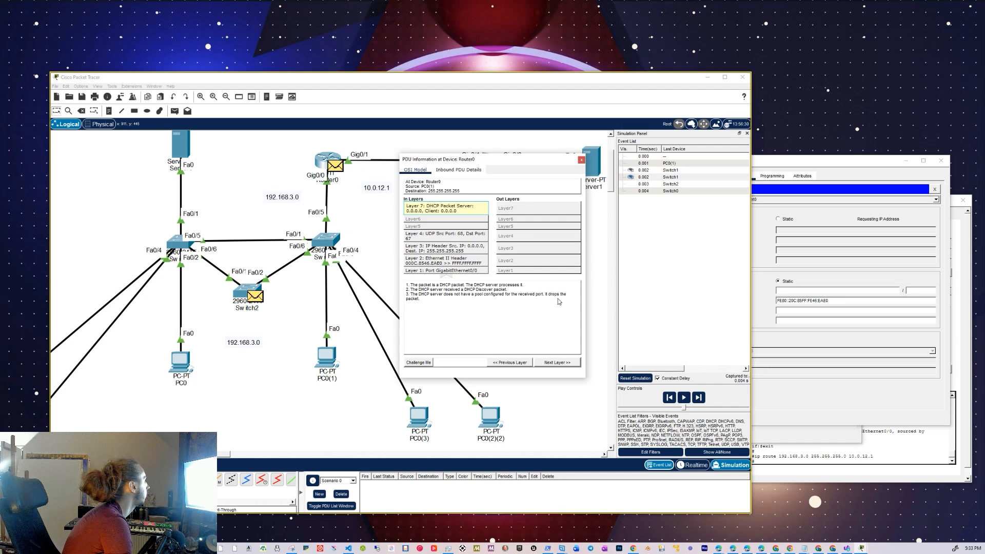
pyautogui.click(581, 160)
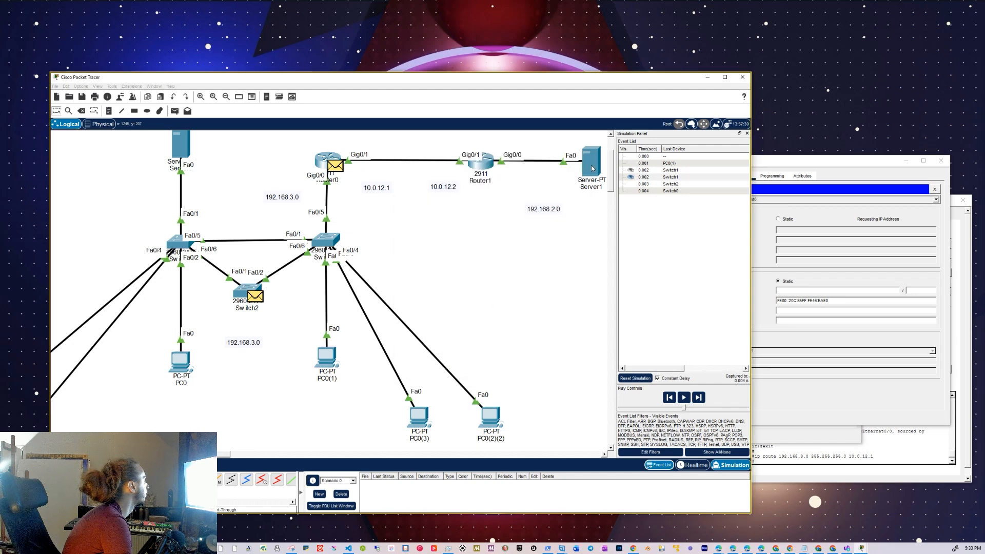
# - In Server1's DHCP settings, change the start IP address to 192.168.2.50 and the default gateway to 192.168.2.1
pyautogui.click(592, 163)
pyautogui.click(791, 260)
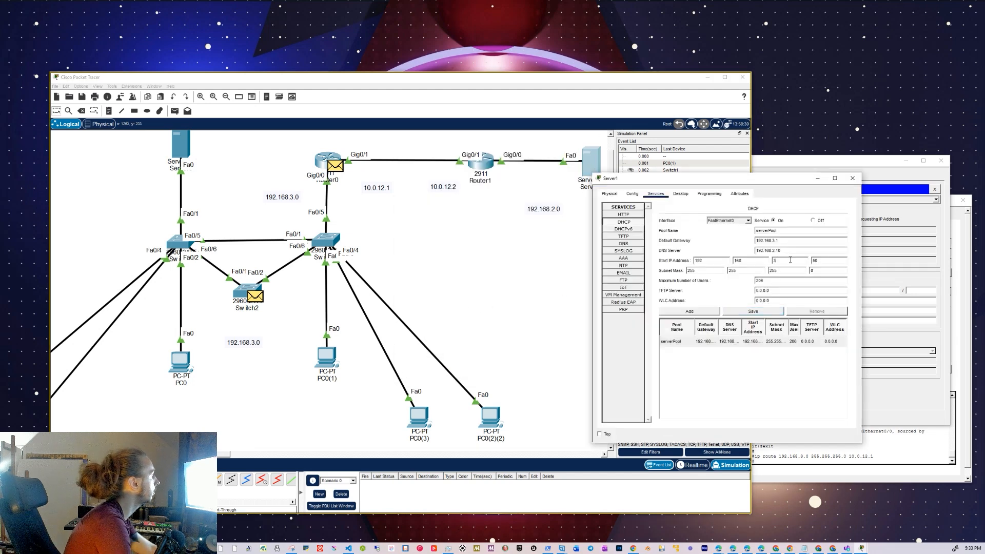
pyautogui.press('BackSpace')
pyautogui.write('2')
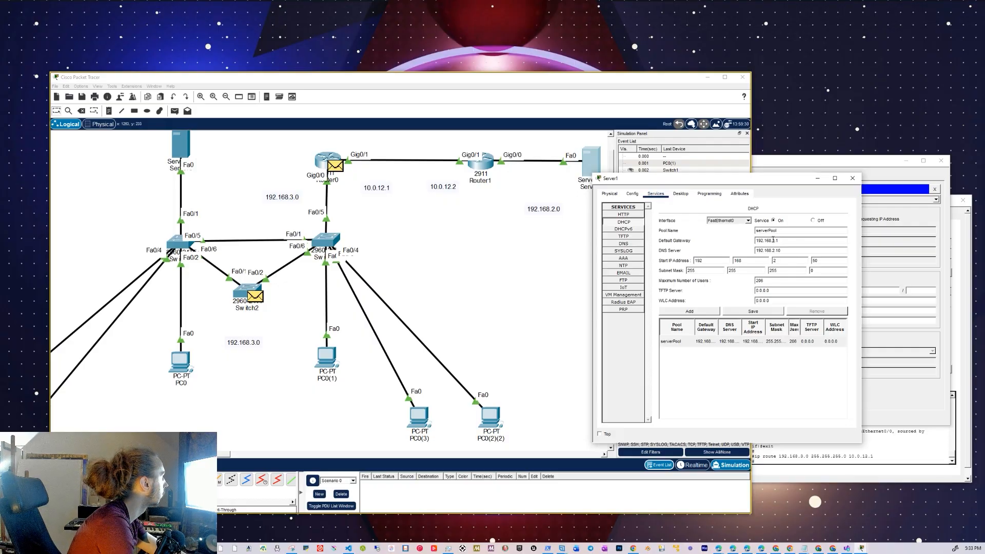
pyautogui.write('2.')
pyautogui.click(730, 242)
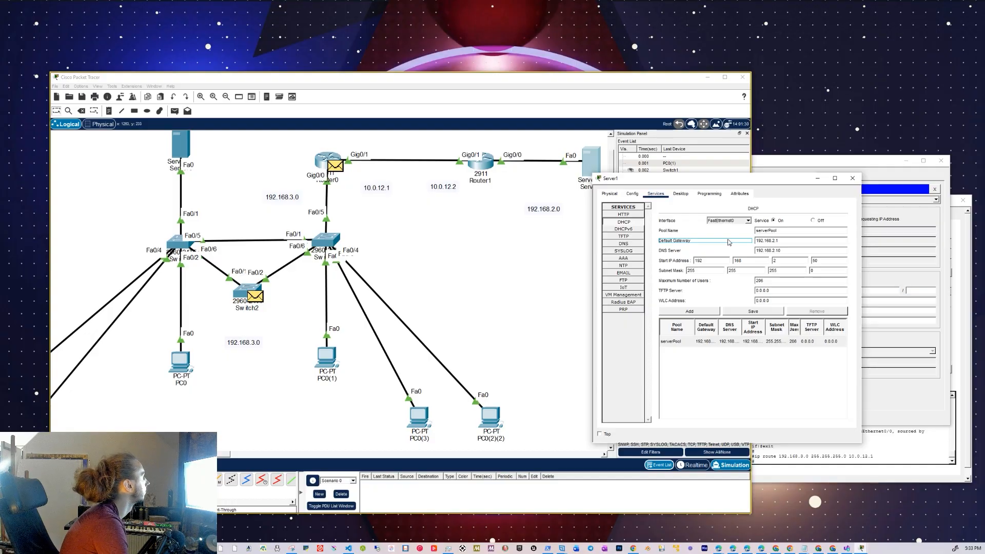
# - Reset the simulation and have PC0(1) request an address again by toggling it to static and back to DHCP
pyautogui.click(386, 380)
pyautogui.click(635, 378)
pyautogui.click(333, 363)
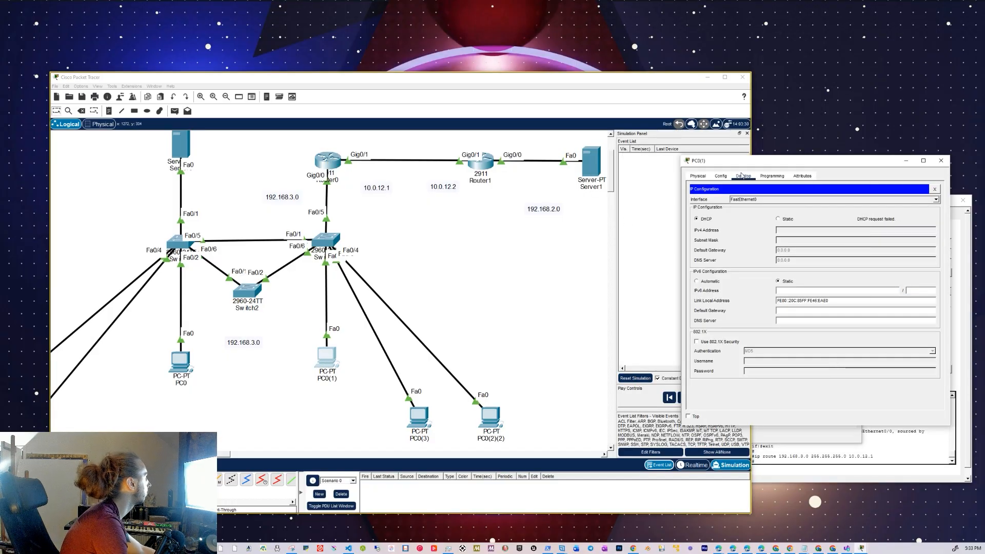
pyautogui.click(779, 220)
pyautogui.click(697, 219)
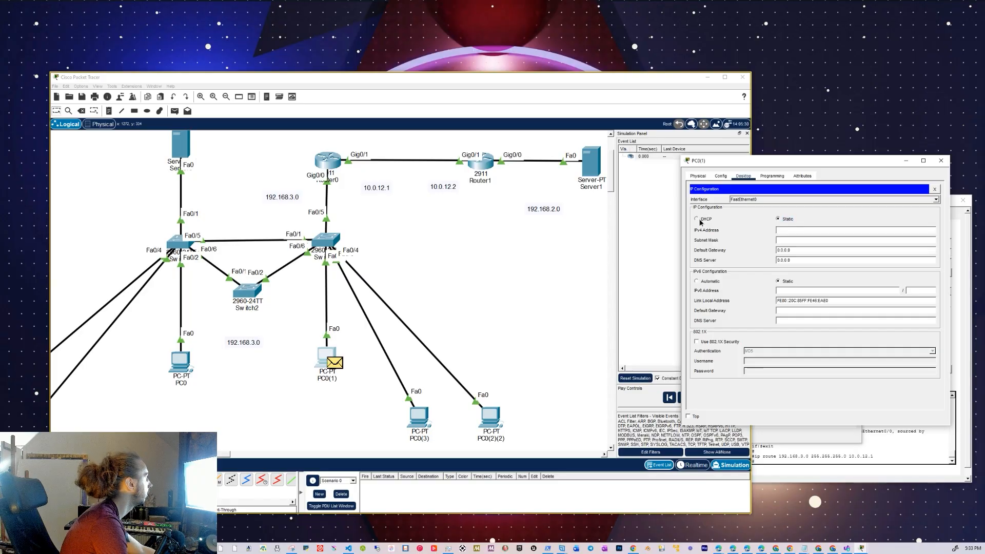
pyautogui.click(680, 215)
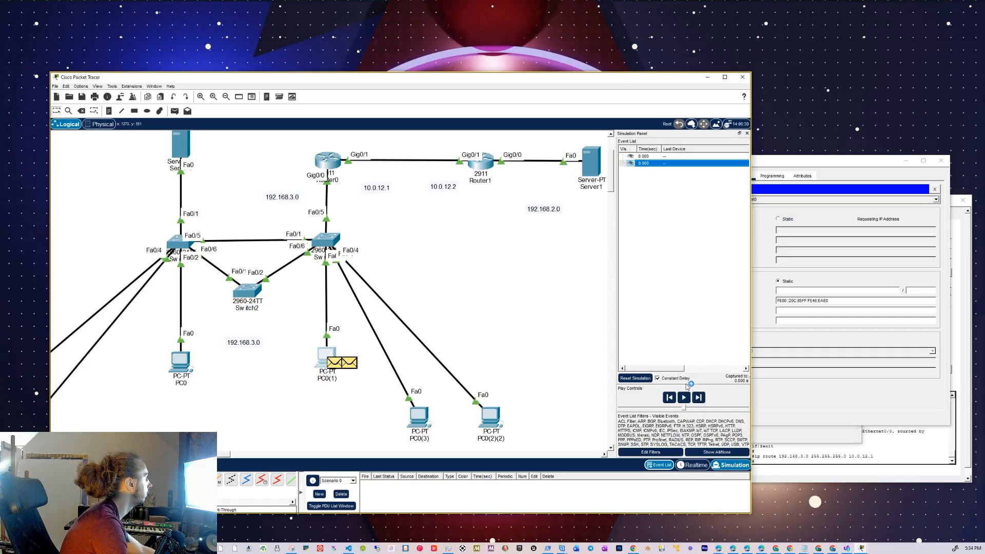
# - Advance the simulation event by event to follow PC0(1)'s DHCP request through the switches to Router0
pyautogui.click(699, 398)
pyautogui.click(699, 398)
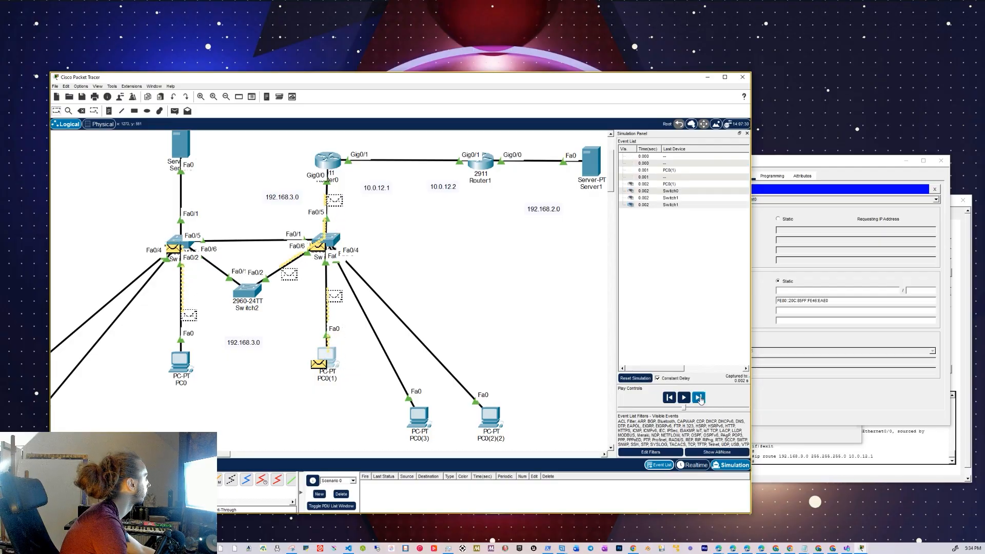
pyautogui.click(699, 398)
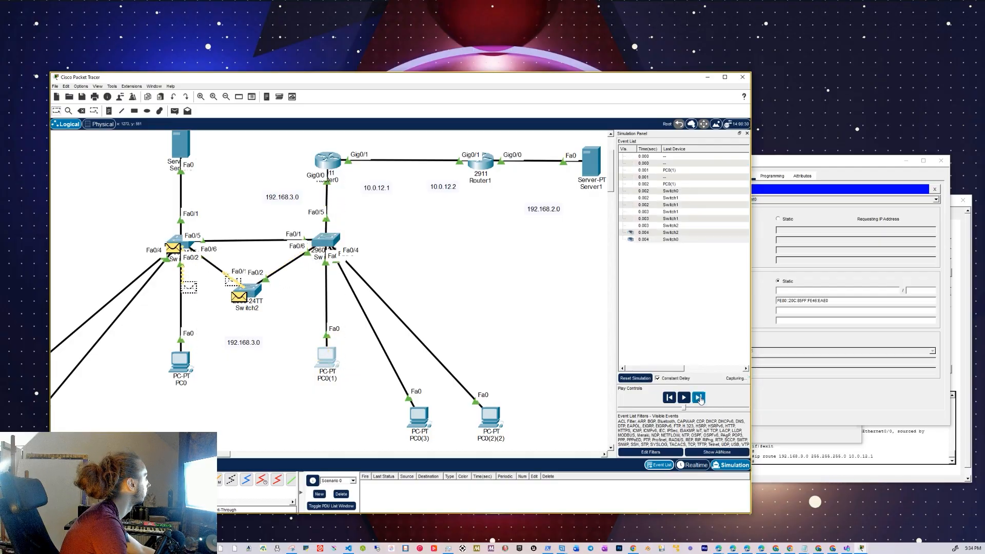
pyautogui.click(698, 398)
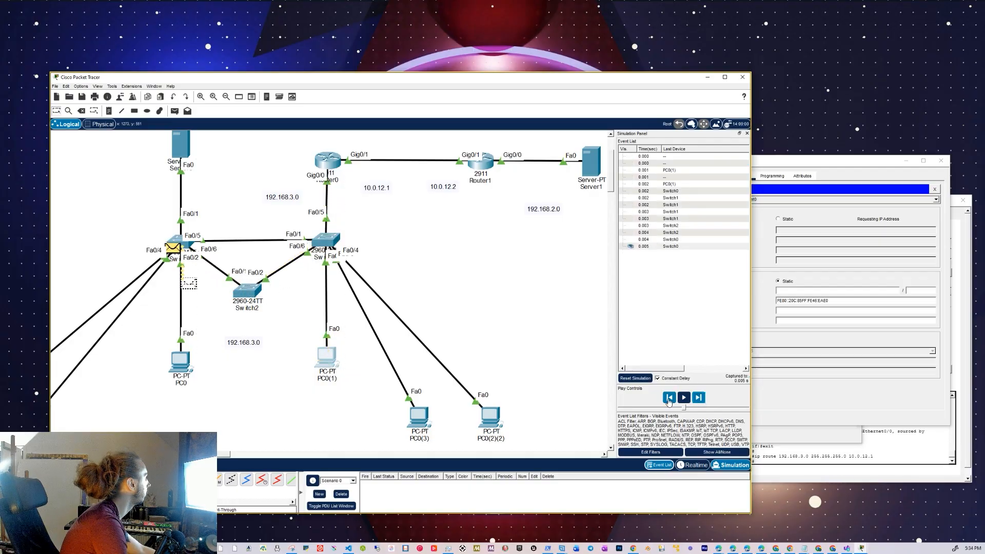
pyautogui.click(804, 344)
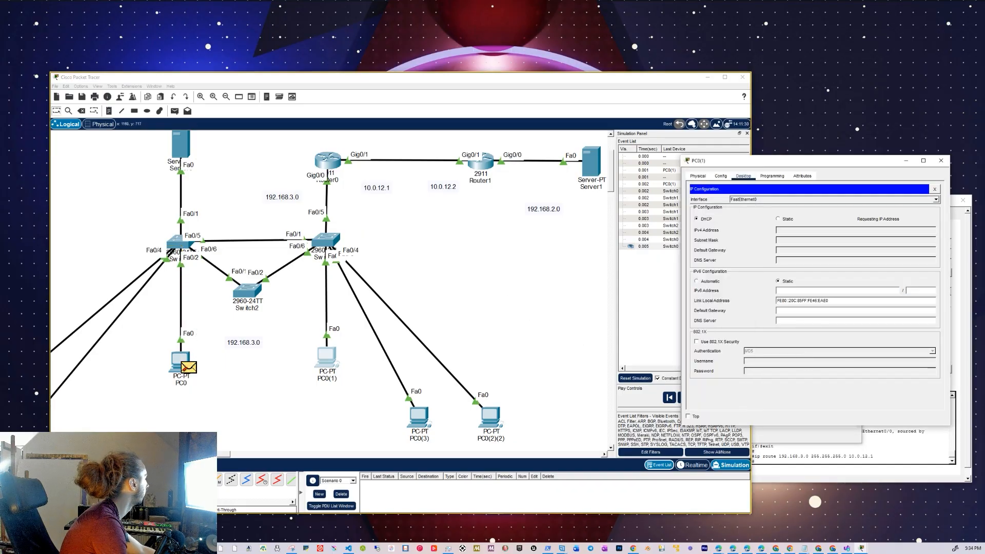
pyautogui.click(650, 392)
pyautogui.click(699, 398)
pyautogui.click(699, 398)
pyautogui.click(699, 398)
pyautogui.click(699, 397)
pyautogui.click(699, 397)
pyautogui.click(699, 398)
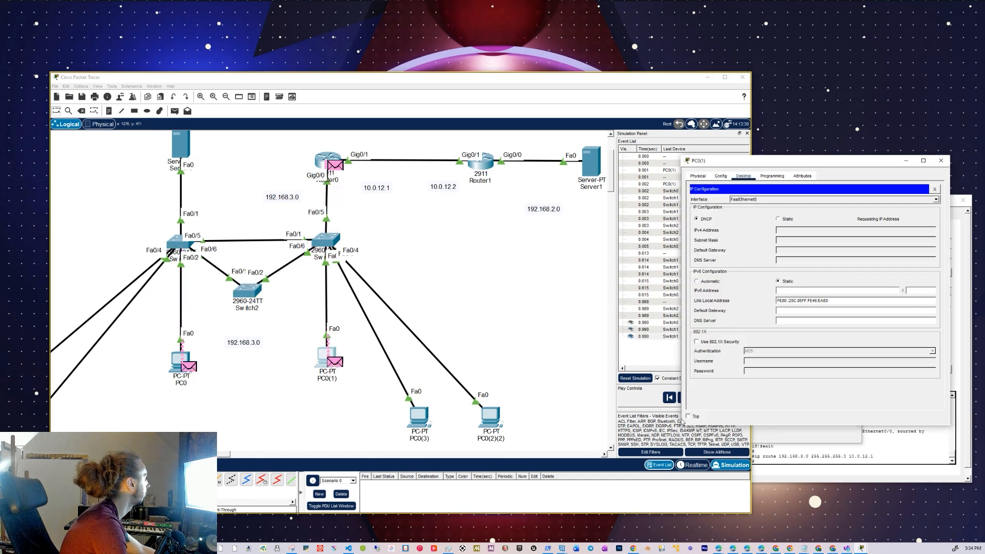
# - Reset the simulation and switch PC0(1)'s IPv4 addressing to static
pyautogui.click(635, 378)
pyautogui.click(814, 217)
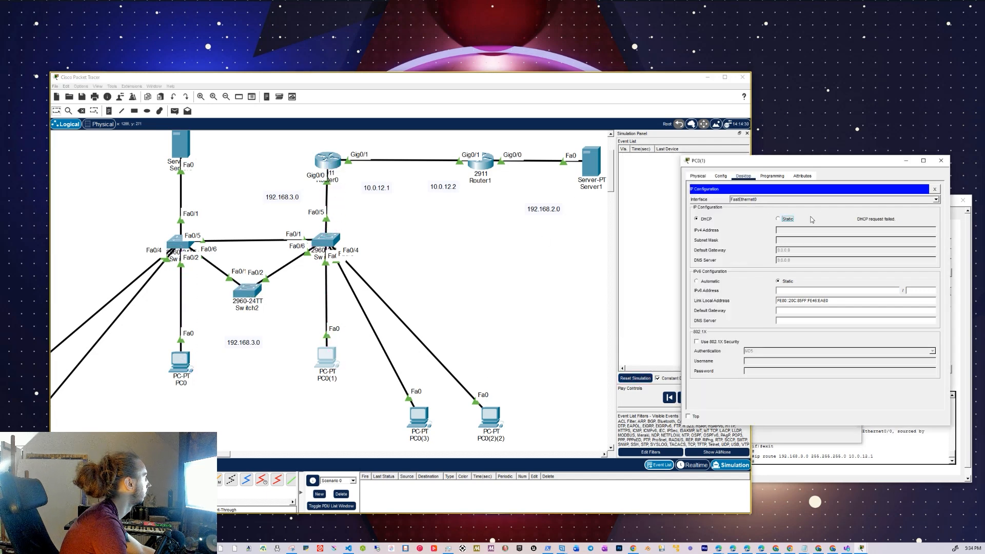
pyautogui.click(786, 219)
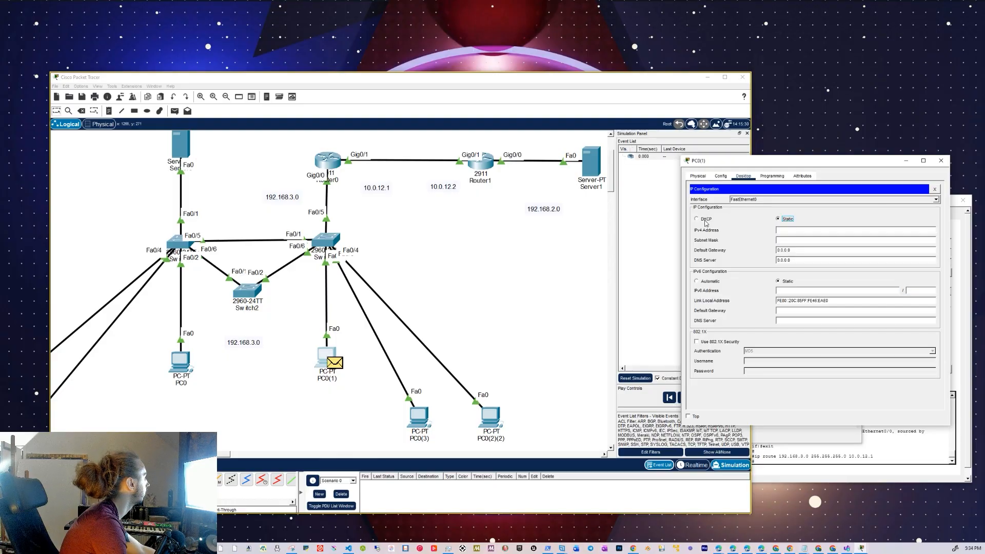
# - In Server1's DHCP settings, set the default gateway to 192.168.3.1 and the start IP address to 192.168.3.50
pyautogui.click(591, 167)
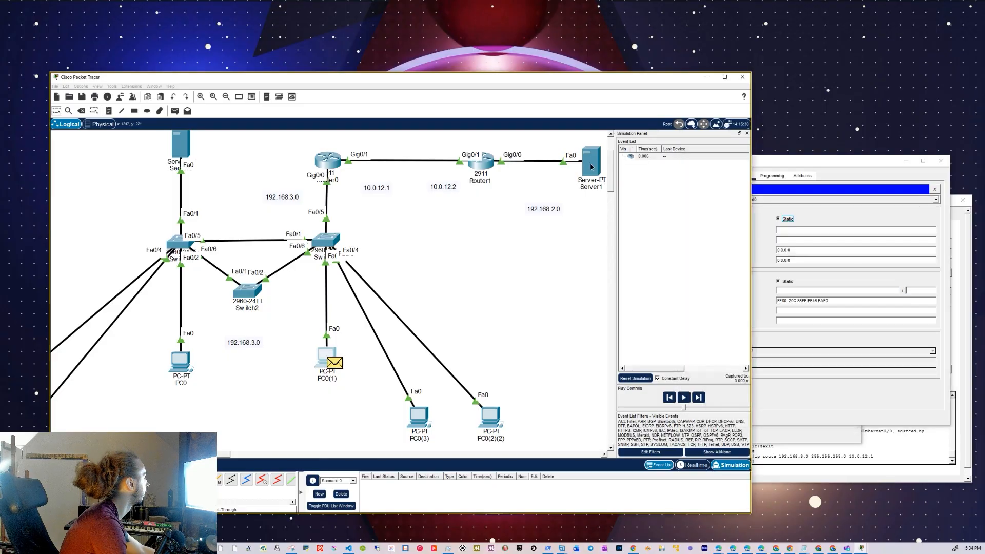
pyautogui.click(775, 241)
pyautogui.press('BackSpace')
pyautogui.write('3.1')
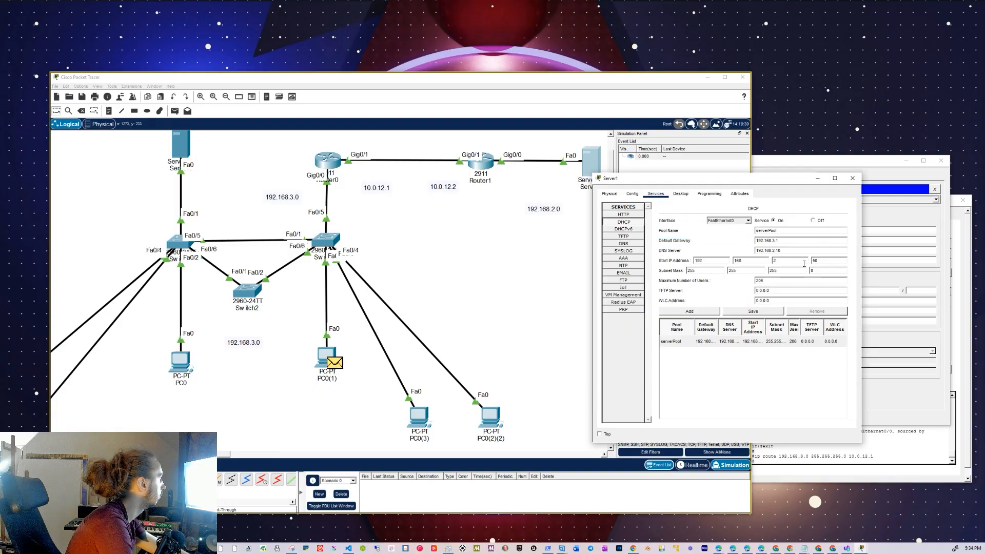
pyautogui.write('3')
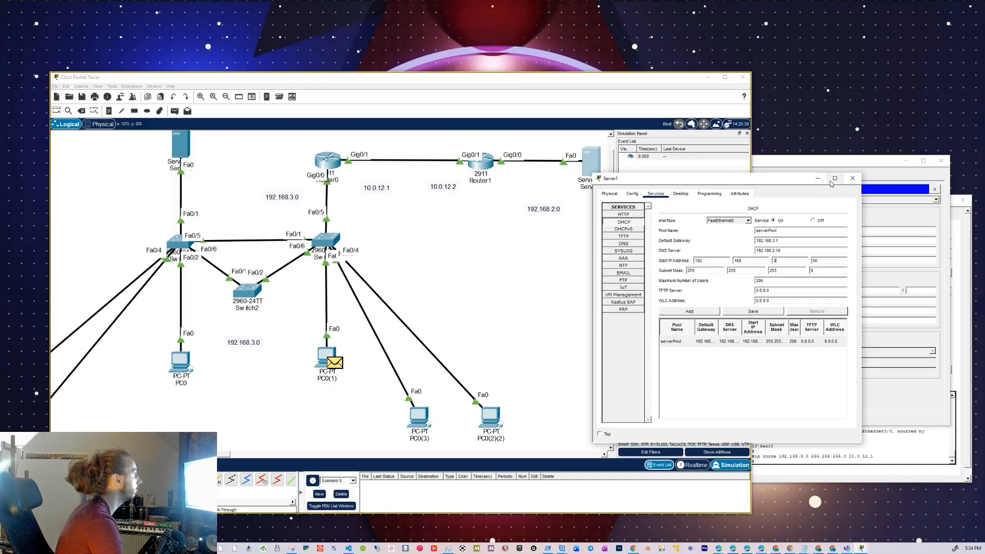
# - Review Server1's IP configuration and compare the static routes configured on Router0 and Router1
pyautogui.click(681, 194)
pyautogui.click(636, 216)
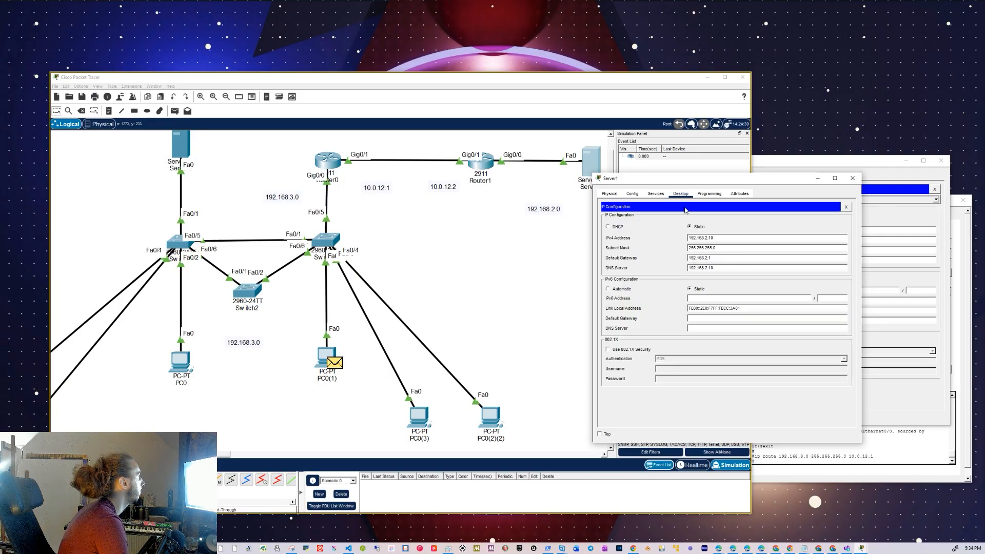
pyautogui.click(853, 178)
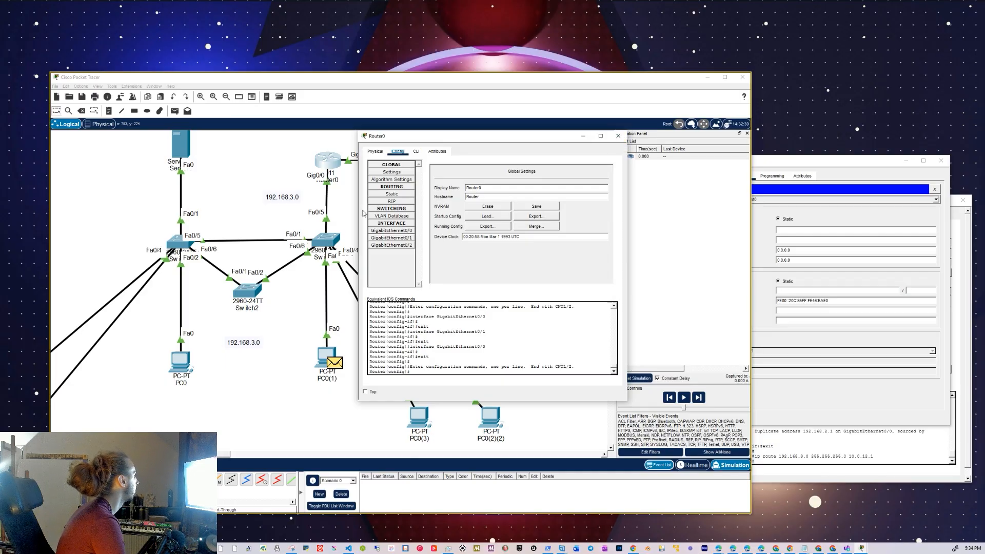
pyautogui.click(391, 195)
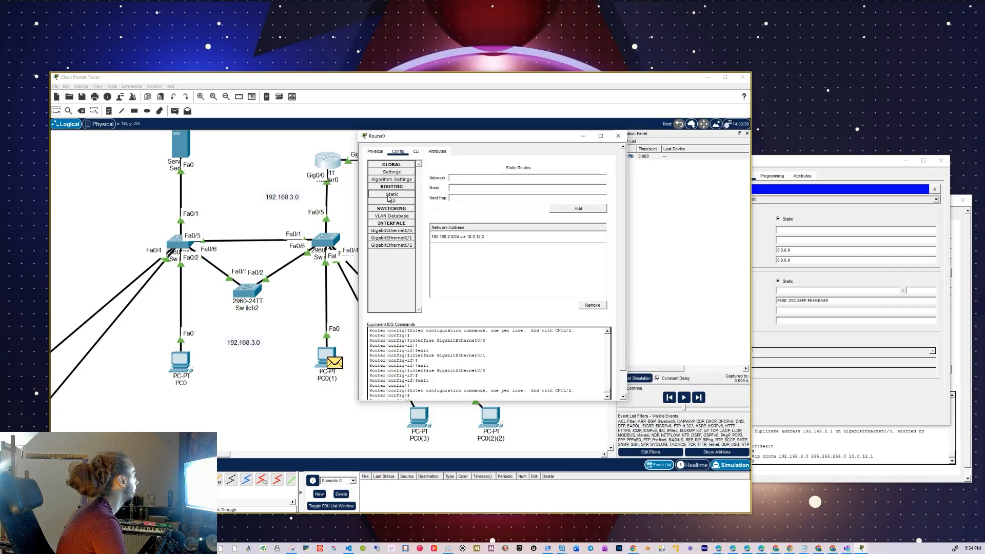
pyautogui.moveTo(478, 140); pyautogui.dragTo(588, 148)
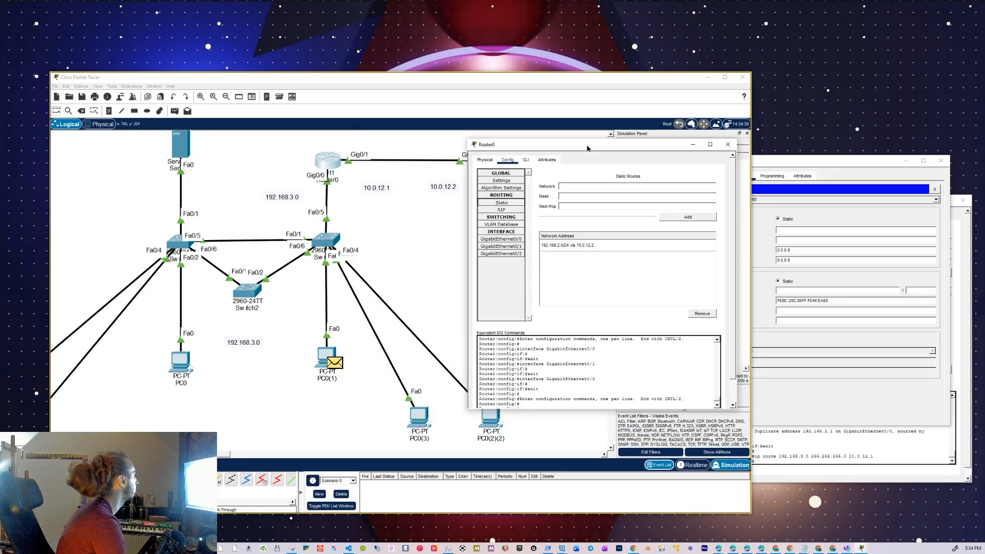
pyautogui.click(594, 249)
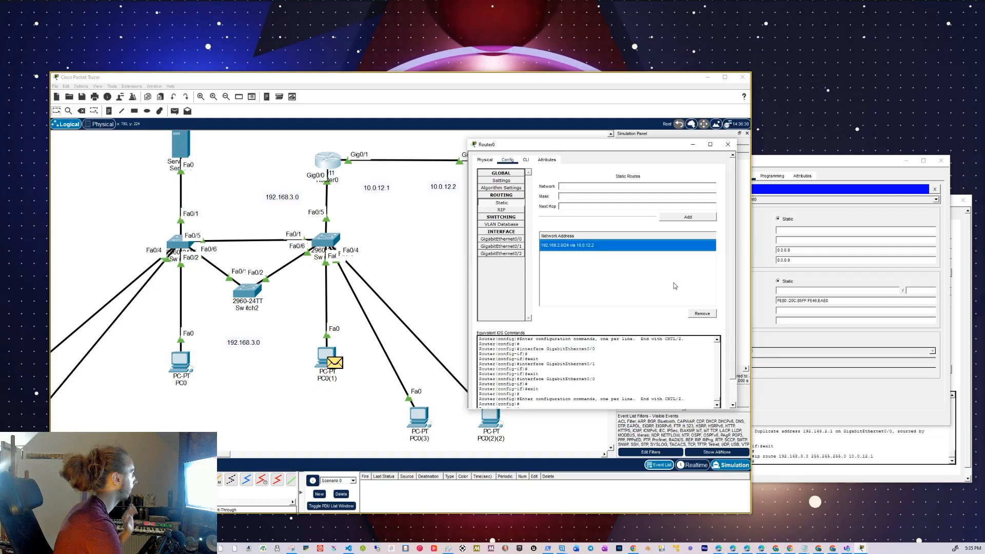
pyautogui.moveTo(652, 149); pyautogui.dragTo(748, 239)
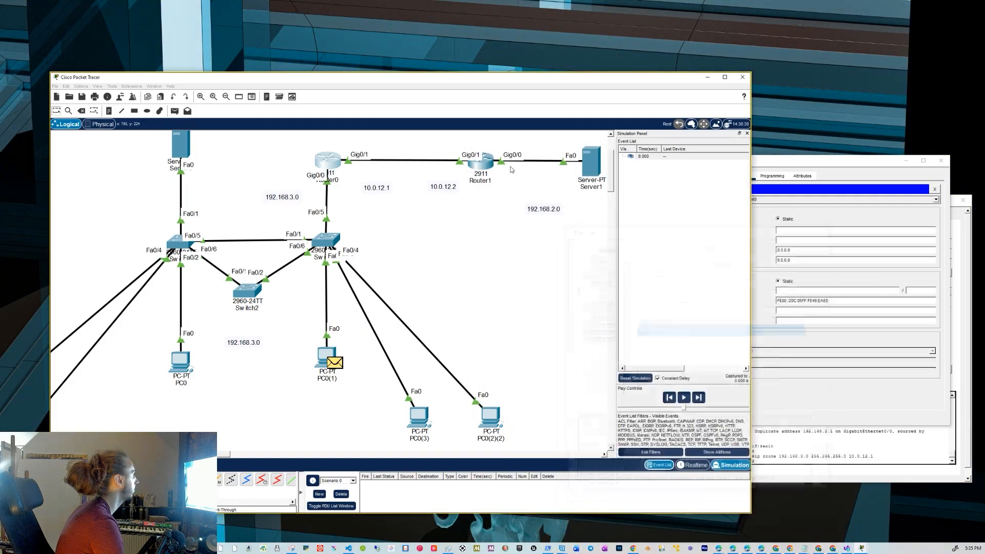
pyautogui.click(481, 162)
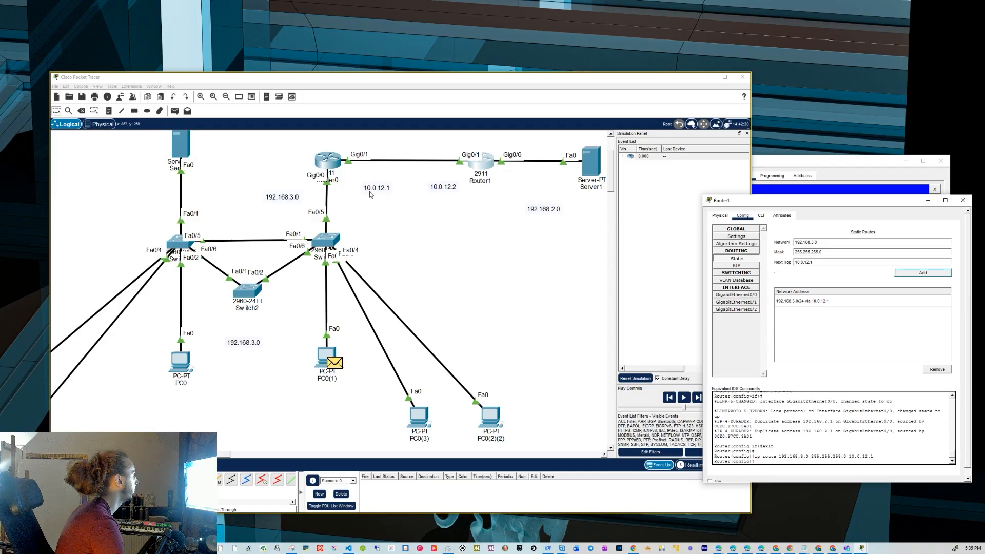
pyautogui.click(332, 164)
pyautogui.click(332, 163)
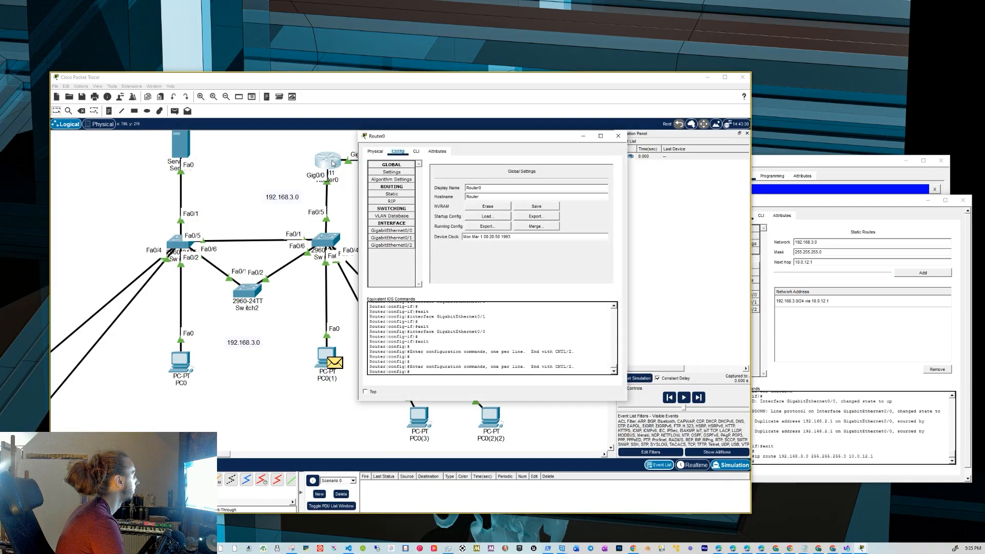
pyautogui.click(391, 195)
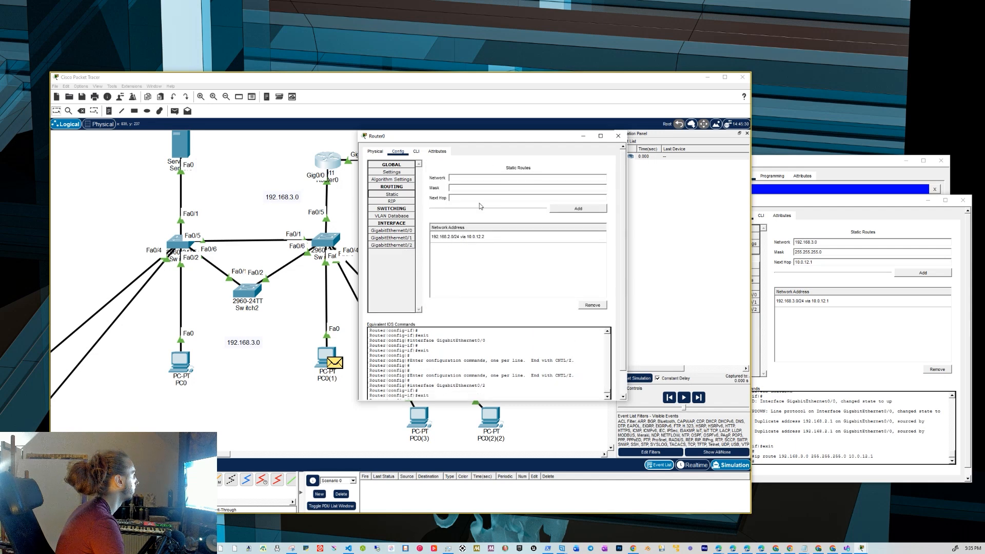
pyautogui.moveTo(480, 132); pyautogui.dragTo(713, 231)
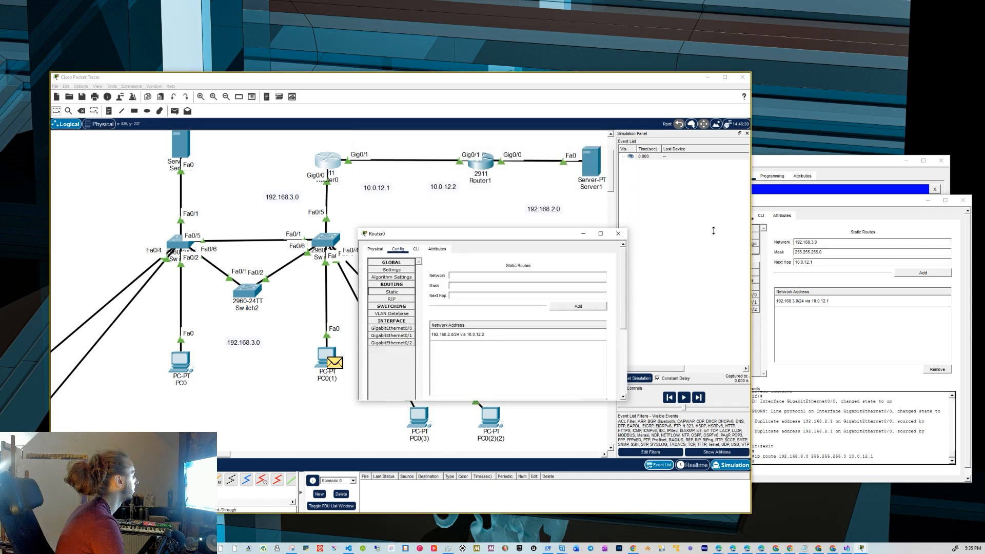
pyautogui.moveTo(515, 237); pyautogui.dragTo(802, 239)
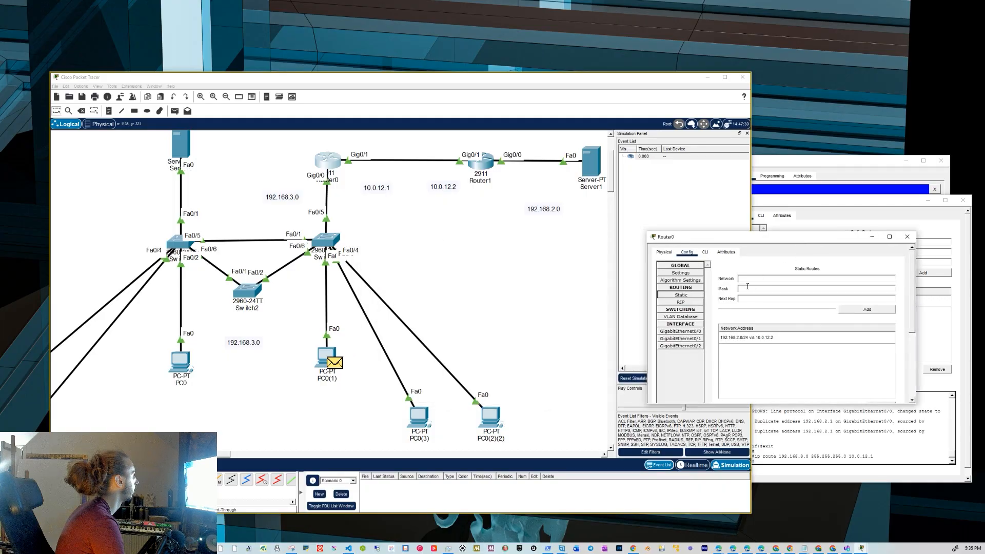
pyautogui.click(907, 237)
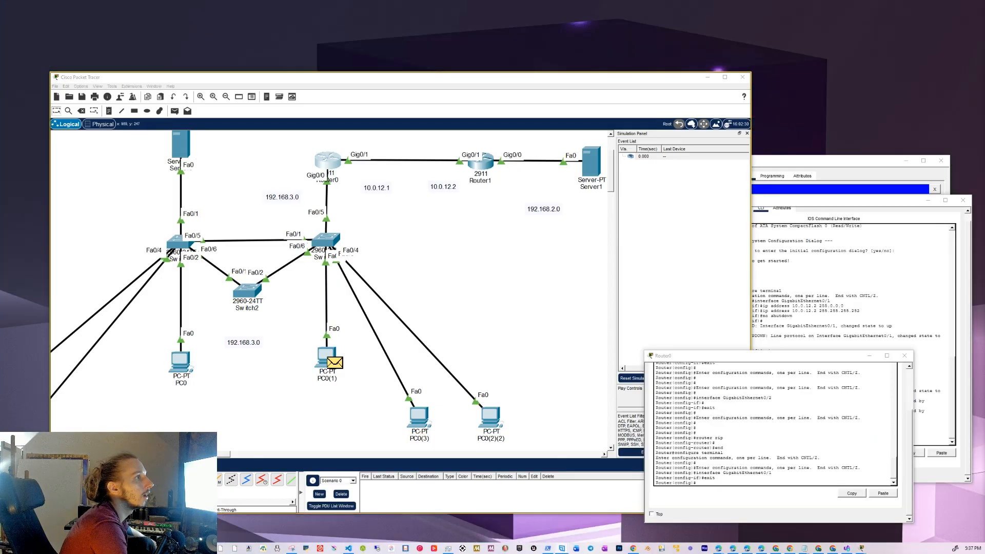
# - In Router0's CLI, enter interface GigabitEthernet0/0, add ip helper-address 192.168.2.10, and exit interface configuration
pyautogui.click(767, 483)
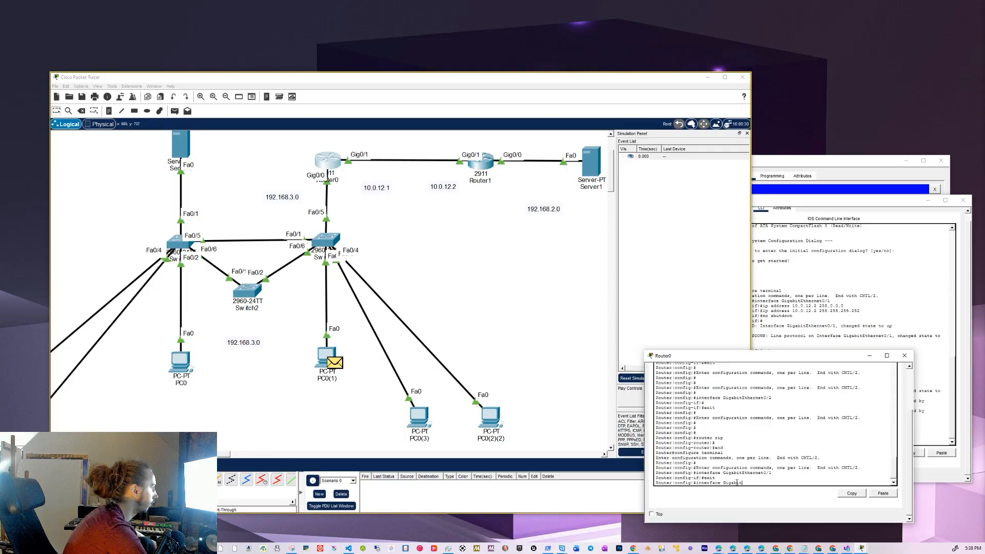
pyautogui.write('hernet0/0')
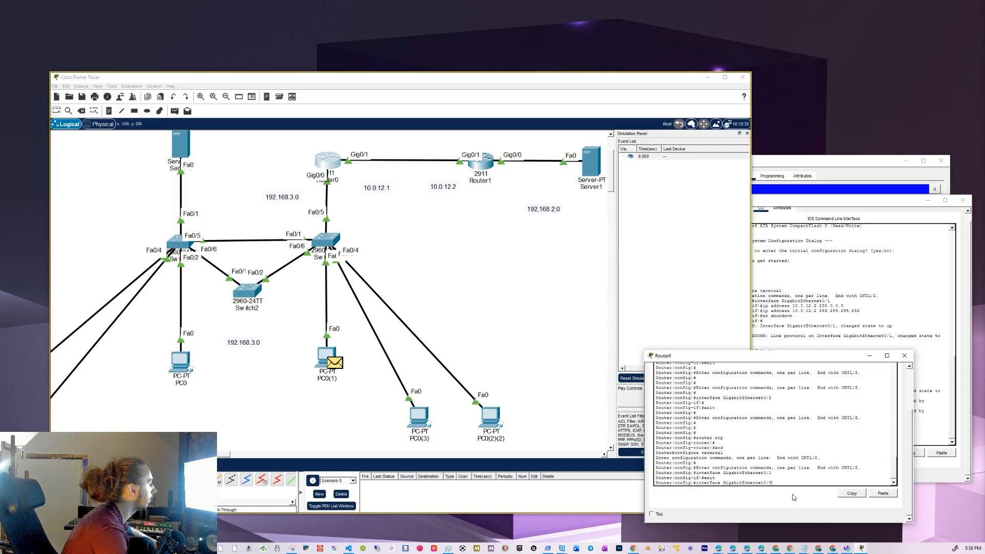
pyautogui.press('Return')
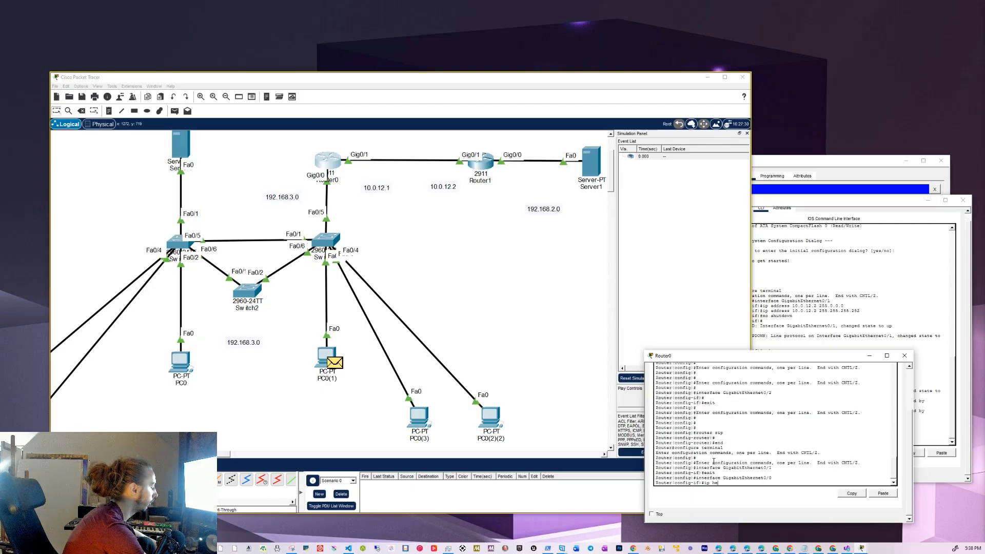
pyautogui.write('-address')
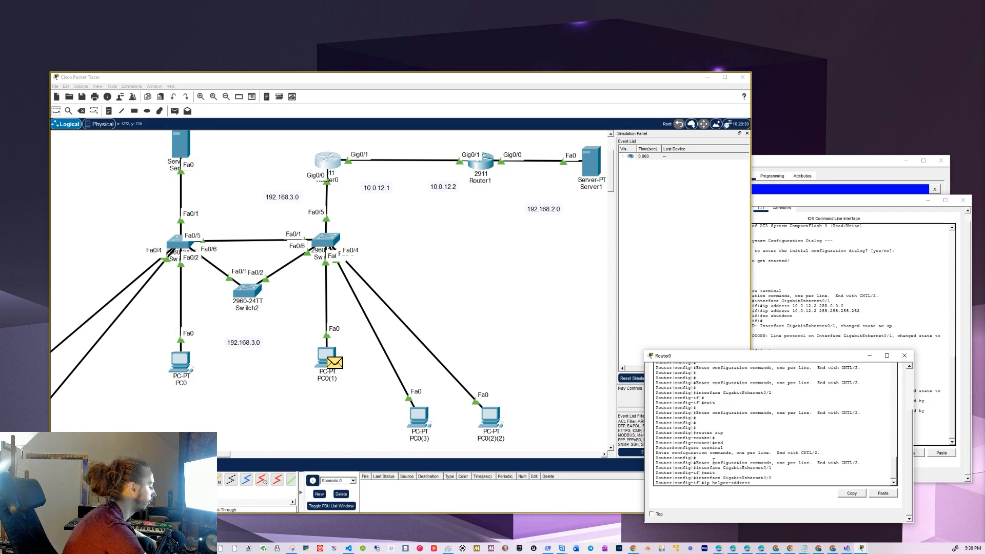
pyautogui.write(' 192.16')
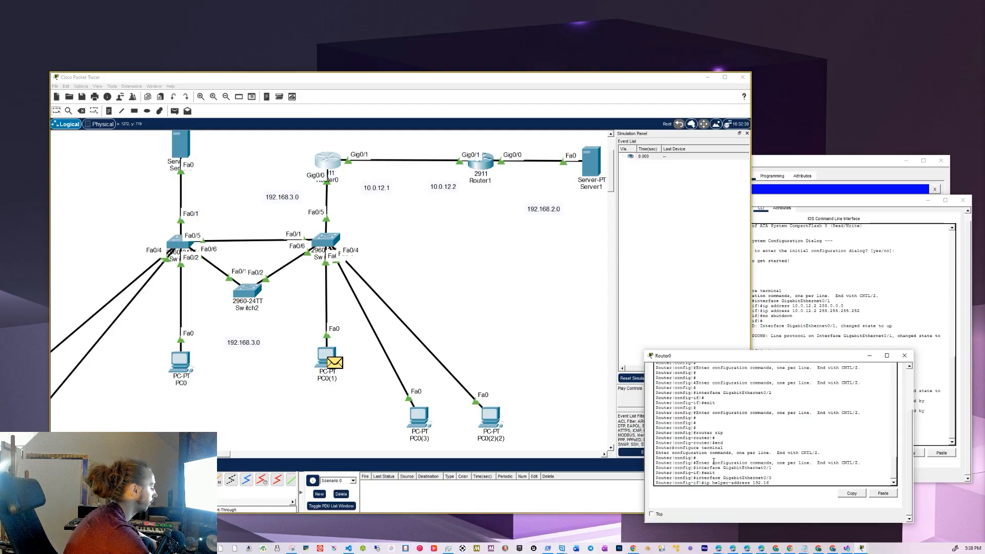
pyautogui.write('8.2.10')
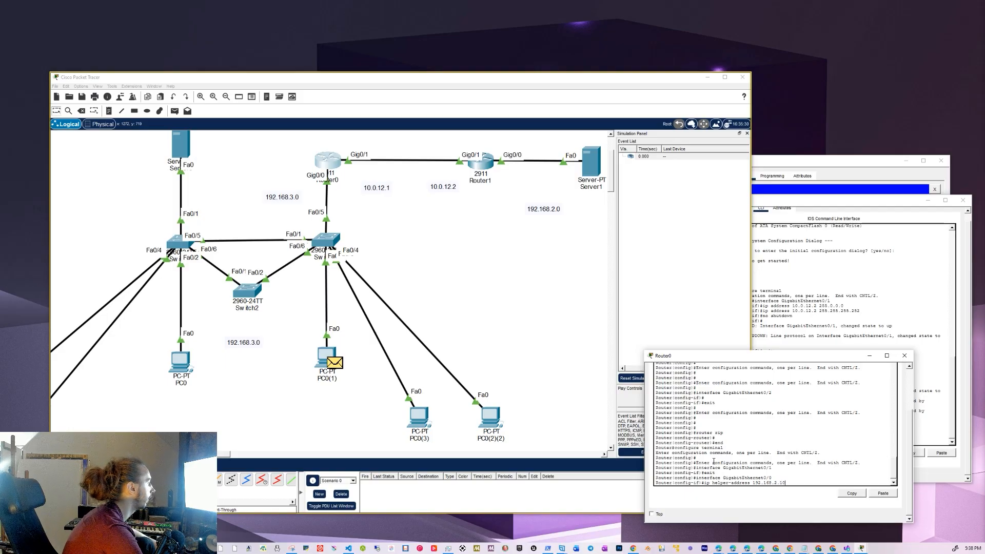
pyautogui.press('Return')
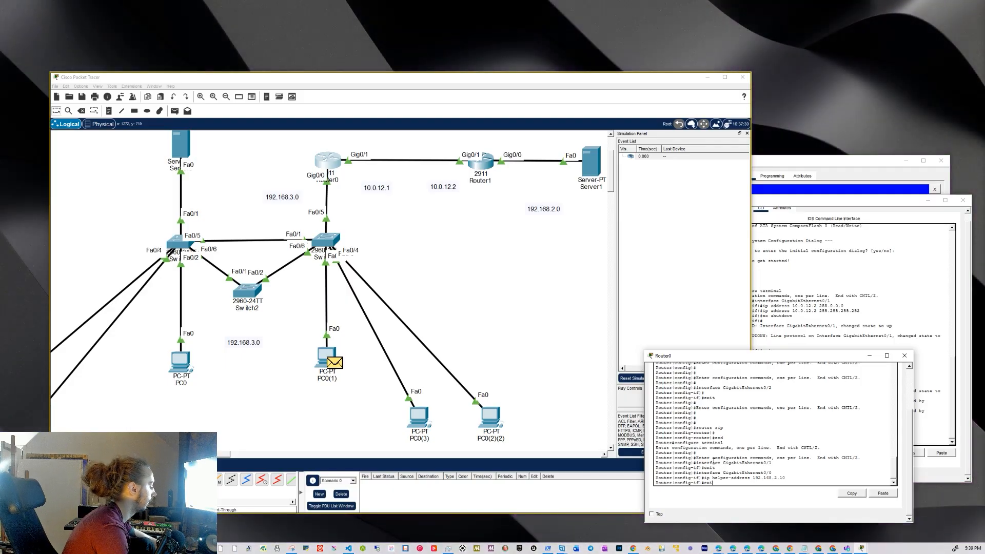
pyautogui.write('exit')
pyautogui.press('Return')
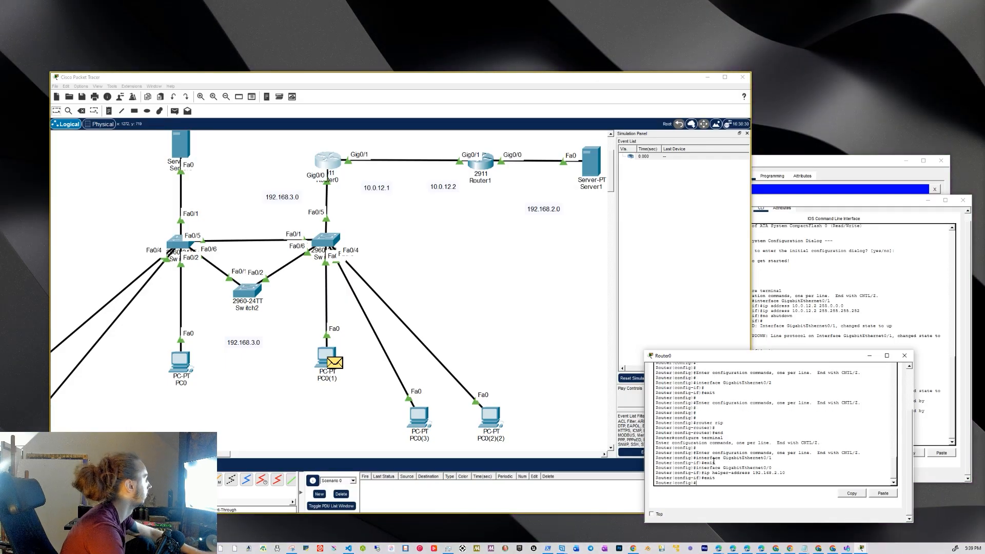
# - Reset the simulation and switch PC0(1) back to DHCP so it requests an address
pyautogui.click(425, 311)
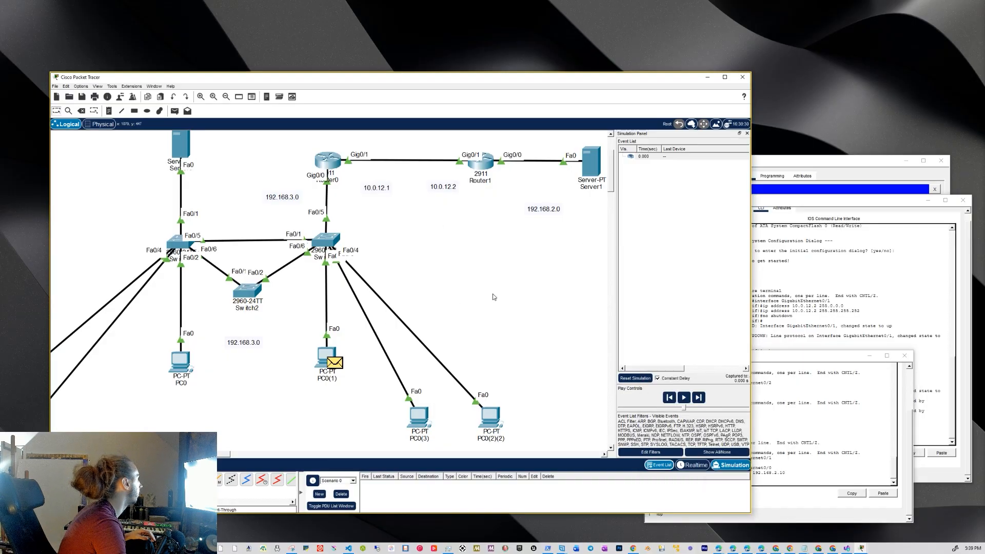
pyautogui.click(635, 378)
pyautogui.click(329, 359)
pyautogui.click(698, 219)
pyautogui.click(570, 372)
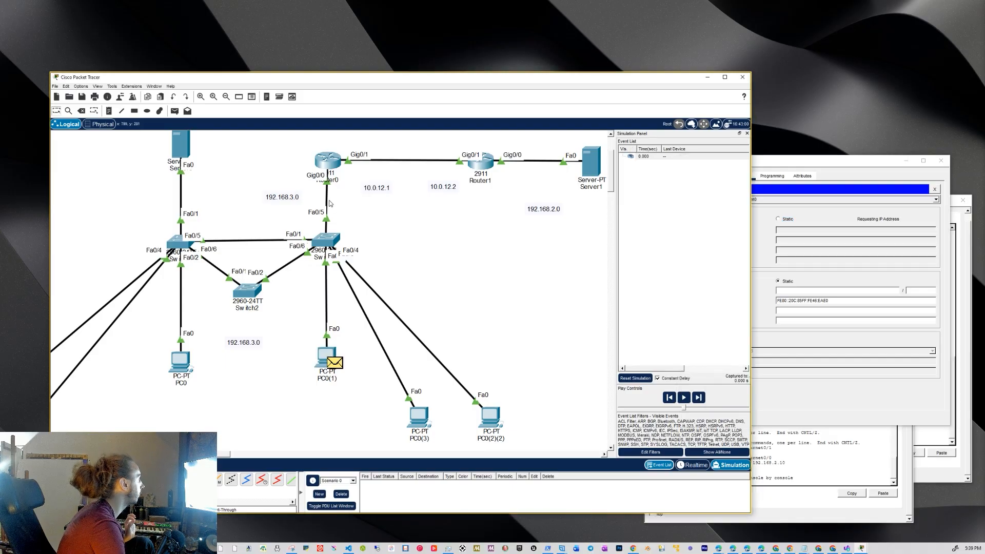
# - Advance the simulation event by event to follow PC0(1)'s DHCP request through Router0 and Router1 to Server1 and back
pyautogui.click(703, 401)
pyautogui.click(699, 399)
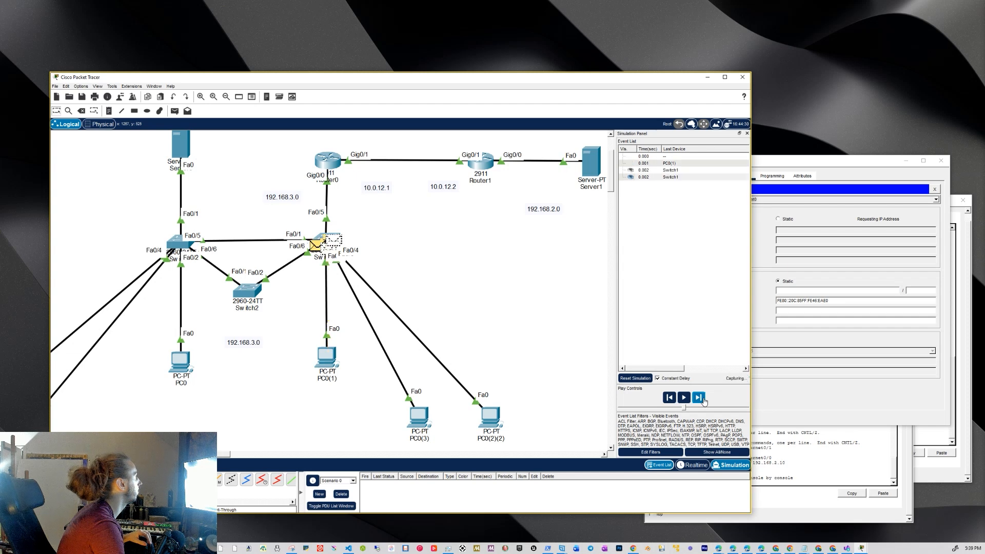
pyautogui.click(701, 399)
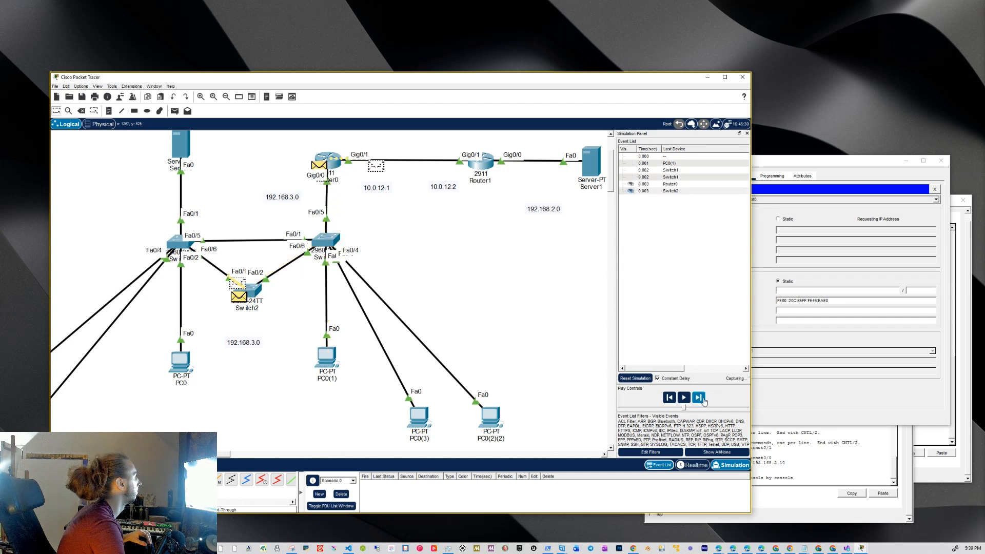
pyautogui.click(699, 399)
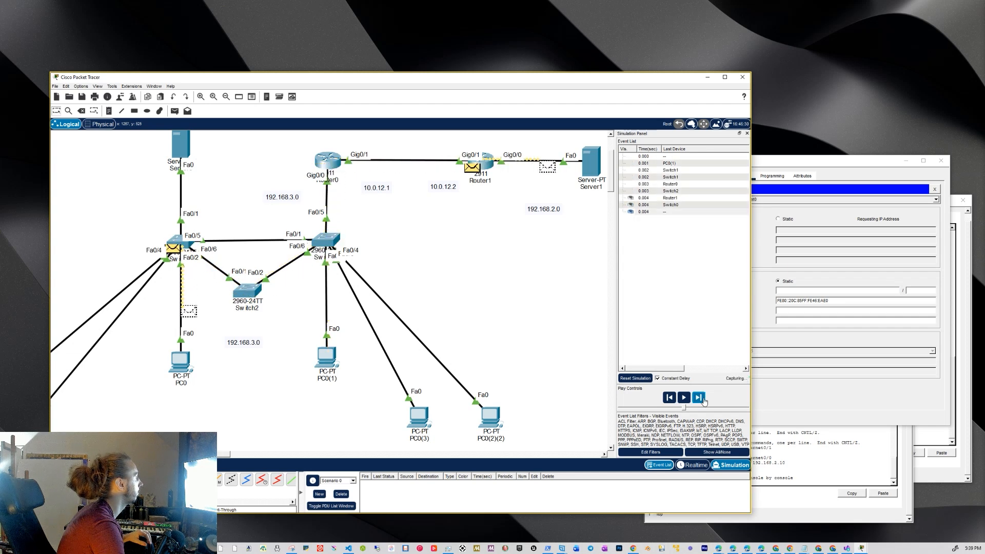
pyautogui.click(699, 398)
pyautogui.click(699, 398)
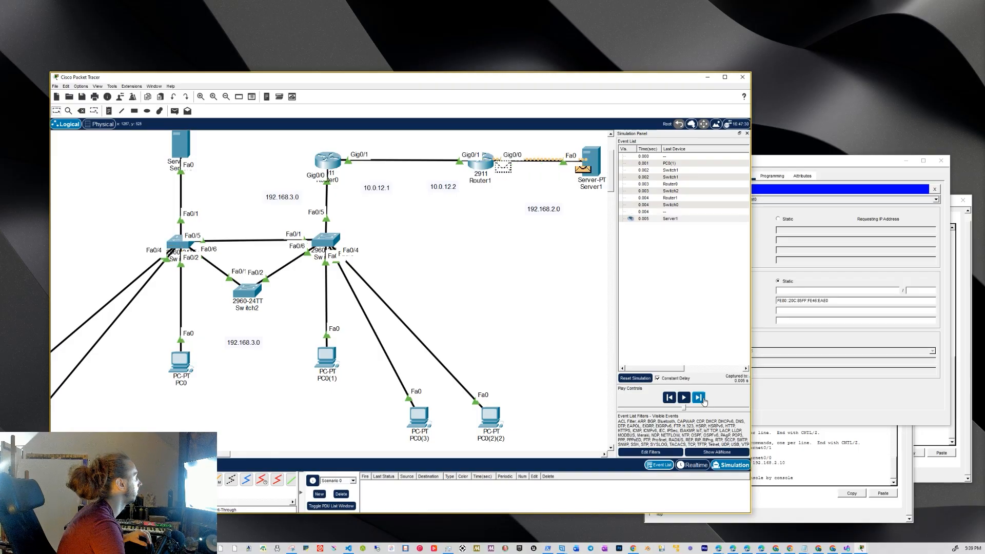
pyautogui.click(699, 398)
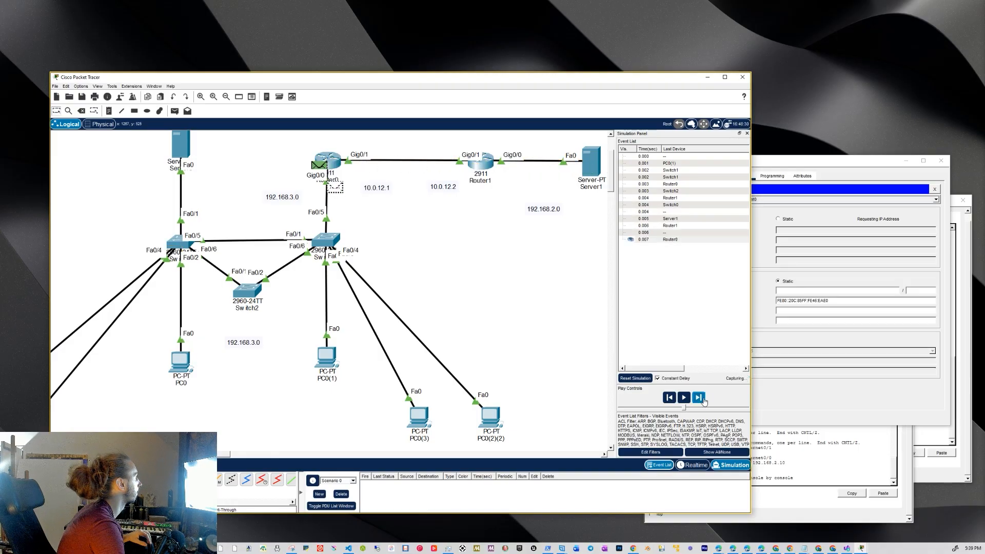
pyautogui.click(699, 398)
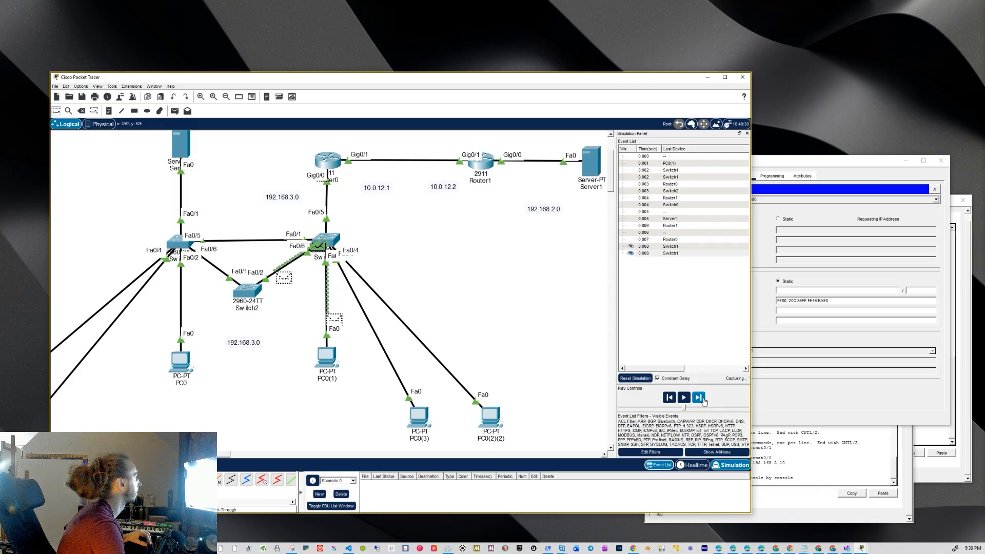
pyautogui.click(703, 400)
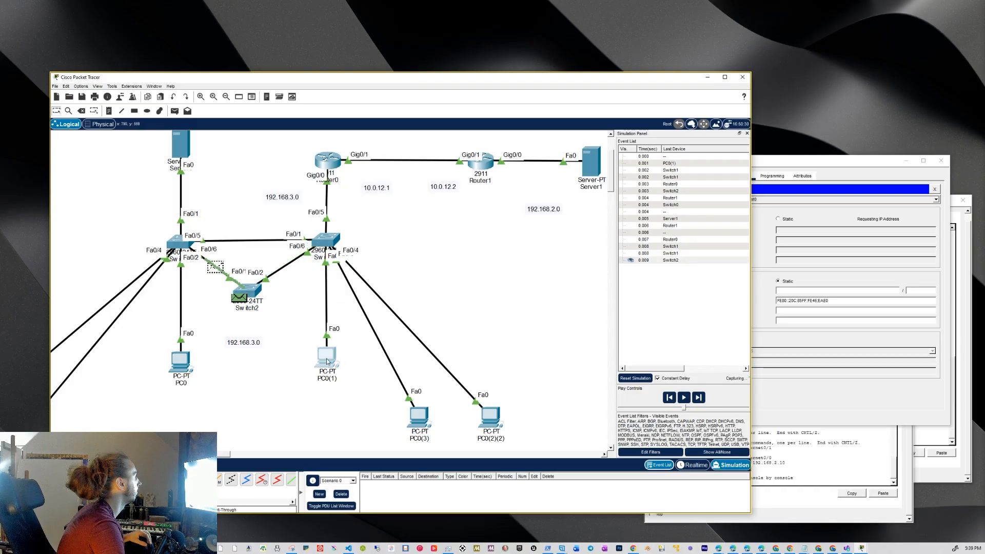
# - Reopen PC0(1)'s IP configuration, reset the simulation, and check the addresses assigned by DHCP
pyautogui.click(774, 200)
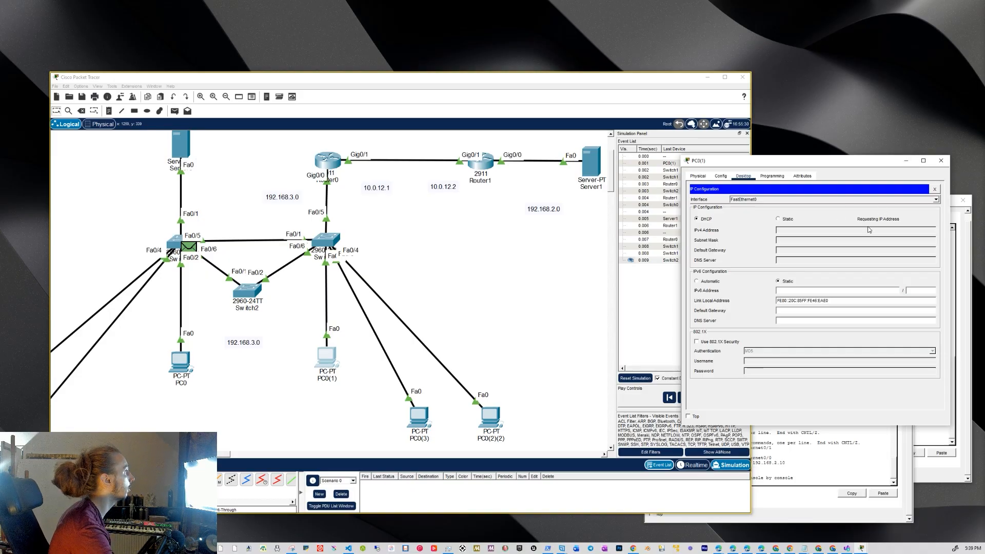
pyautogui.click(942, 160)
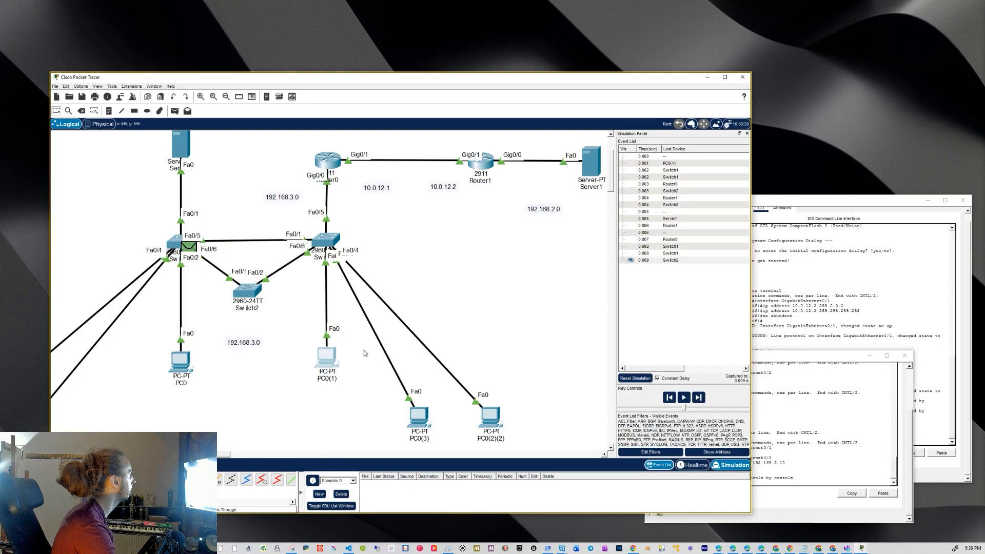
pyautogui.click(327, 357)
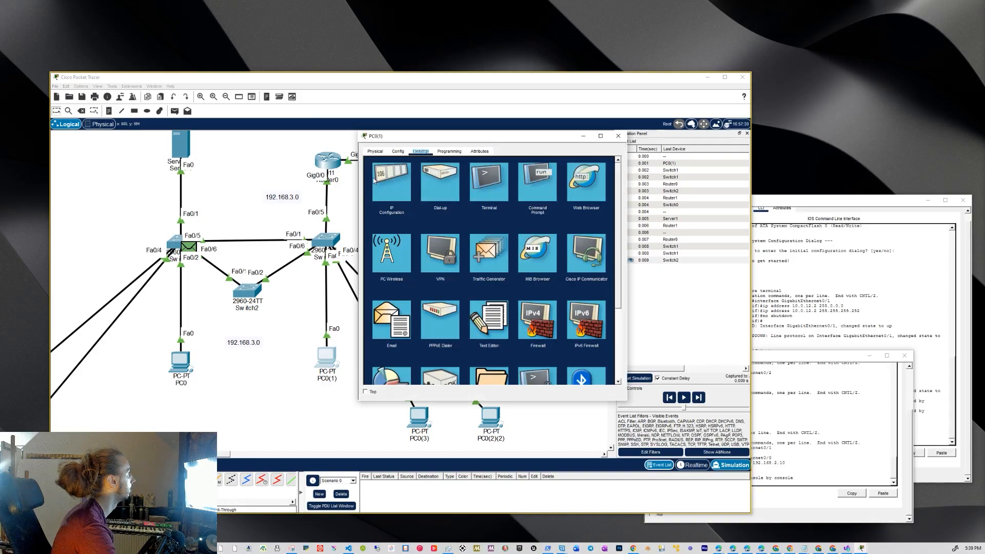
pyautogui.click(392, 184)
pyautogui.moveTo(518, 139); pyautogui.dragTo(821, 162)
pyautogui.click(636, 427)
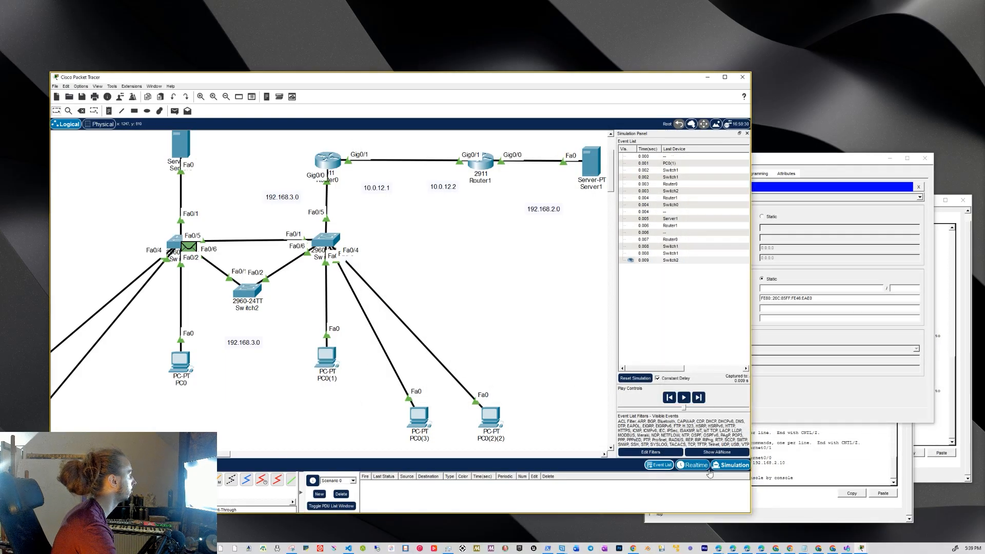
pyautogui.click(635, 378)
pyautogui.moveTo(815, 160); pyautogui.dragTo(835, 181)
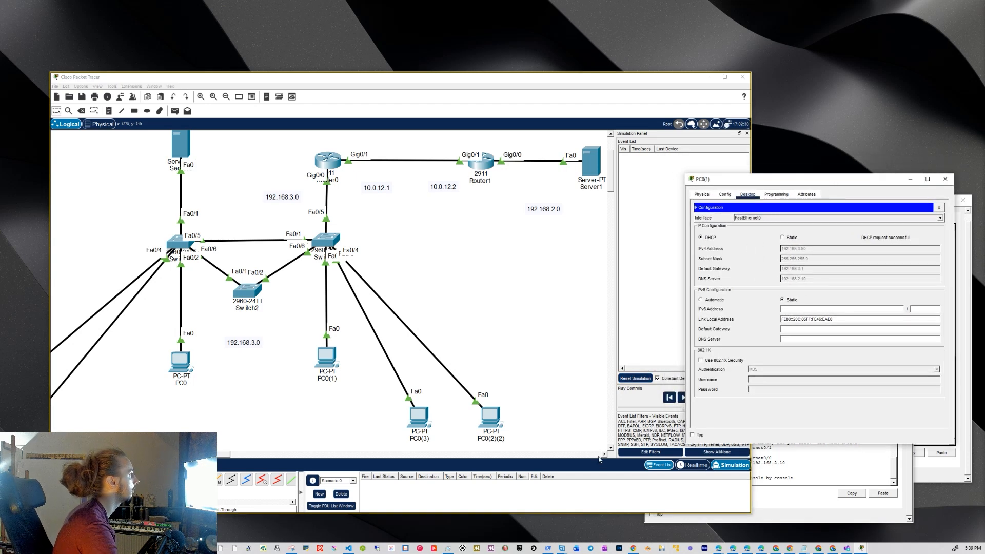
# - Return the network to Realtime mode and switch PC0's IPv4 configuration from static to DHCP
pyautogui.click(181, 365)
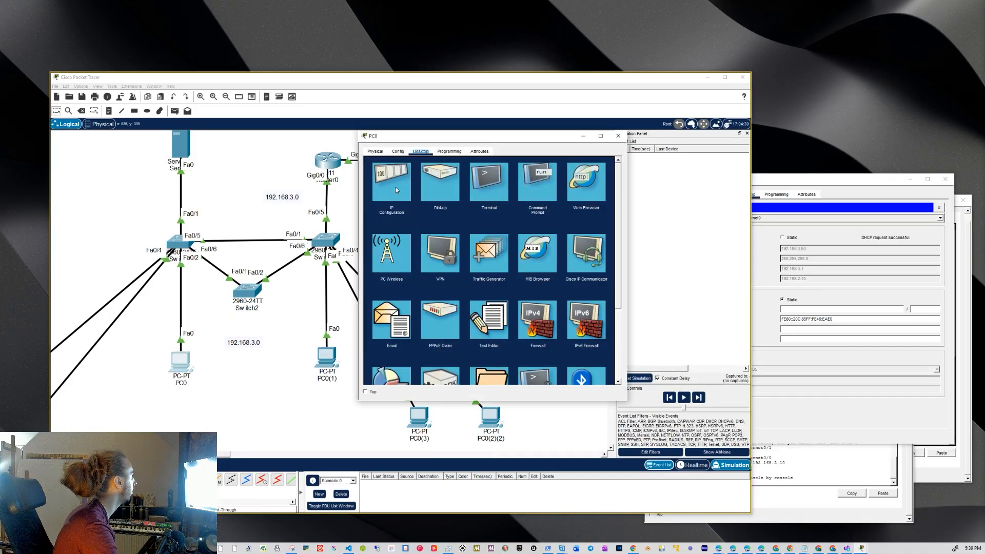
pyautogui.moveTo(465, 136); pyautogui.dragTo(749, 79)
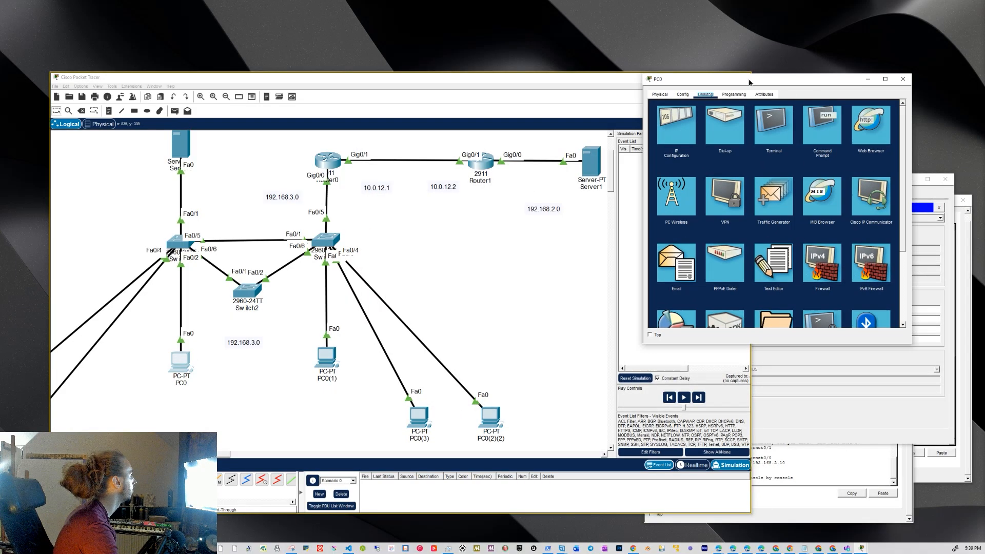
pyautogui.click(688, 464)
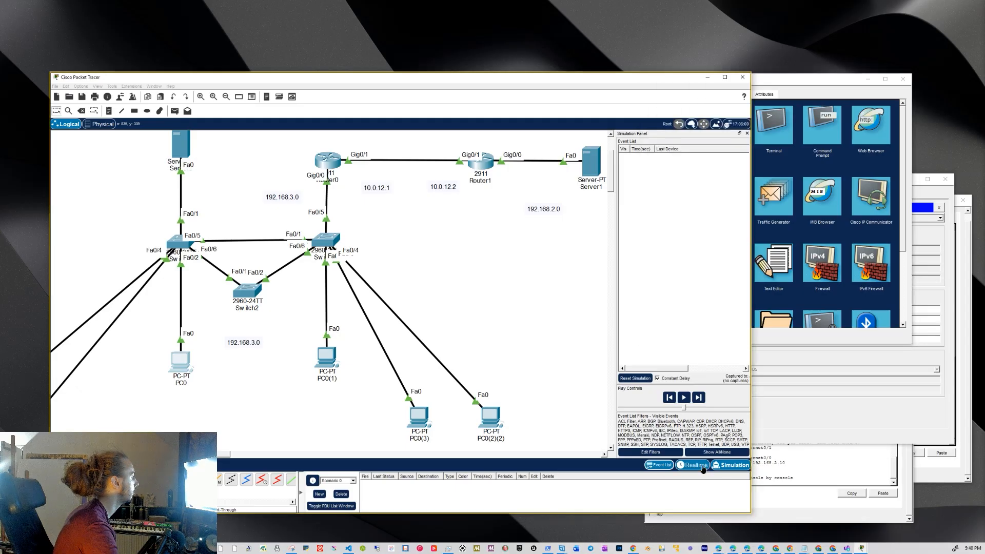
pyautogui.click(793, 84)
pyautogui.click(673, 134)
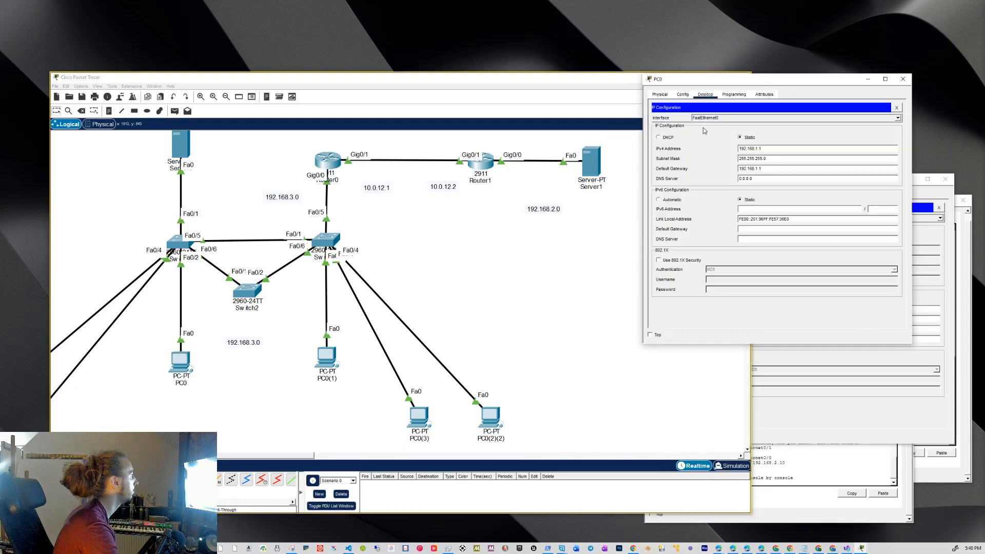
pyautogui.click(659, 137)
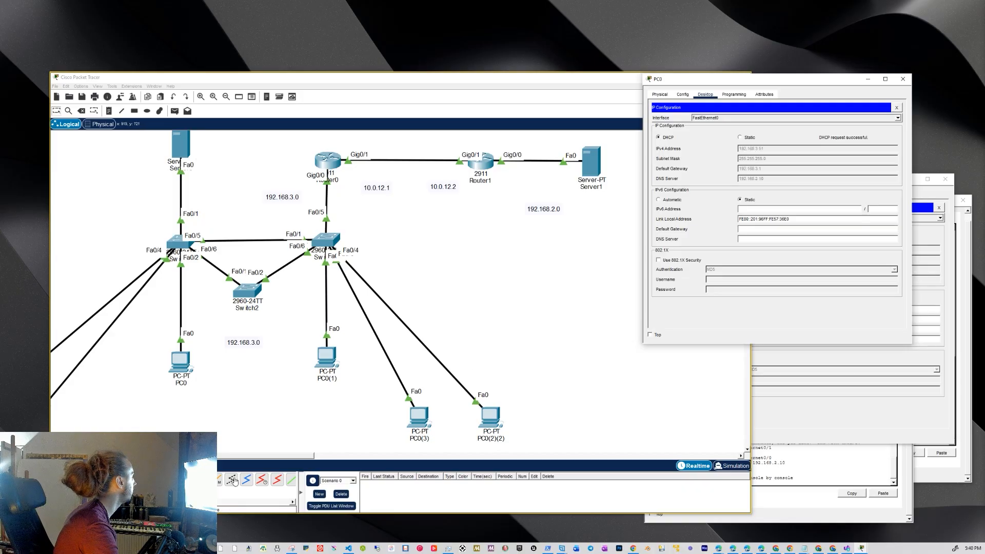
pyautogui.click(544, 295)
pyautogui.click(774, 130)
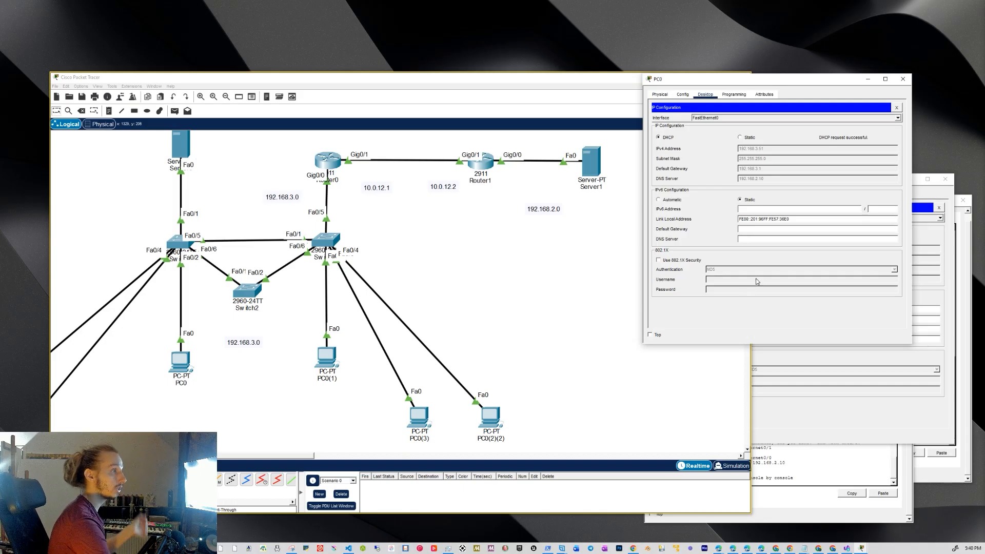
pyautogui.click(903, 79)
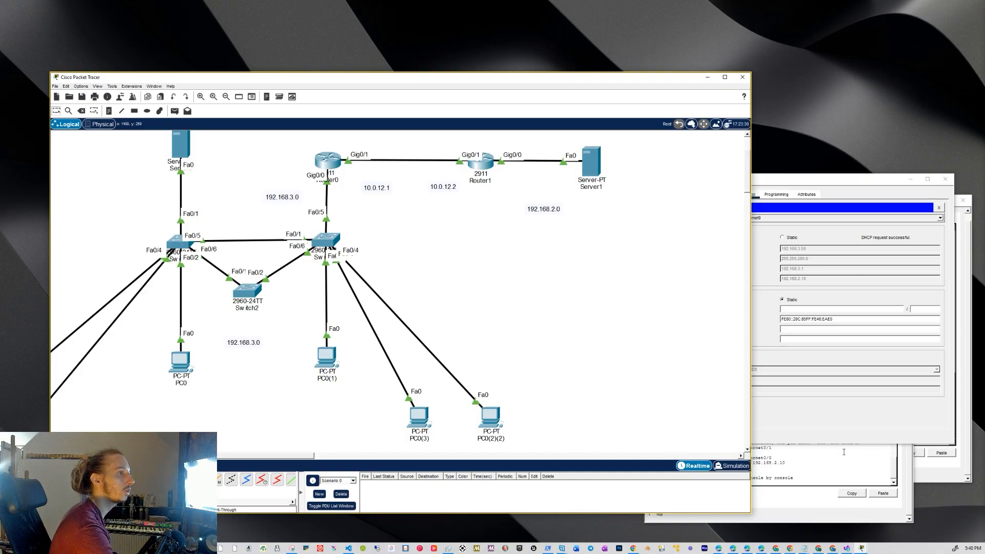
# - Review the GigabitEthernet0/0 interface and ip helper-address 192.168.2.10 commands in Router0's CLI
pyautogui.click(831, 473)
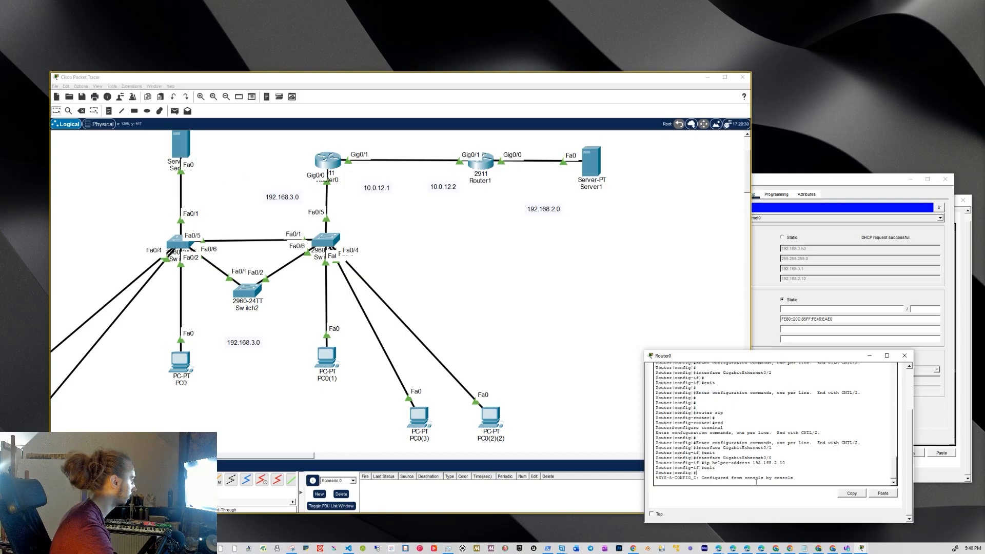
pyautogui.moveTo(697, 457); pyautogui.dragTo(790, 458)
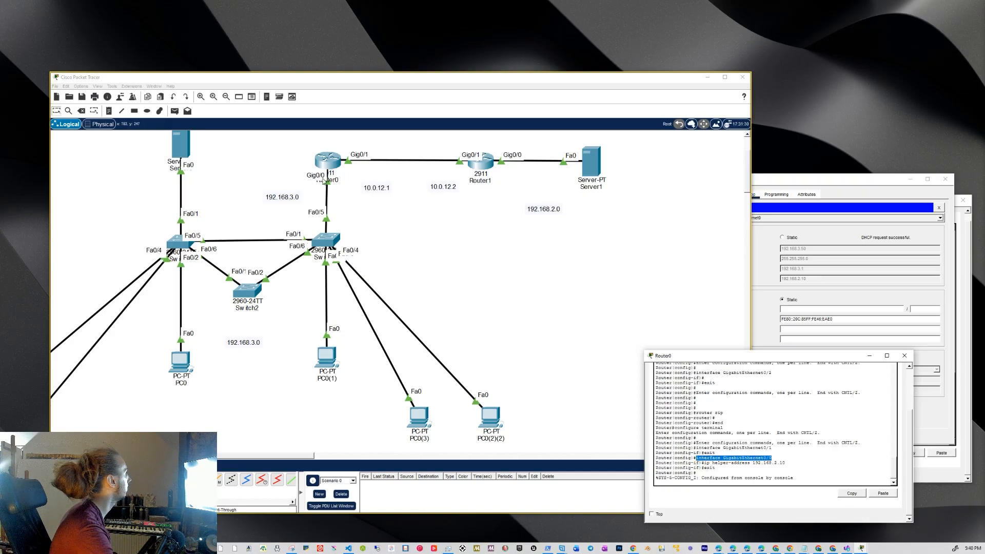
pyautogui.click(702, 463)
pyautogui.moveTo(707, 464); pyautogui.dragTo(796, 467)
pyautogui.click(803, 463)
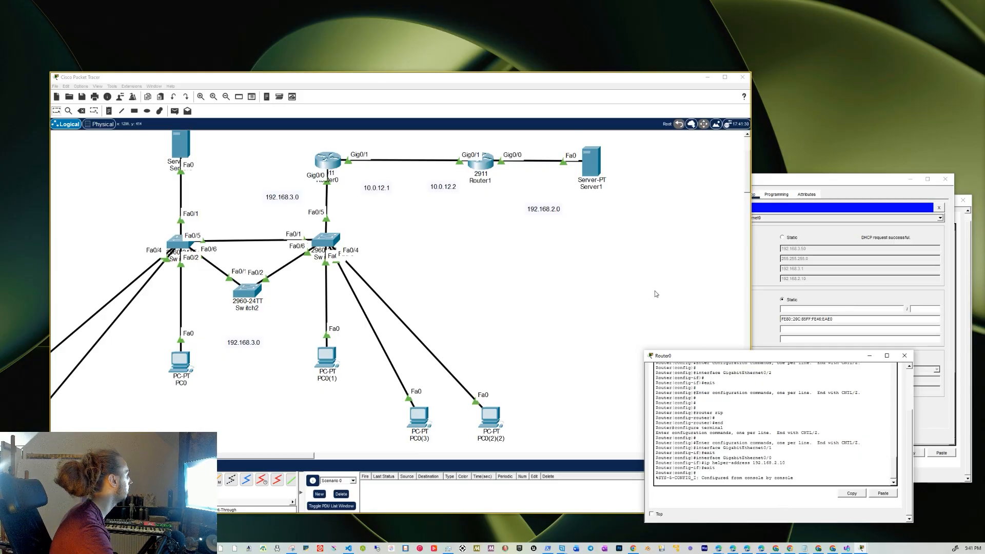
pyautogui.click(905, 356)
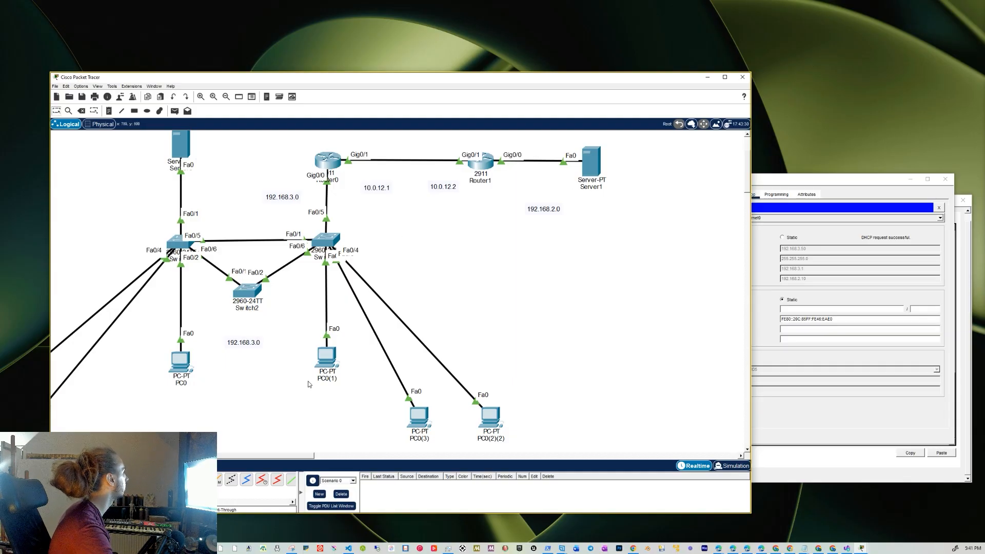
# - Set PC0(3)'s IPv6 configuration to Static and review its IPv4 DHCP settings
pyautogui.click(423, 422)
pyautogui.click(393, 245)
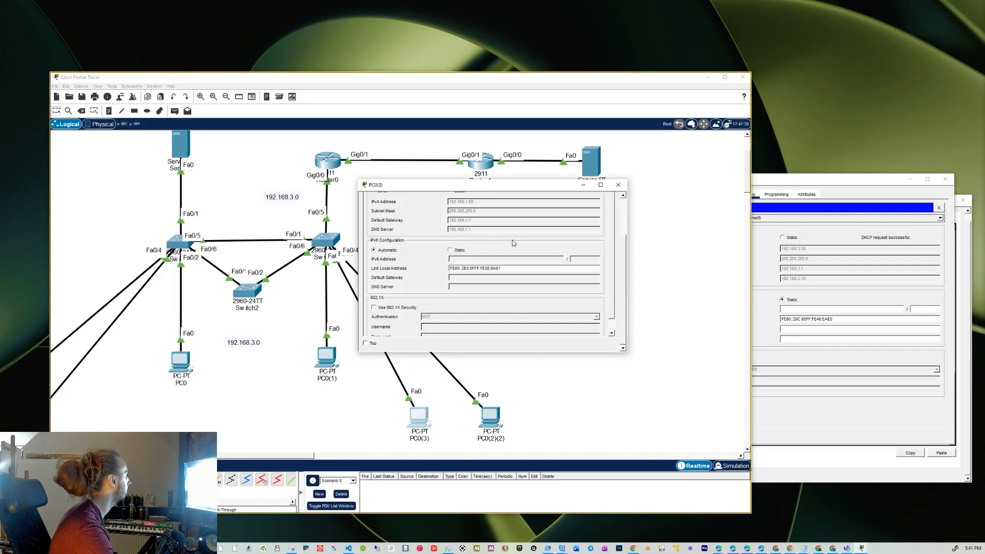
pyautogui.scroll(3, 509, 250)
pyautogui.click(450, 303)
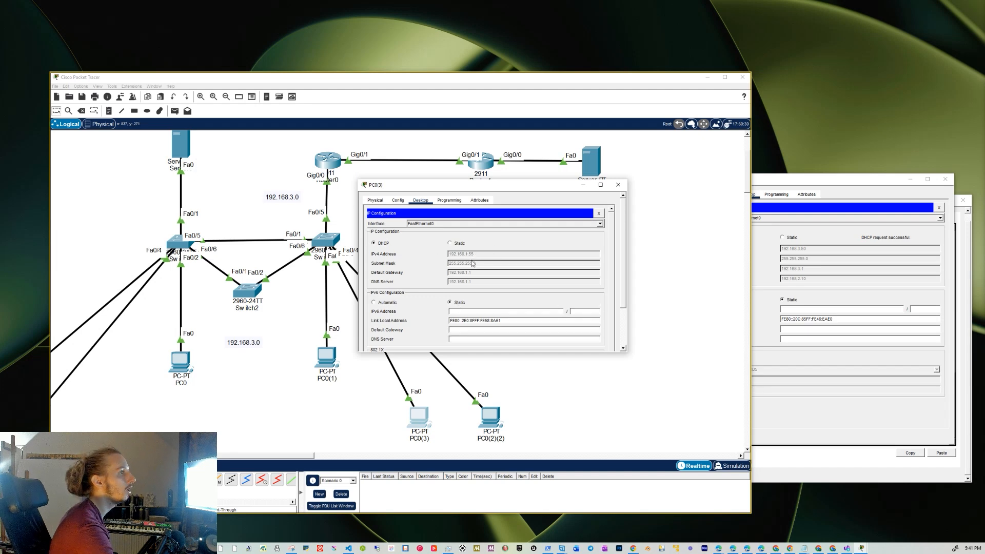
pyautogui.moveTo(483, 185); pyautogui.dragTo(775, 279)
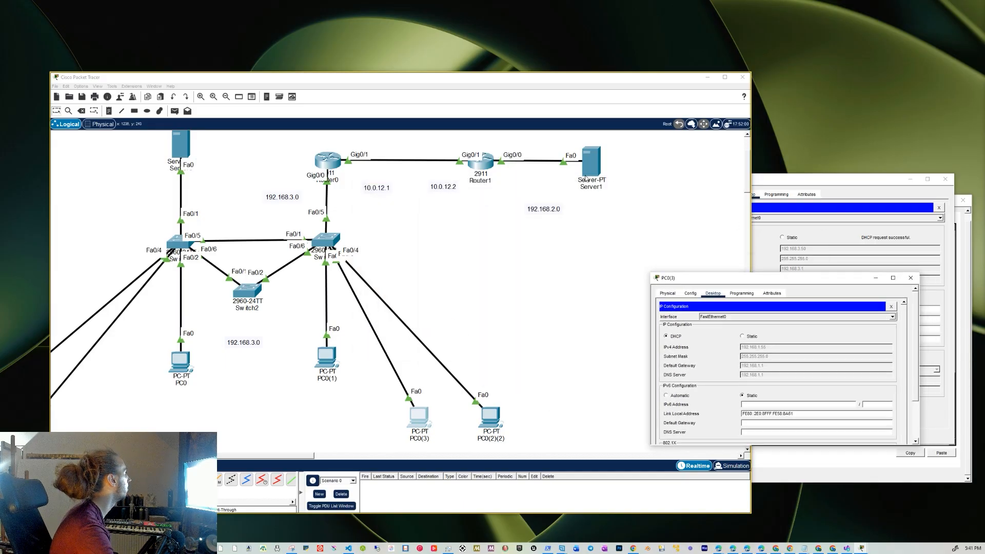
pyautogui.click(912, 278)
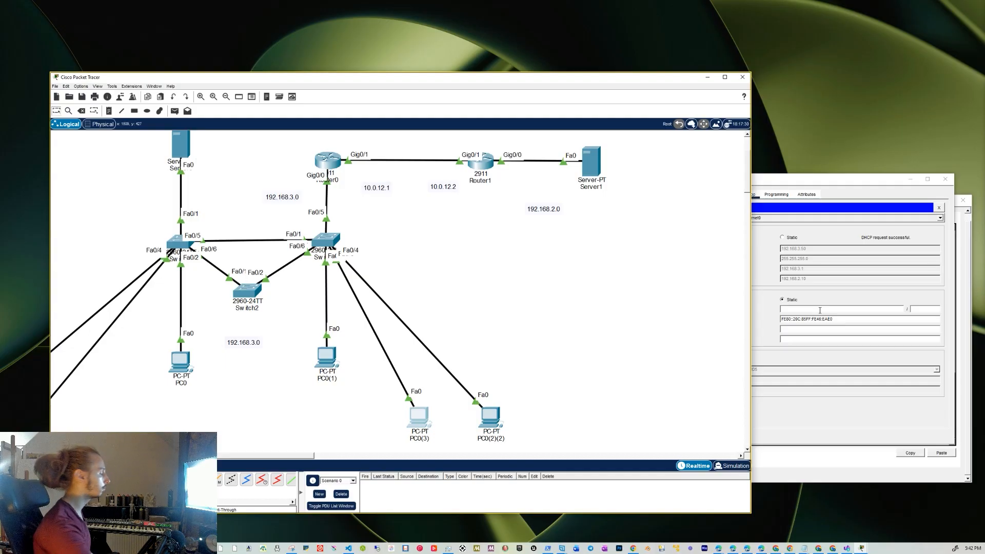
pyautogui.moveTo(598, 78); pyautogui.dragTo(676, 74)
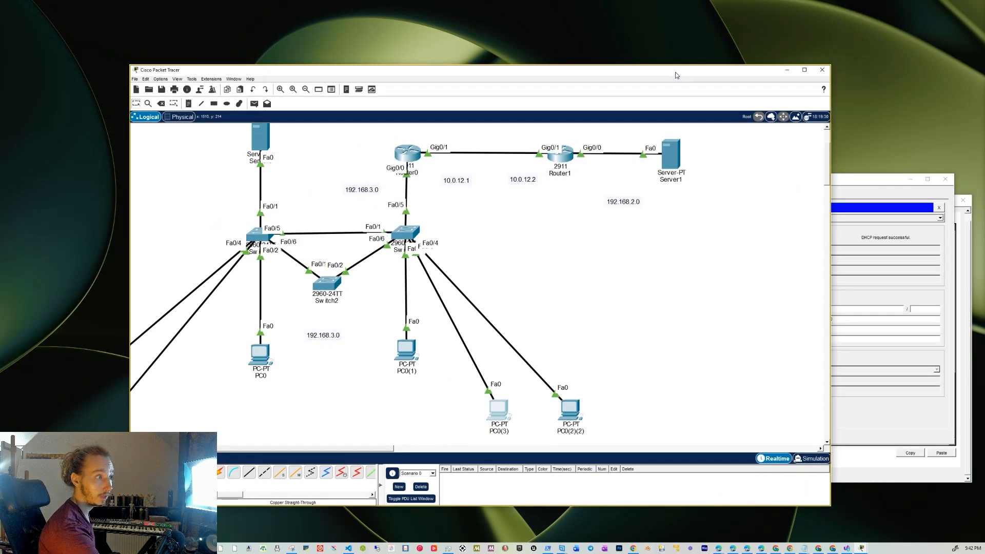